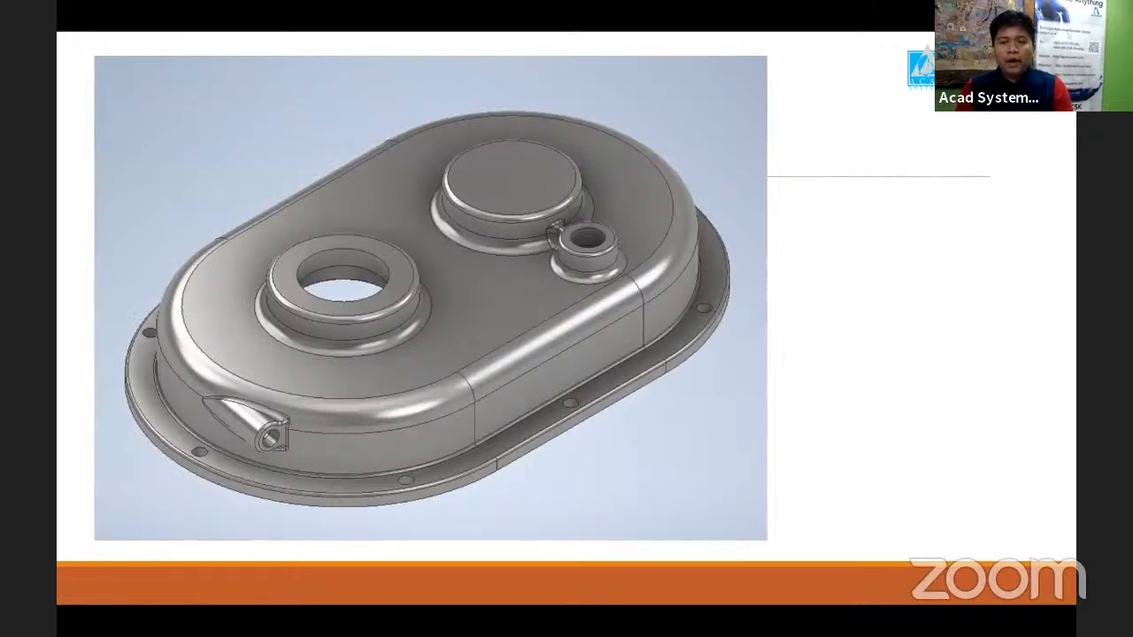
- End the slide show on the gear housing slide and switch to the gear housing part in Autodesk Inventor
key(Right)
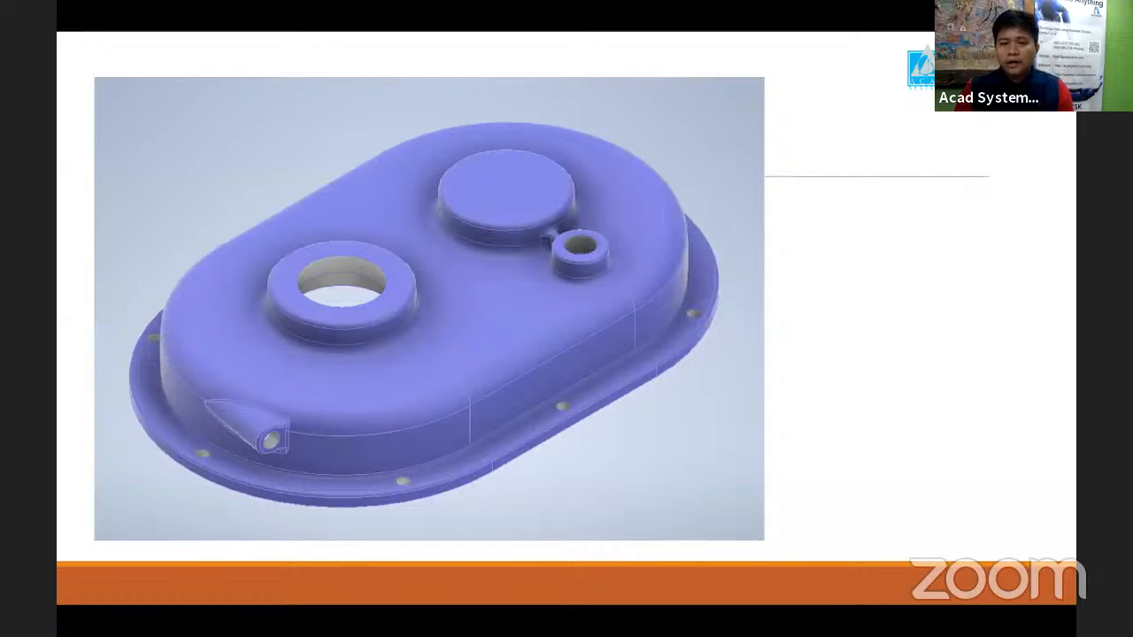
key(Right)
key(Left)
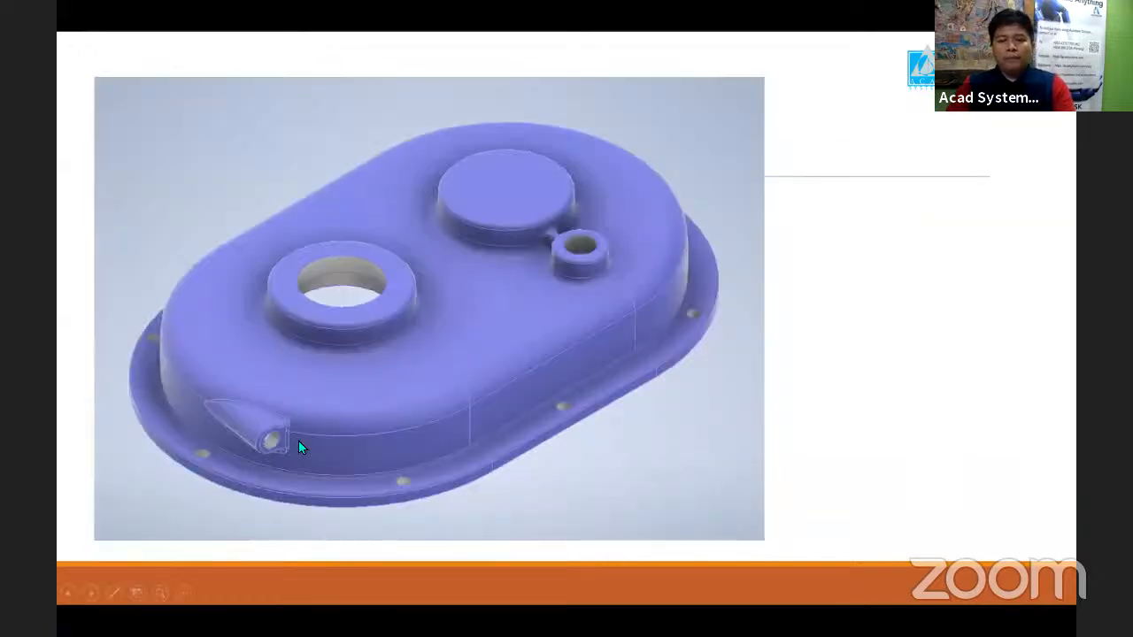
key(Escape)
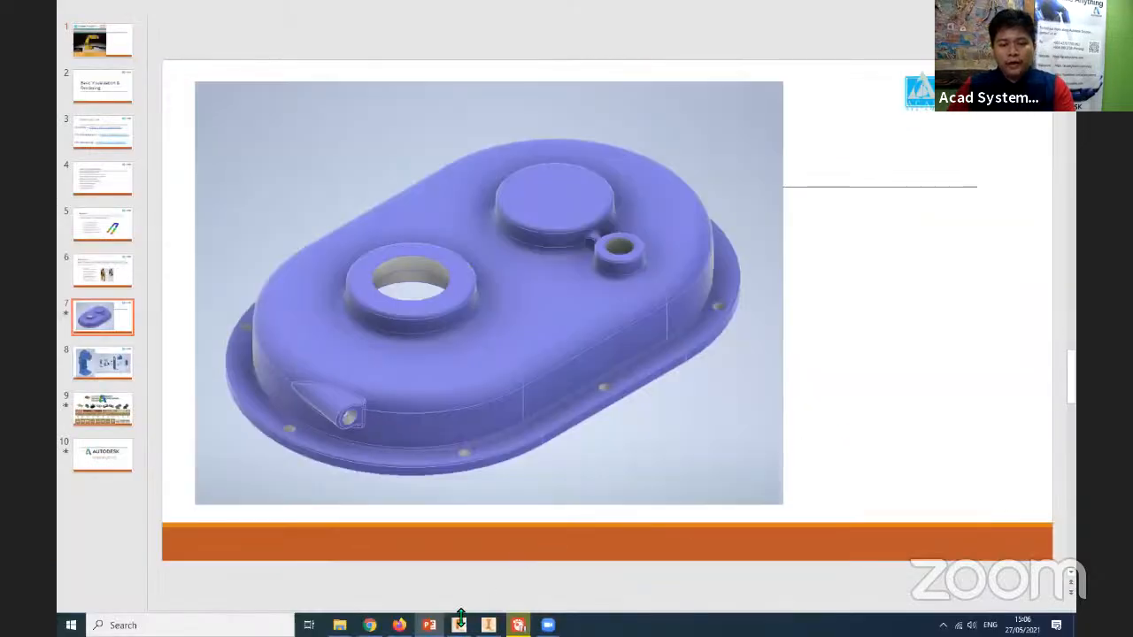
click(458, 624)
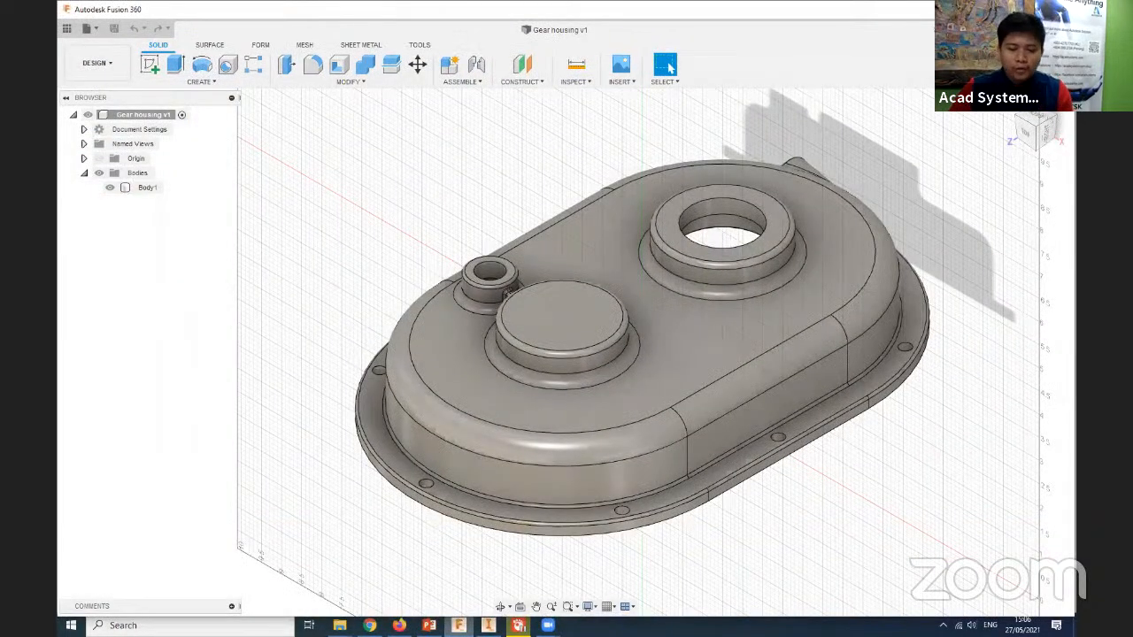
click(488, 625)
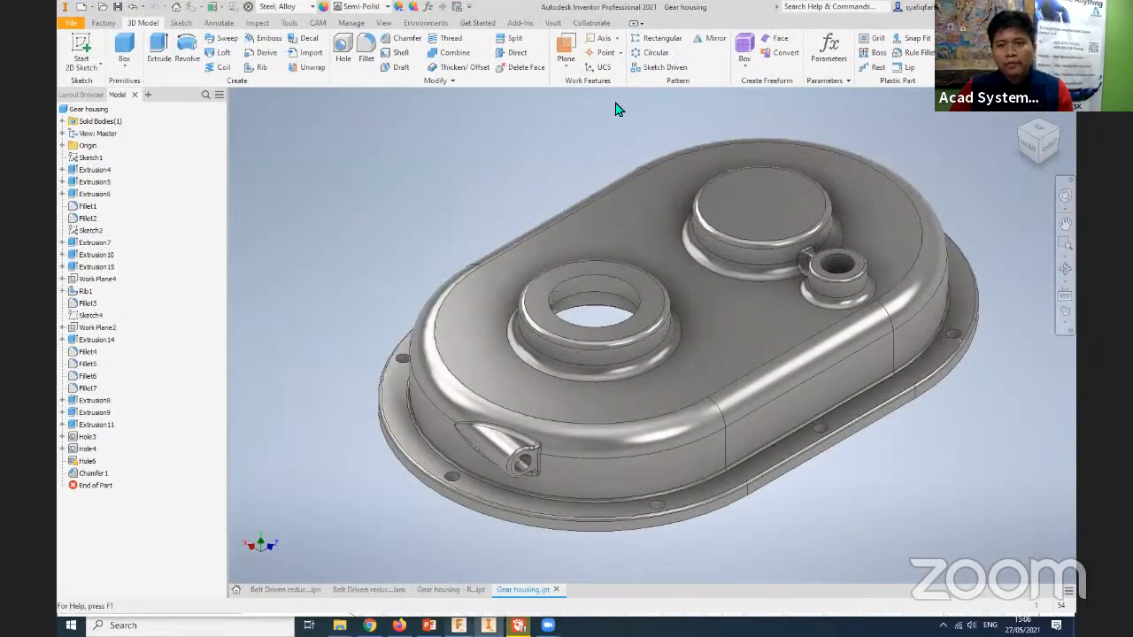
- Compare the gear housing model in Fusion 360 with the same part in Inventor, ending in Inventor
key(alt+Tab)
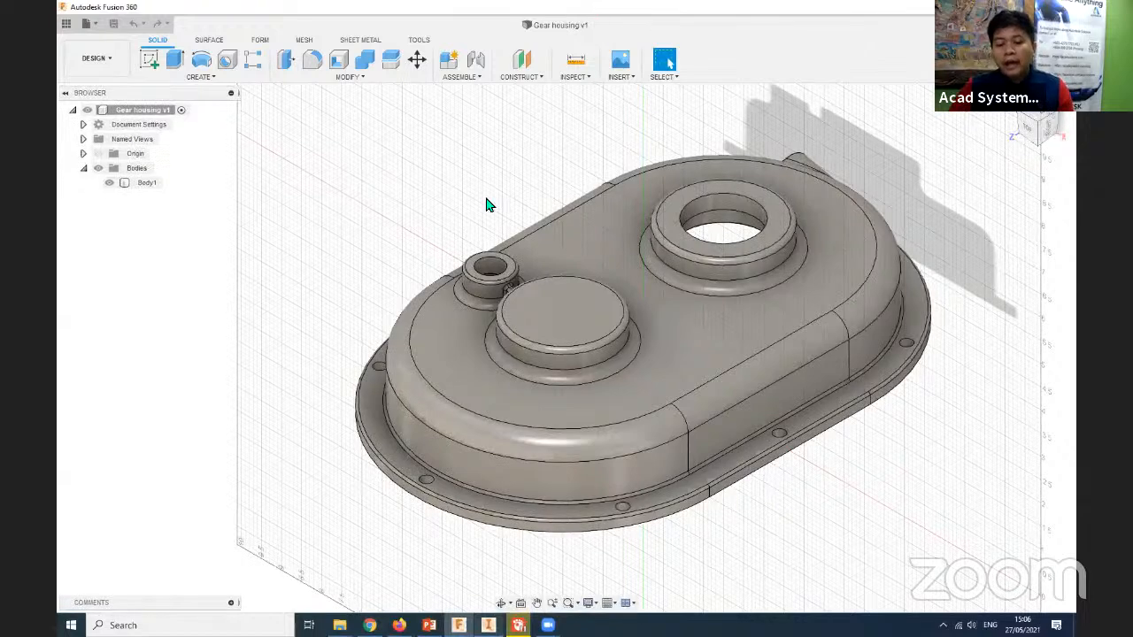
key(alt+Tab)
mouse_move(458, 625)
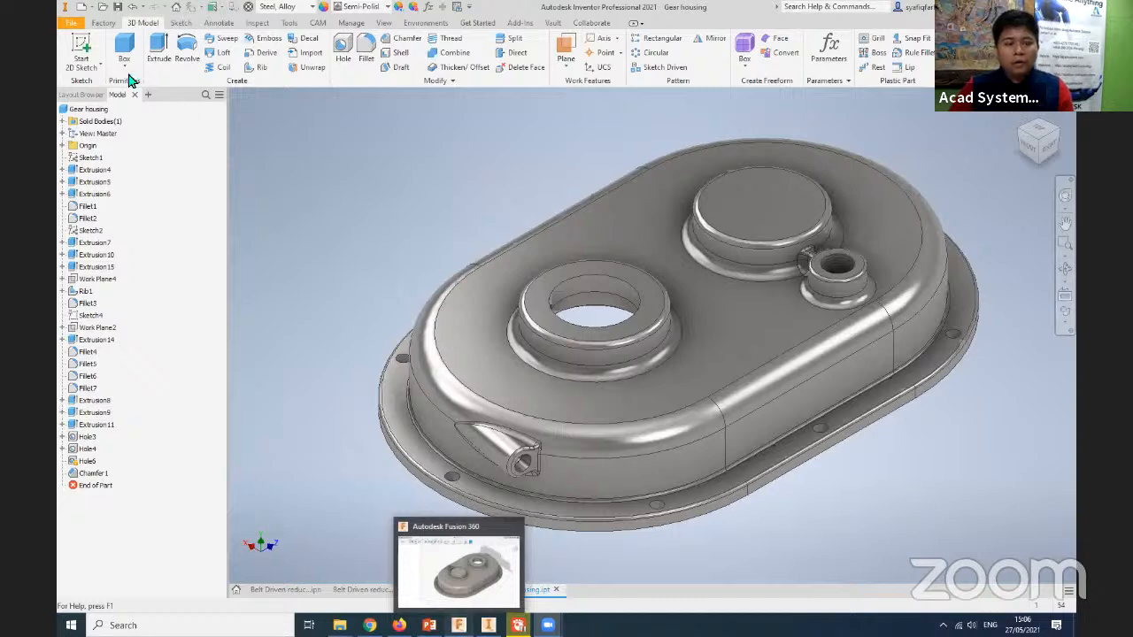
key(alt+Tab)
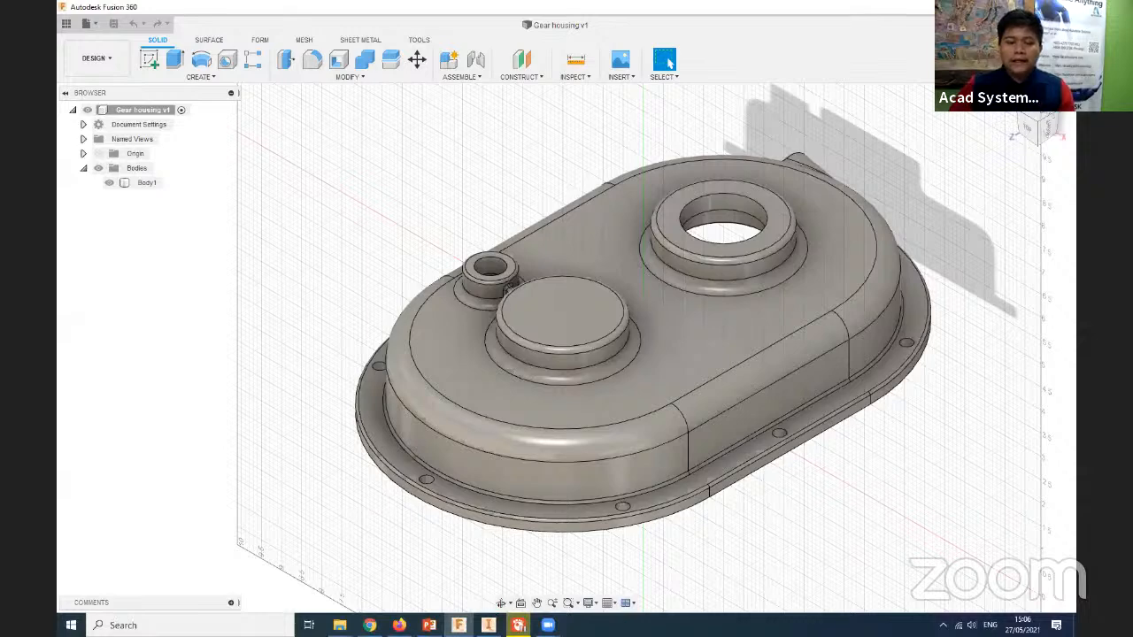
click(489, 625)
middle_drag(328, 457, 333, 467)
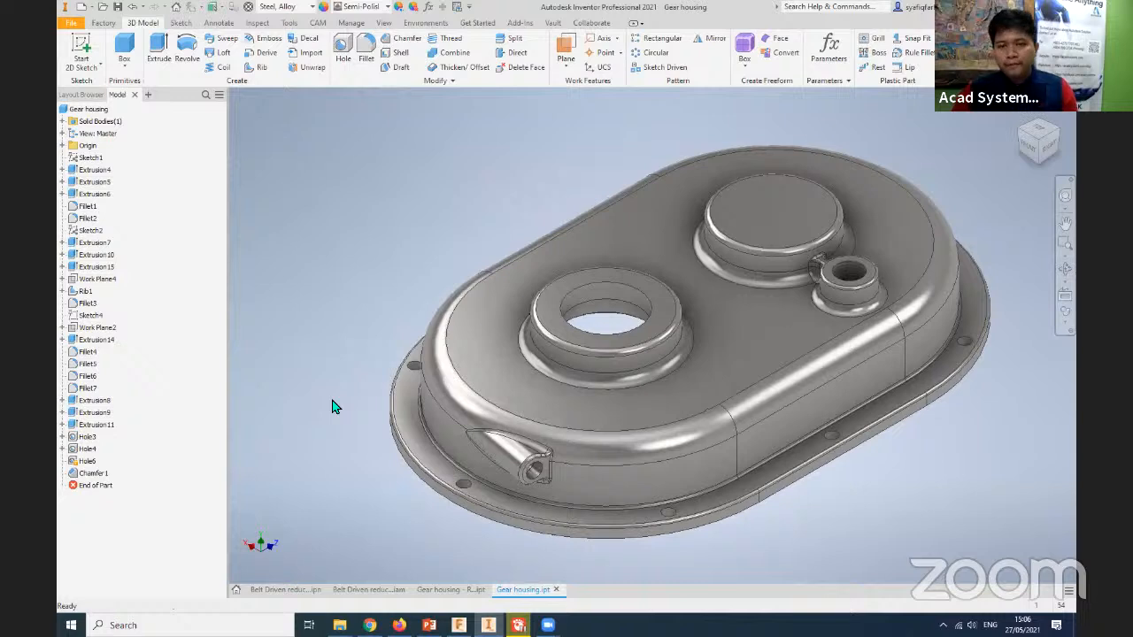
middle_drag(334, 404, 361, 432)
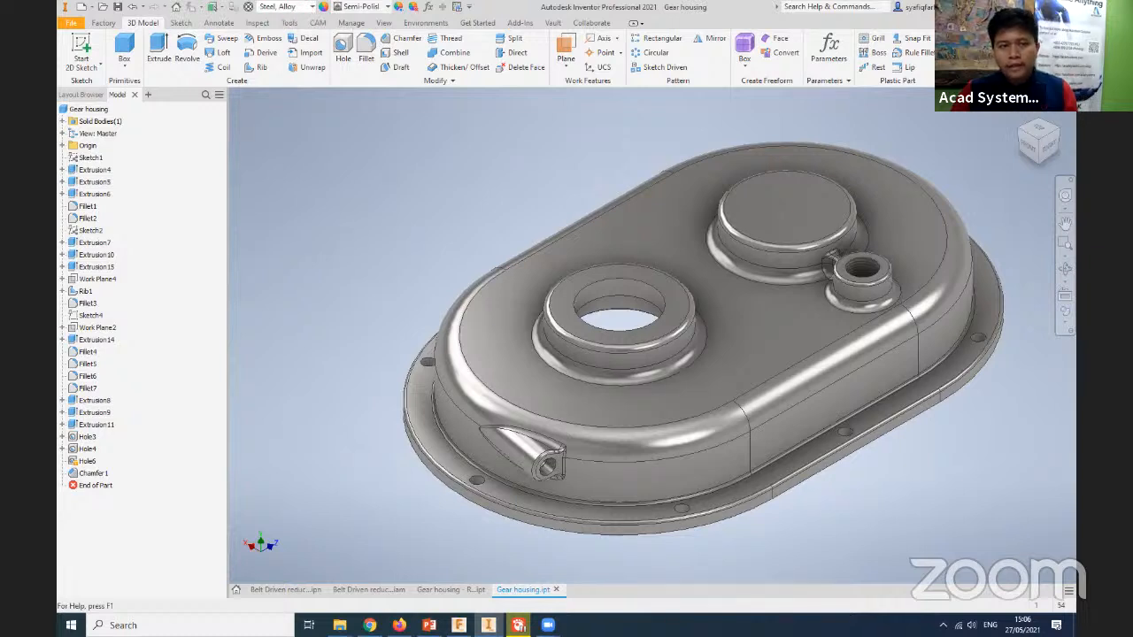
- Look through the physical materials offered by the Inventor Material Library and by Favorites for the gear housing
click(307, 7)
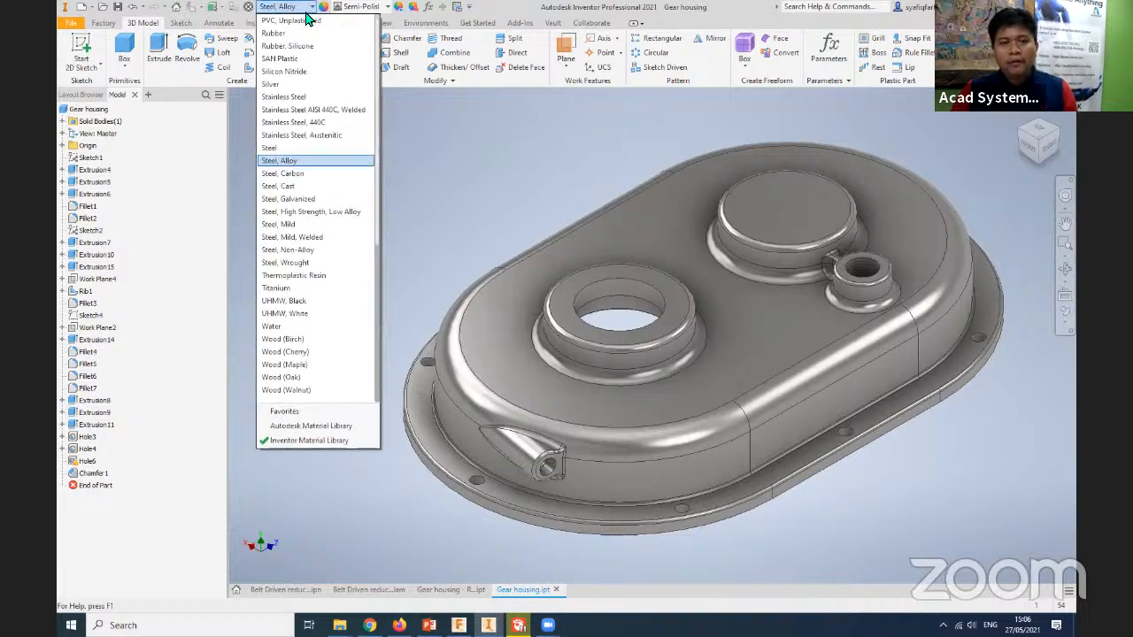
scroll(302, 187, up, 12)
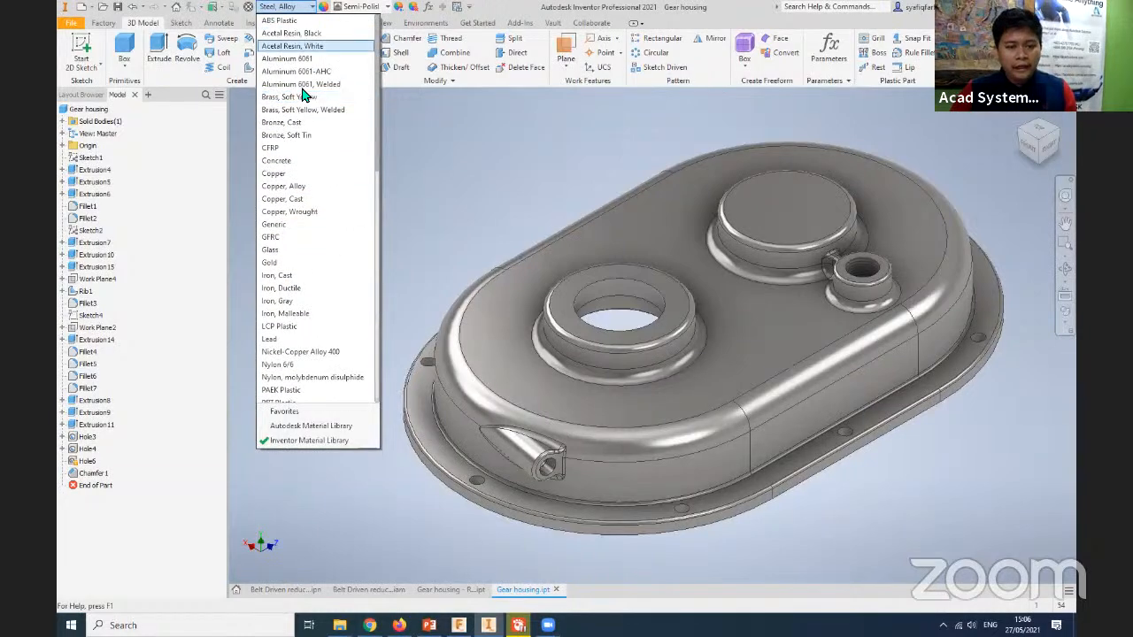
scroll(299, 358, down, 1)
scroll(299, 363, down, 4)
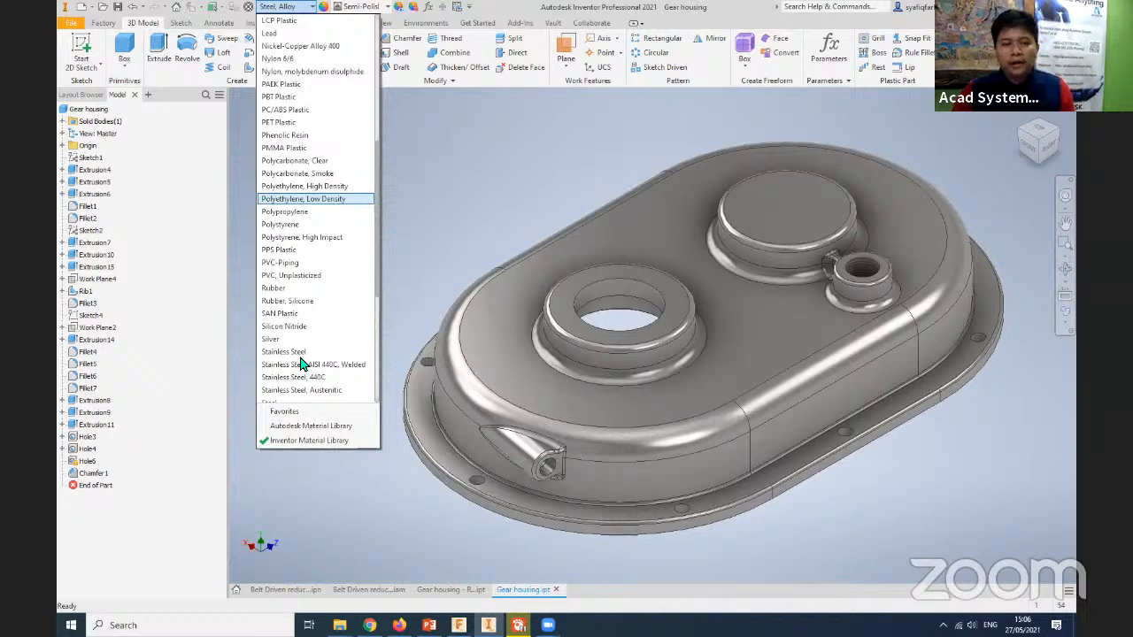
click(285, 412)
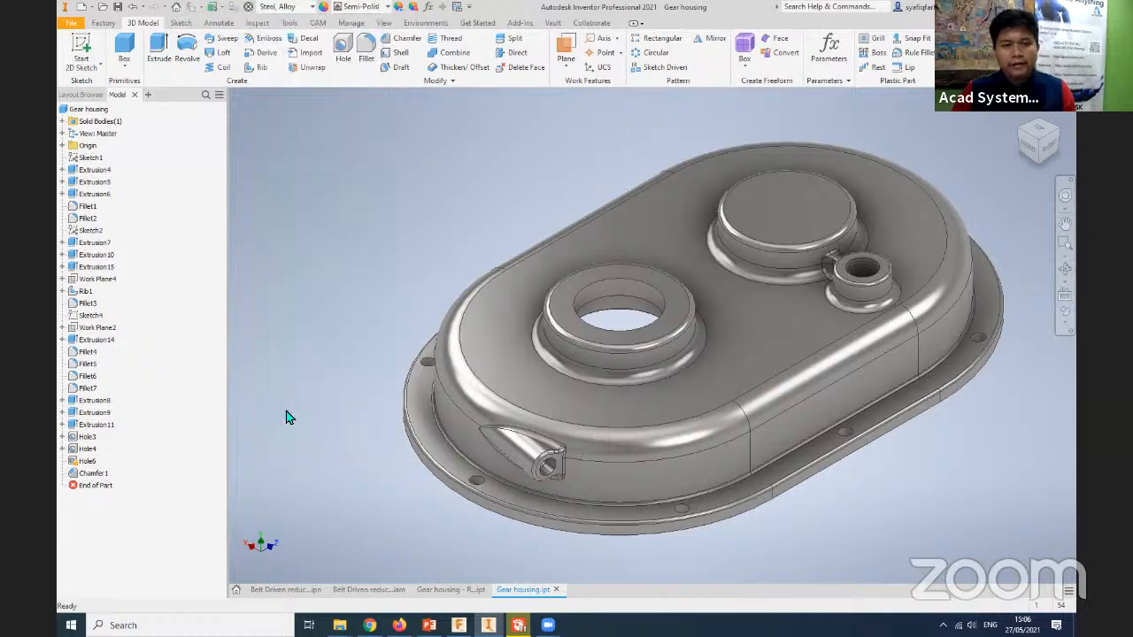
click(311, 7)
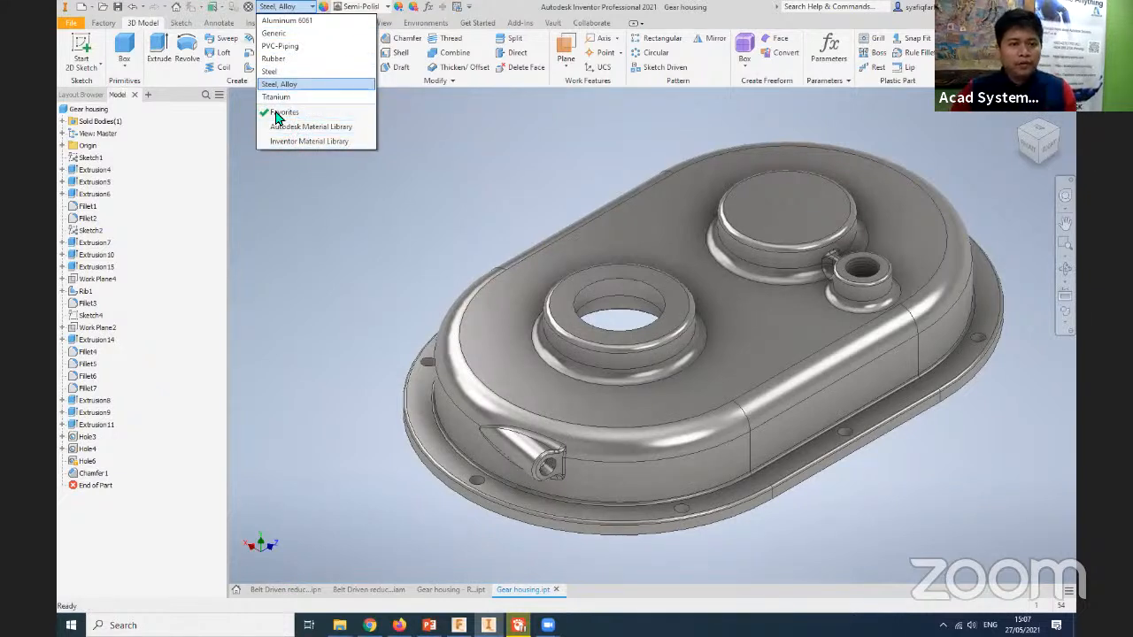
click(249, 10)
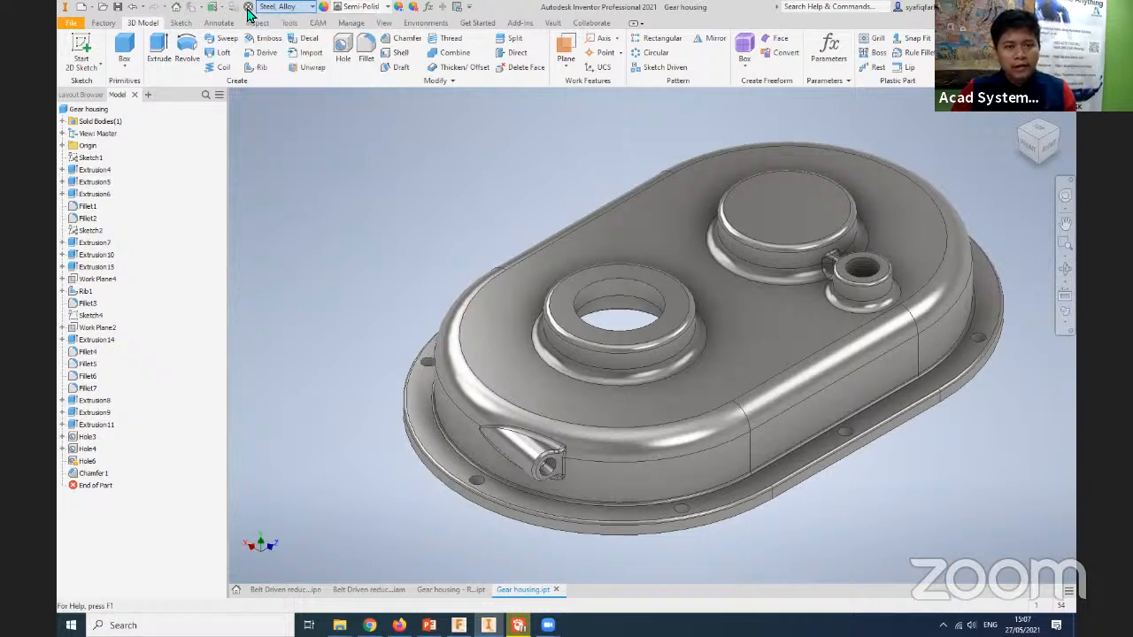
- Open the Material Browser, enlarge its document materials area and show the Concrete category of the Inventor Material Library
click(248, 8)
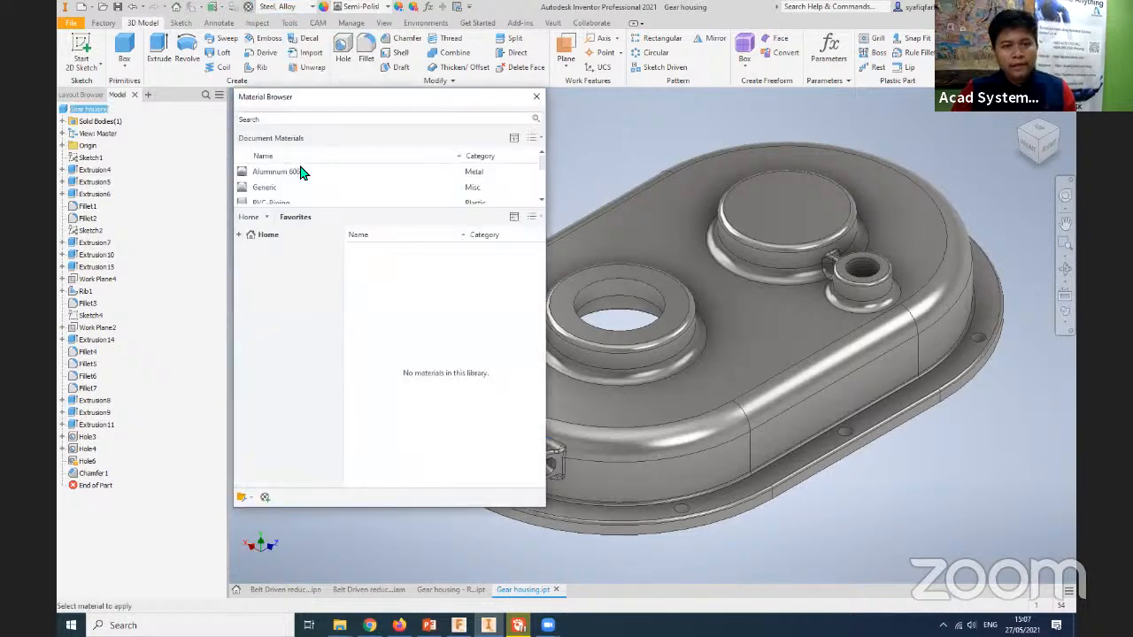
drag(364, 207, 357, 258)
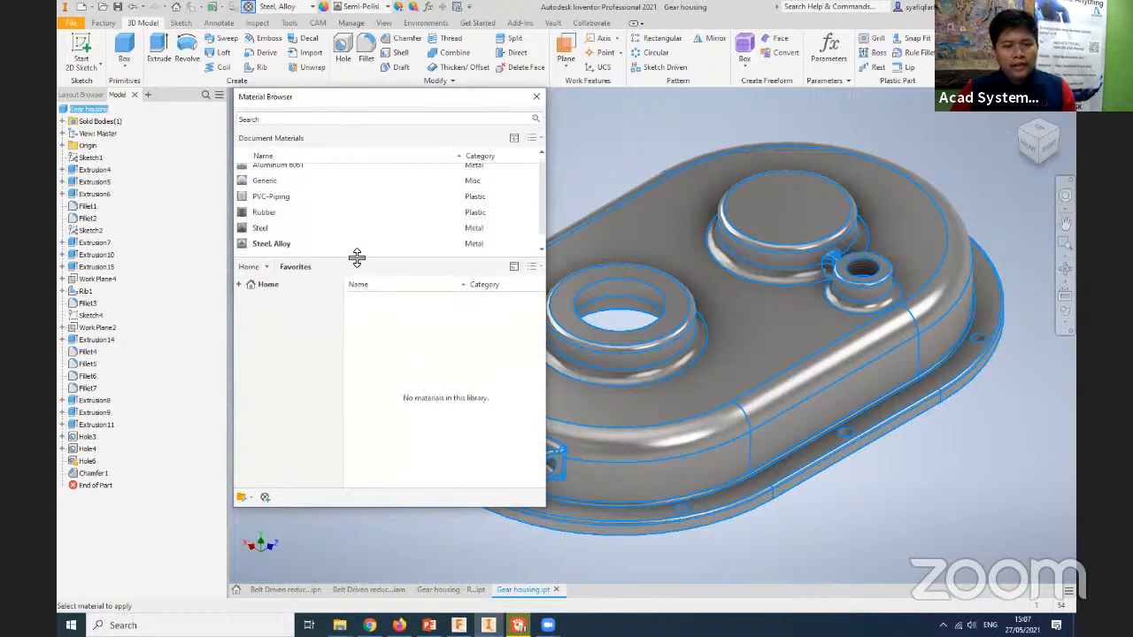
click(238, 286)
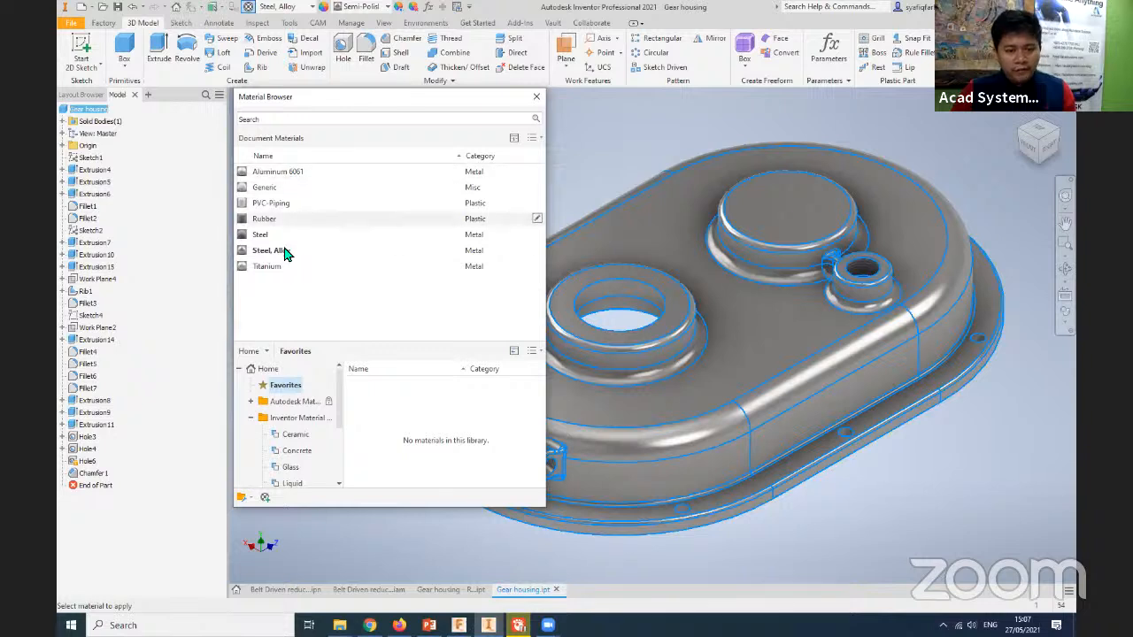
click(293, 453)
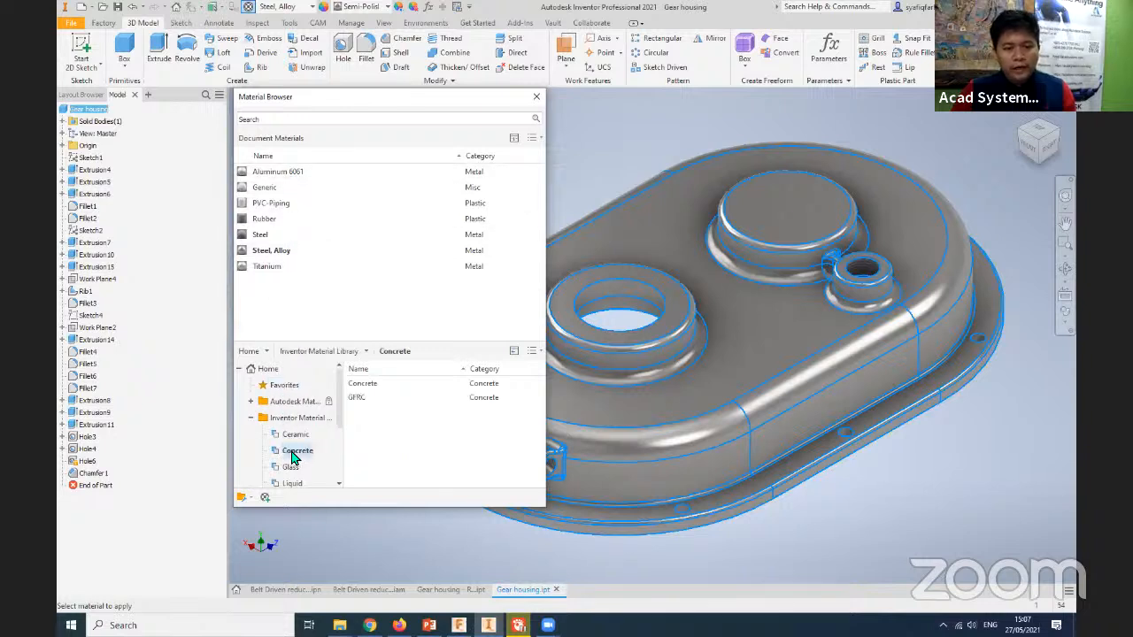
- Add the Concrete material from the library to the document materials and close the Material Browser
right_click(295, 455)
click(372, 405)
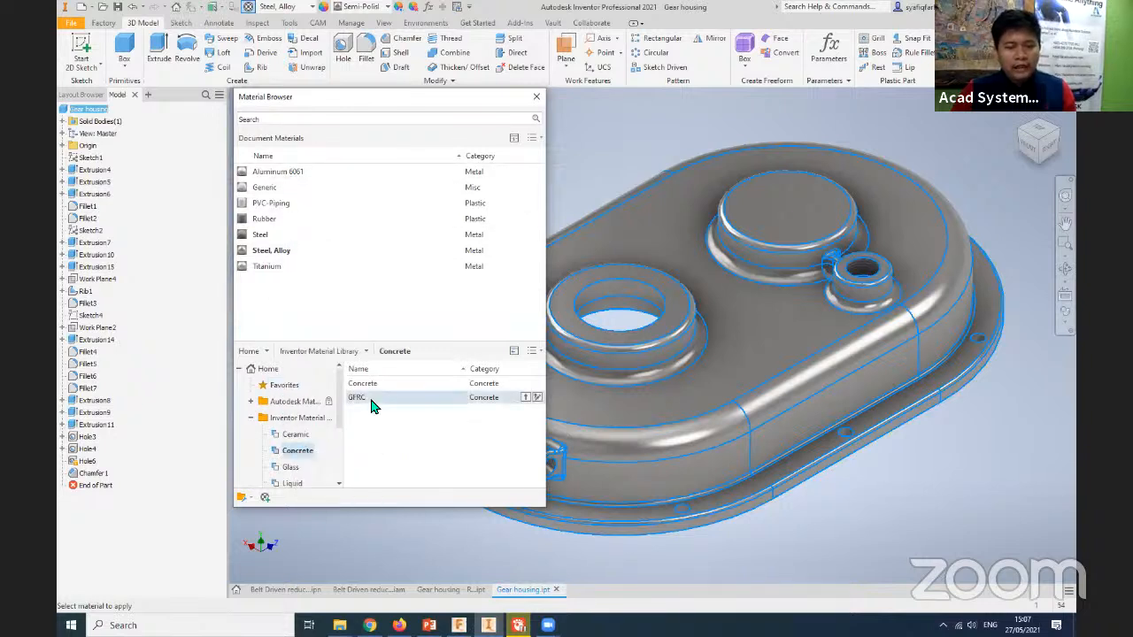
click(373, 386)
right_click(376, 394)
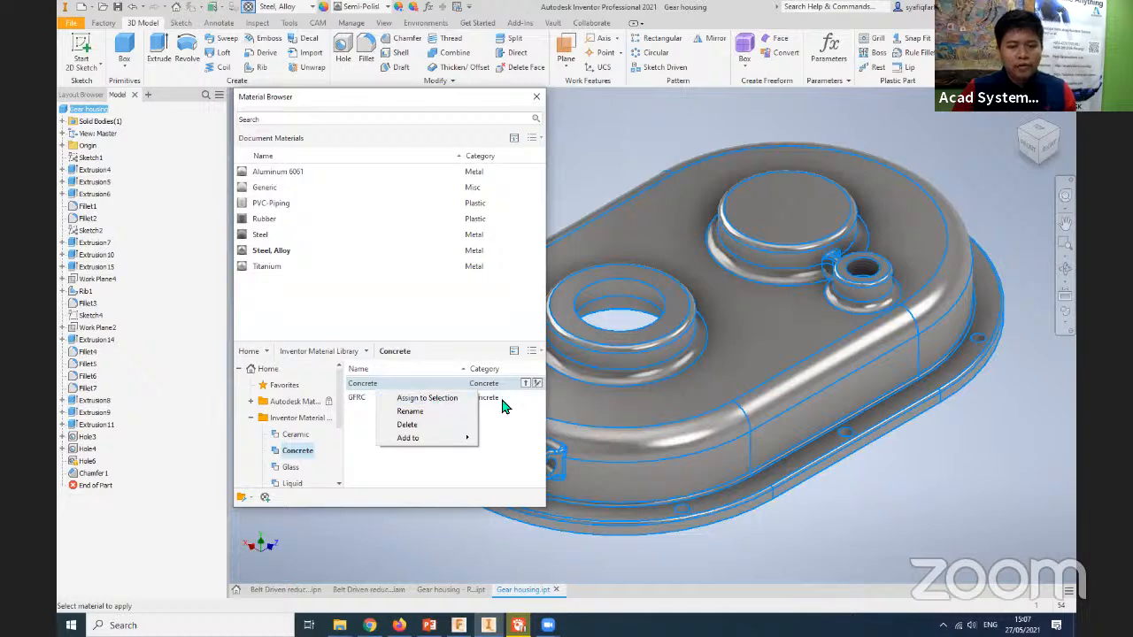
click(520, 409)
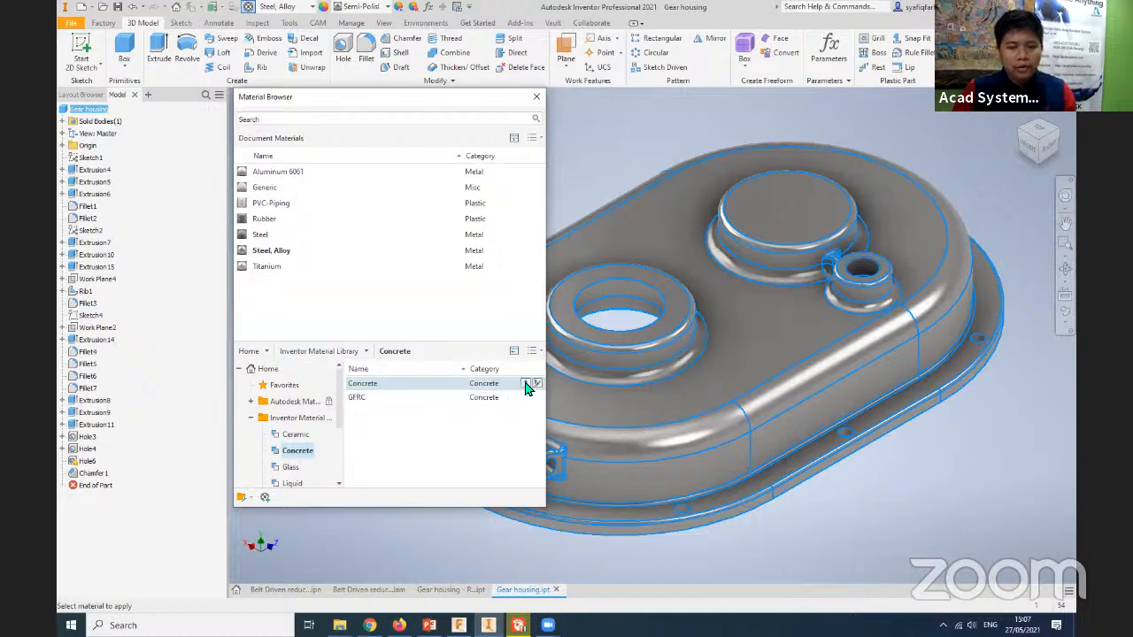
click(525, 385)
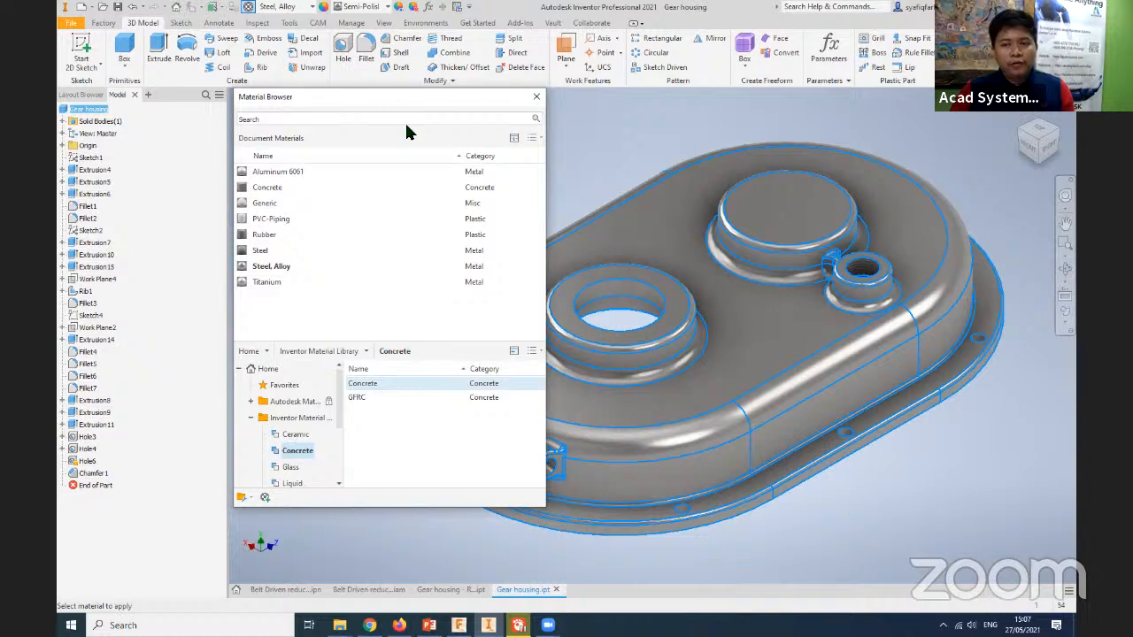
click(250, 417)
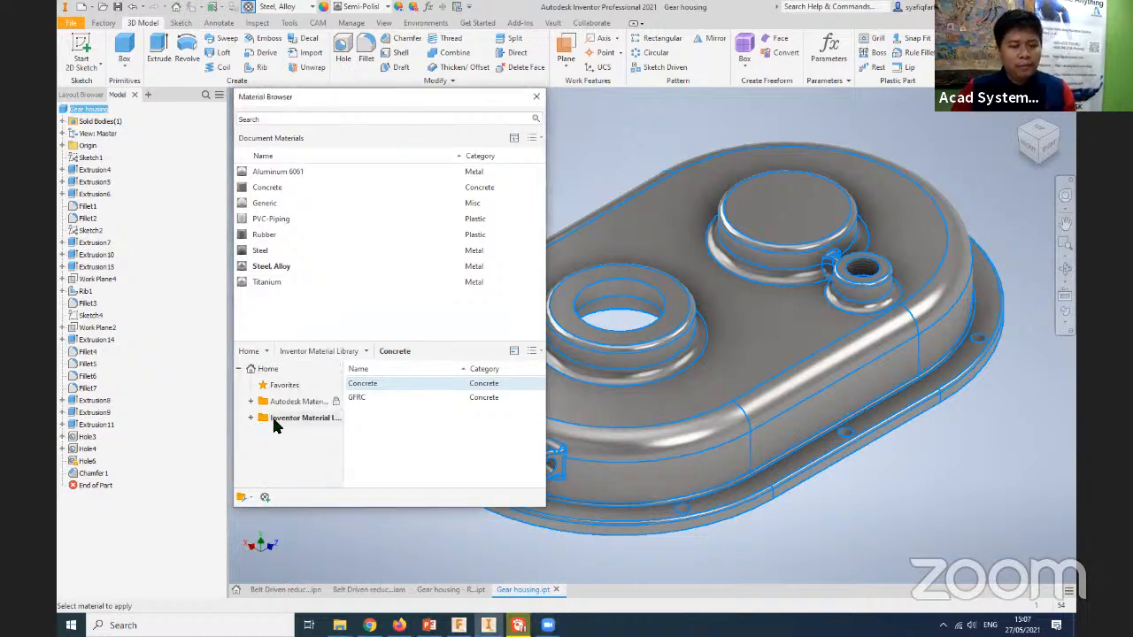
click(535, 97)
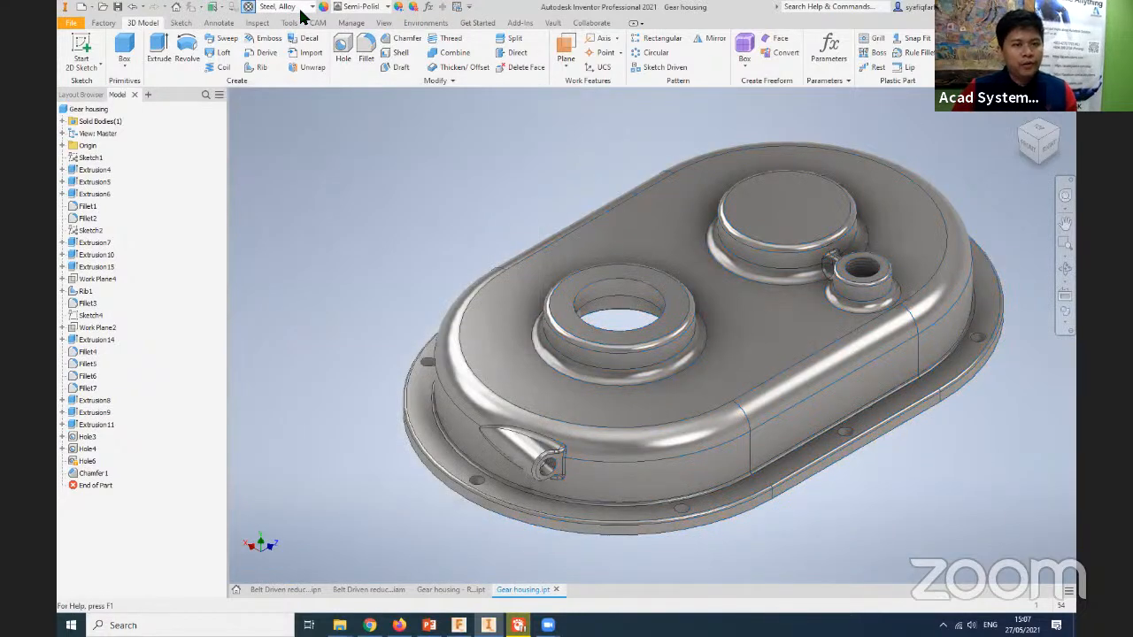
- Assign the Aluminum 6061 material from the Inventor Material Library to the gear housing
click(301, 8)
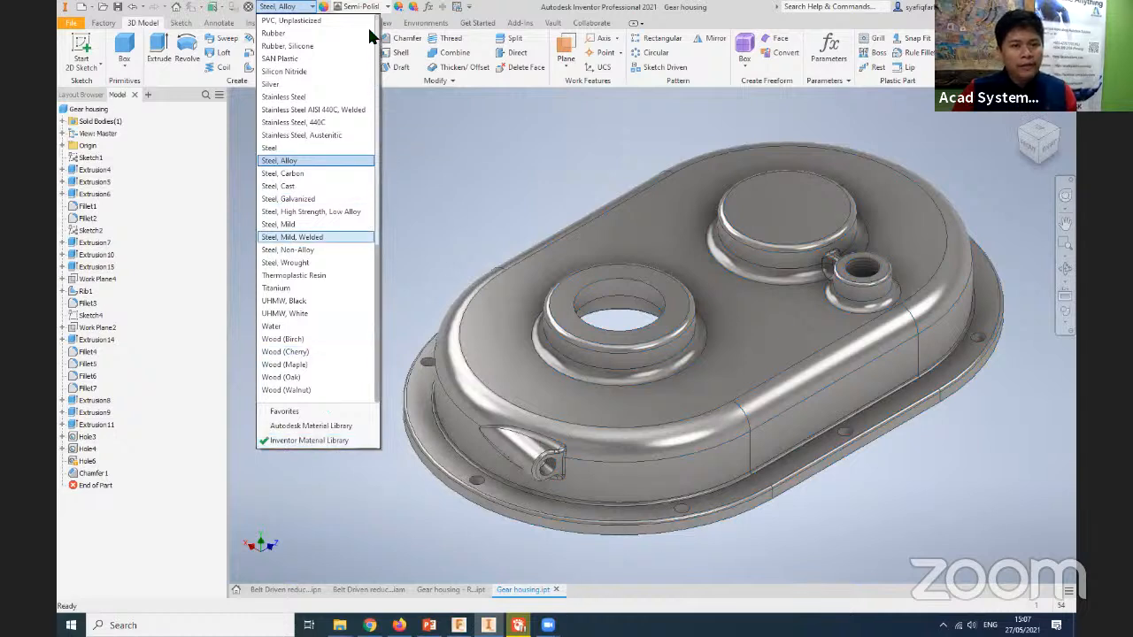
scroll(316, 138, up, 15)
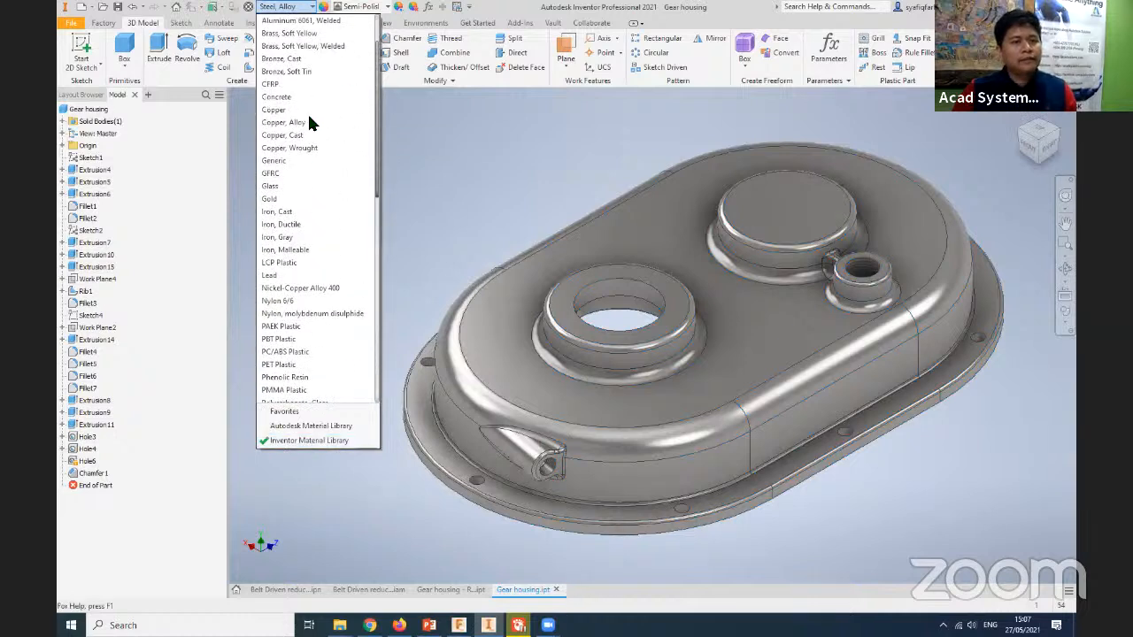
scroll(306, 106, up, 1)
scroll(289, 65, up, 1)
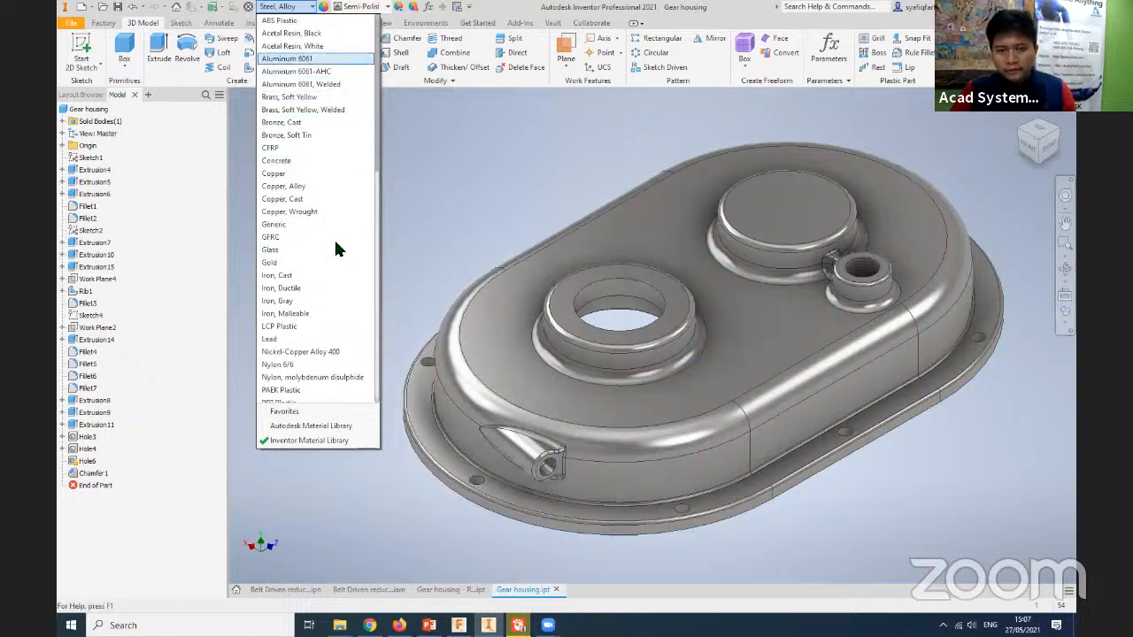
click(305, 58)
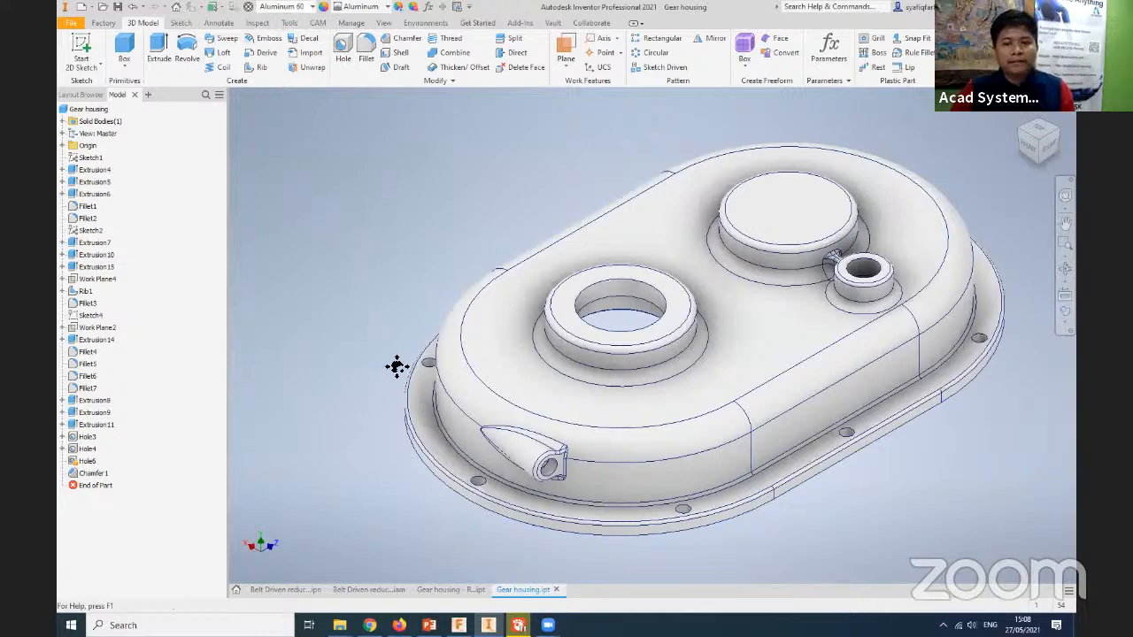
middle_drag(330, 346, 289, 333)
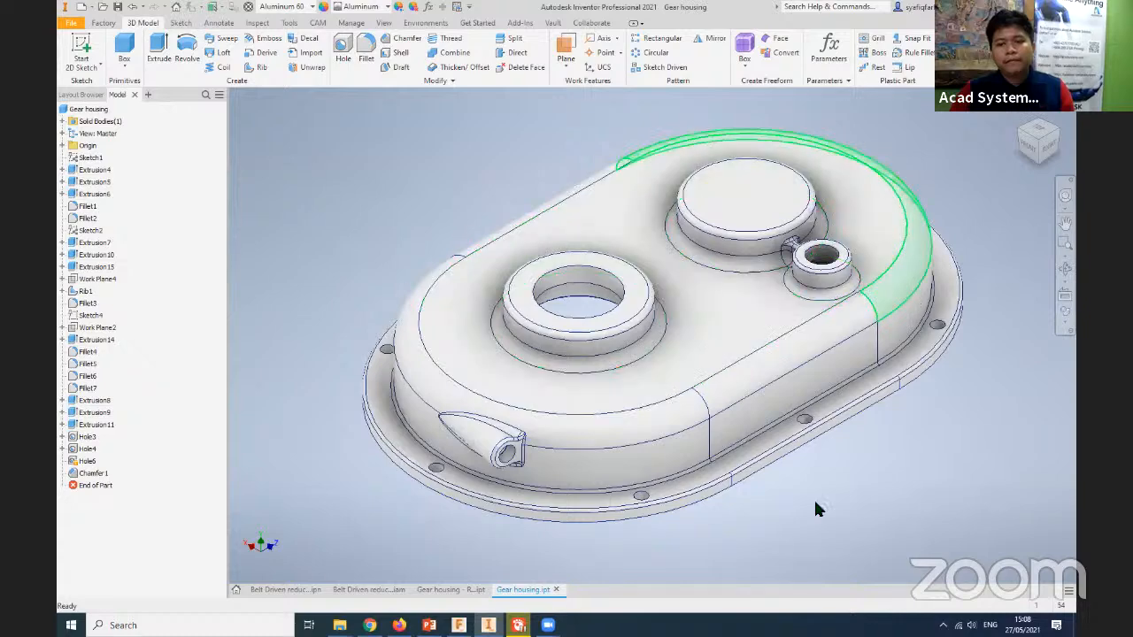
middle_drag(967, 535, 975, 537)
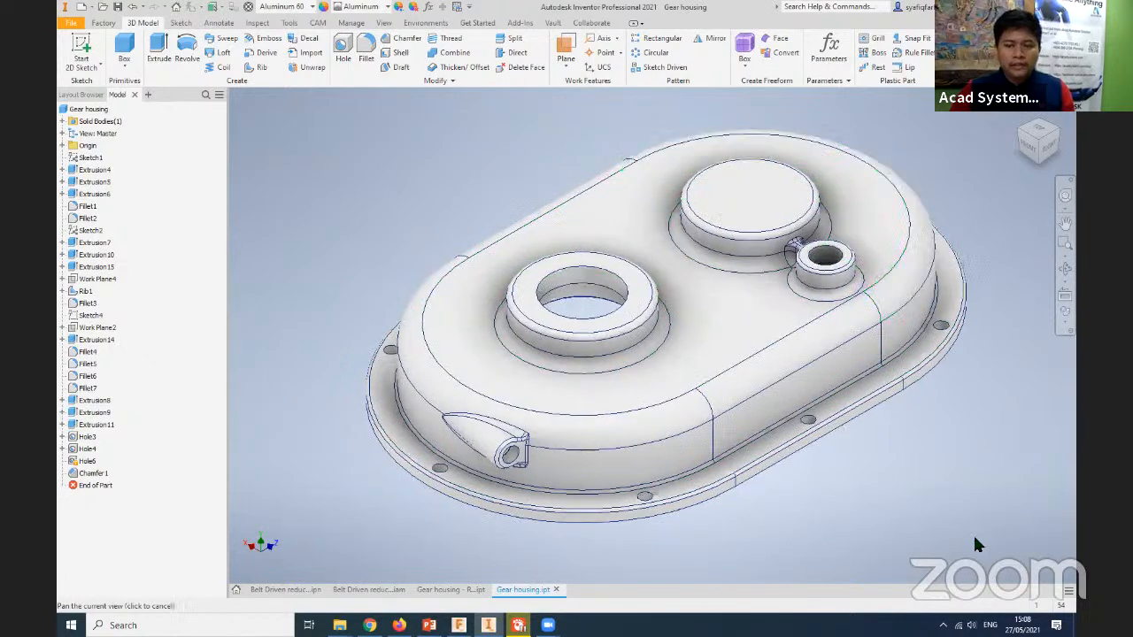
mouse_move(432, 509)
middle_down()
mouse_move(385, 506)
mouse_move(436, 520)
middle_up()
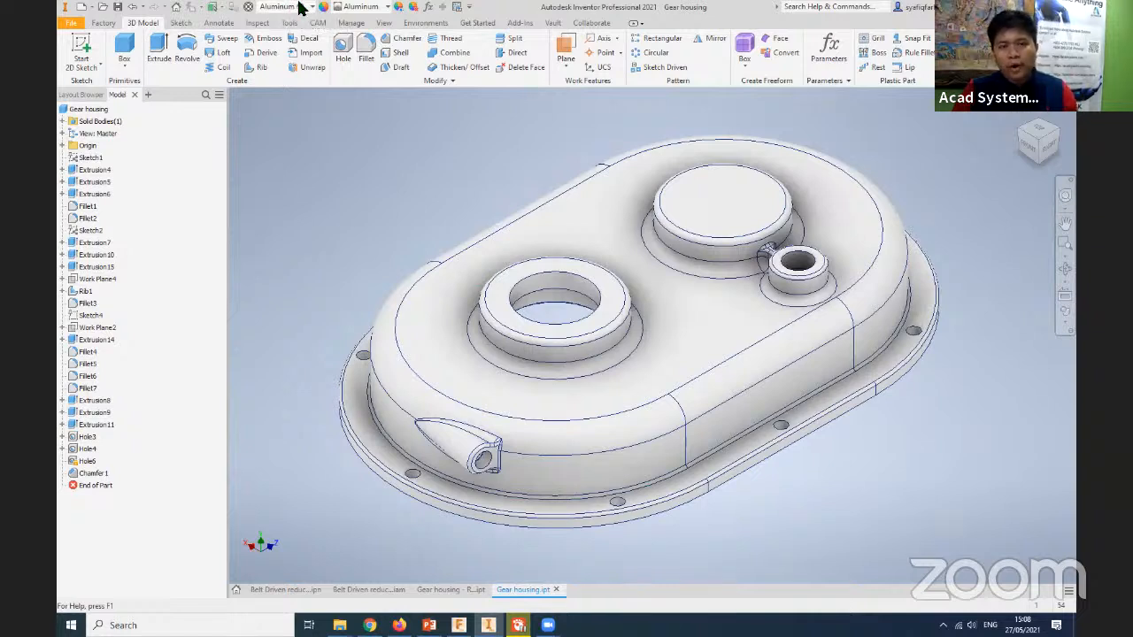
- Assign the Smooth - Red appearance from the Inventor Material Library to the whole gear housing
click(385, 7)
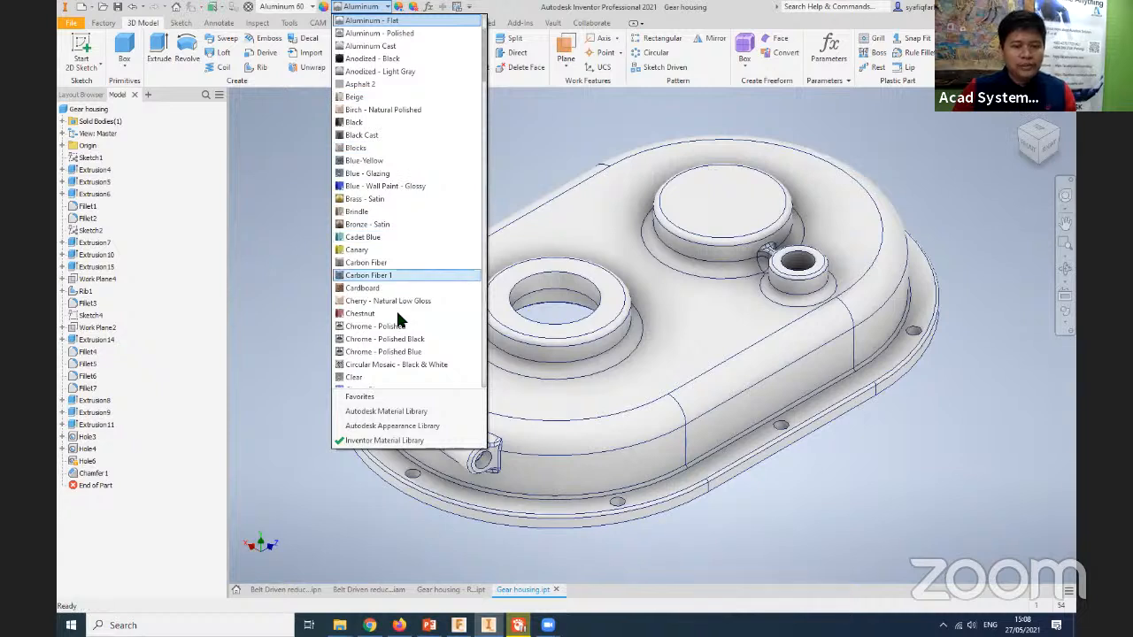
scroll(396, 308, down, 3)
scroll(396, 282, down, 3)
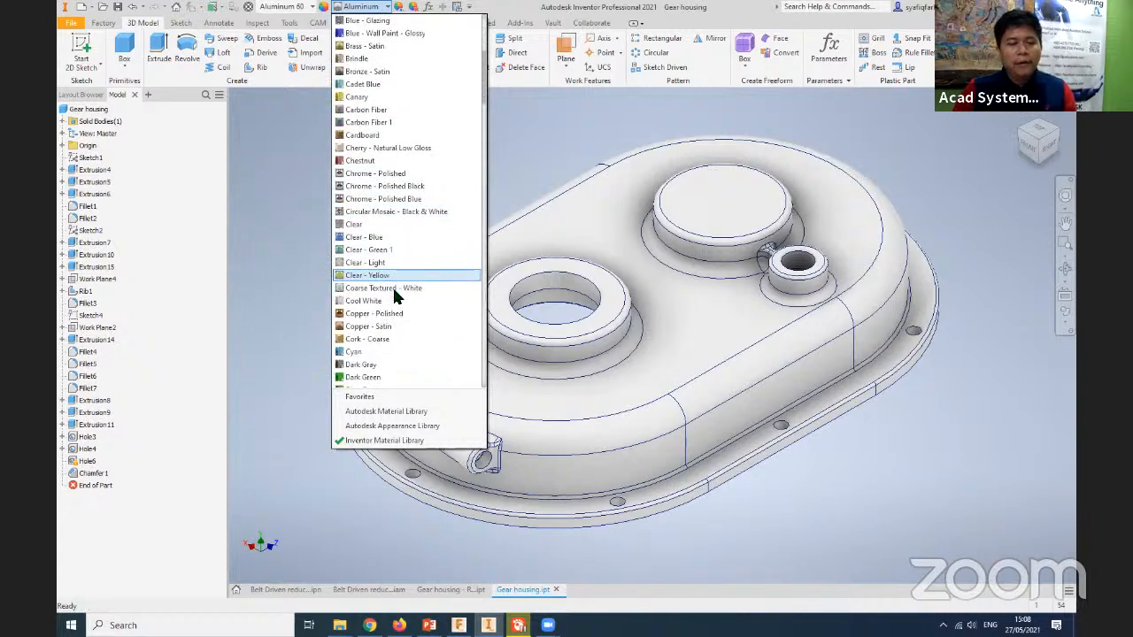
scroll(391, 326, down, 5)
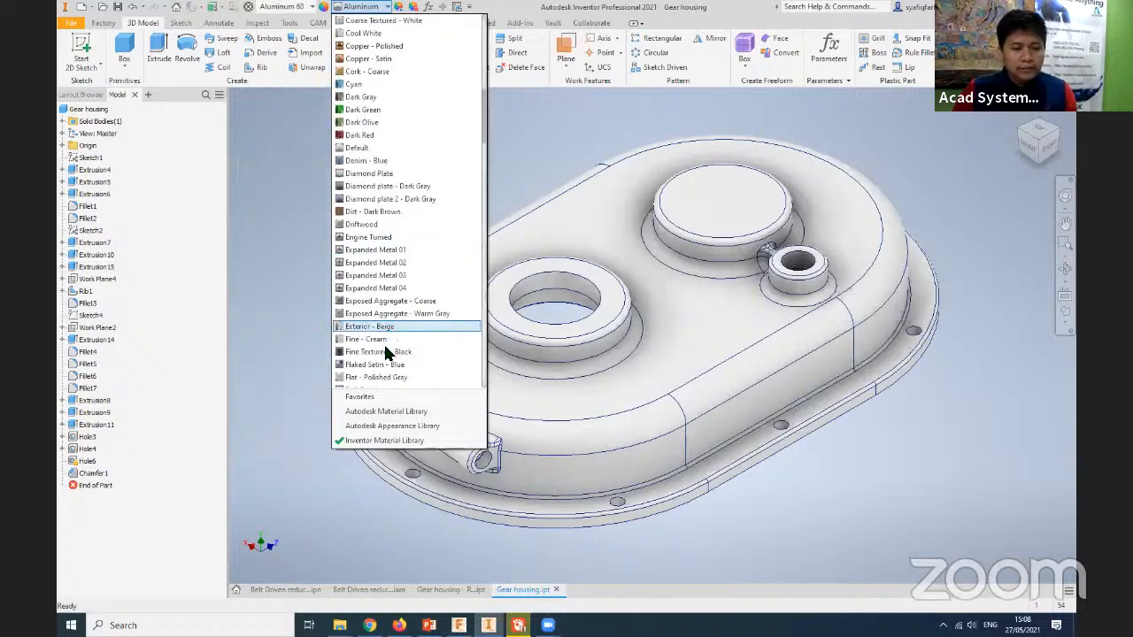
scroll(390, 331, down, 10)
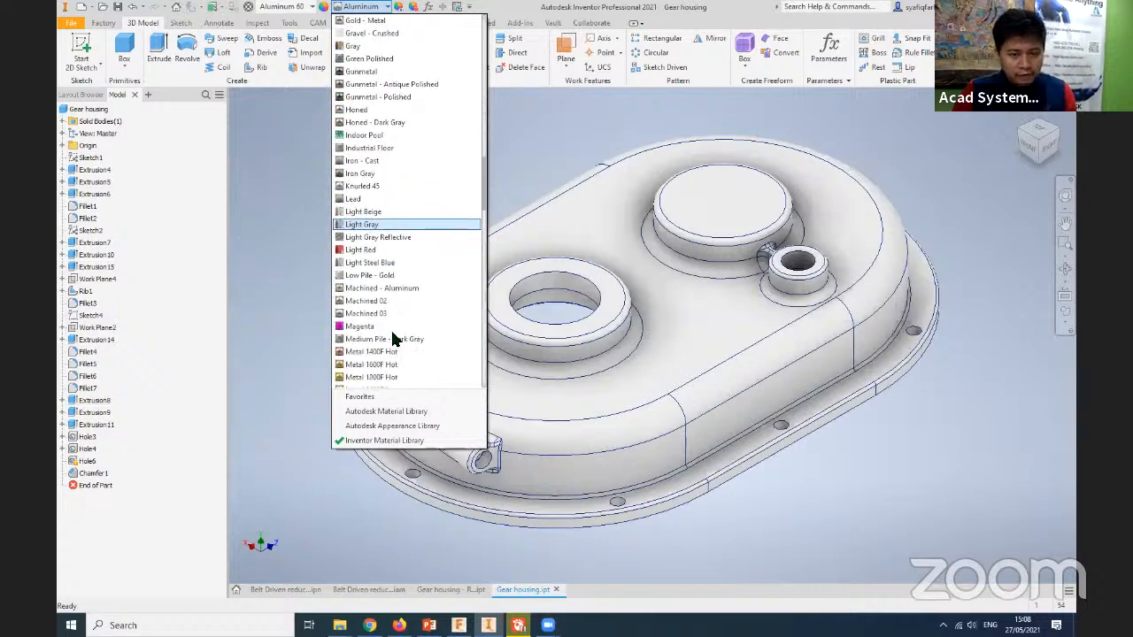
scroll(390, 328, down, 15)
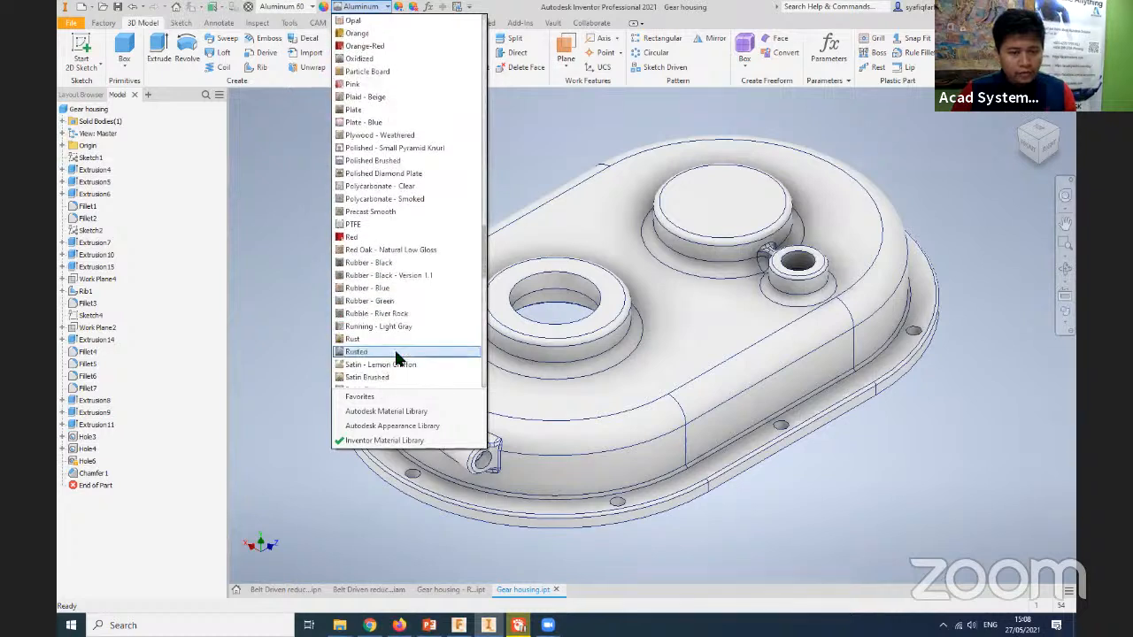
scroll(395, 358, down, 4)
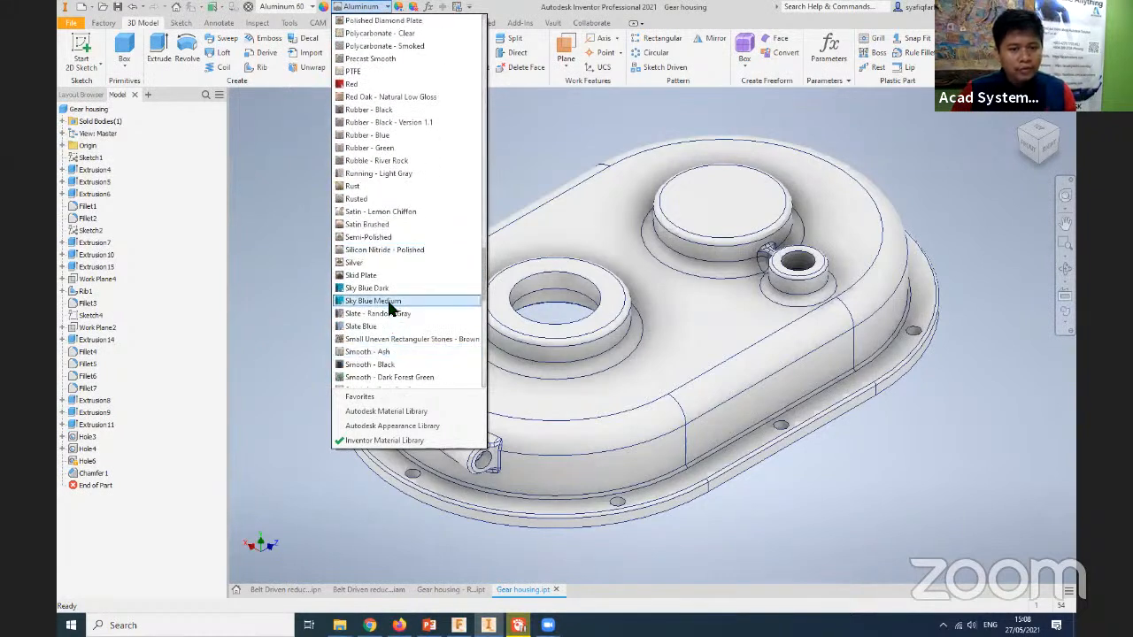
scroll(396, 358, down, 4)
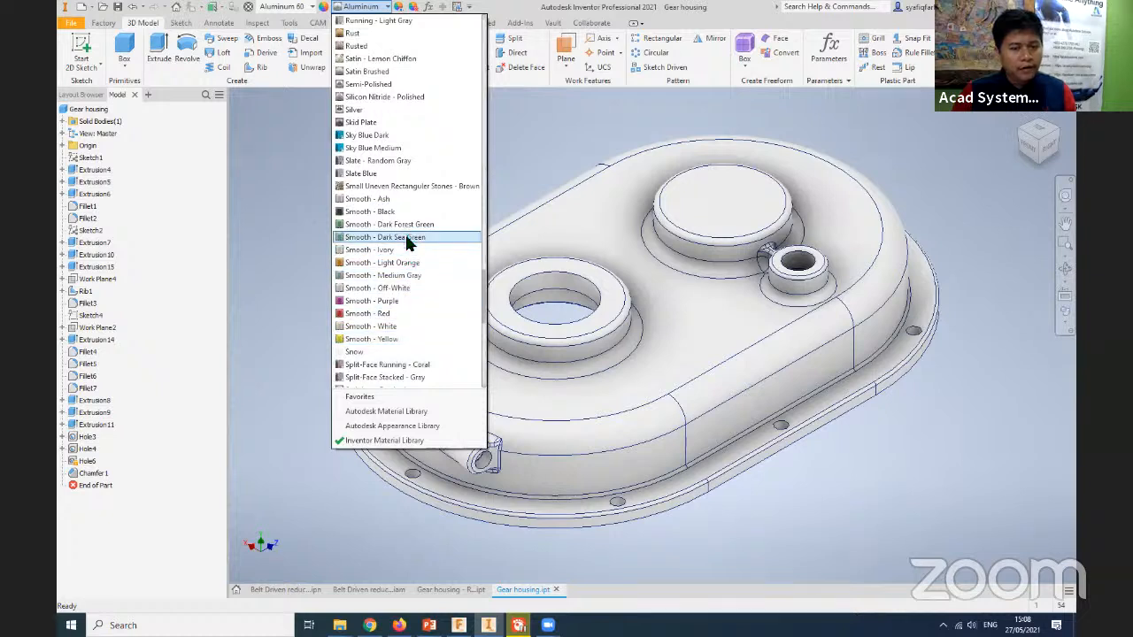
click(410, 313)
- Examine the recoloured housing up close around the large bore, the threaded boss and the flange bolt holes
middle_drag(299, 457, 300, 456)
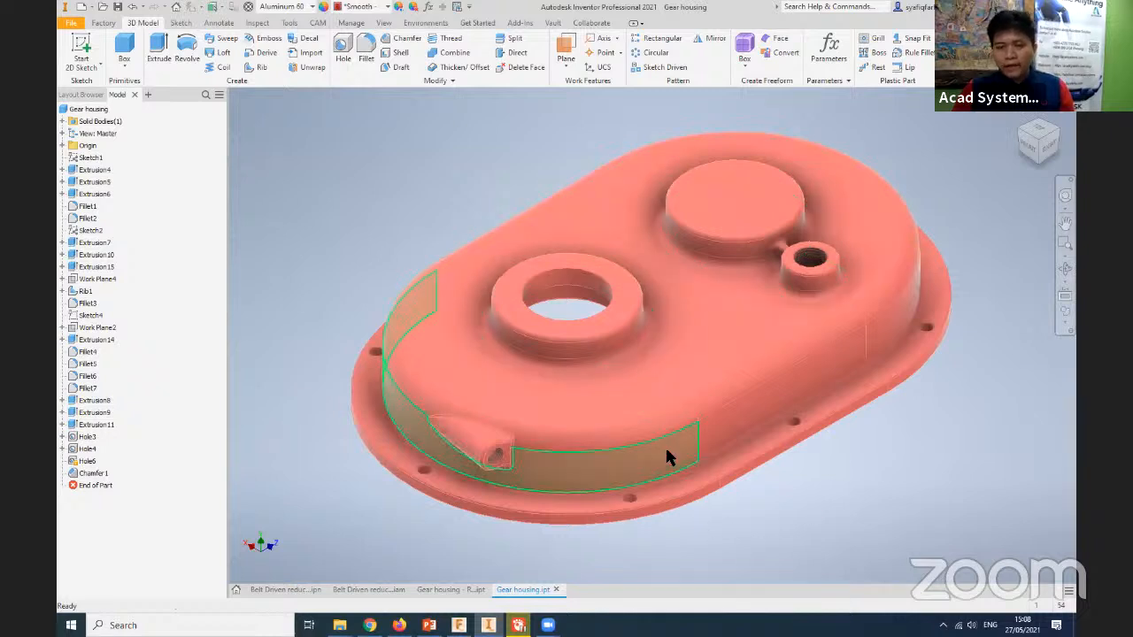
middle_drag(365, 386, 324, 372)
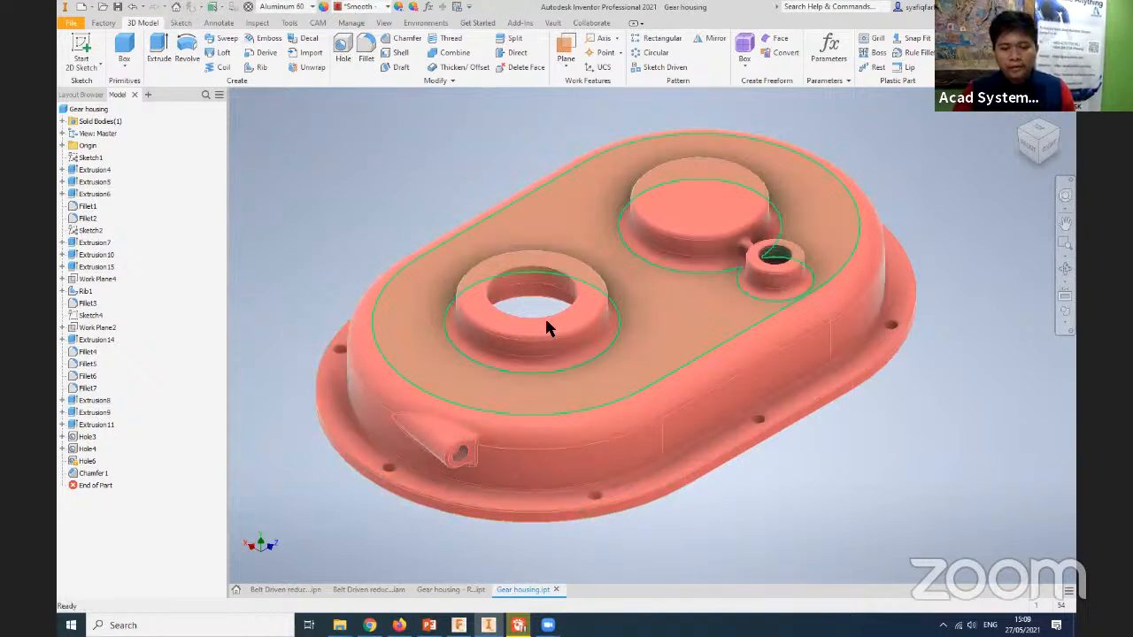
scroll(544, 327, down, 5)
scroll(544, 301, up, 10)
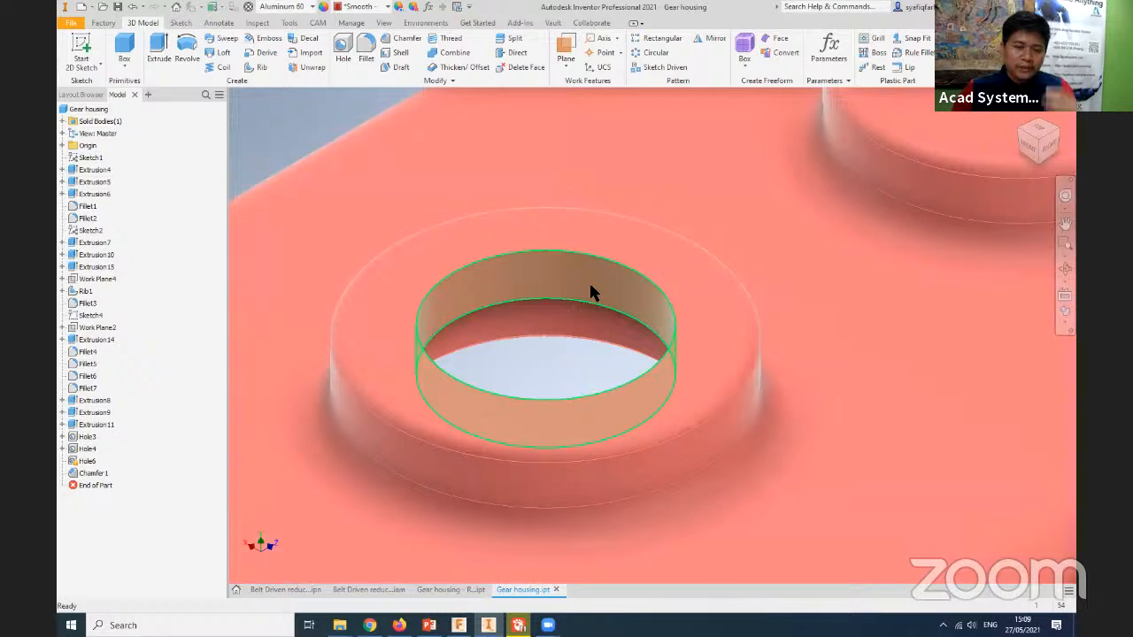
middle_drag(859, 468, 324, 503)
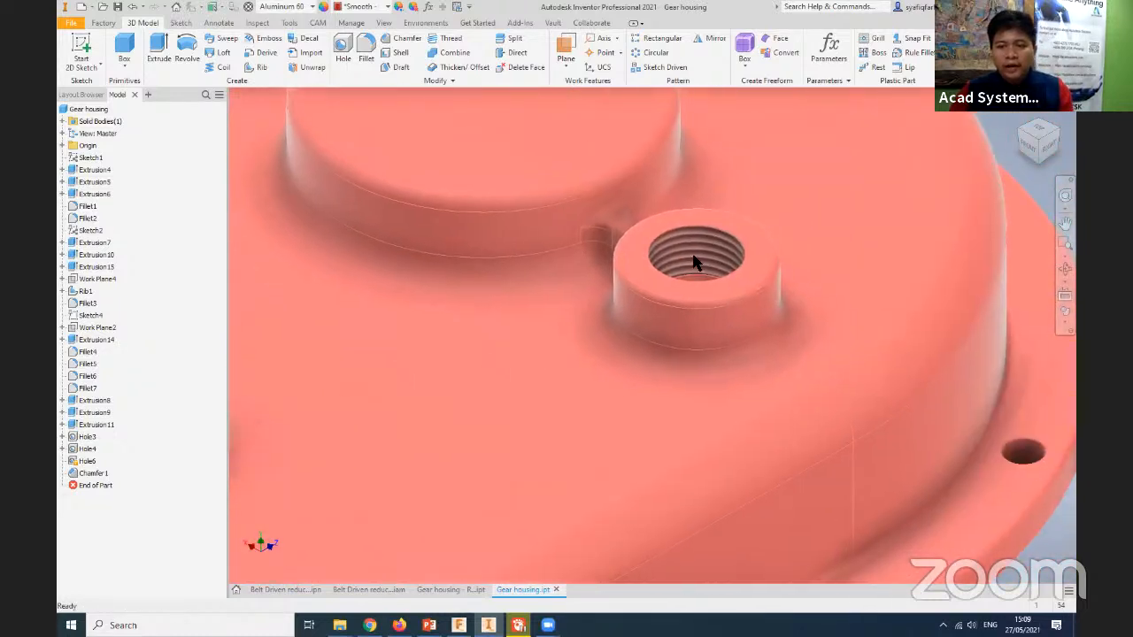
middle_drag(1023, 451, 847, 397)
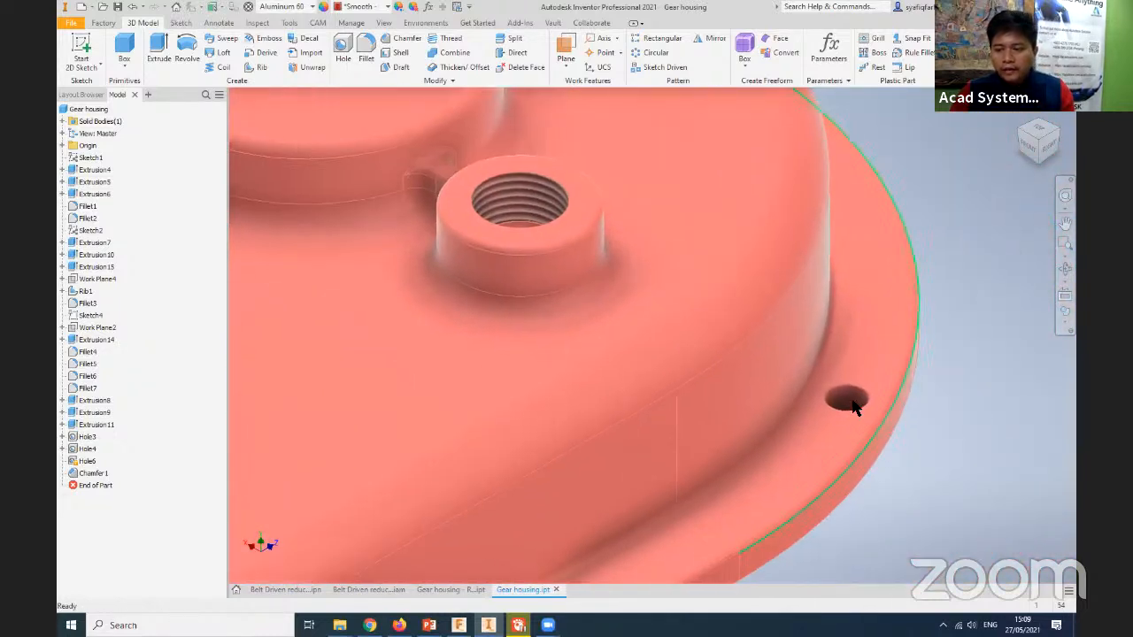
scroll(847, 406, up, 8)
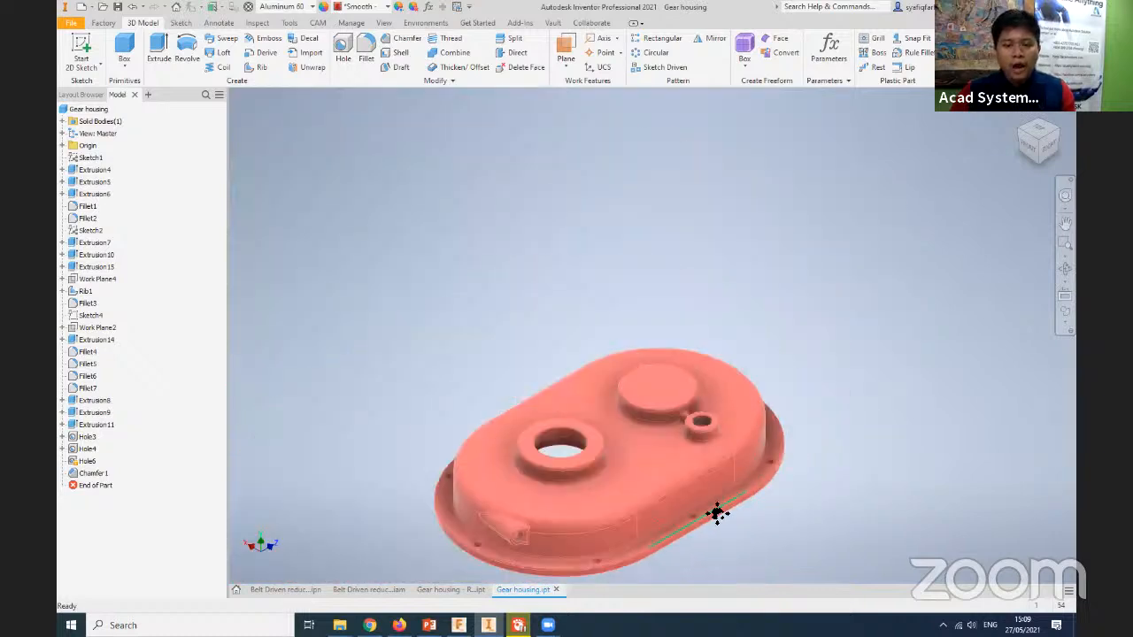
middle_drag(717, 513, 764, 423)
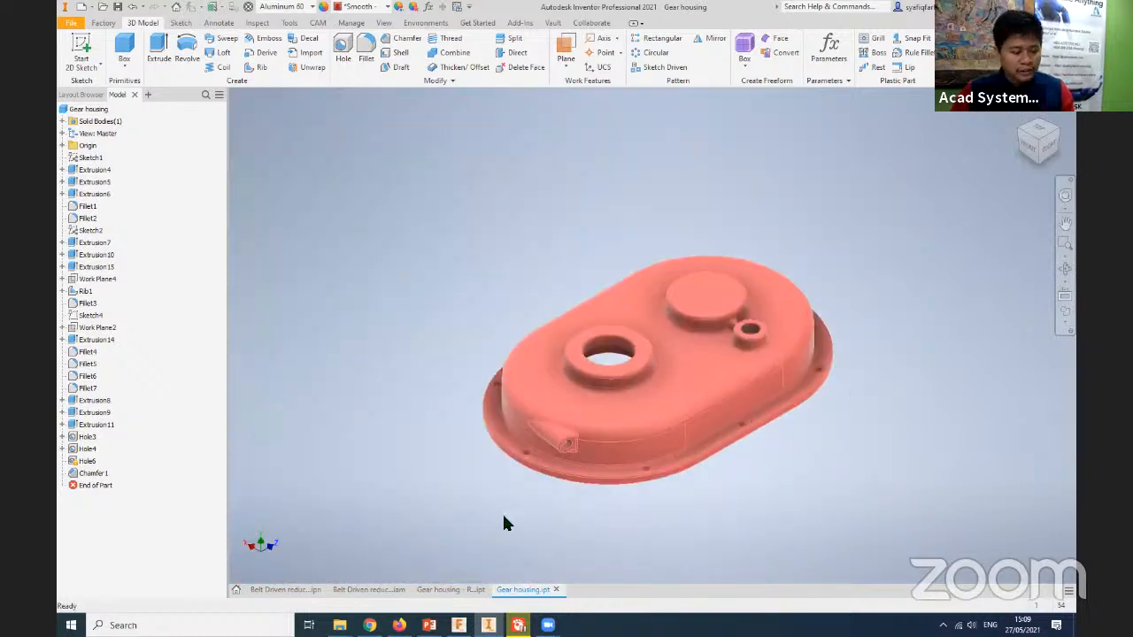
scroll(500, 523, down, 5)
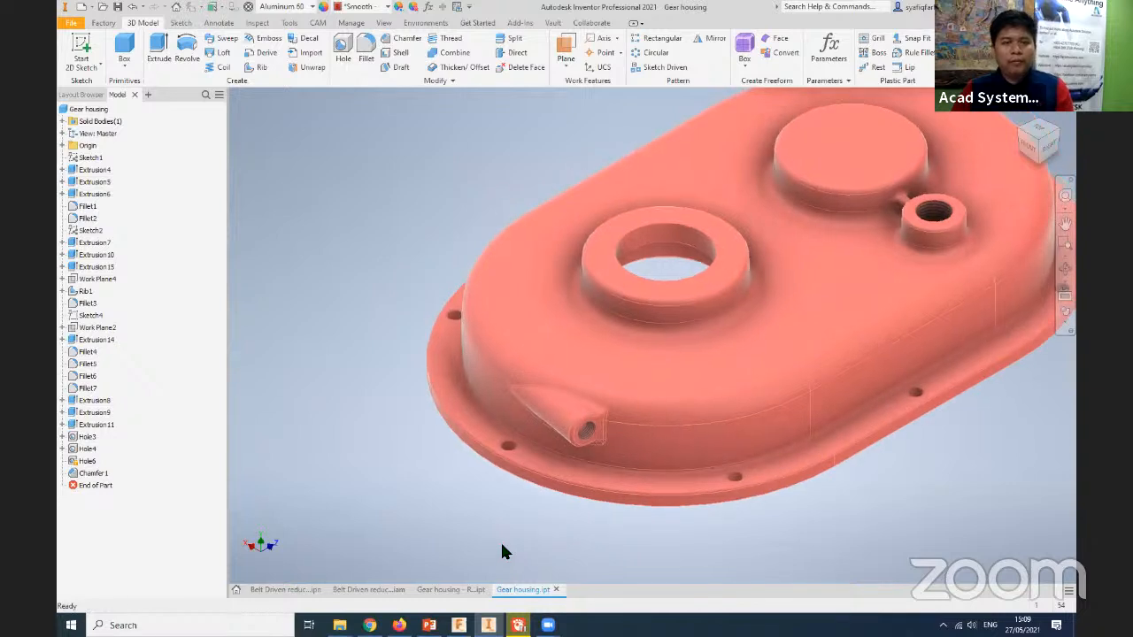
scroll(434, 543, up, 6)
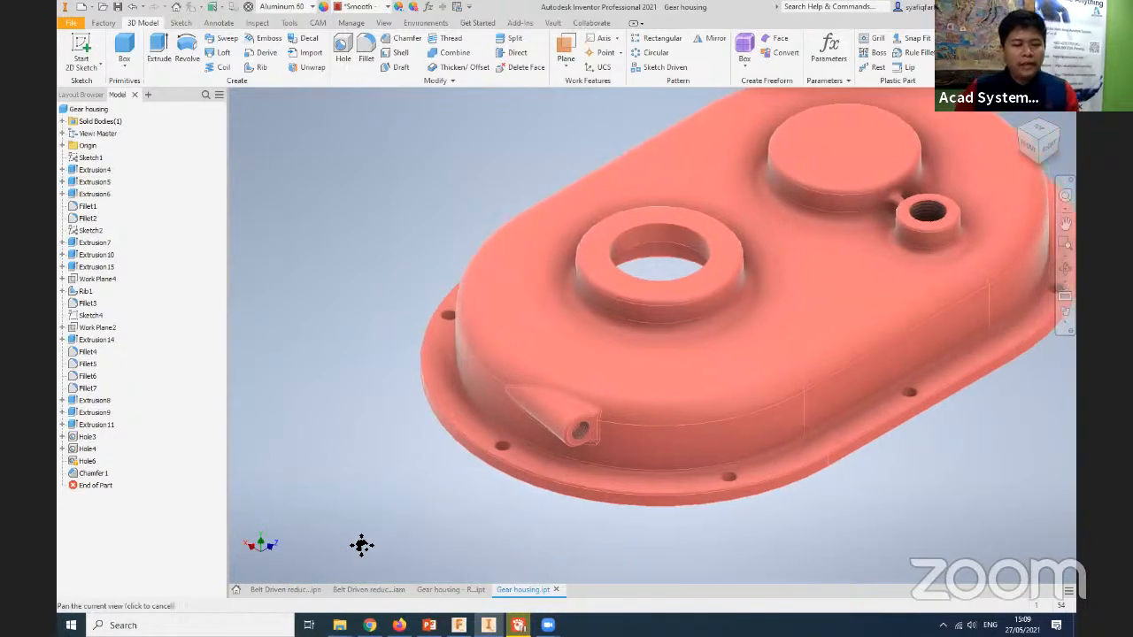
scroll(367, 540, down, 3)
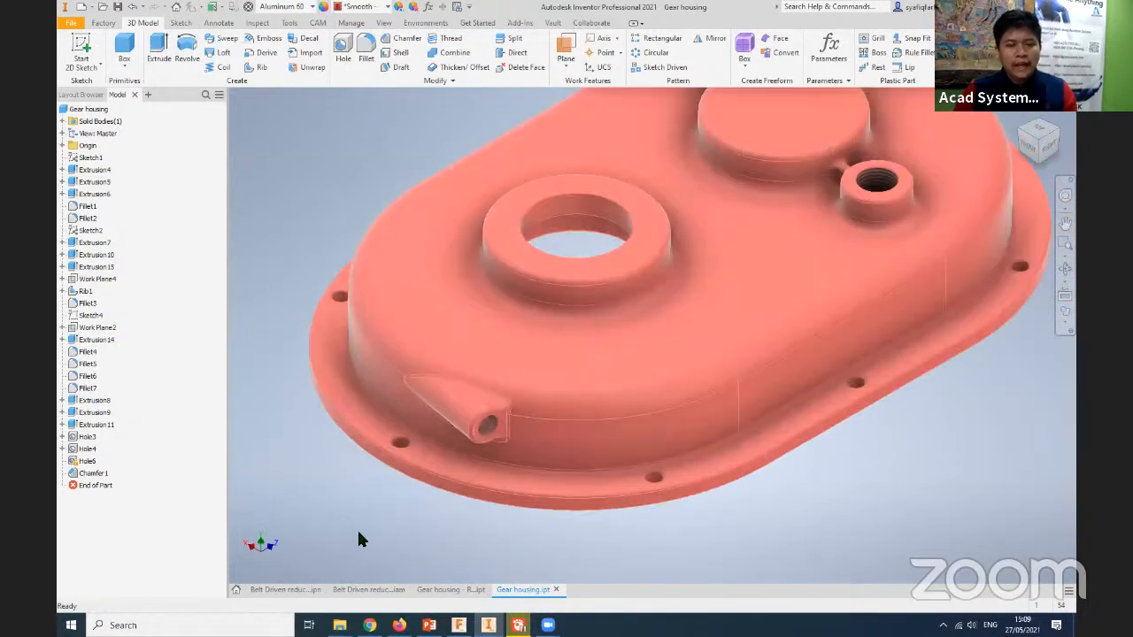
click(400, 448)
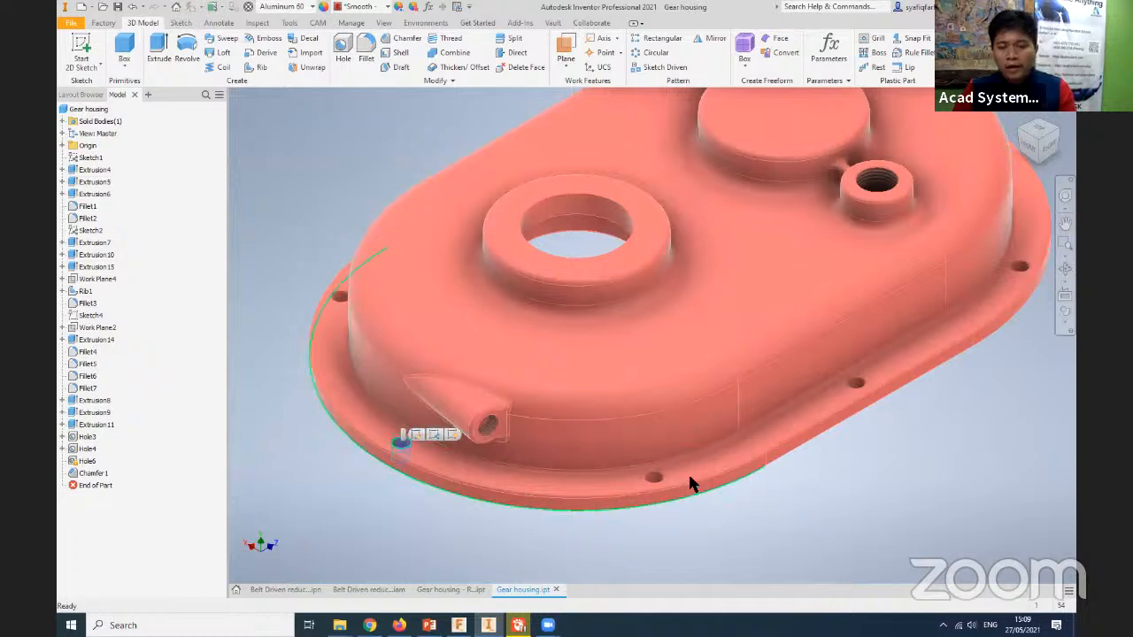
click(655, 483)
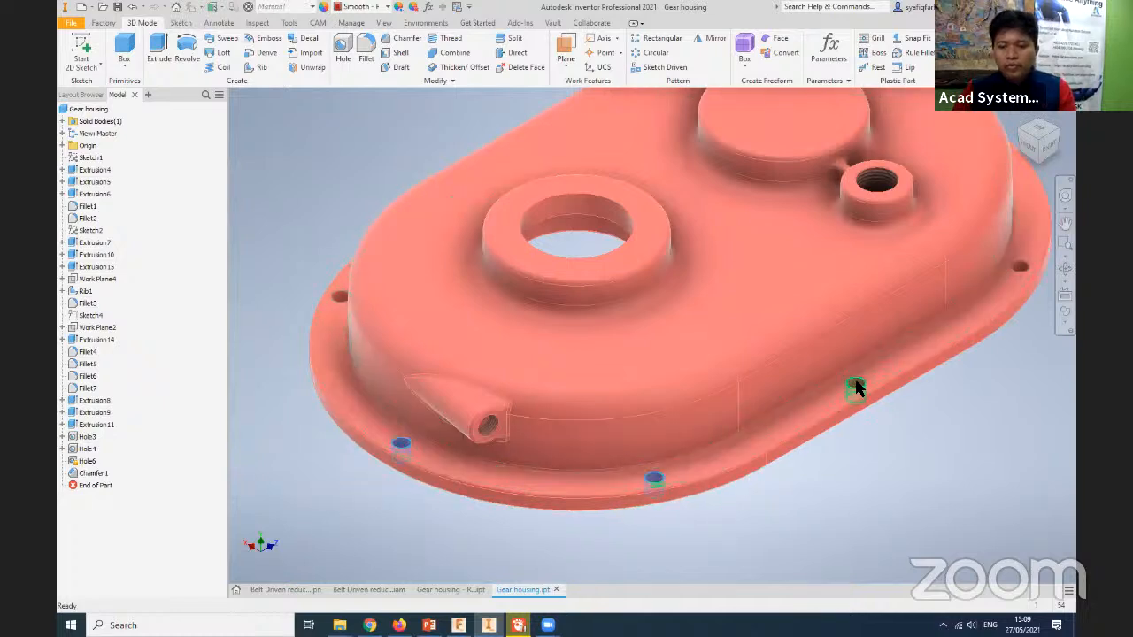
middle_drag(900, 501, 894, 529)
click(891, 532)
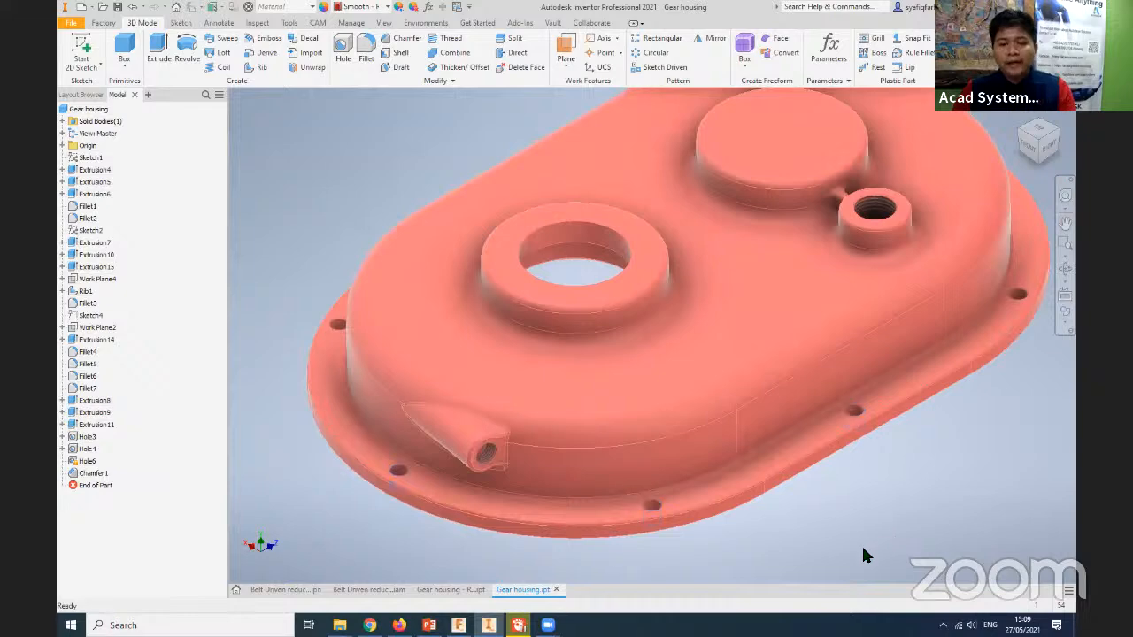
- Apply the Satin Brushed appearance to the features from Extrusion11 through Chamfer1, including Hole3, Hole4 and Hole5
scroll(852, 558, down, 3)
scroll(850, 554, up, 5)
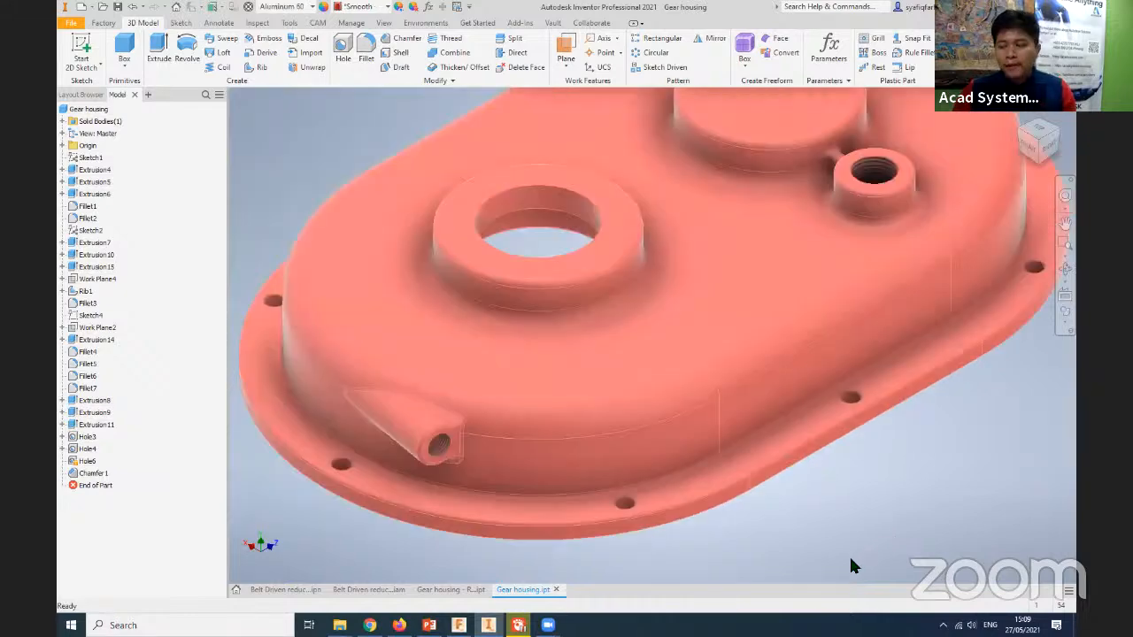
click(95, 475)
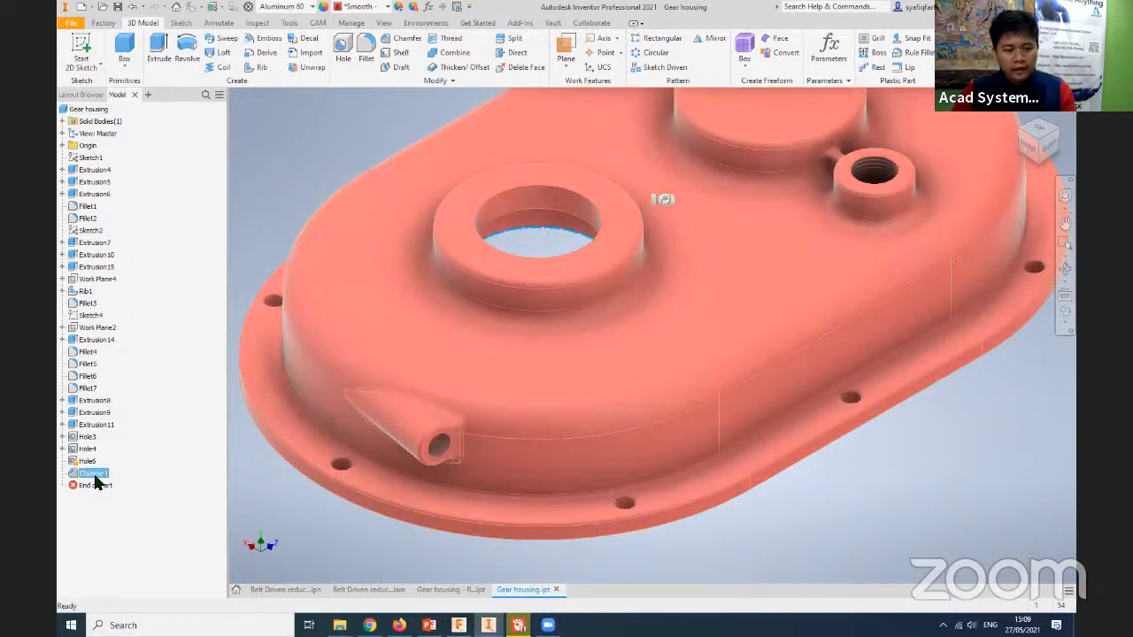
shift+click(93, 425)
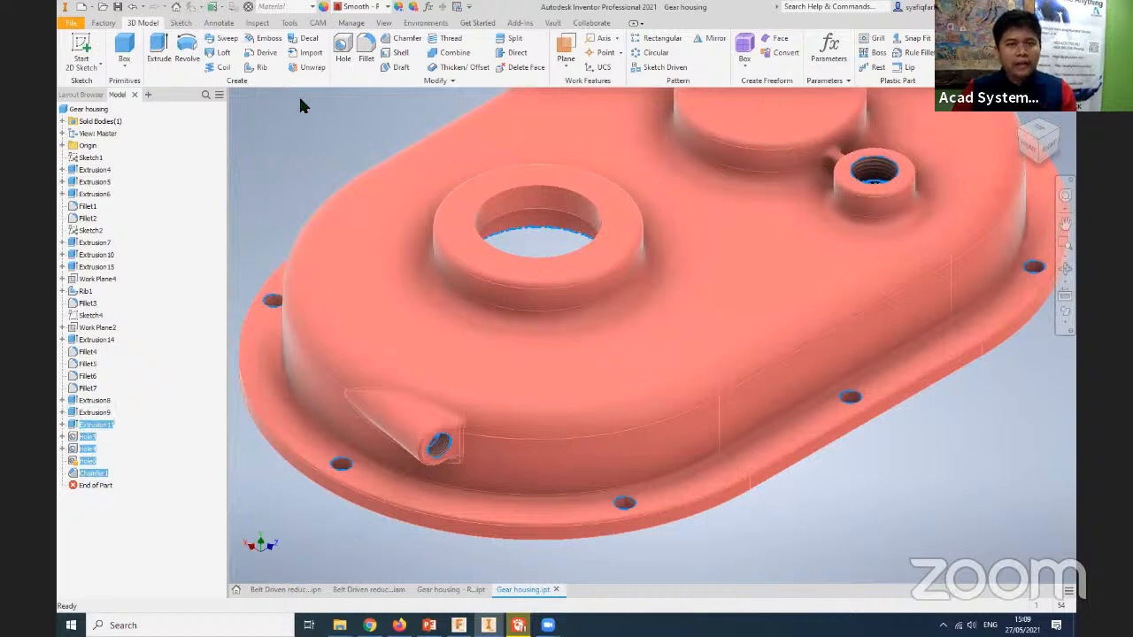
click(386, 7)
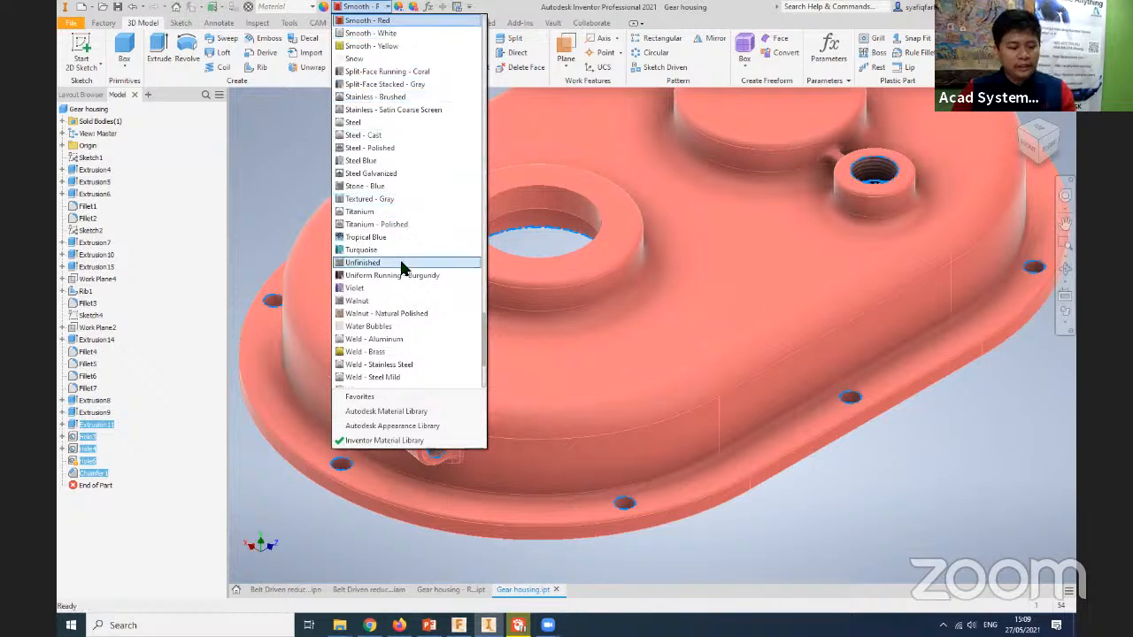
scroll(401, 265, up, 6)
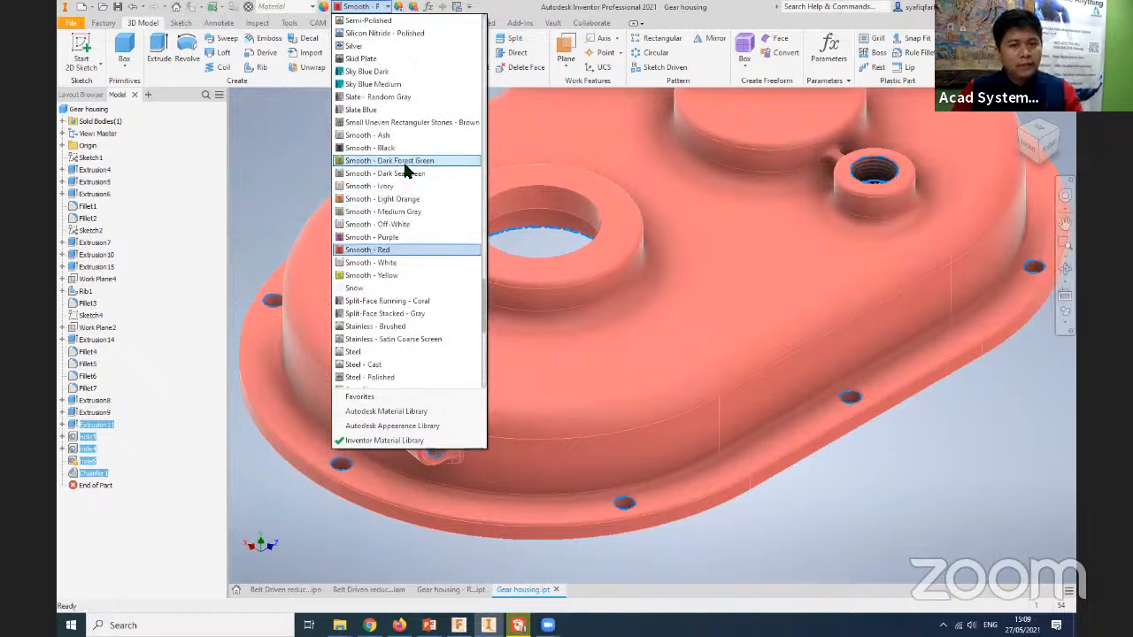
scroll(396, 115, up, 2)
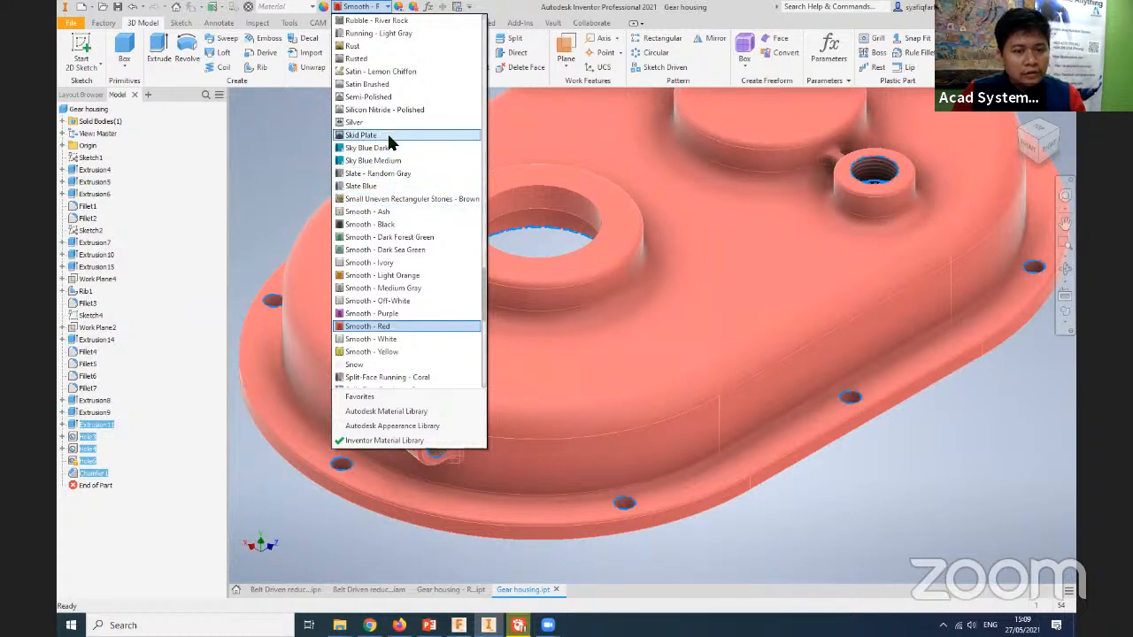
scroll(389, 141, up, 1)
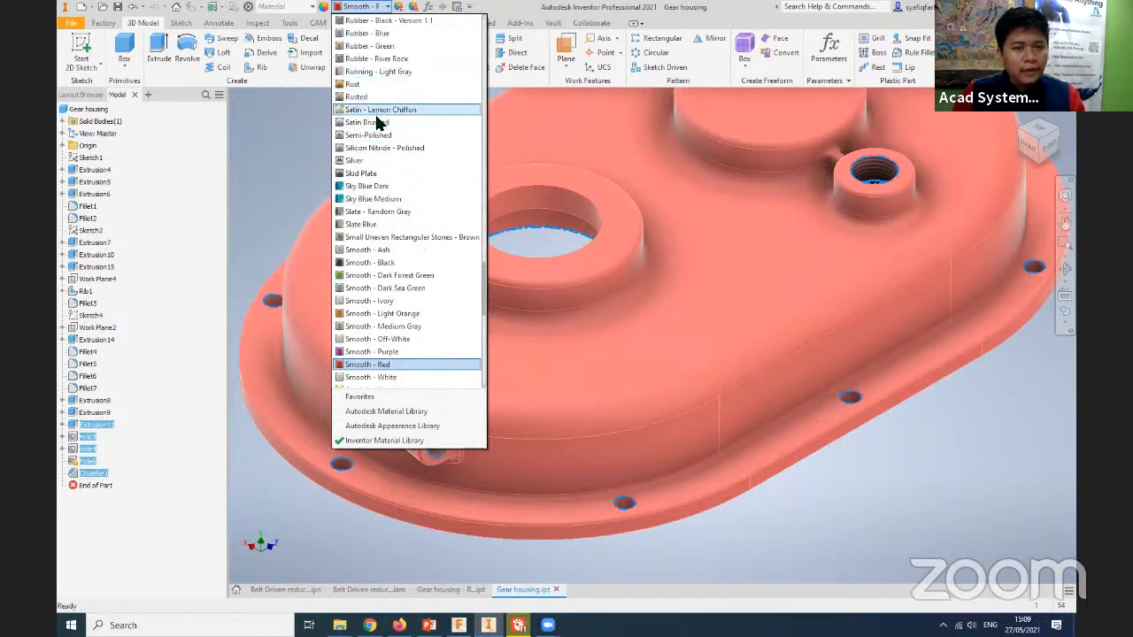
click(375, 123)
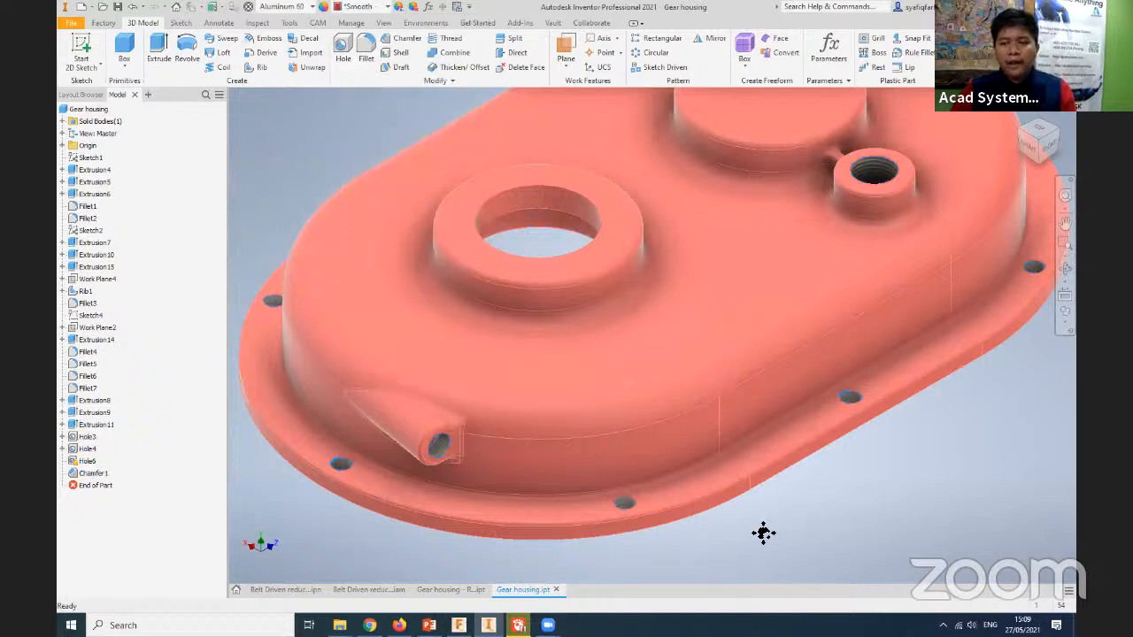
- Examine the Satin Brushed finish inside the flange bolt holes and the threaded hole of the angled boss
scroll(817, 422, down, 6)
scroll(708, 407, up, 6)
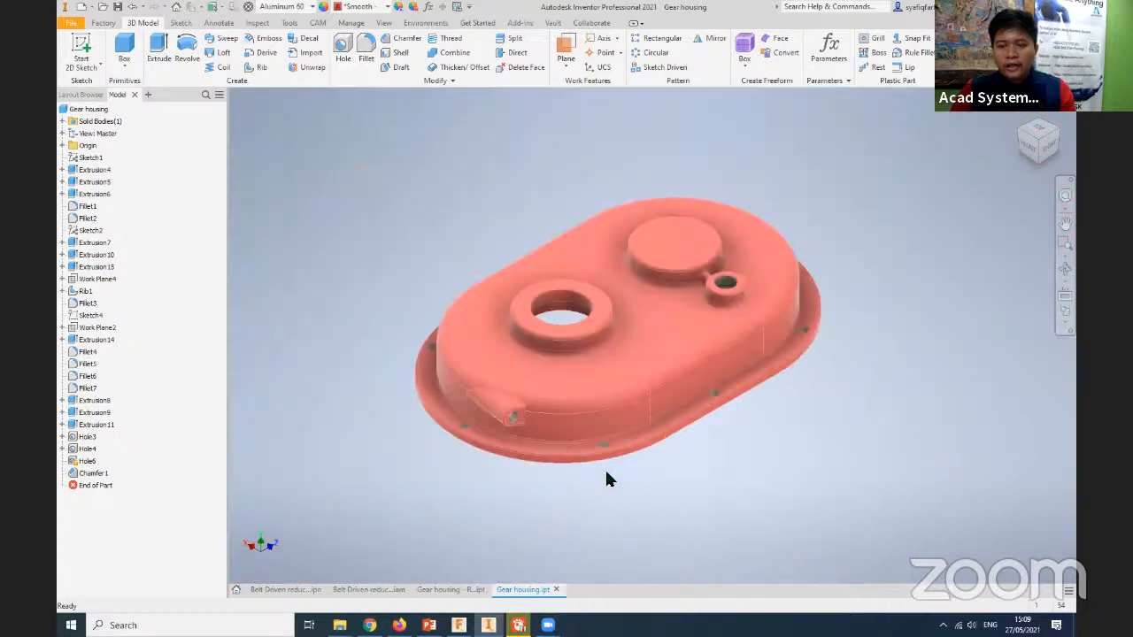
scroll(608, 457, down, 4)
middle_drag(596, 450, 785, 485)
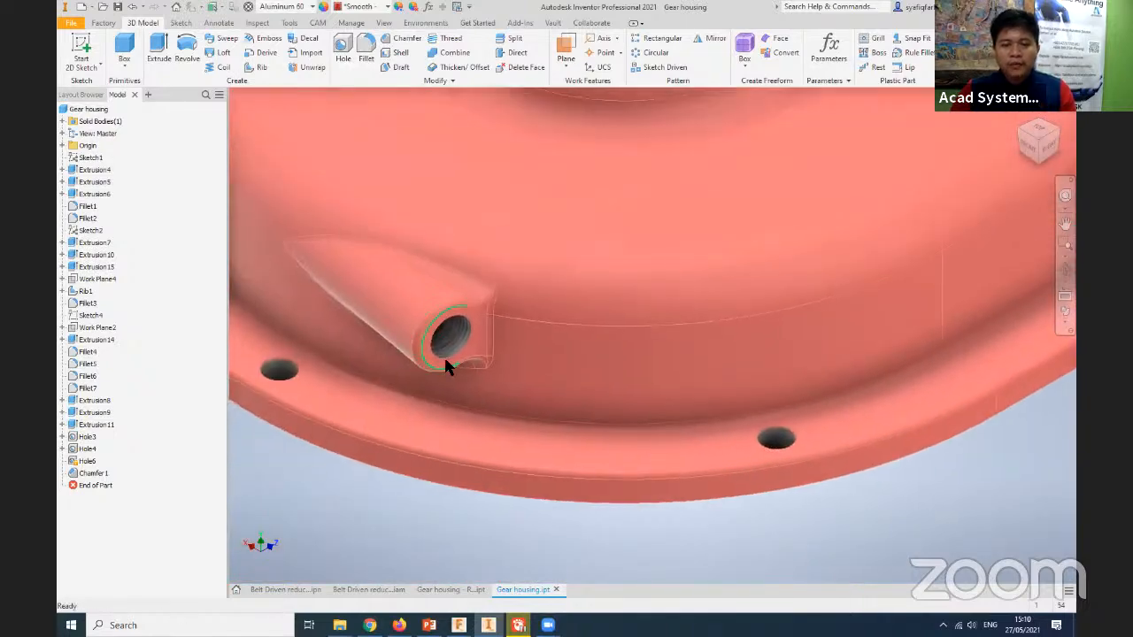
scroll(657, 430, up, 6)
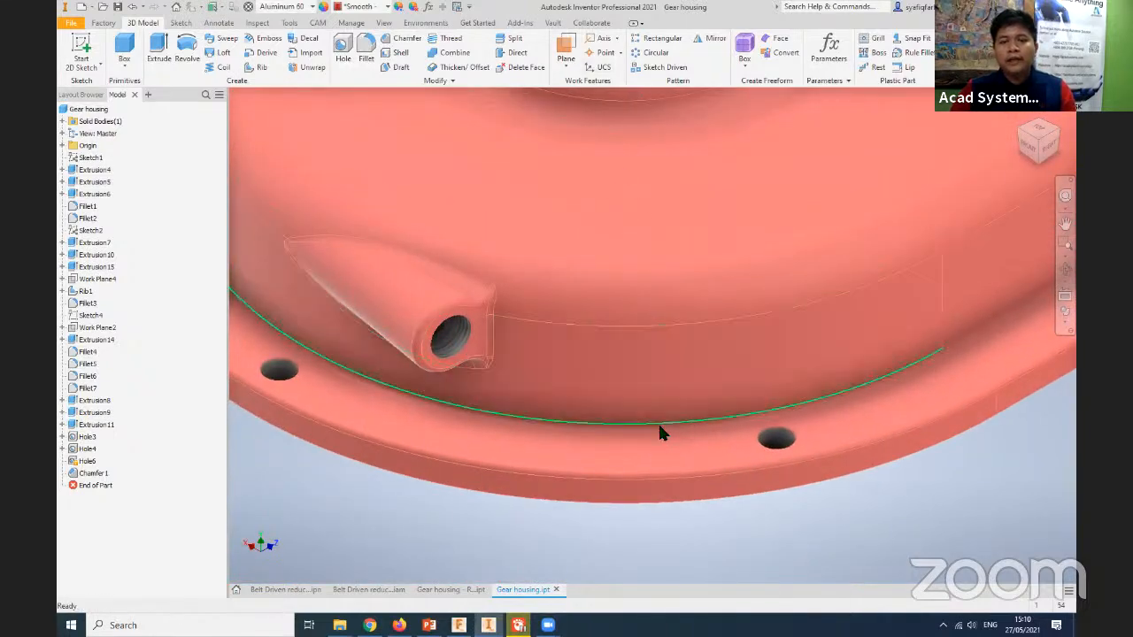
- Apply the Satin Brushed appearance to the flat mating face of the flange on the underside of the housing
shift+middle_drag(712, 505, 574, 266)
click(369, 233)
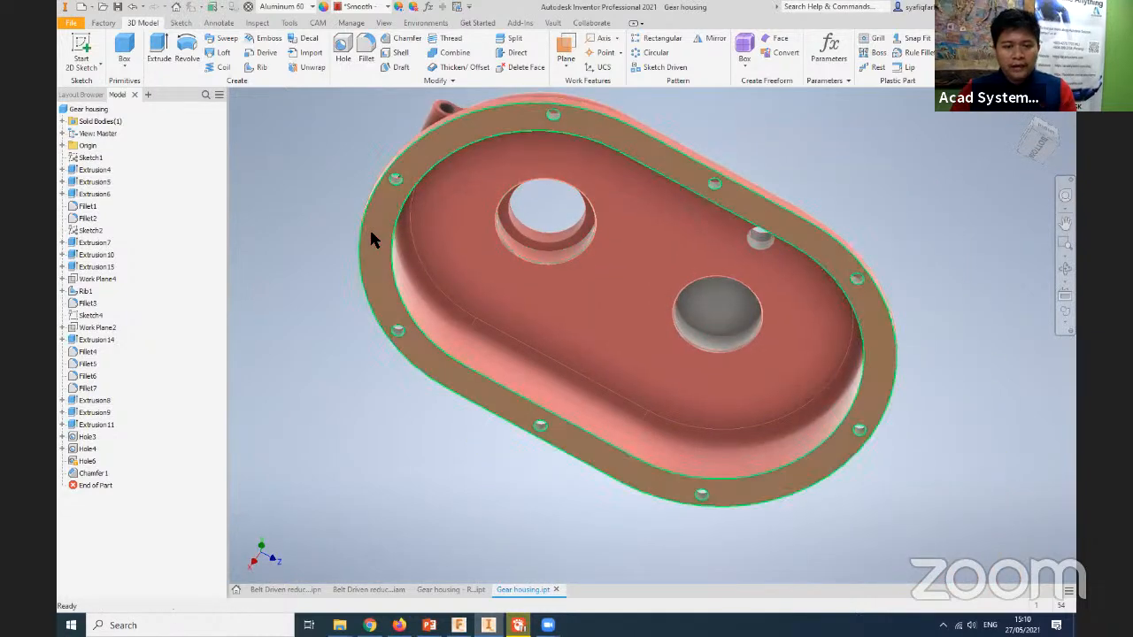
middle_drag(416, 417, 425, 419)
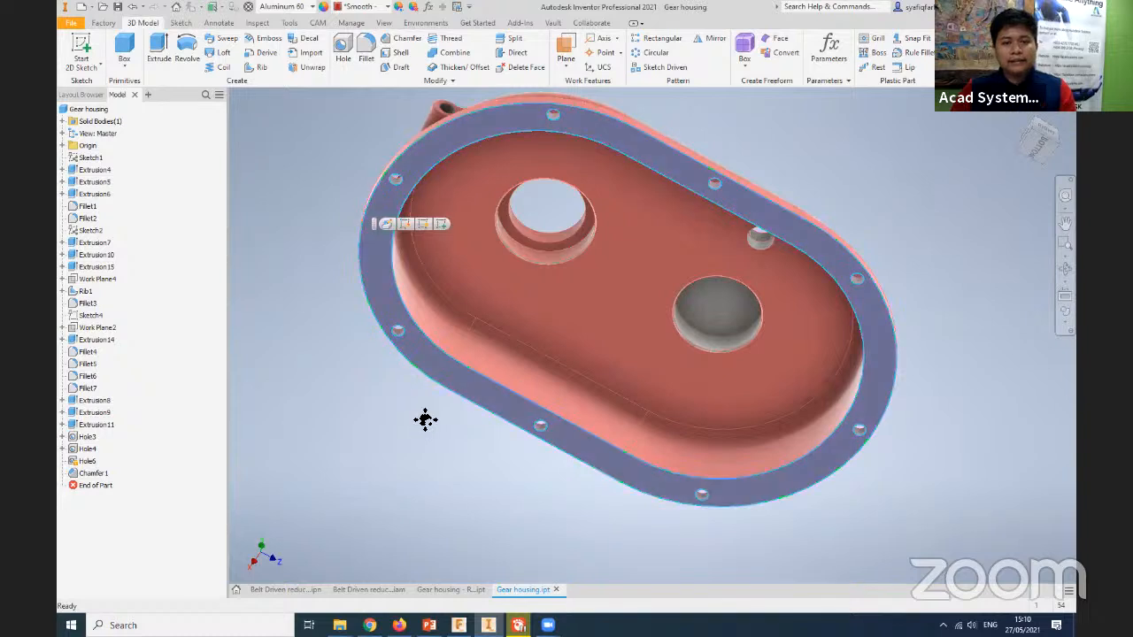
click(370, 234)
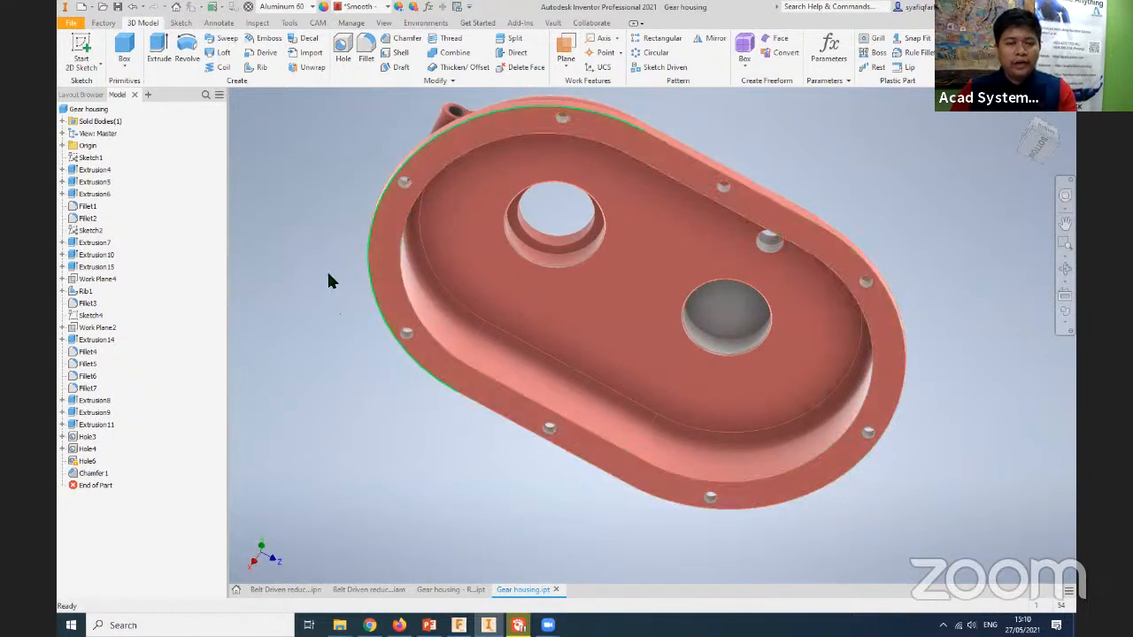
scroll(339, 282, up, 2)
scroll(374, 213, down, 3)
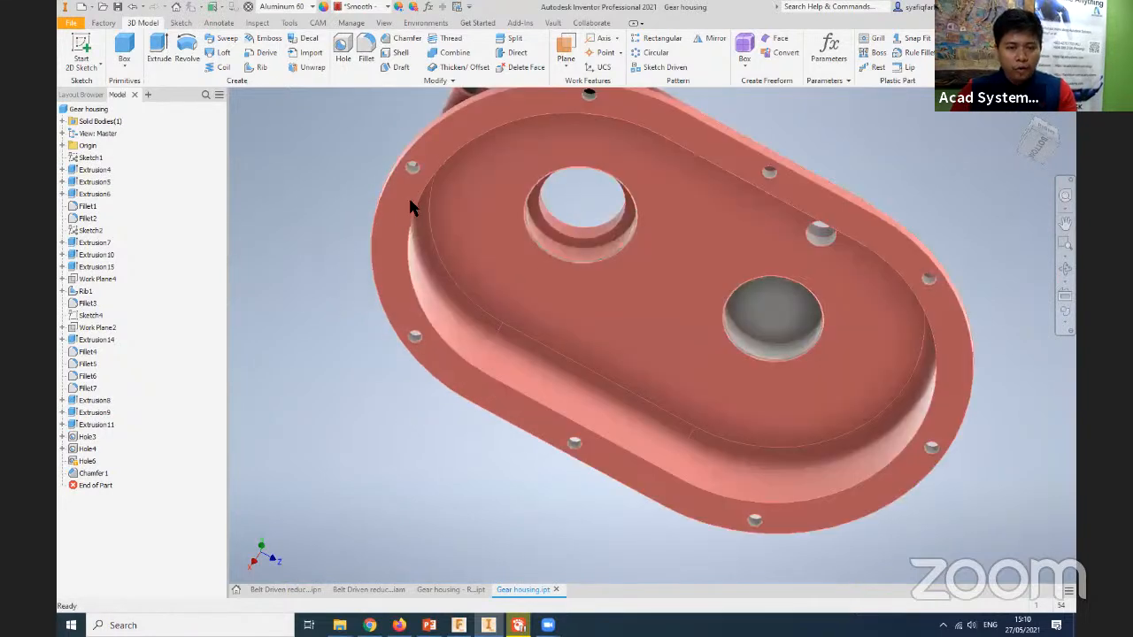
click(408, 201)
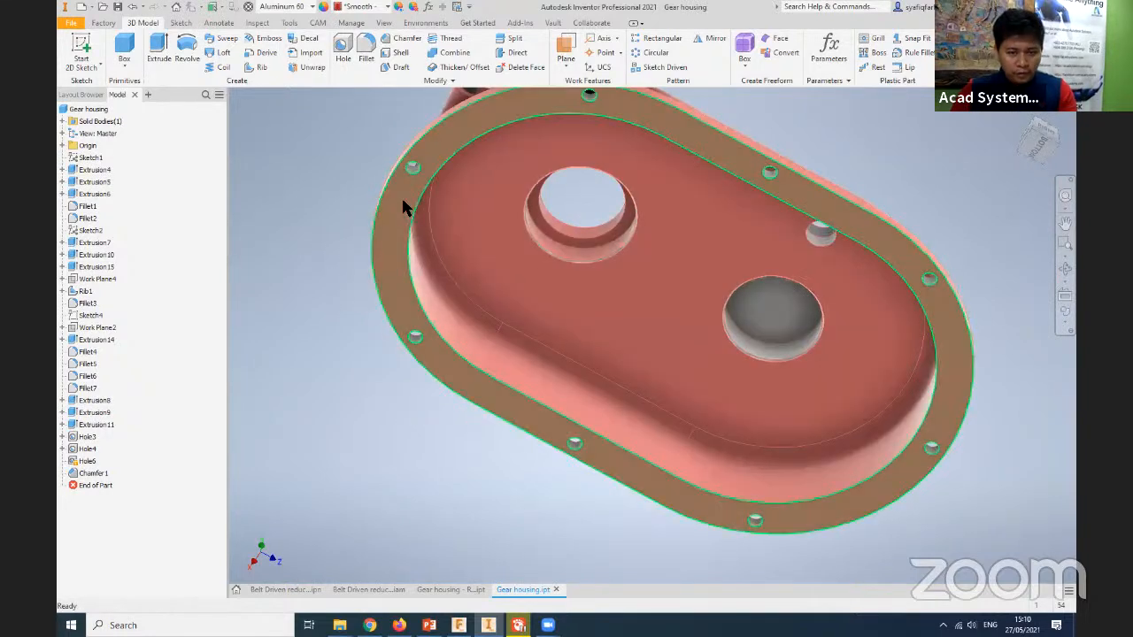
click(385, 7)
scroll(366, 232, up, 5)
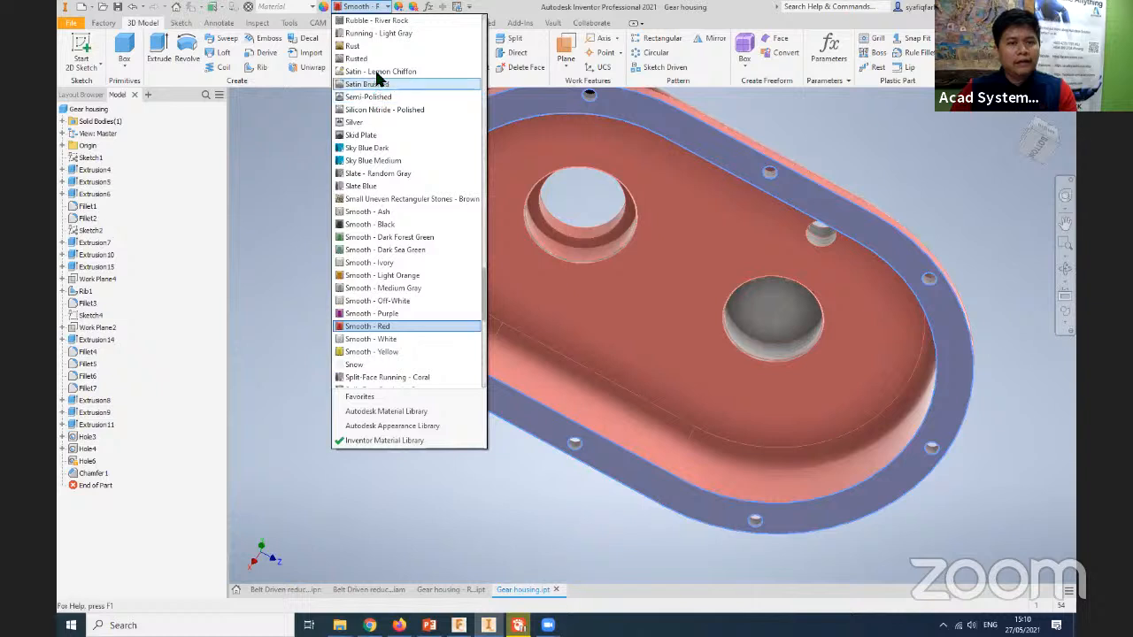
click(384, 85)
shift+middle_drag(355, 320, 399, 406)
shift+middle_drag(713, 495, 905, 467)
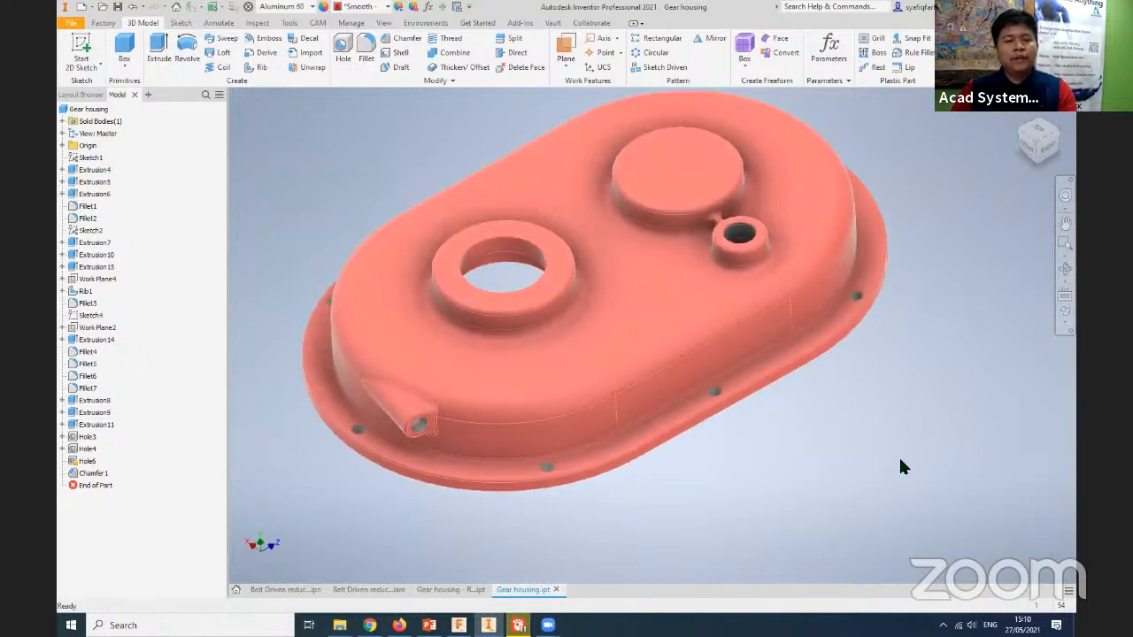
middle_drag(369, 173, 395, 204)
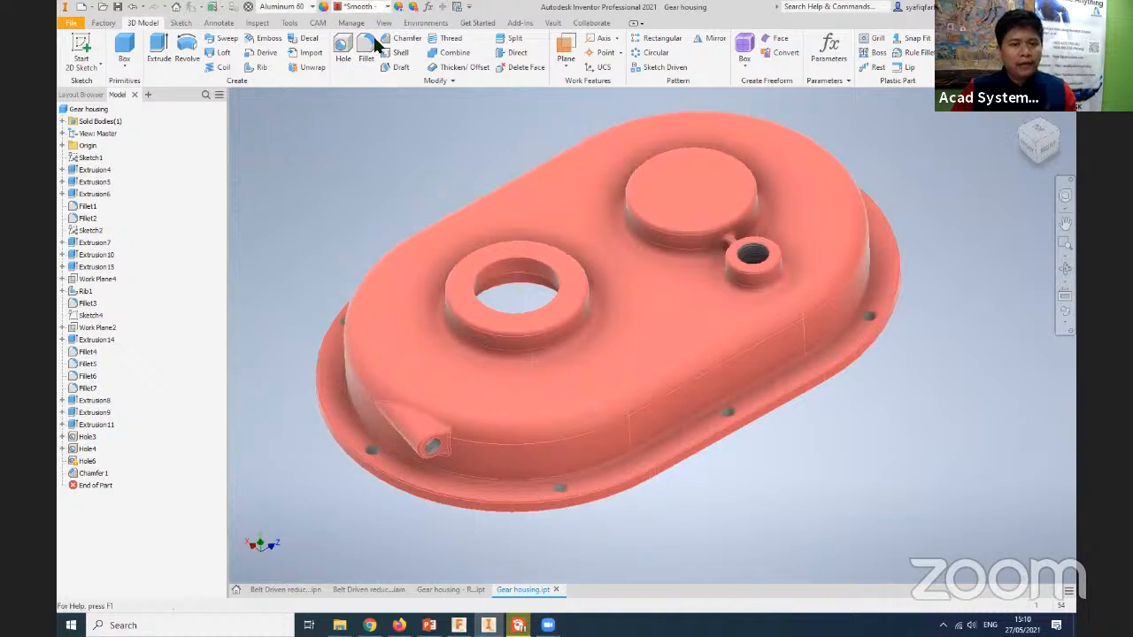
click(361, 6)
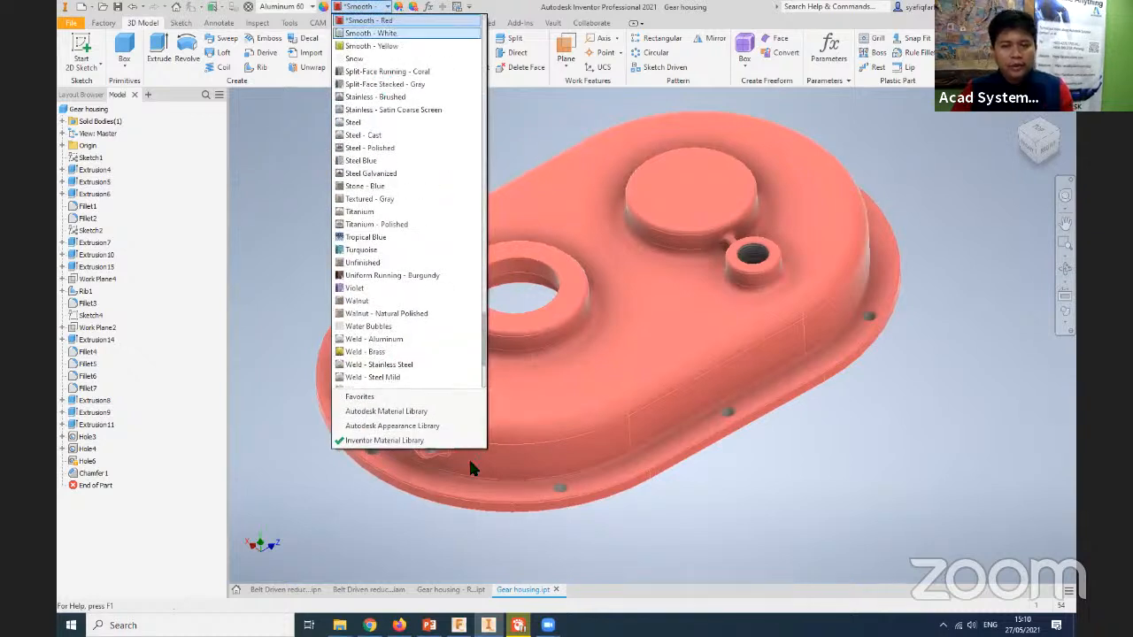
scroll(665, 545, up, 1)
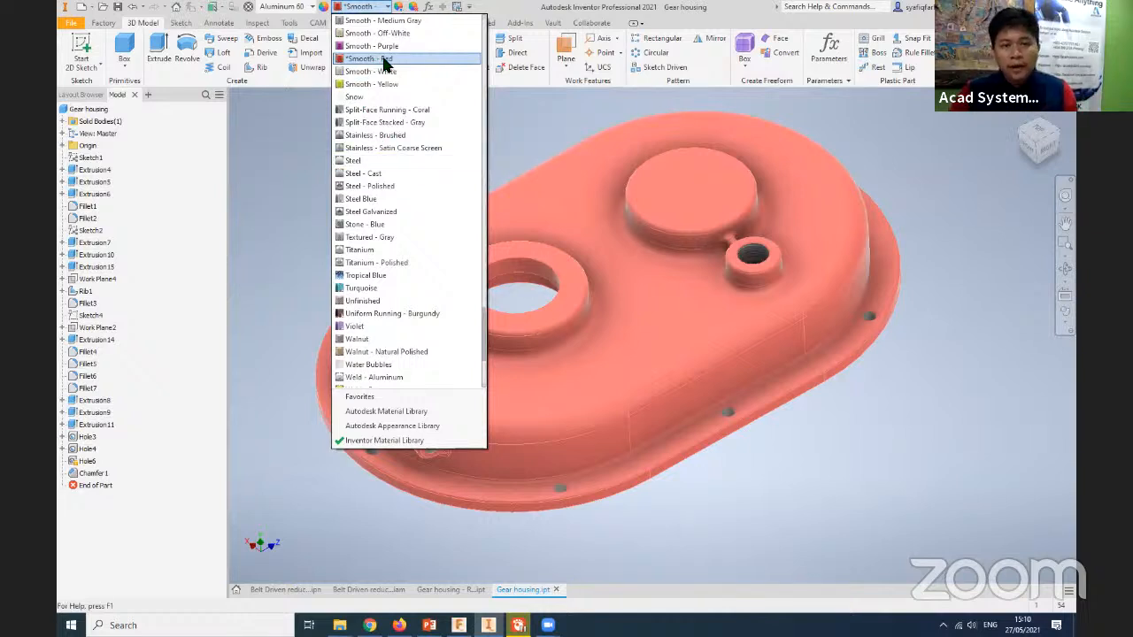
click(293, 153)
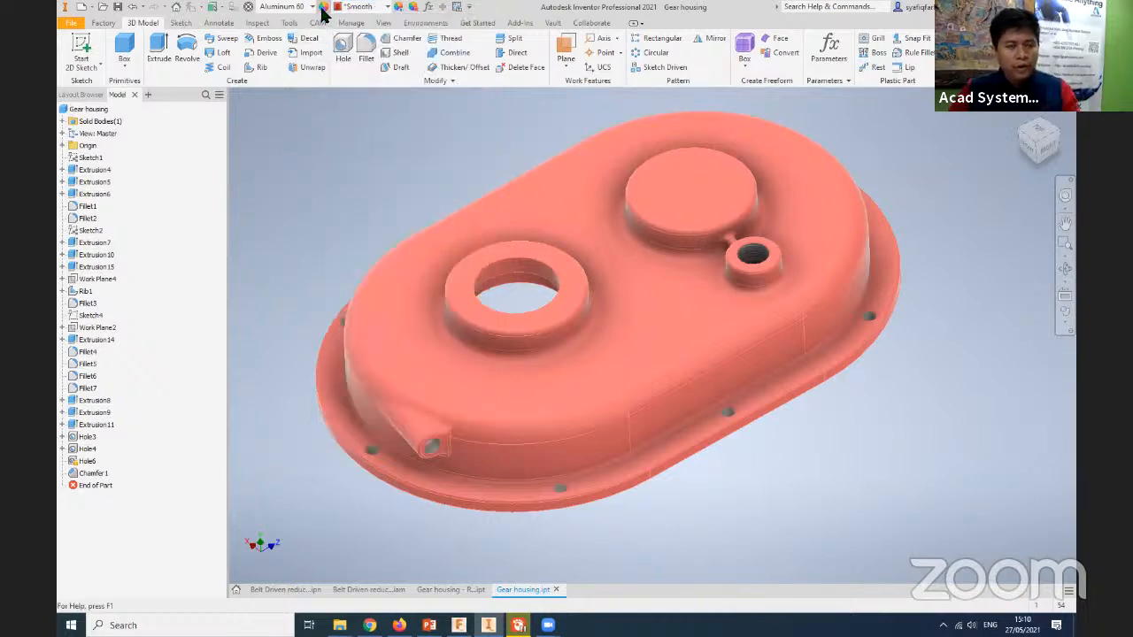
- Open the document's Smooth - Red appearance for editing from the Appearance Browser, keeping the editor clear of the appearance thumbnails
click(324, 7)
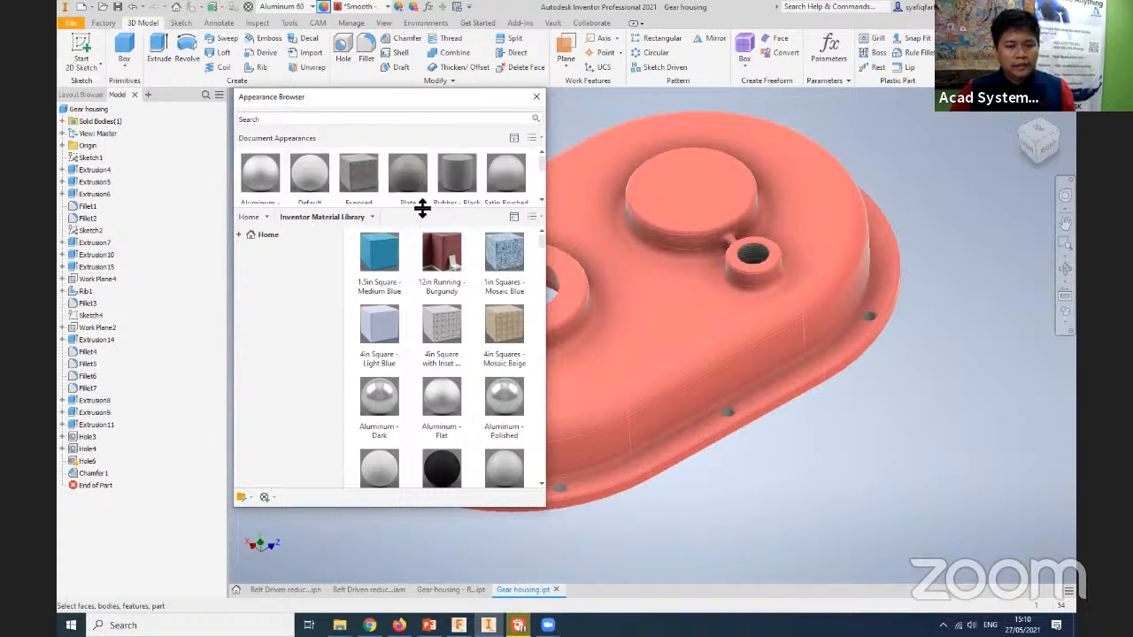
drag(417, 207, 417, 248)
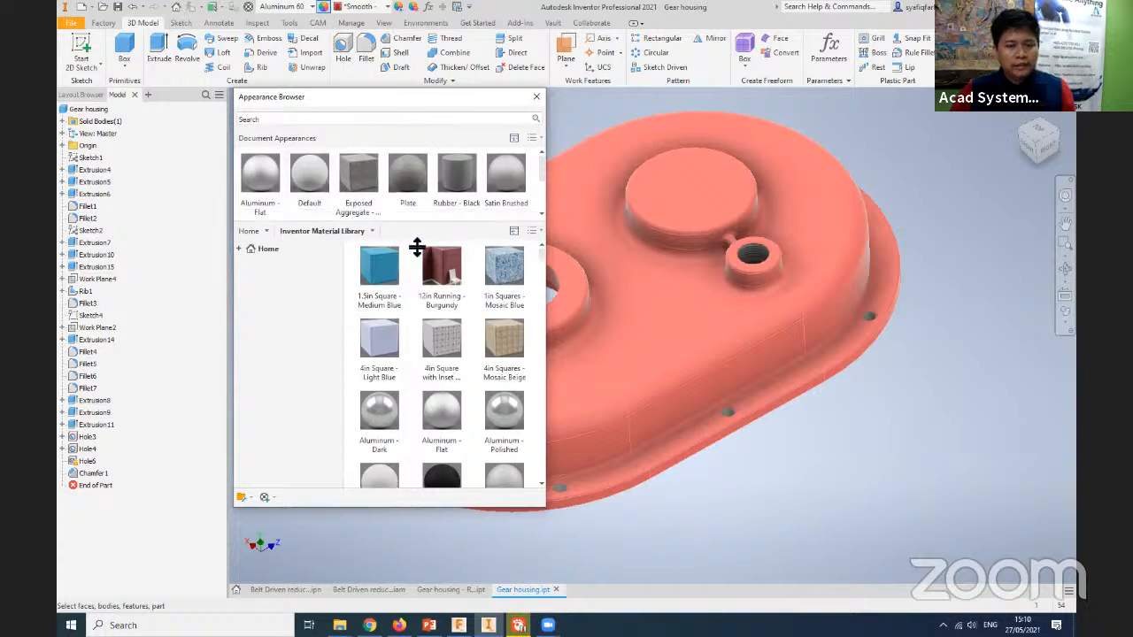
click(354, 121)
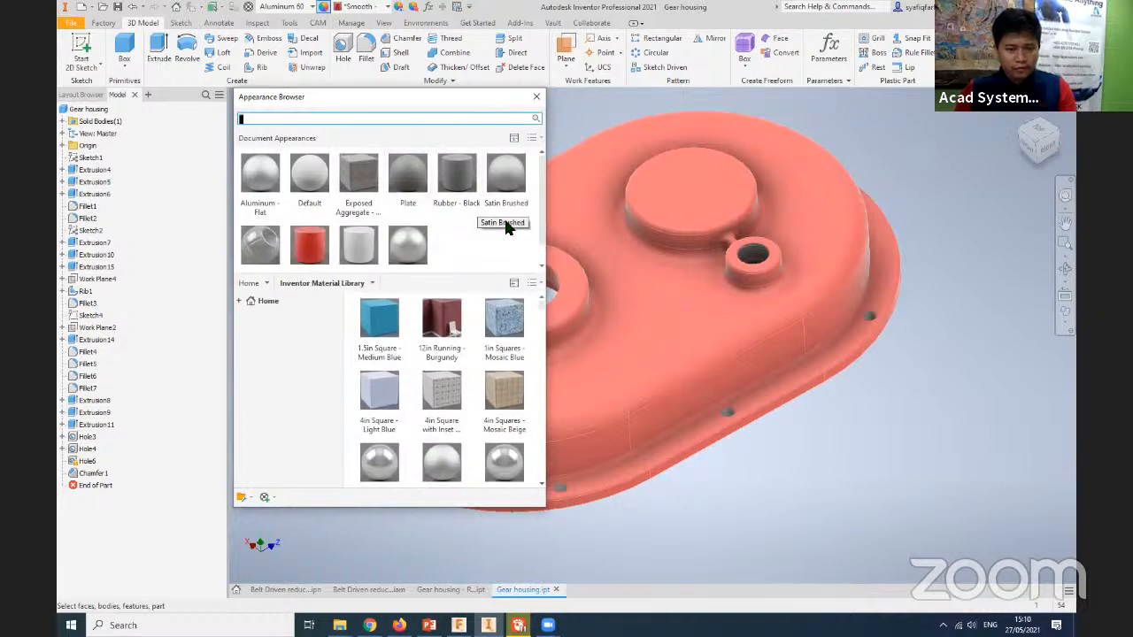
scroll(292, 235, down, 1)
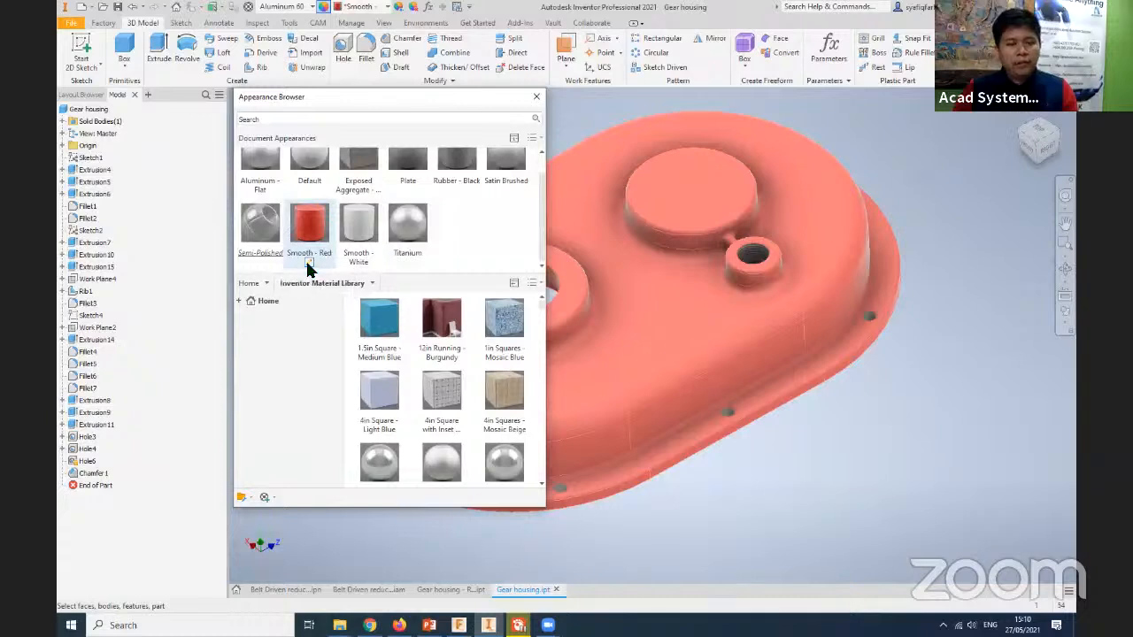
click(308, 264)
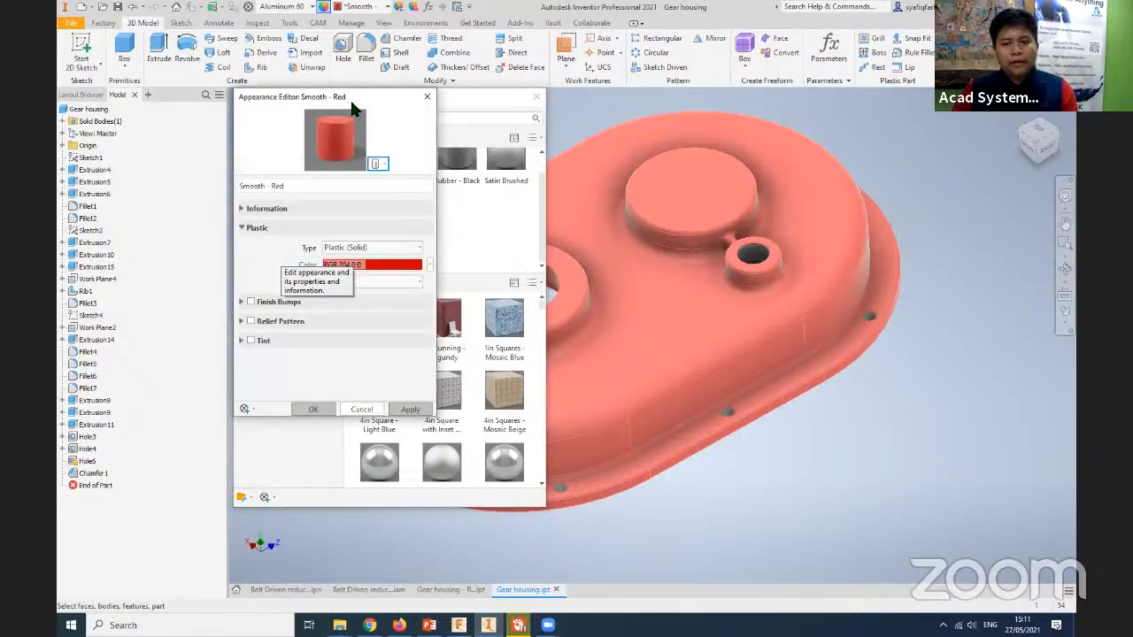
drag(352, 106, 552, 160)
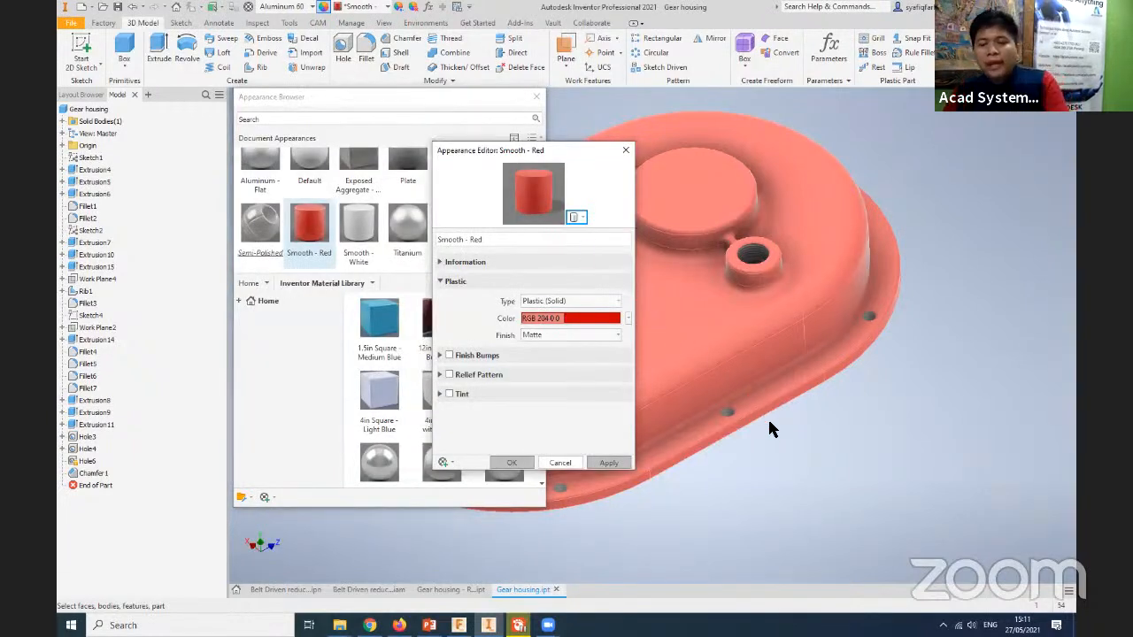
- Enable the Relief Pattern of the Smooth - Red appearance and assign it a Speckle texture instead of an image file
scroll(885, 285, down, 5)
scroll(857, 295, up, 5)
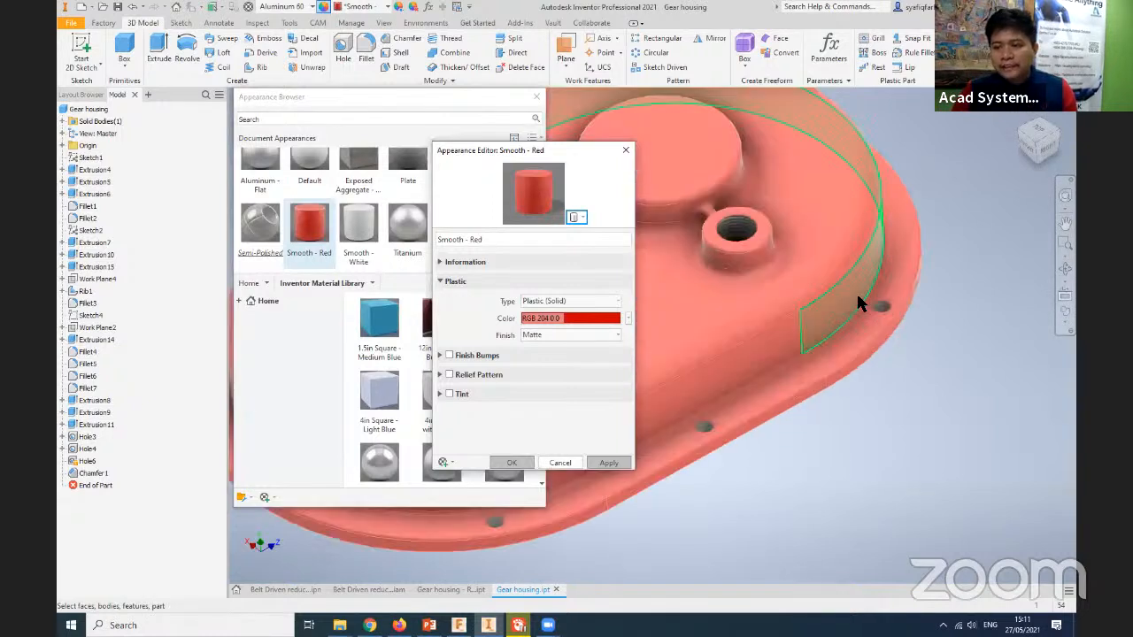
scroll(858, 304, up, 5)
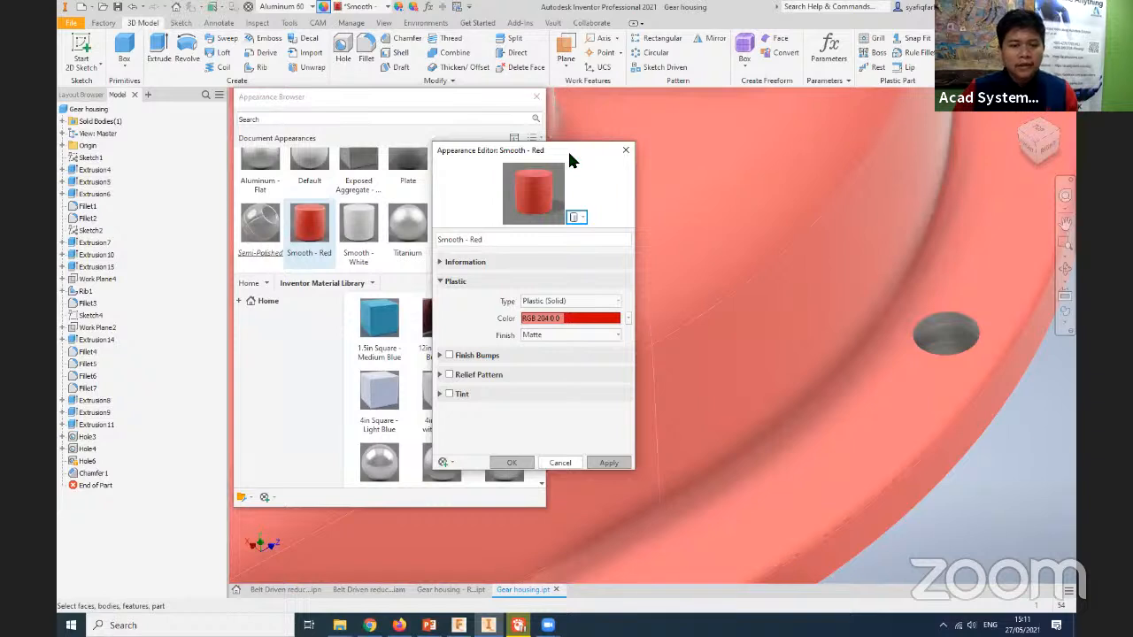
drag(567, 151, 685, 112)
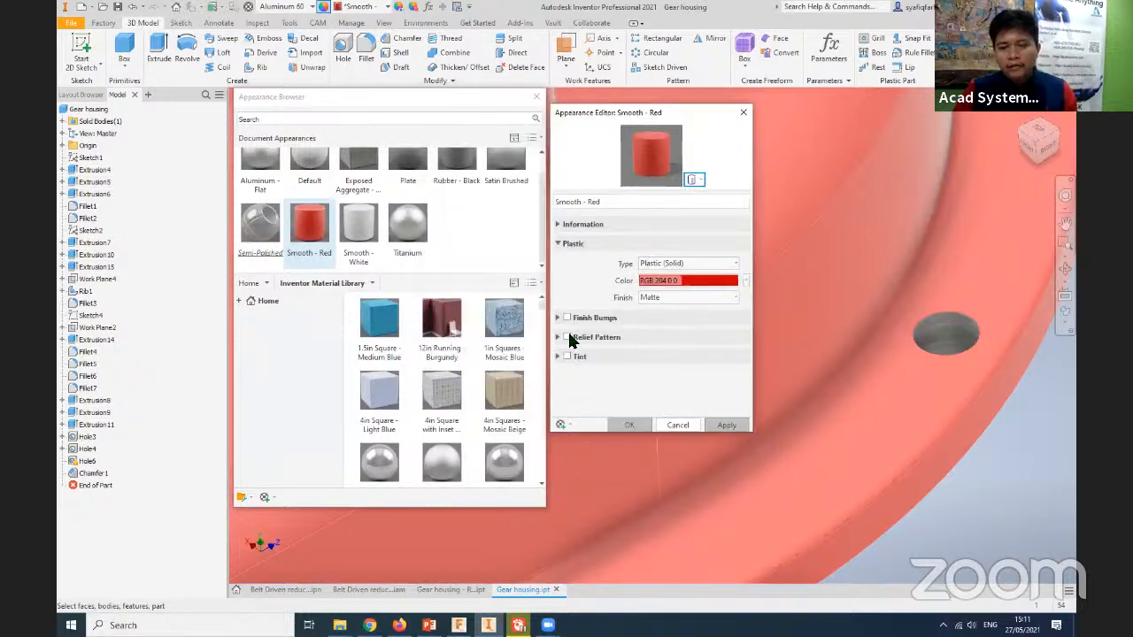
click(569, 337)
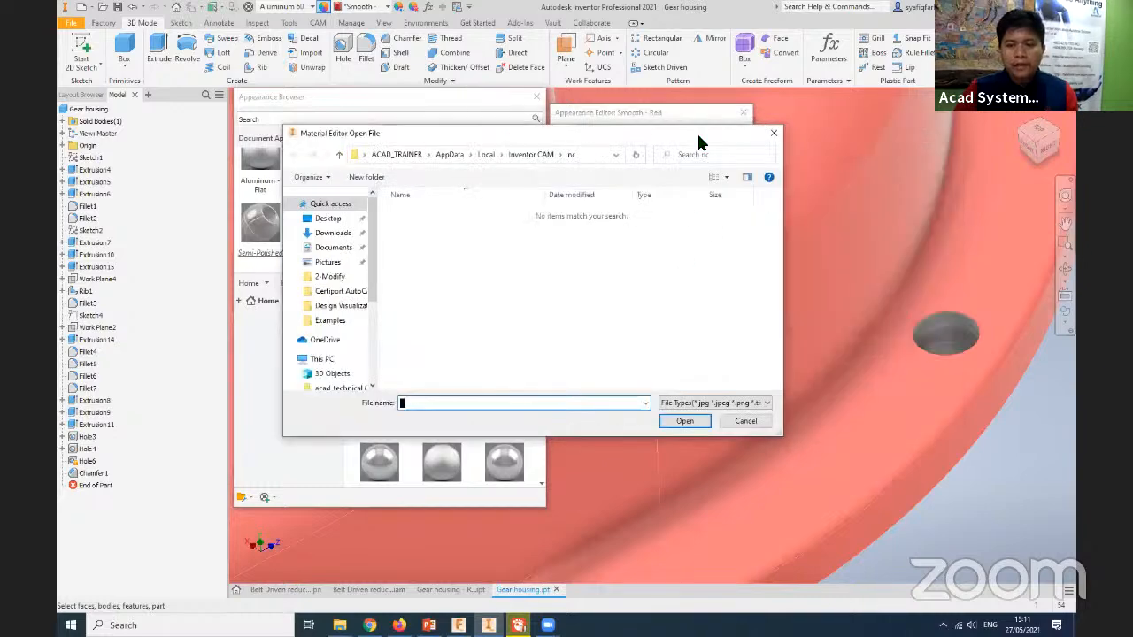
click(773, 133)
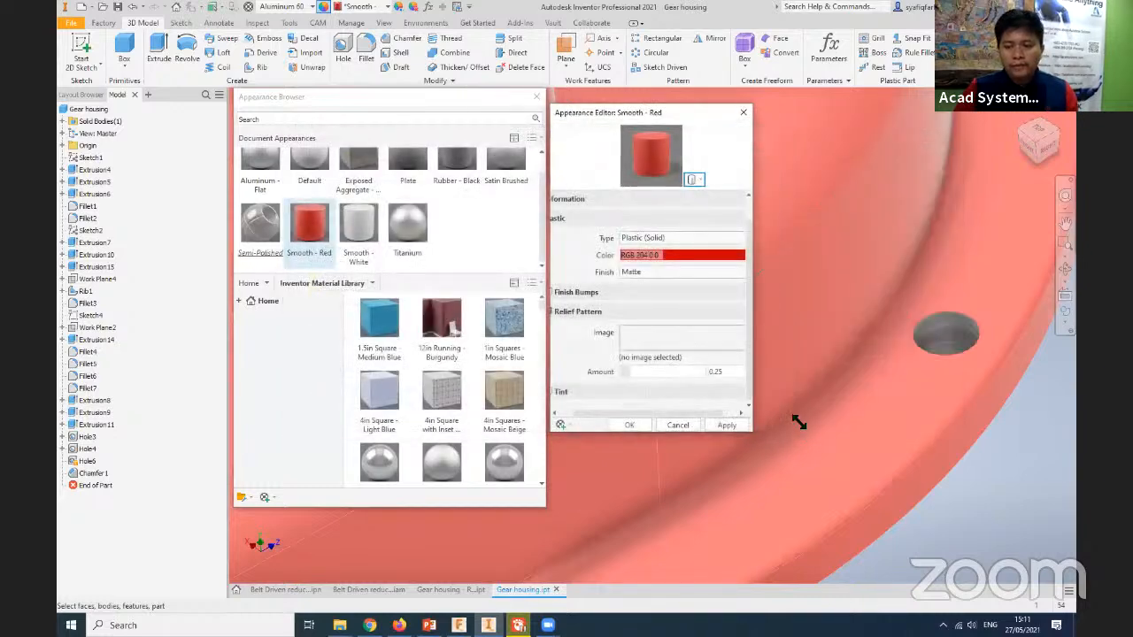
drag(800, 422, 918, 500)
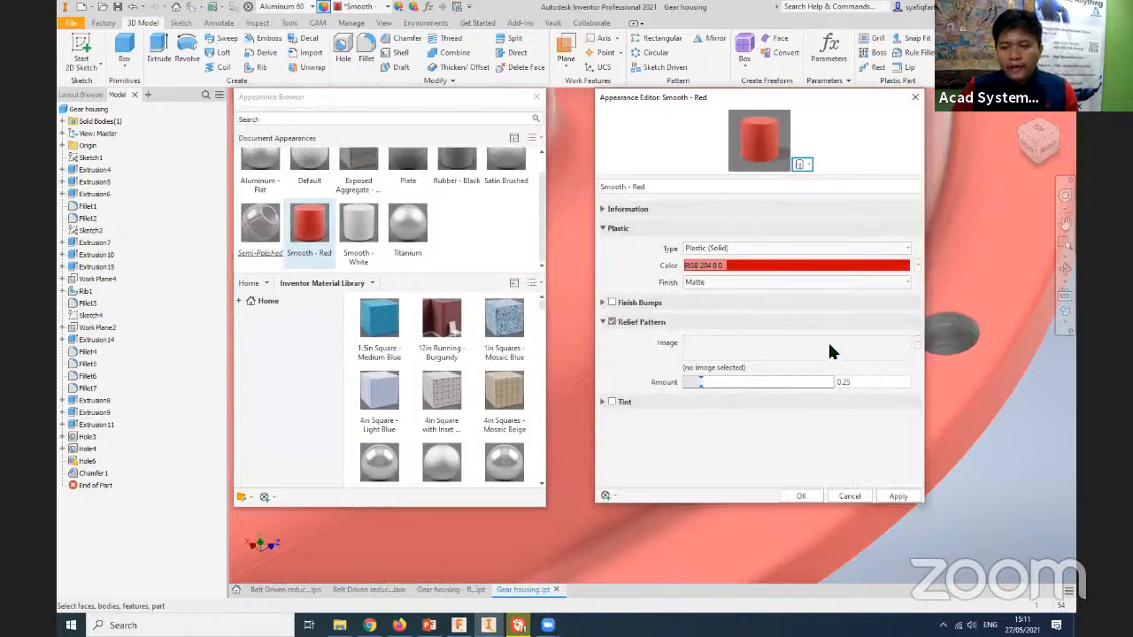
click(917, 343)
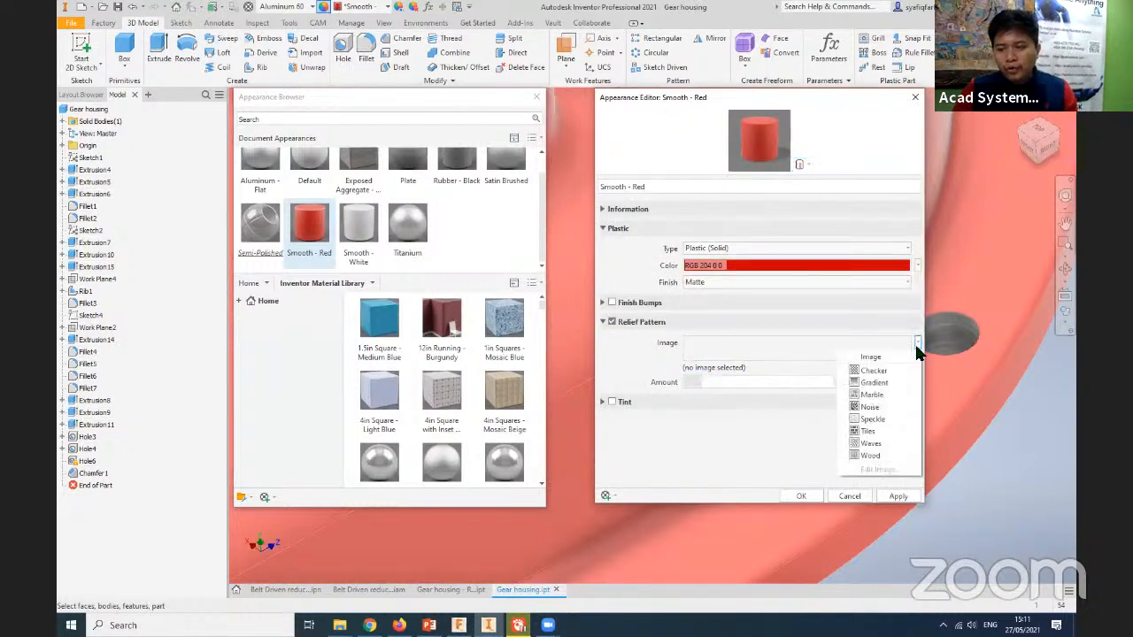
click(871, 419)
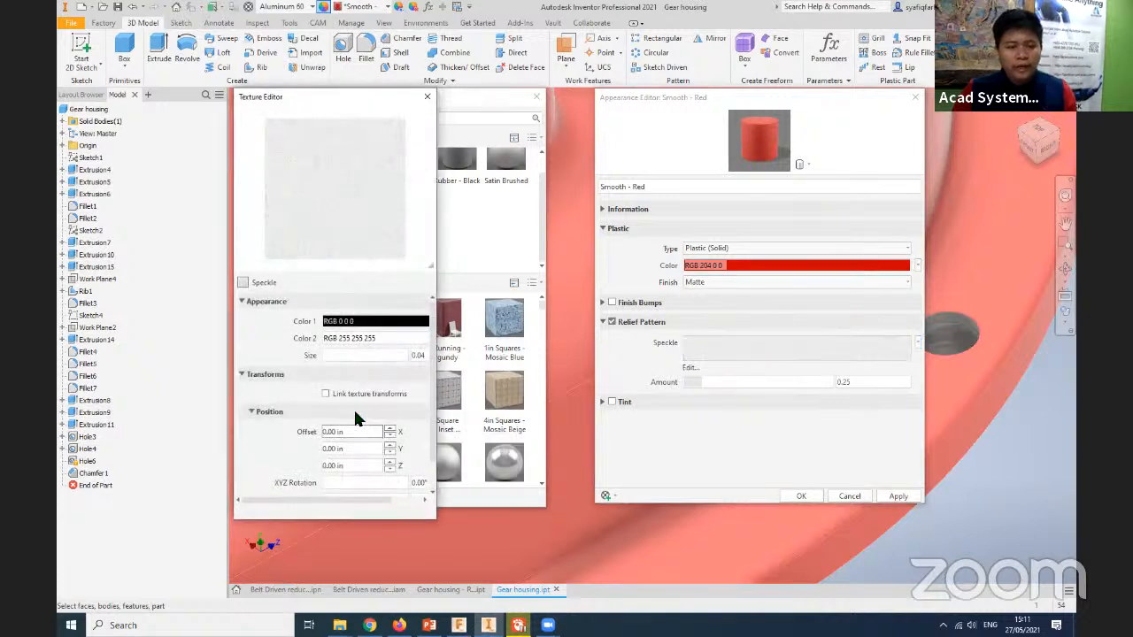
- Set the Speckle texture size to 5.15, apply the change to the Smooth - Red appearance and close the appearance editors
mouse_move(342, 355)
mouse_down()
mouse_move(354, 356)
mouse_move(335, 358)
mouse_up()
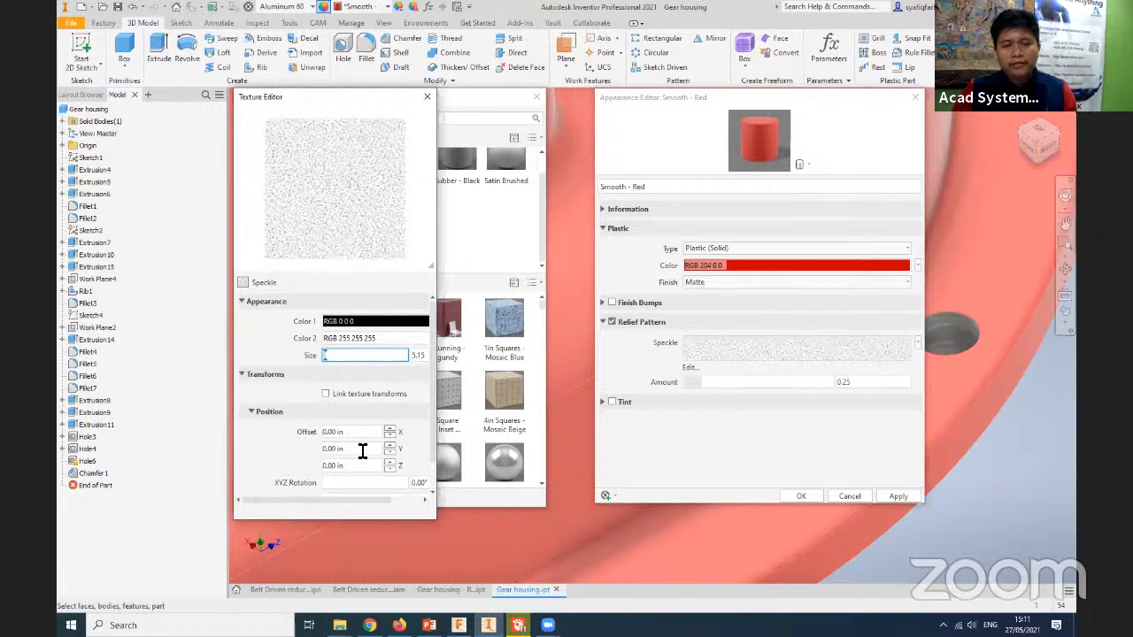
drag(302, 501, 333, 504)
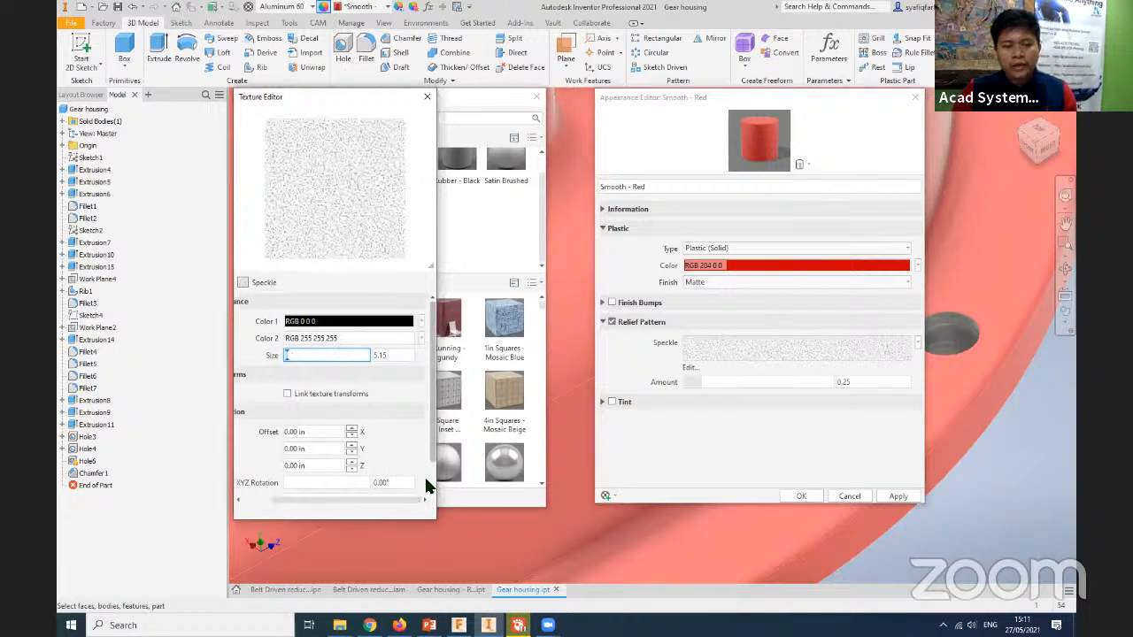
scroll(424, 474, down, 2)
click(427, 96)
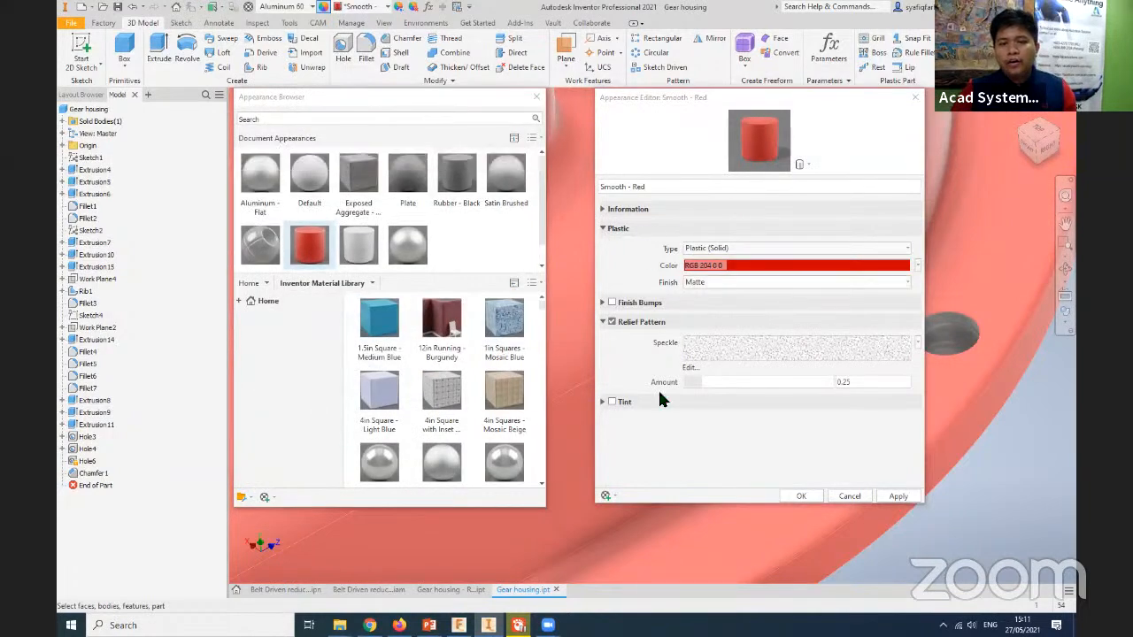
click(905, 502)
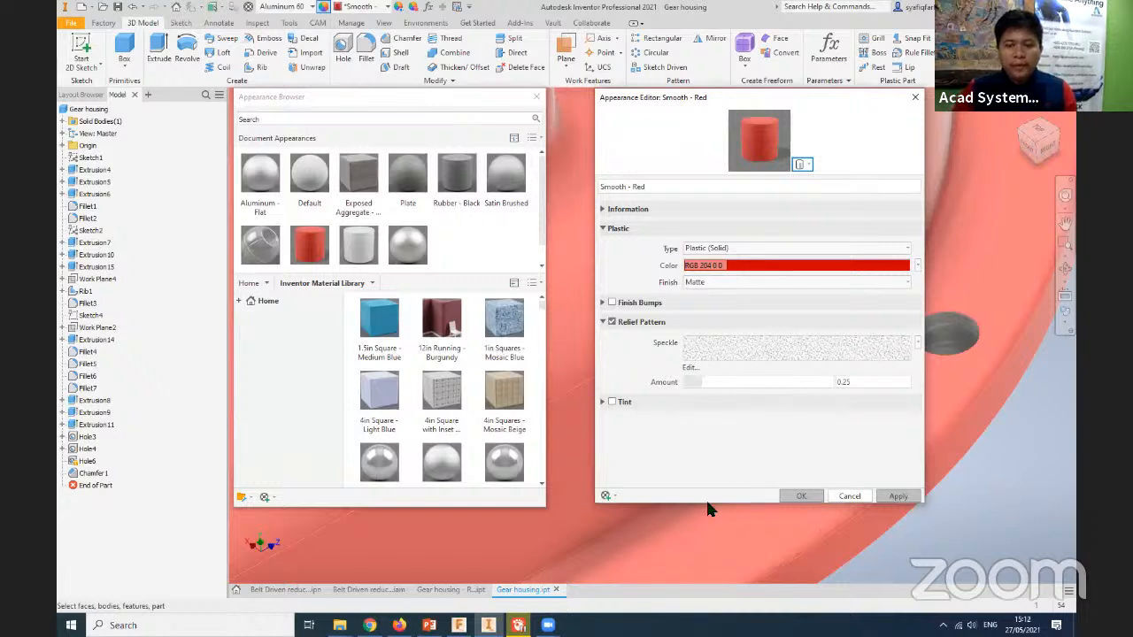
click(914, 97)
click(536, 99)
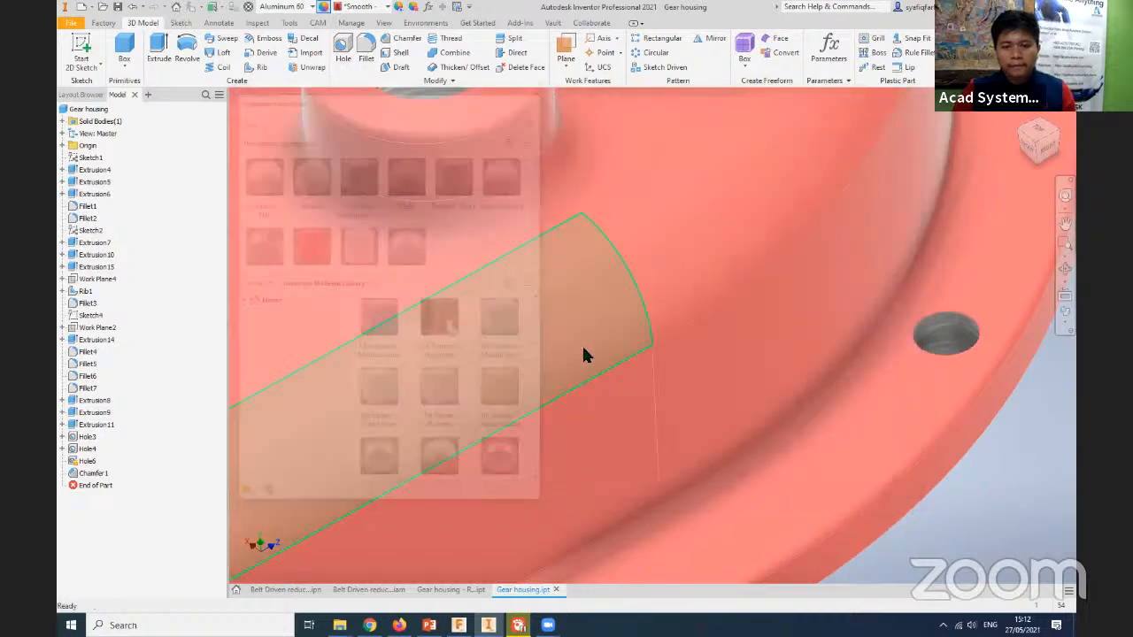
- Inspect the housing's red surface with the speckle relief around the round bosses, large bore and angled boss
scroll(586, 363, down, 5)
scroll(583, 398, up, 5)
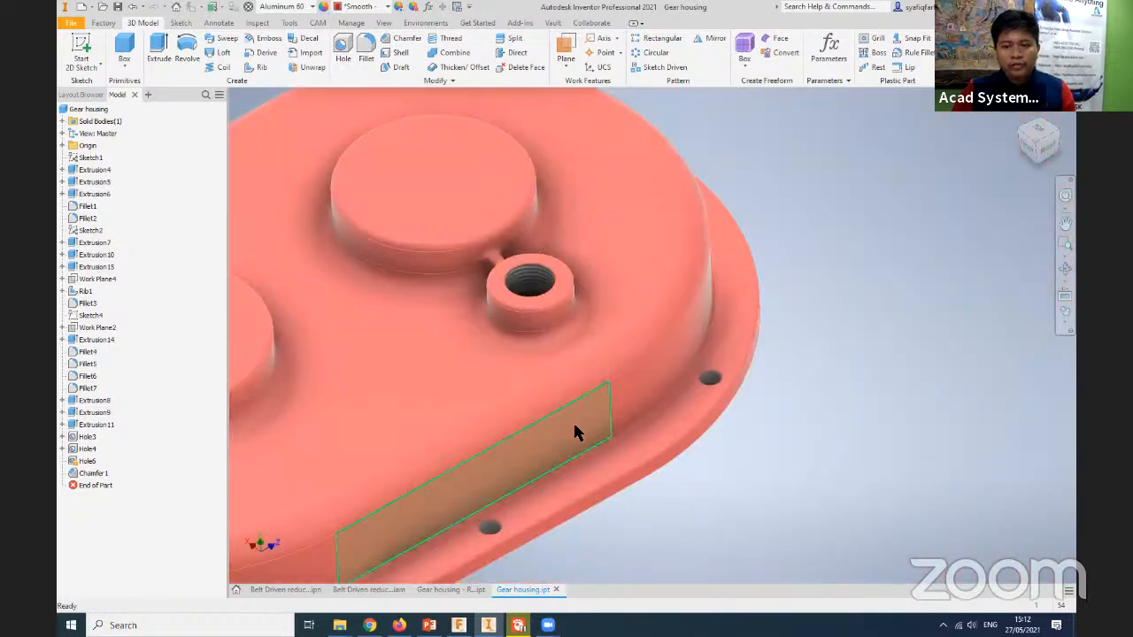
middle_drag(492, 504, 824, 432)
middle_drag(492, 395, 575, 407)
middle_drag(411, 312, 415, 311)
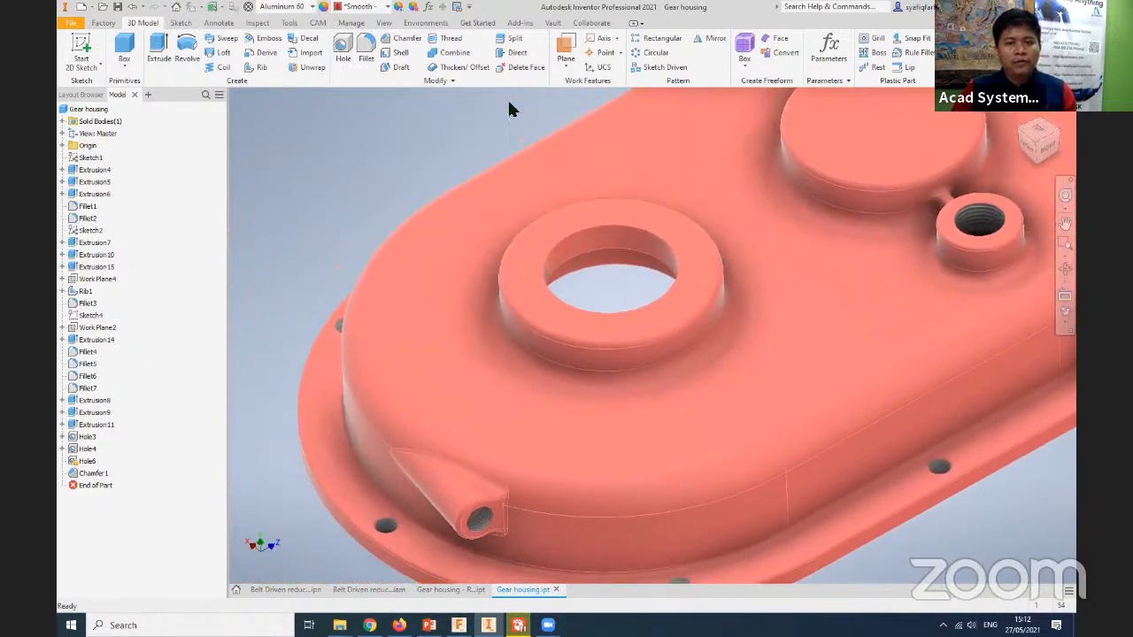
- Set the gear housing's visual style to Realistic
click(383, 25)
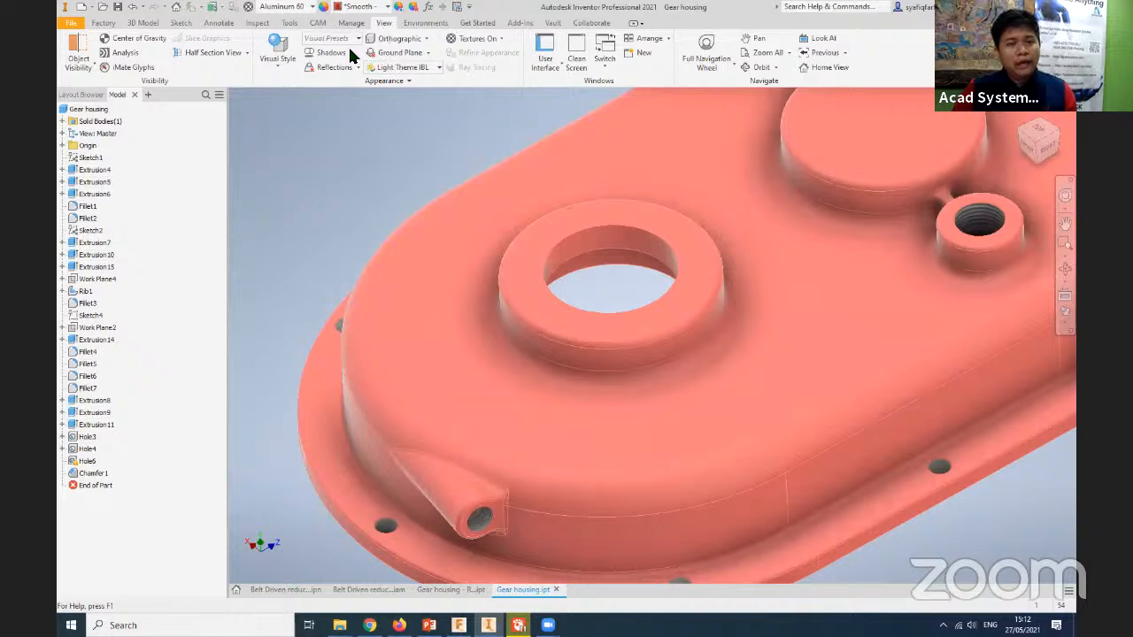
click(269, 70)
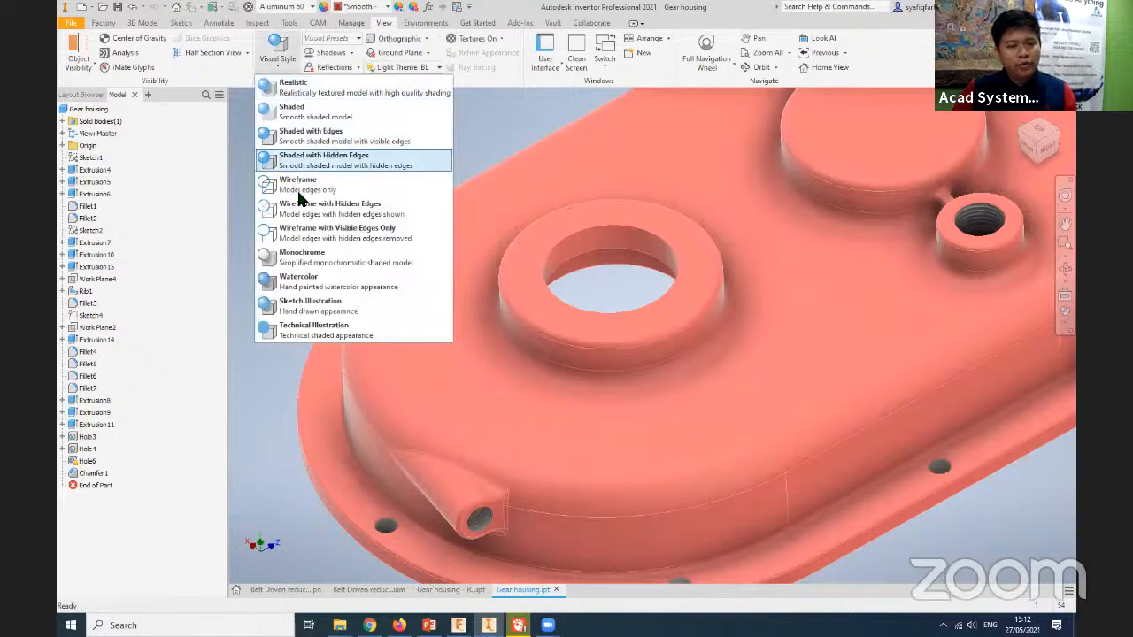
click(322, 92)
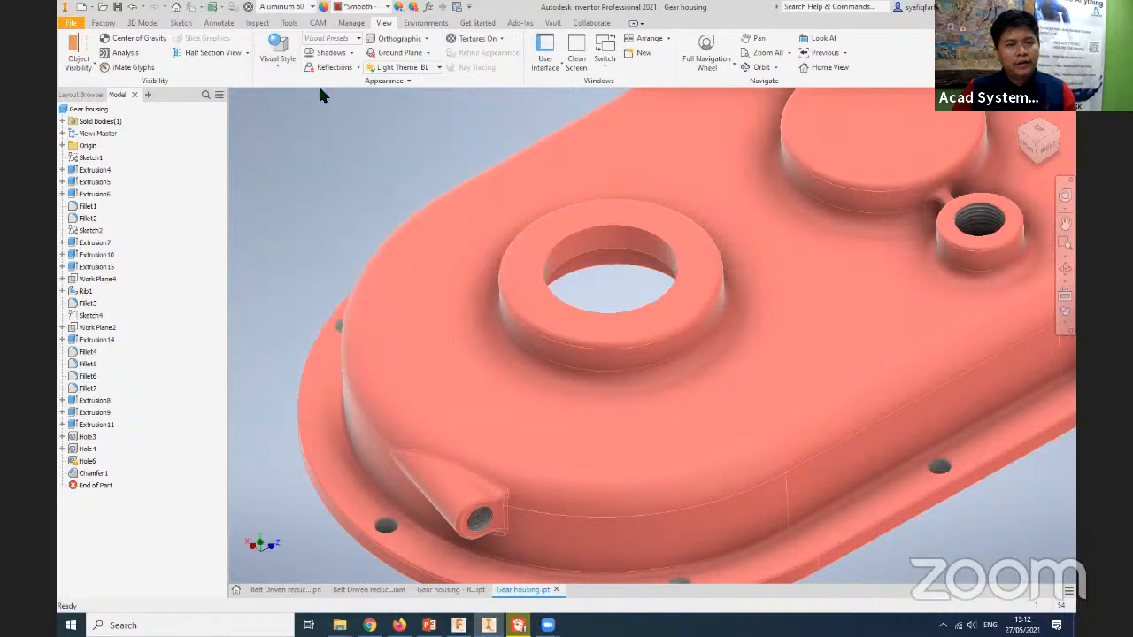
- Examine the speckle relief on the angled boss, side walls and flange, and on the housing as a whole
scroll(599, 499, up, 6)
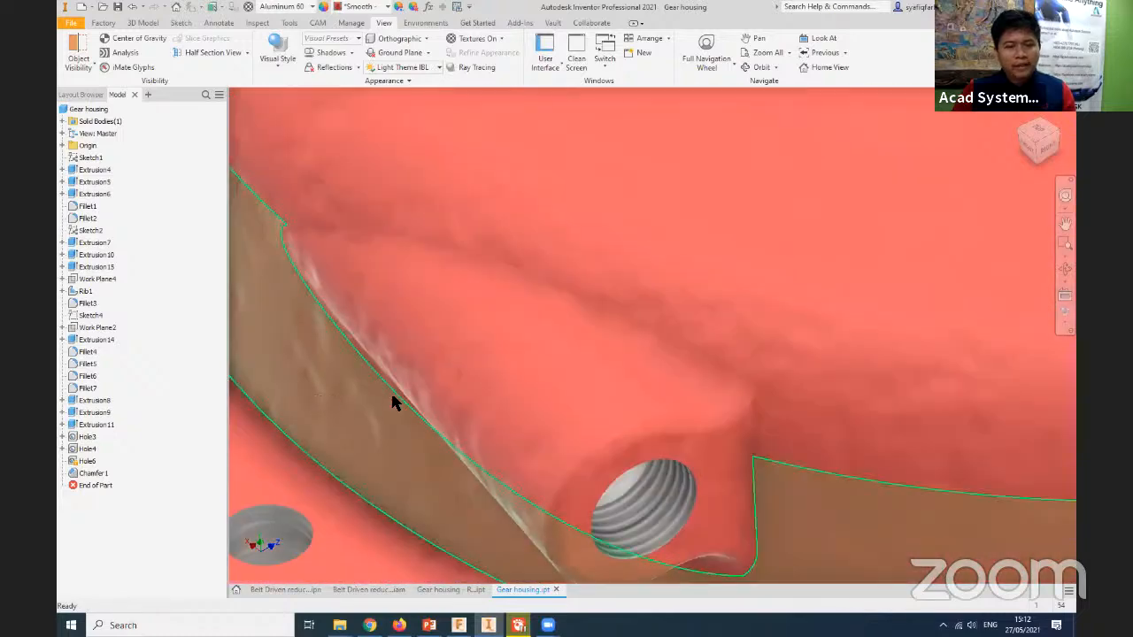
scroll(390, 394, down, 3)
scroll(863, 476, down, 3)
middle_drag(506, 510, 506, 511)
middle_drag(823, 478, 522, 511)
scroll(822, 386, up, 4)
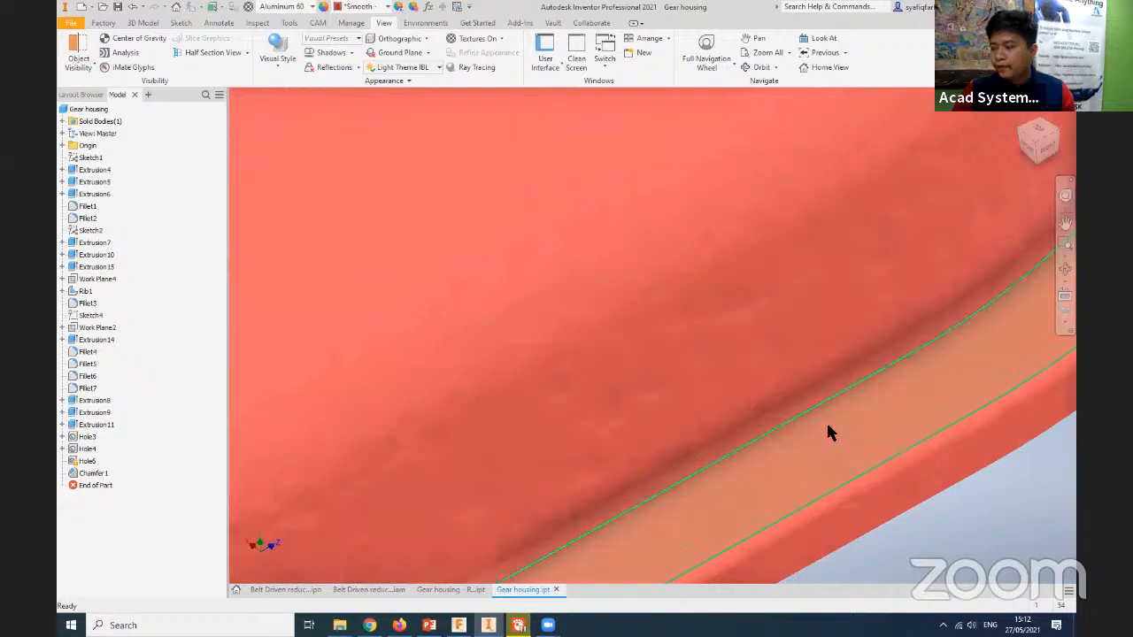
scroll(895, 544, down, 3)
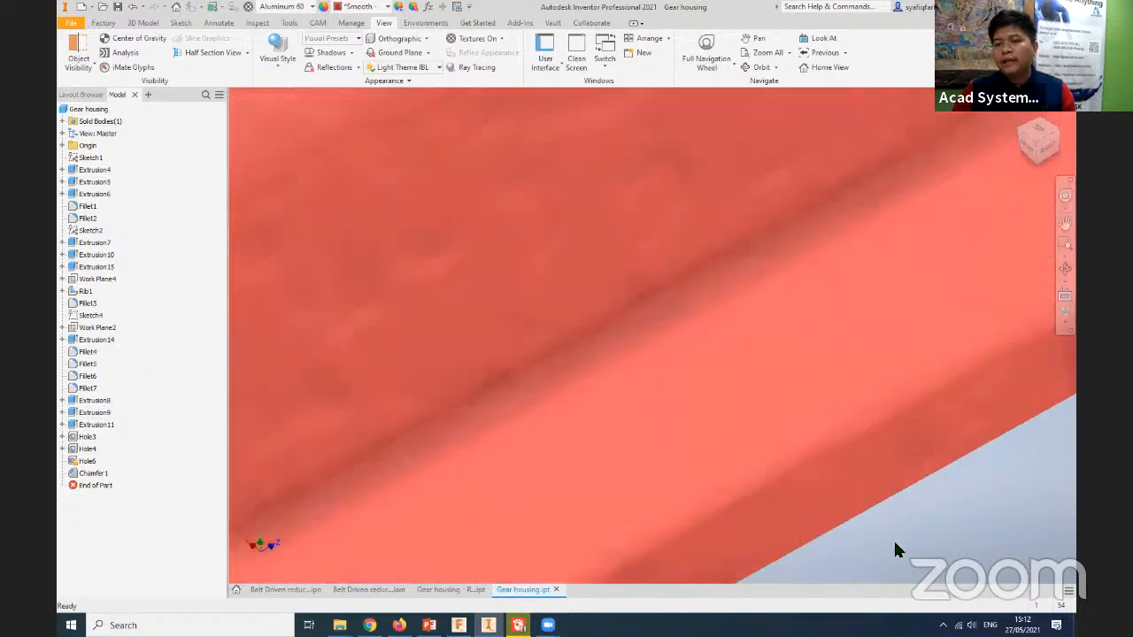
scroll(895, 543, up, 8)
middle_drag(895, 544, 911, 456)
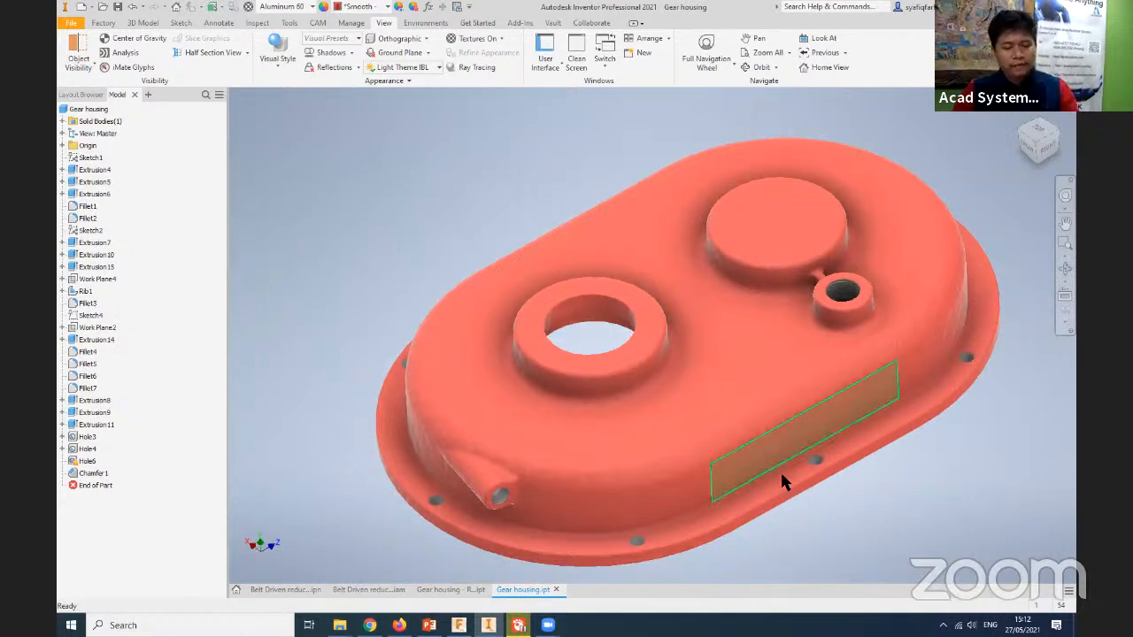
middle_drag(922, 509, 899, 483)
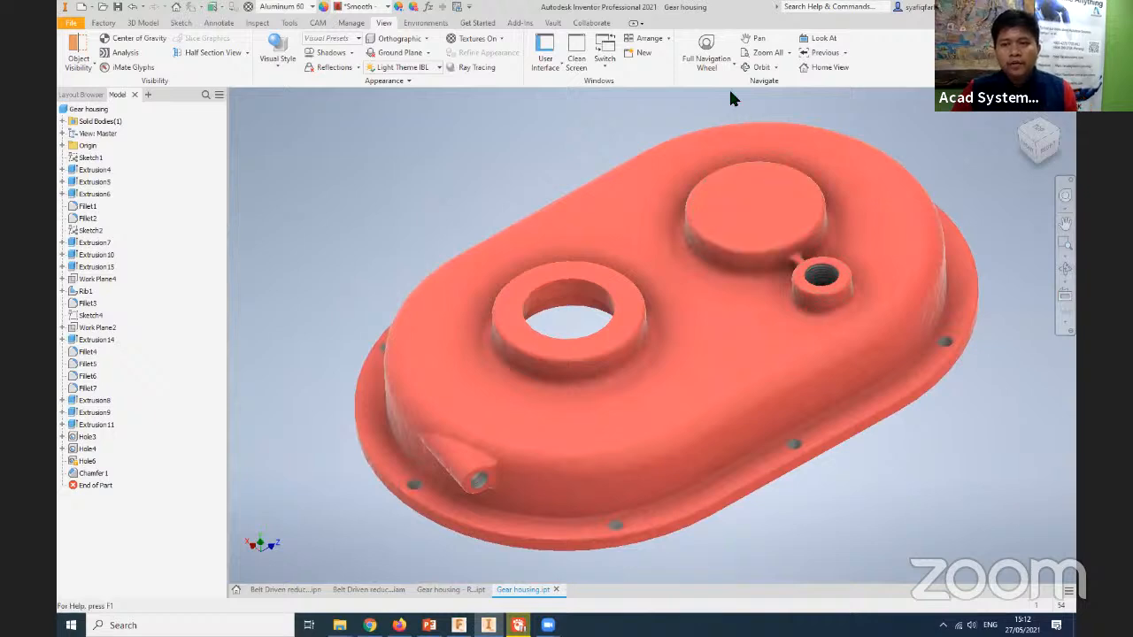
middle_drag(730, 91, 716, 114)
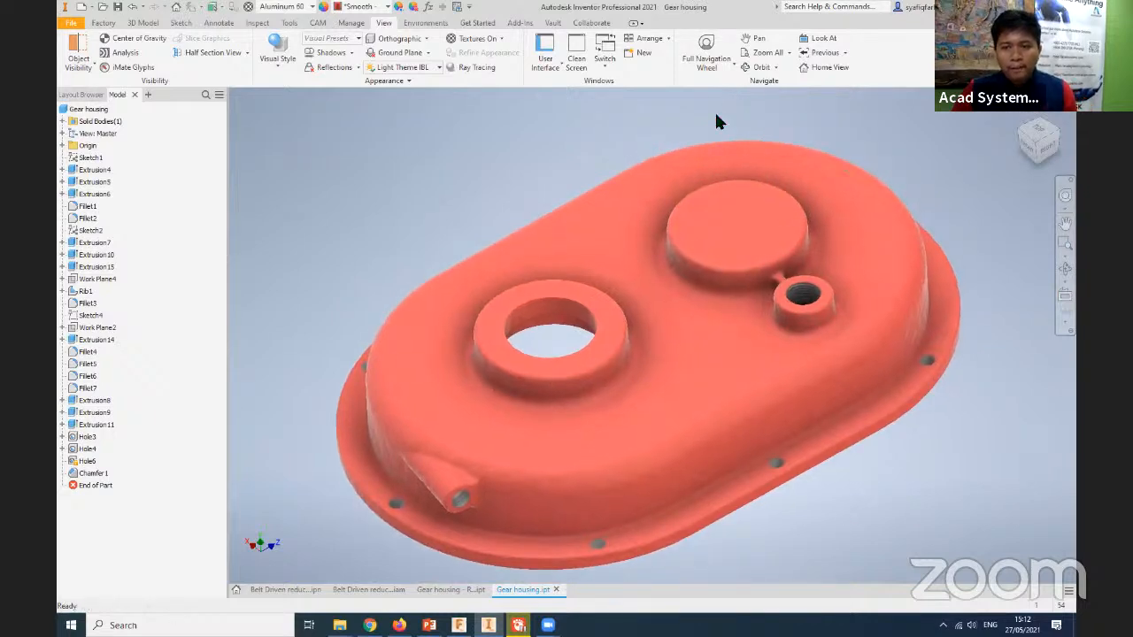
middle_drag(490, 212, 450, 220)
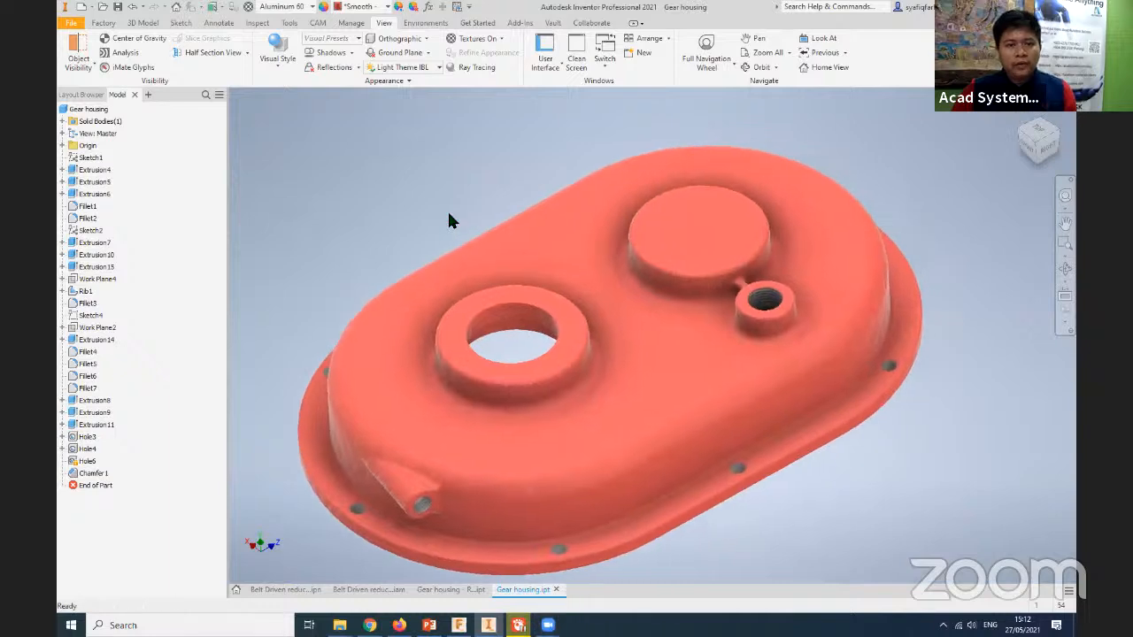
- Enter the Inventor Studio environment with the whole gear housing in view
click(425, 25)
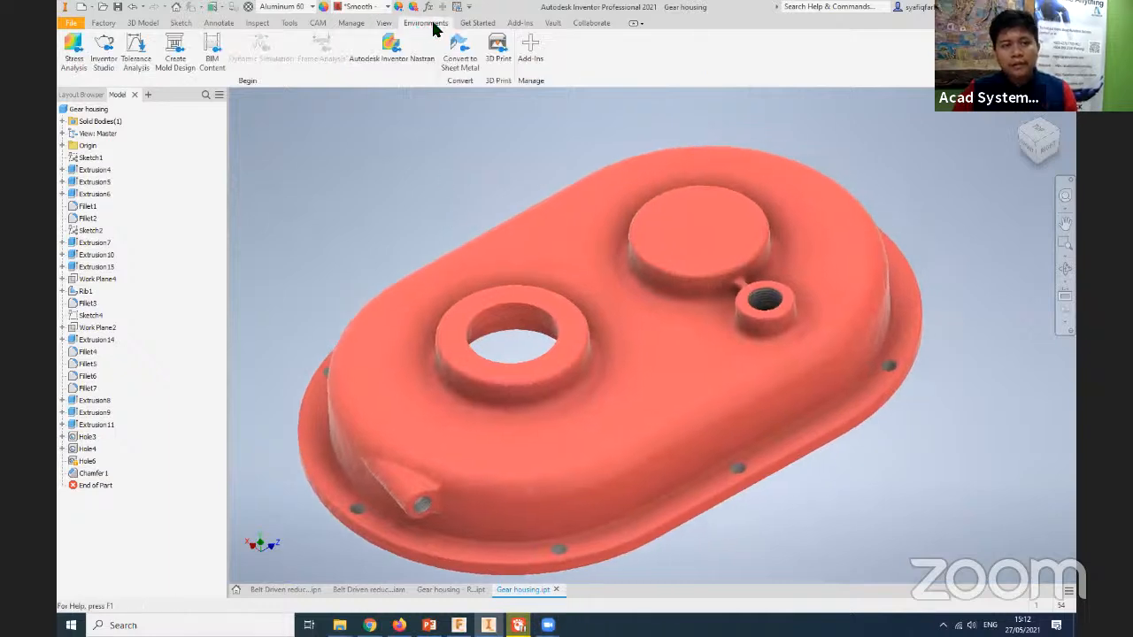
click(103, 53)
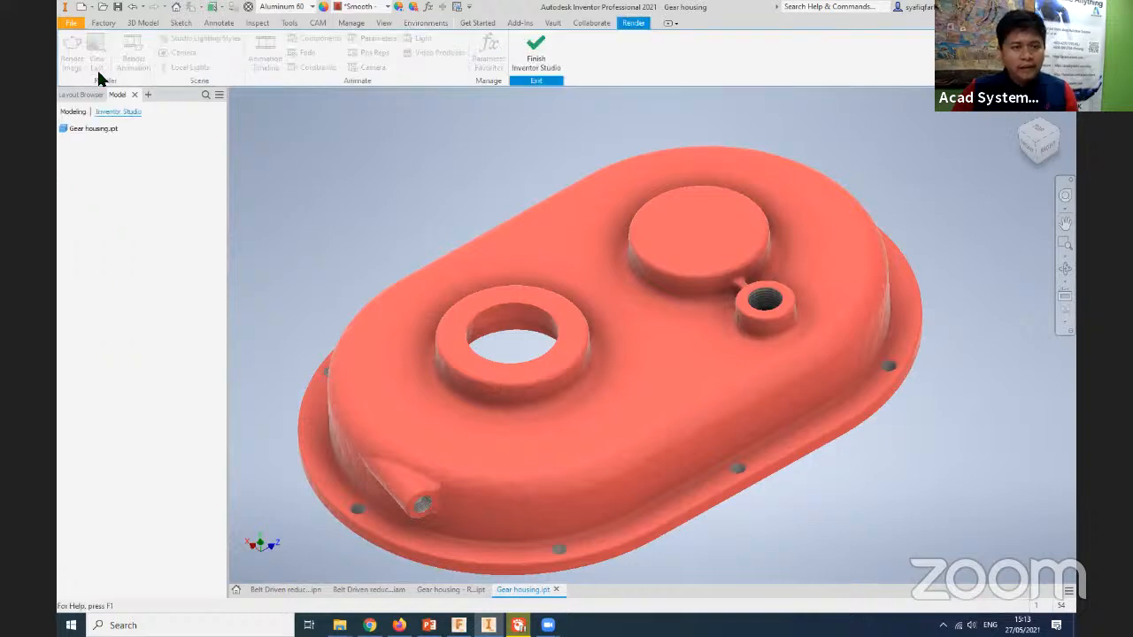
middle_drag(382, 236, 413, 227)
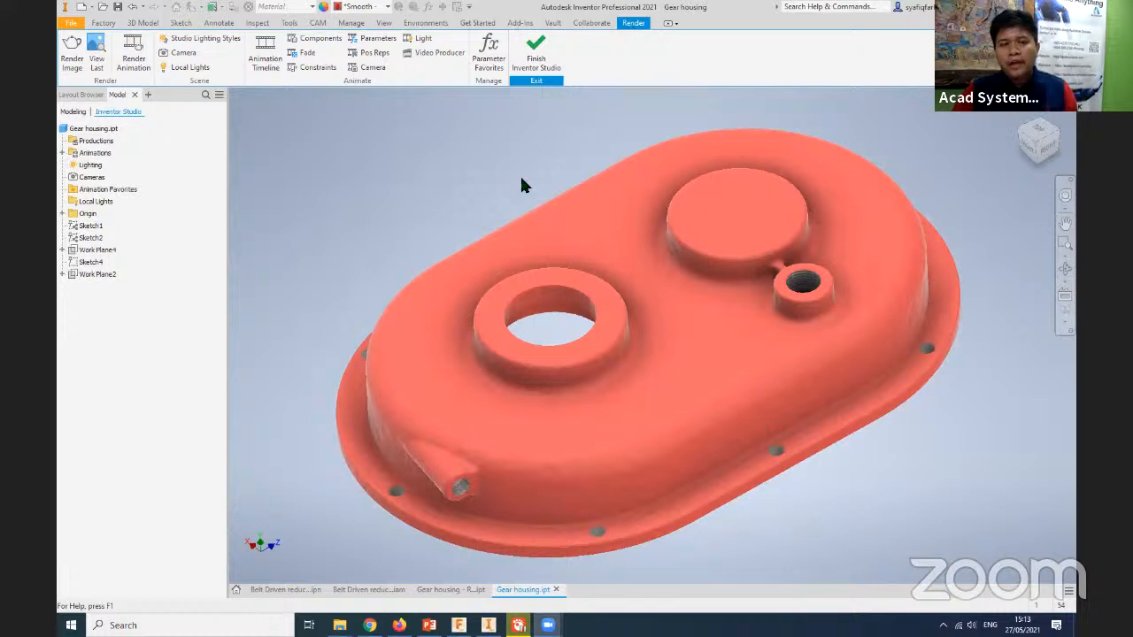
middle_drag(396, 280, 348, 316)
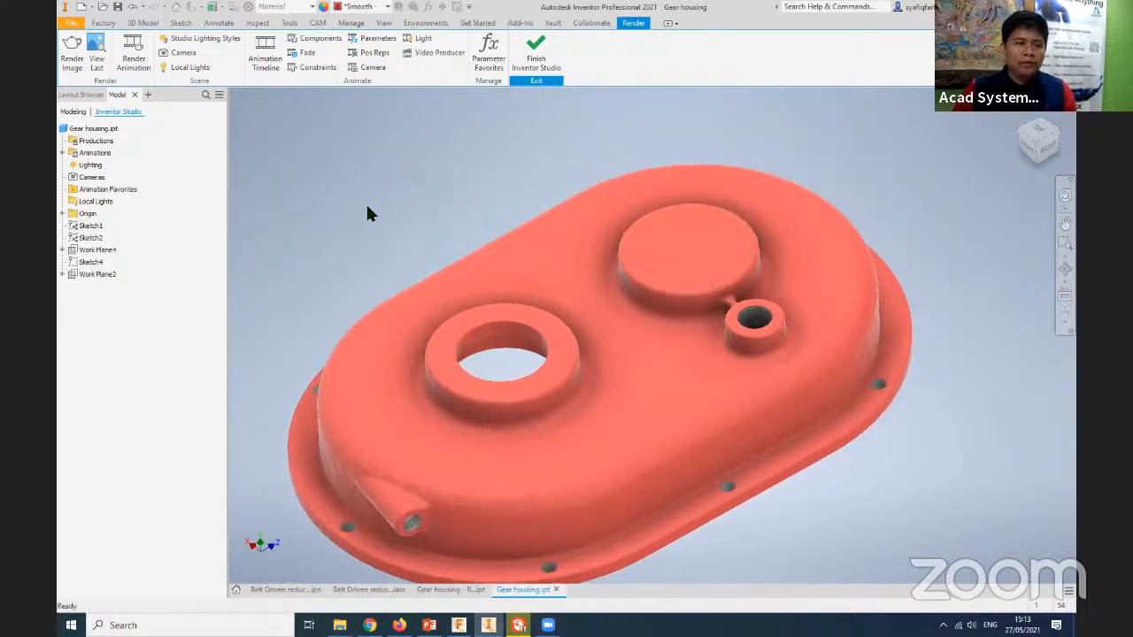
middle_drag(367, 207, 347, 228)
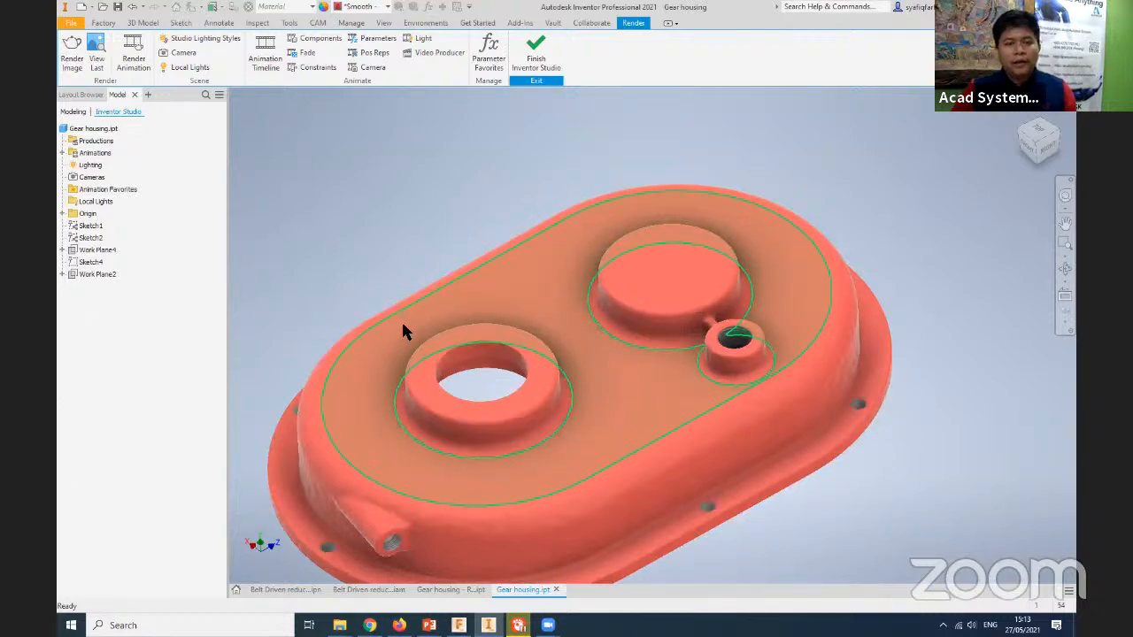
scroll(371, 309, down, 5)
scroll(362, 308, up, 3)
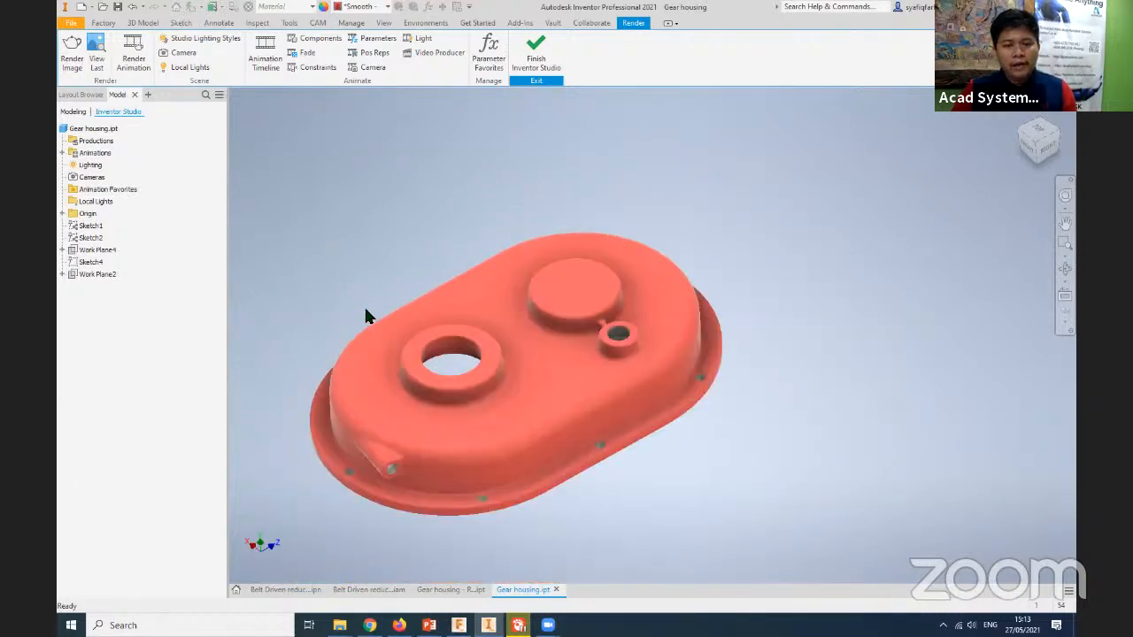
middle_drag(386, 302, 424, 293)
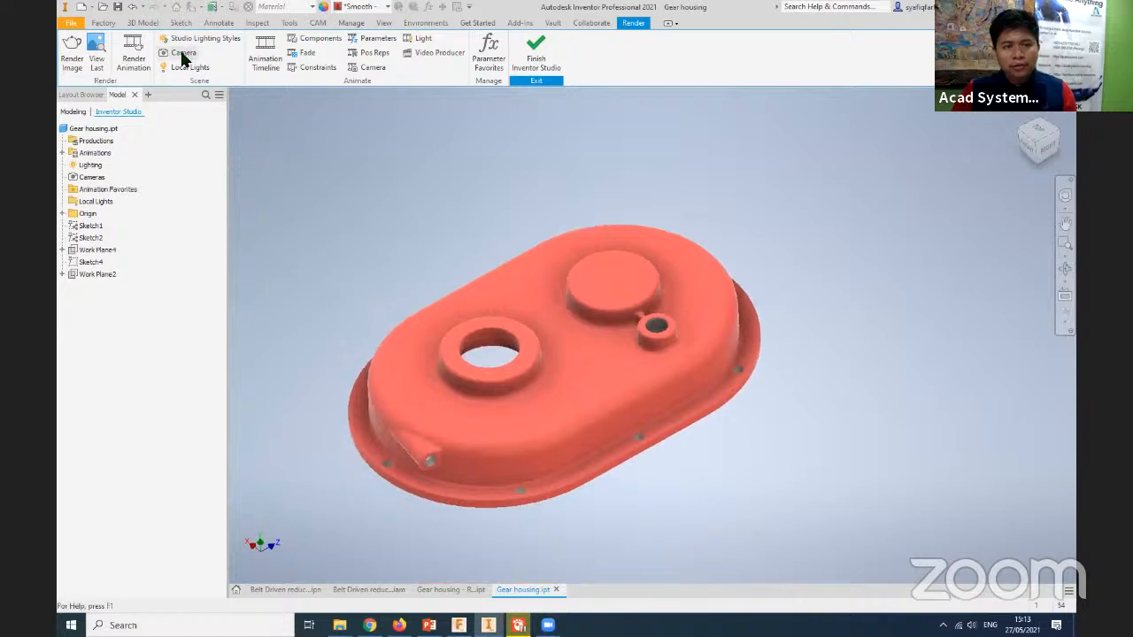
- Create a camera targeting the top face of the solid round boss, positioned directly above it
click(182, 54)
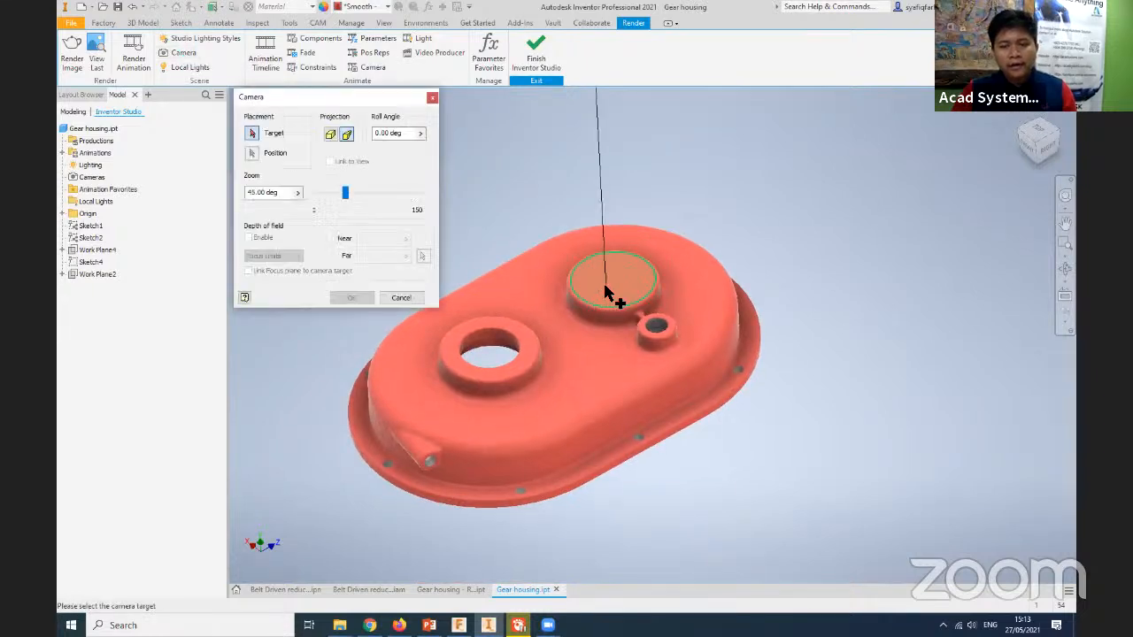
click(608, 293)
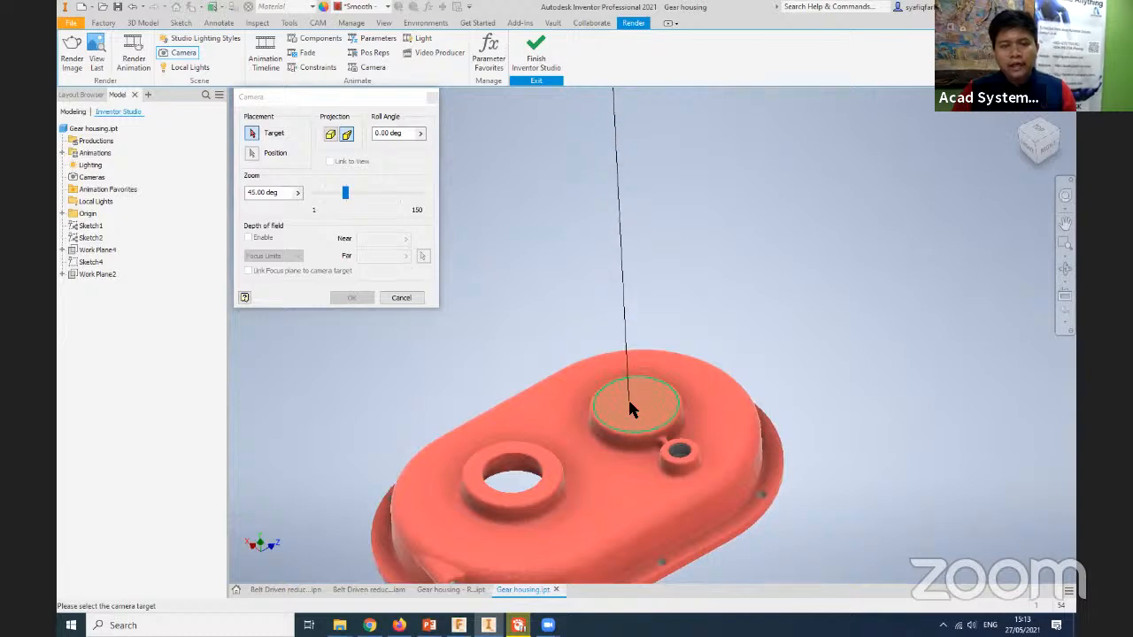
click(628, 417)
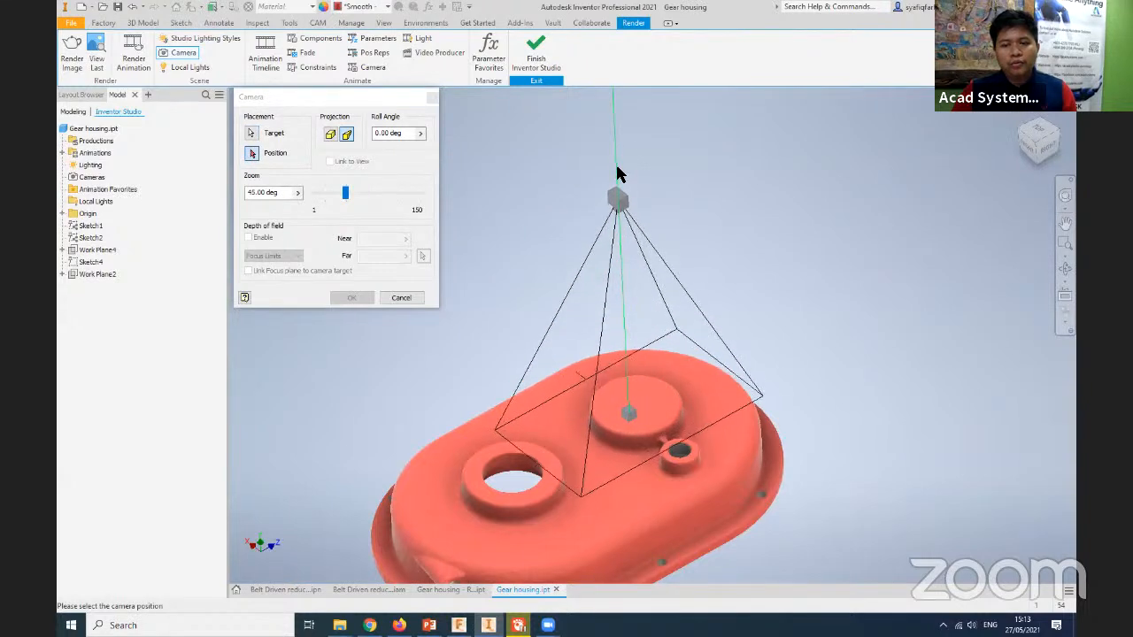
middle_drag(614, 146, 637, 221)
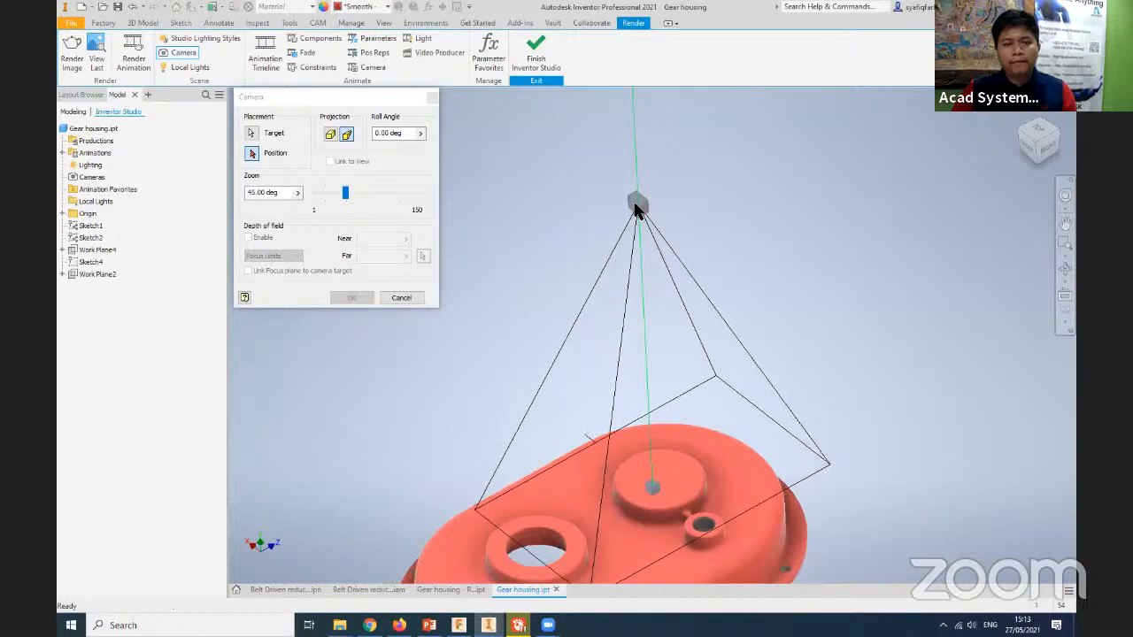
click(637, 204)
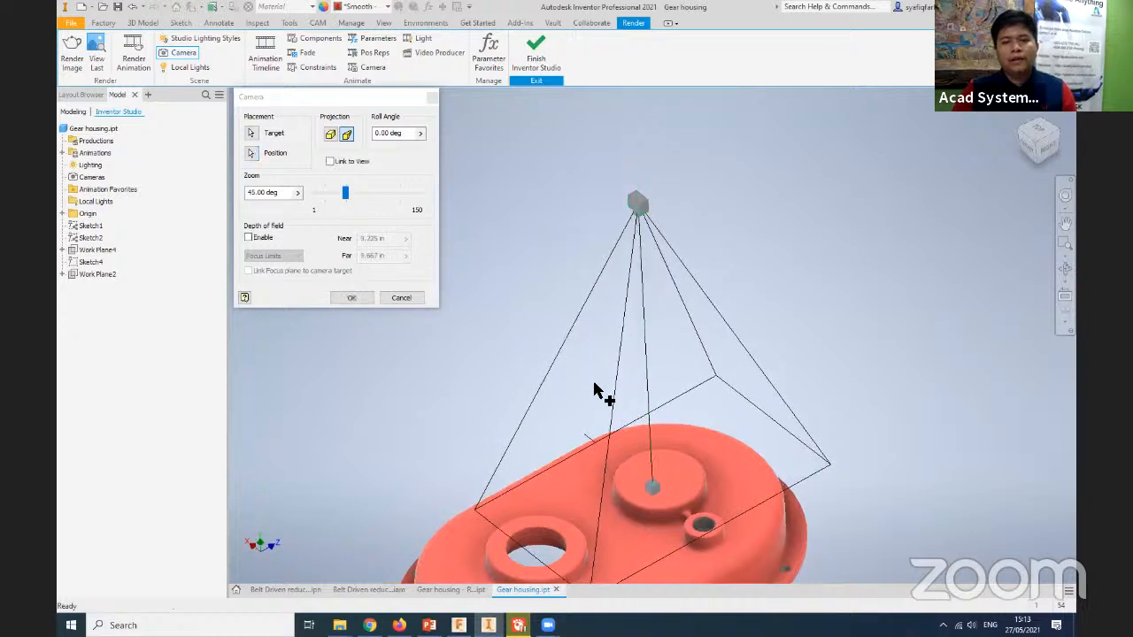
middle_drag(600, 324, 662, 222)
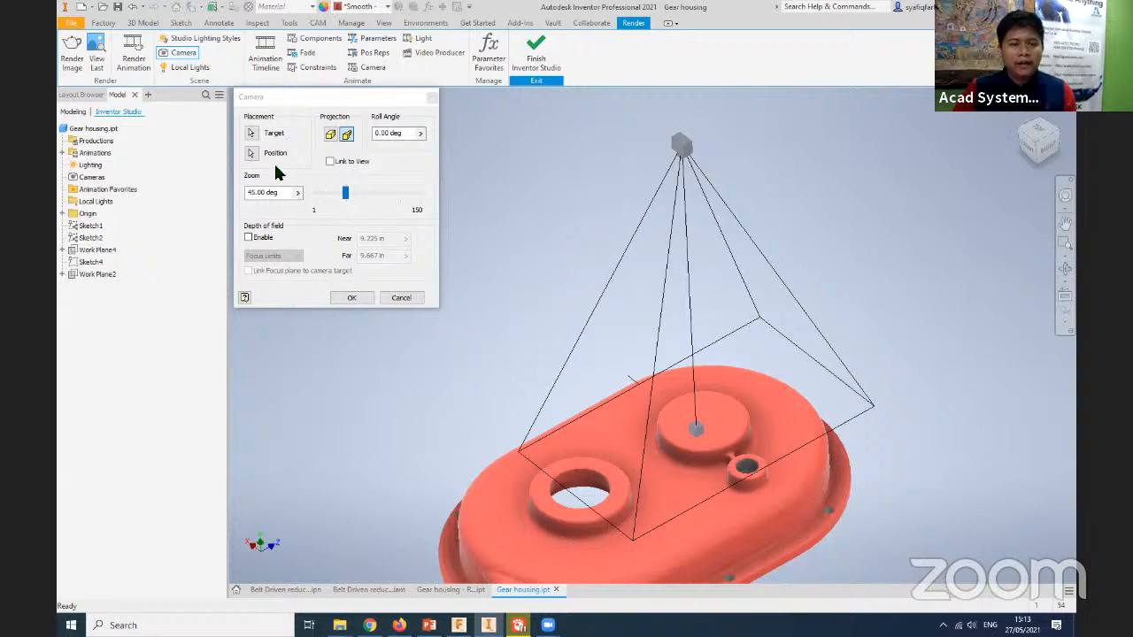
click(351, 298)
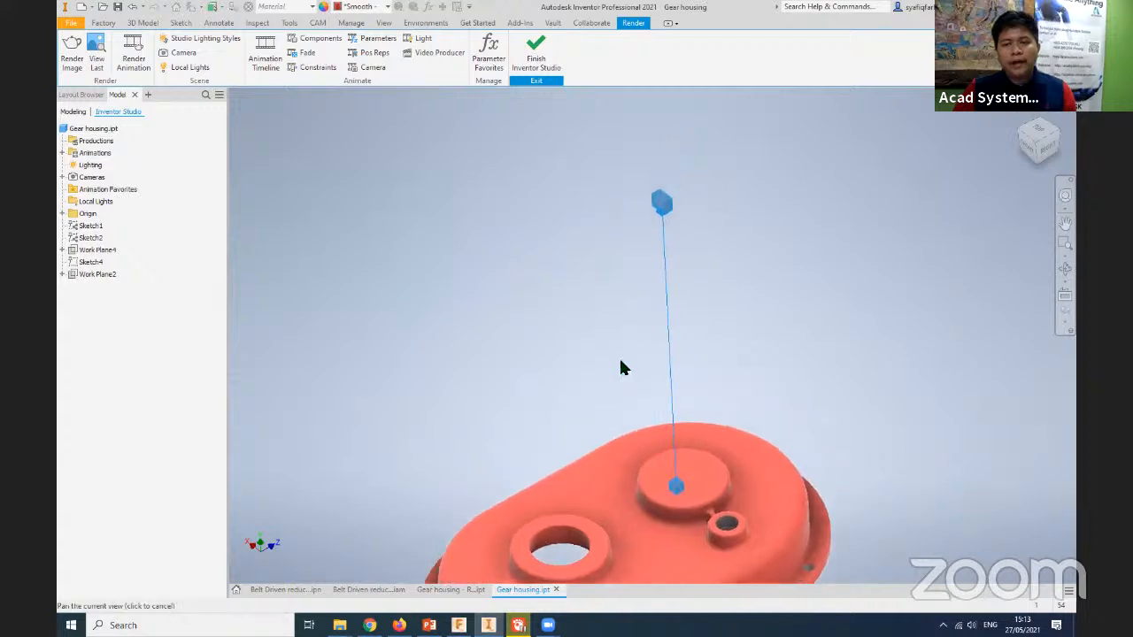
- Move the camera above the housing using the triad, with its target on the solid round boss
right_click(651, 219)
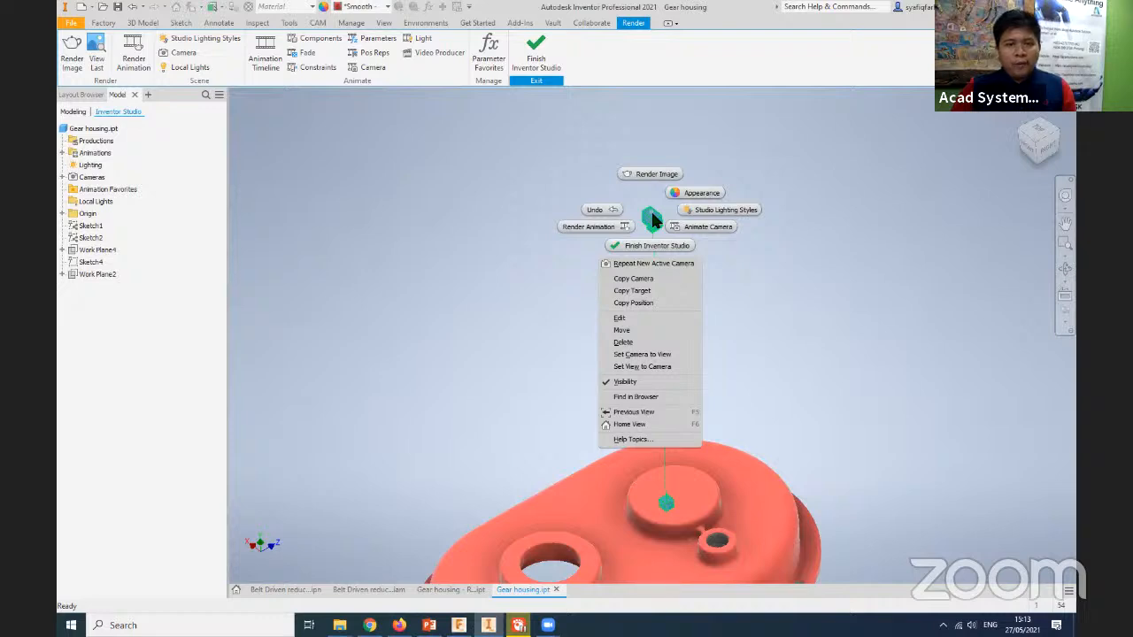
click(642, 331)
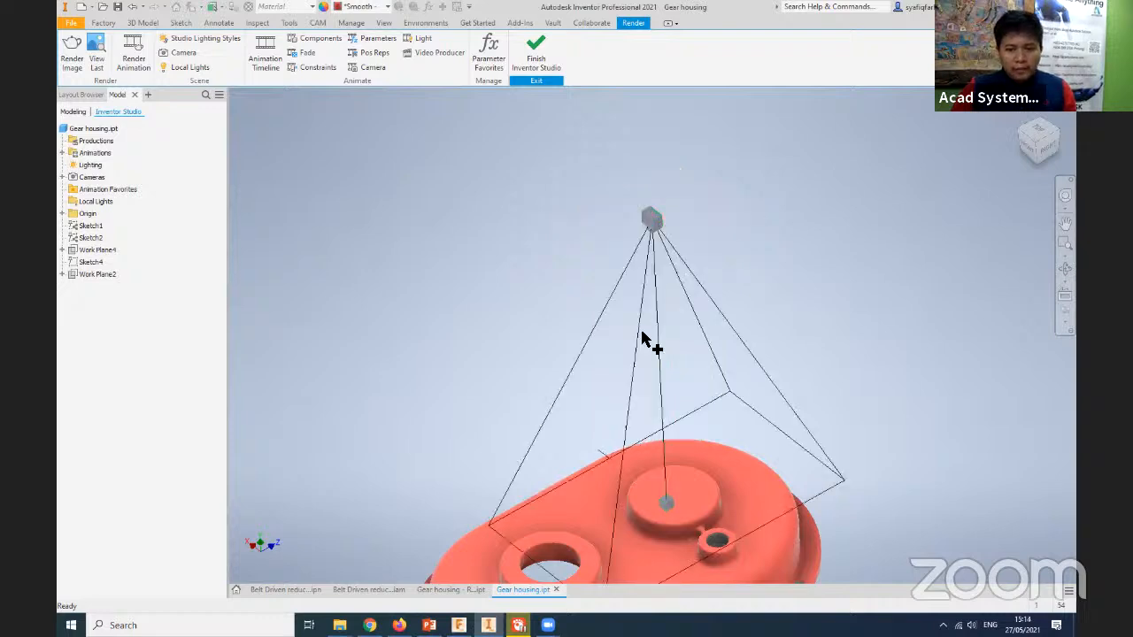
drag(687, 347, 586, 398)
middle_drag(657, 360, 696, 293)
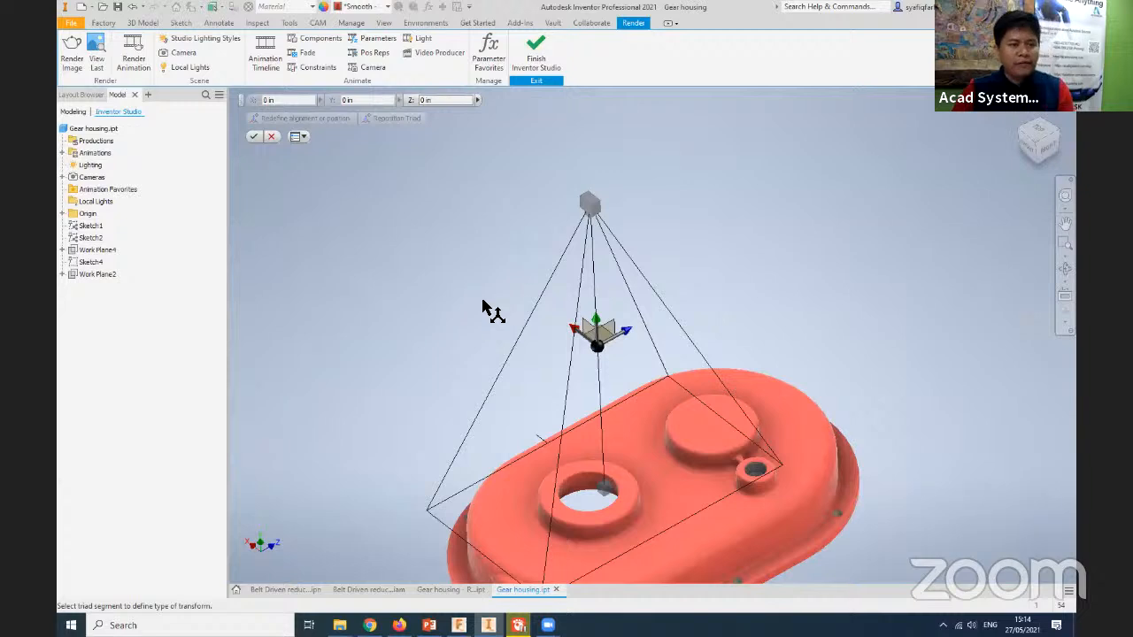
drag(630, 341, 713, 298)
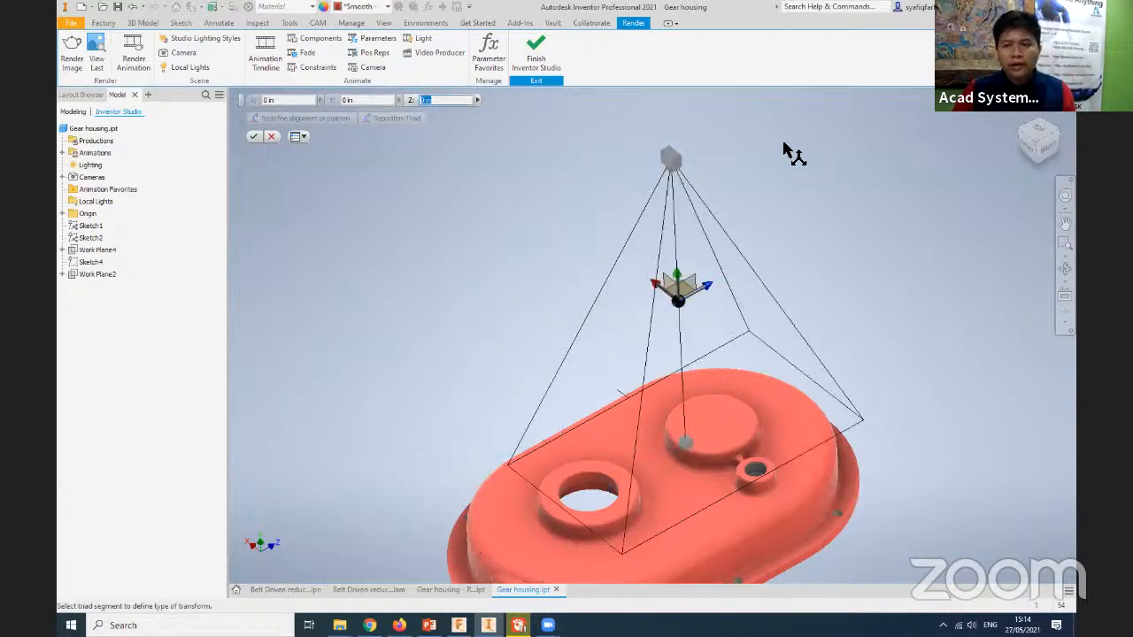
click(253, 136)
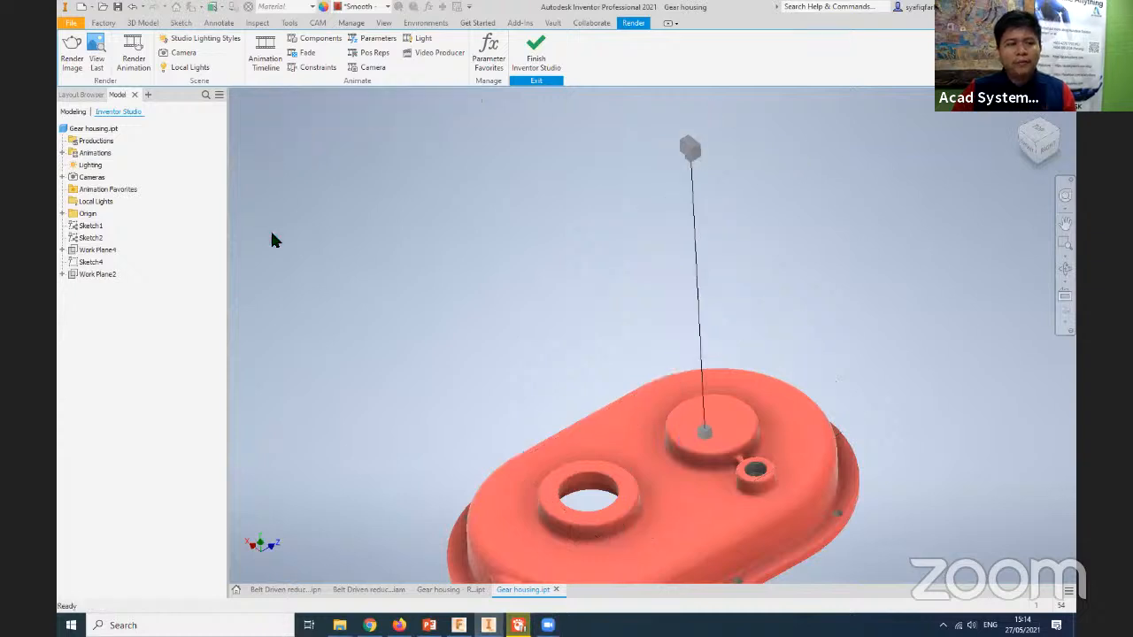
- Review the placement, projection, zoom and depth of field settings of Camera1 in its edit dialog and close it
click(62, 177)
click(96, 191)
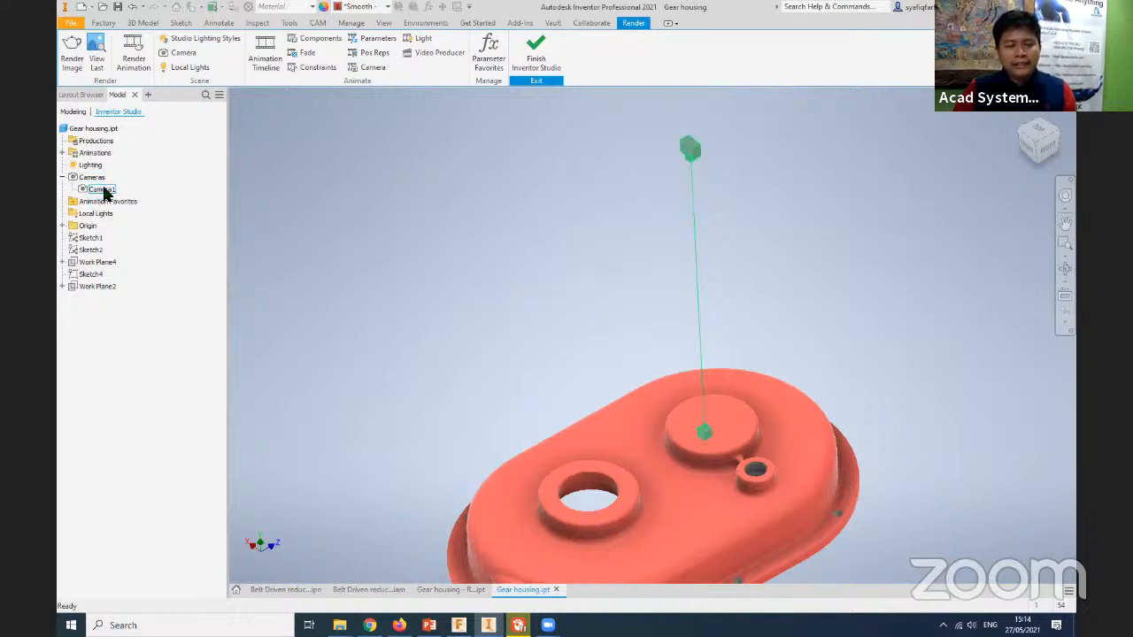
double_click(101, 191)
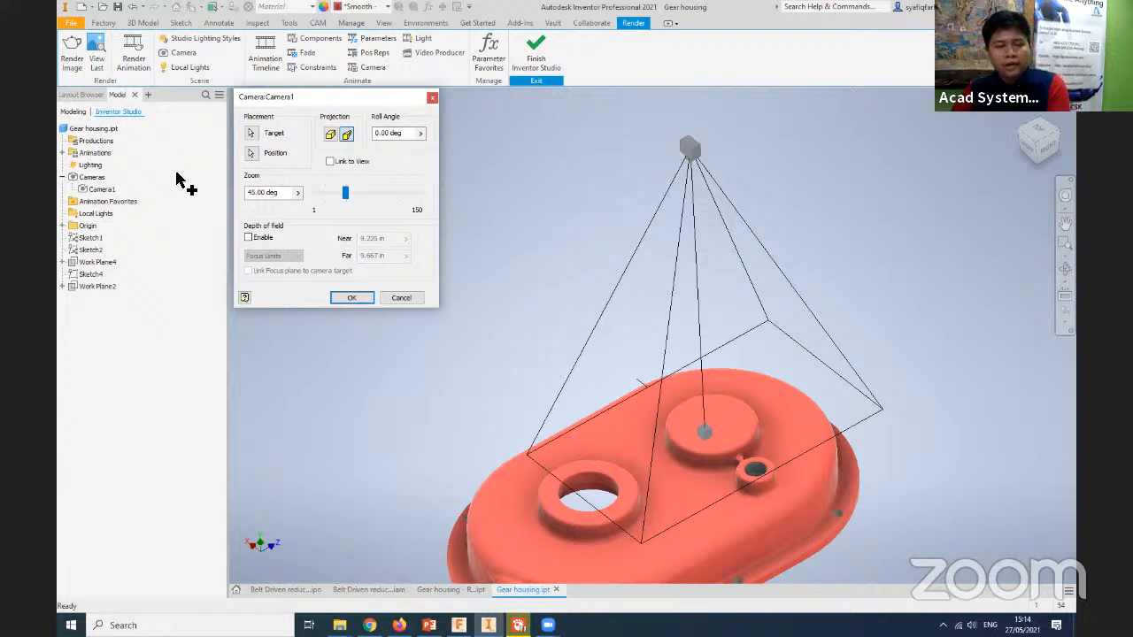
click(431, 97)
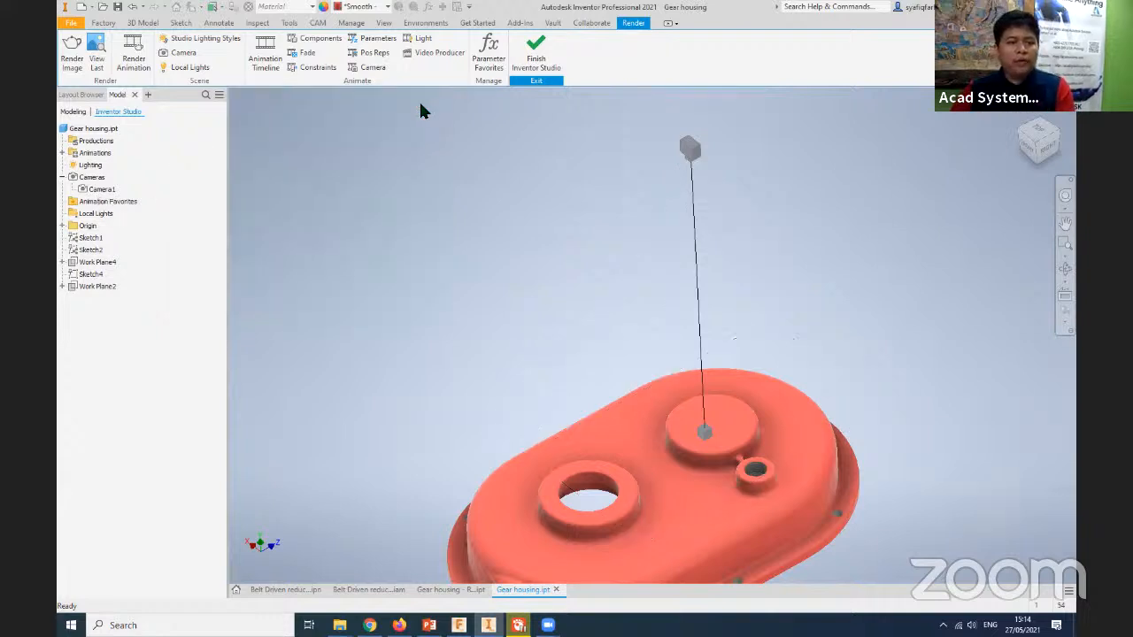
click(100, 191)
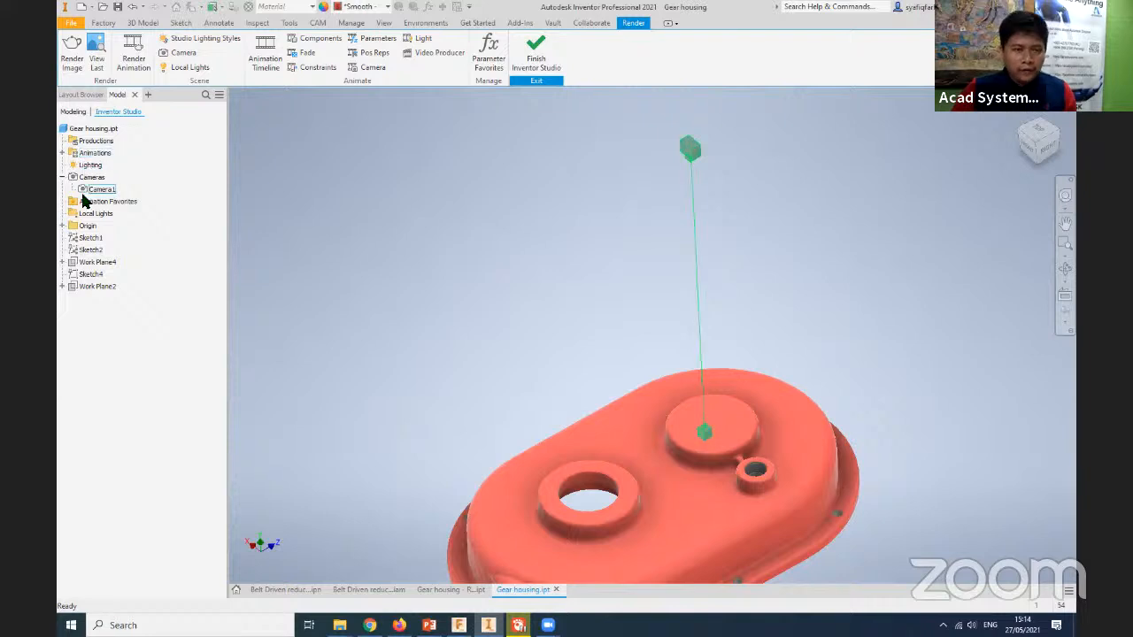
- Create a second camera targeting the fillet around the open ring boss, positioned well away from the housing along the target direction
click(184, 53)
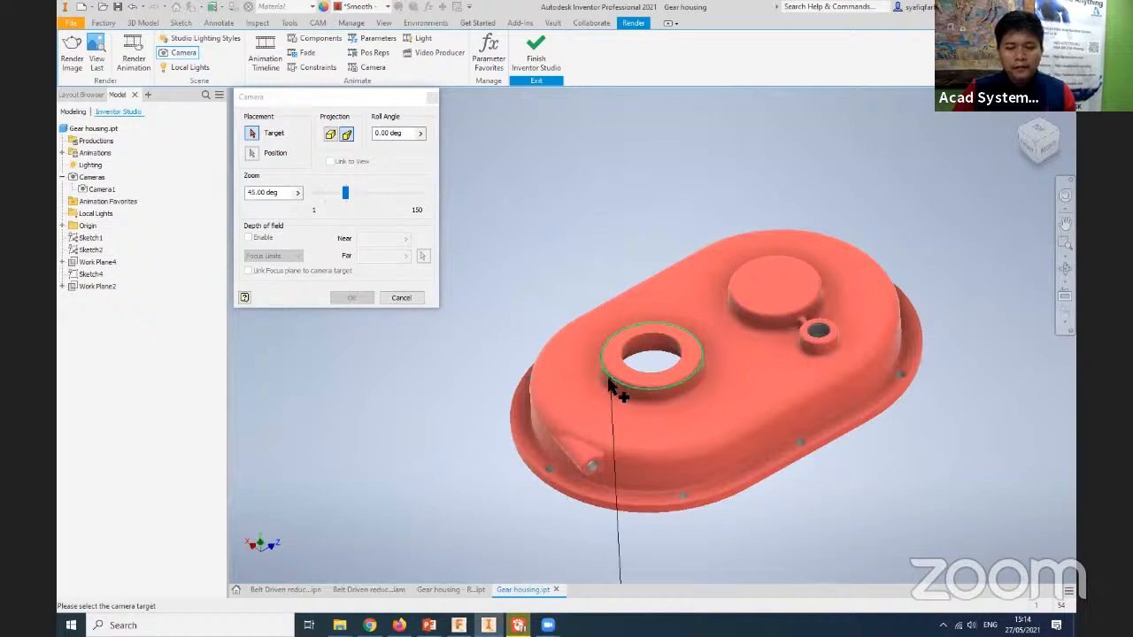
scroll(611, 385, down, 4)
scroll(619, 392, up, 8)
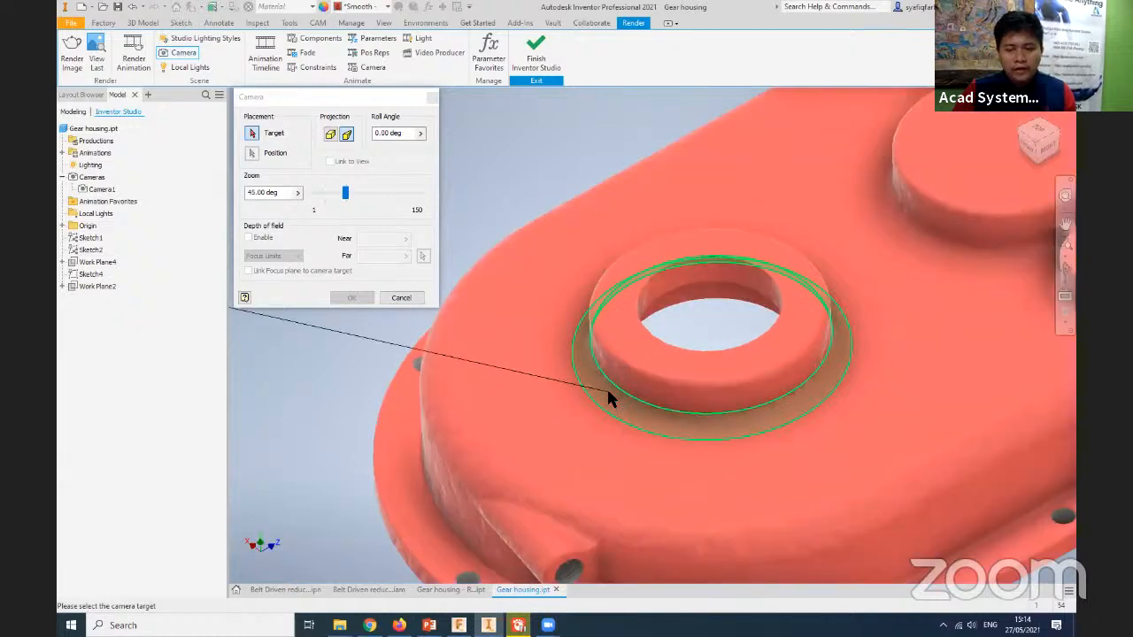
click(607, 397)
scroll(430, 361, up, 5)
scroll(433, 361, down, 8)
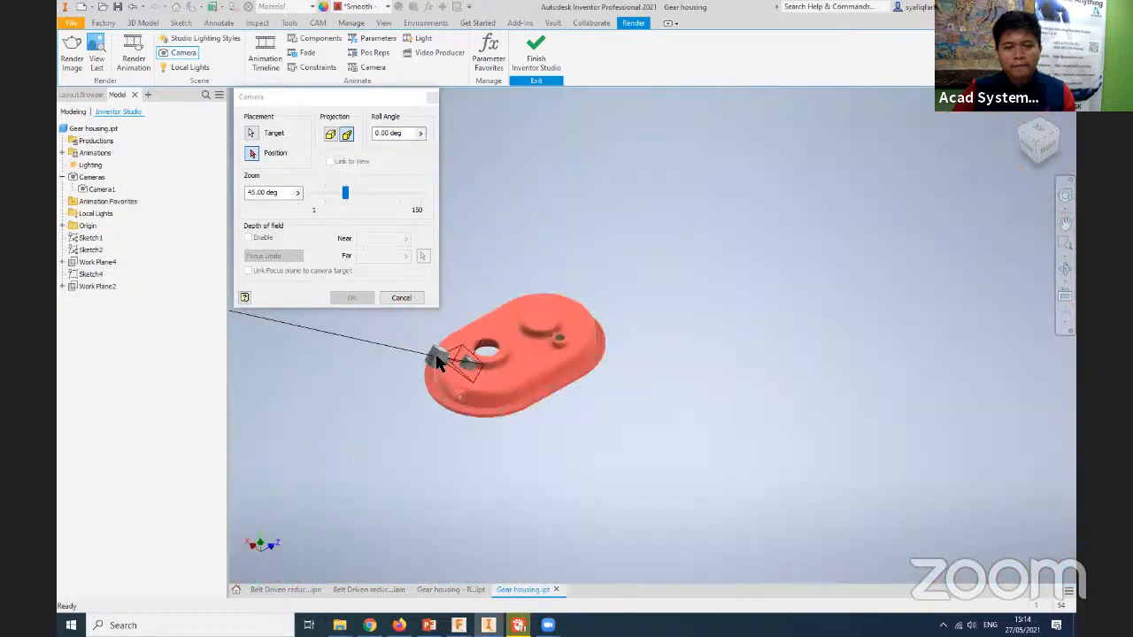
scroll(435, 361, down, 5)
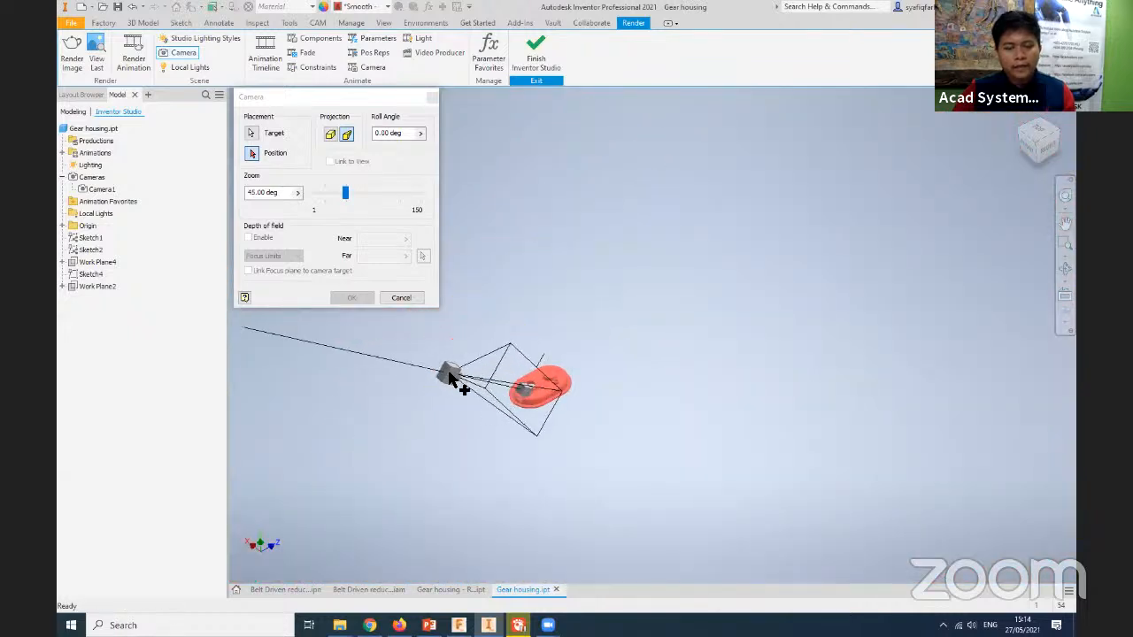
click(431, 376)
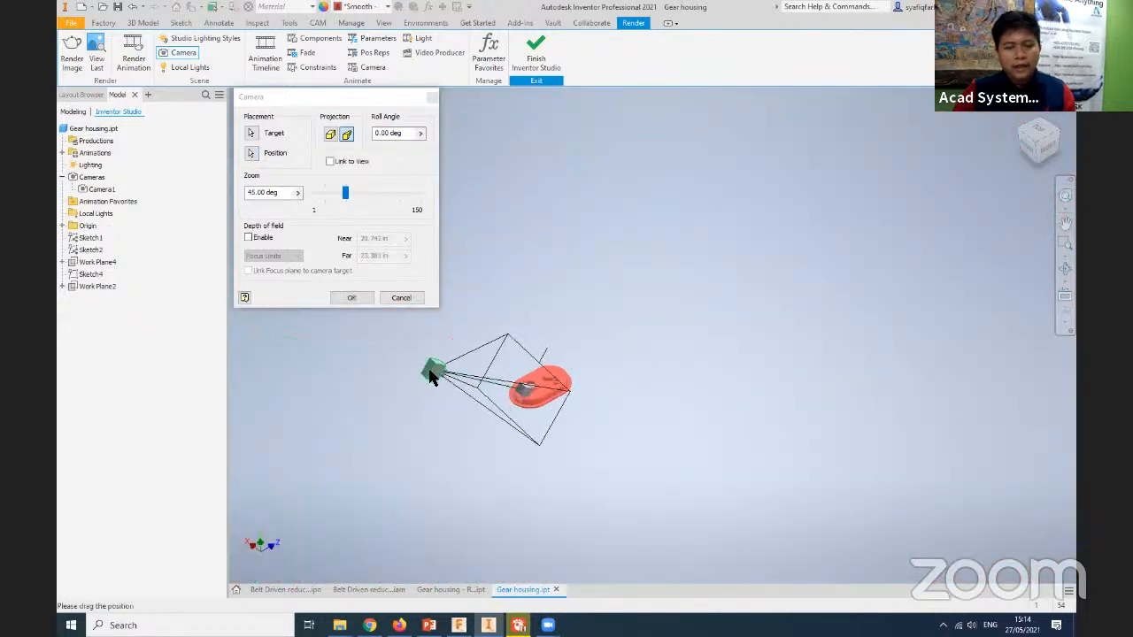
click(354, 295)
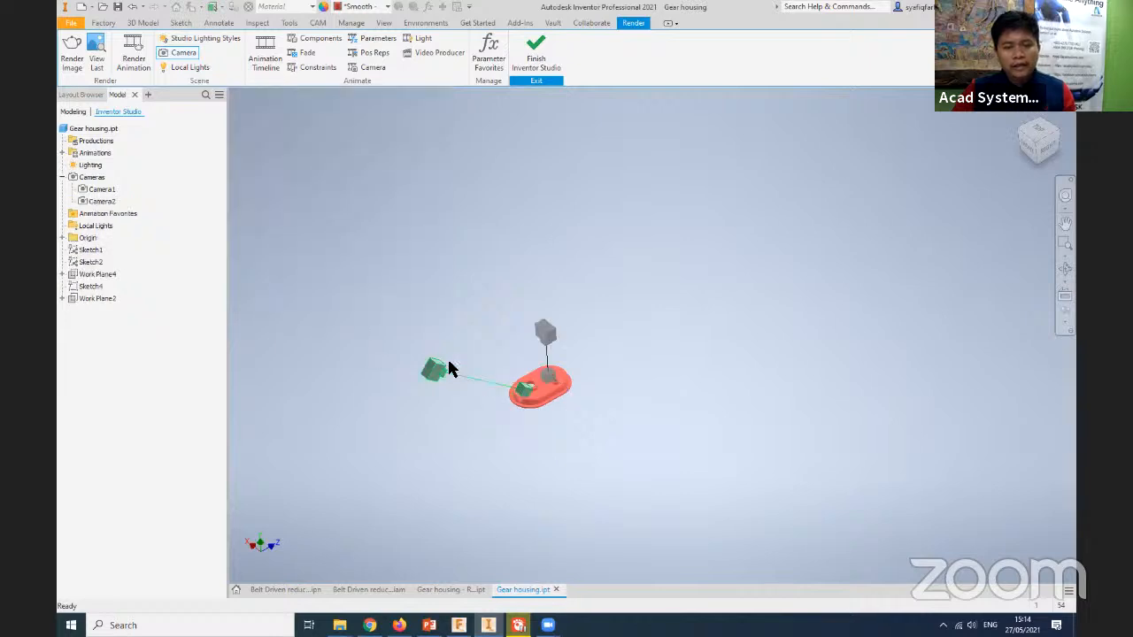
- Highlight Camera1 and Camera2 in turn to compare their placements around the gear housing
scroll(474, 381, down, 3)
scroll(484, 392, up, 6)
middle_drag(529, 403, 630, 490)
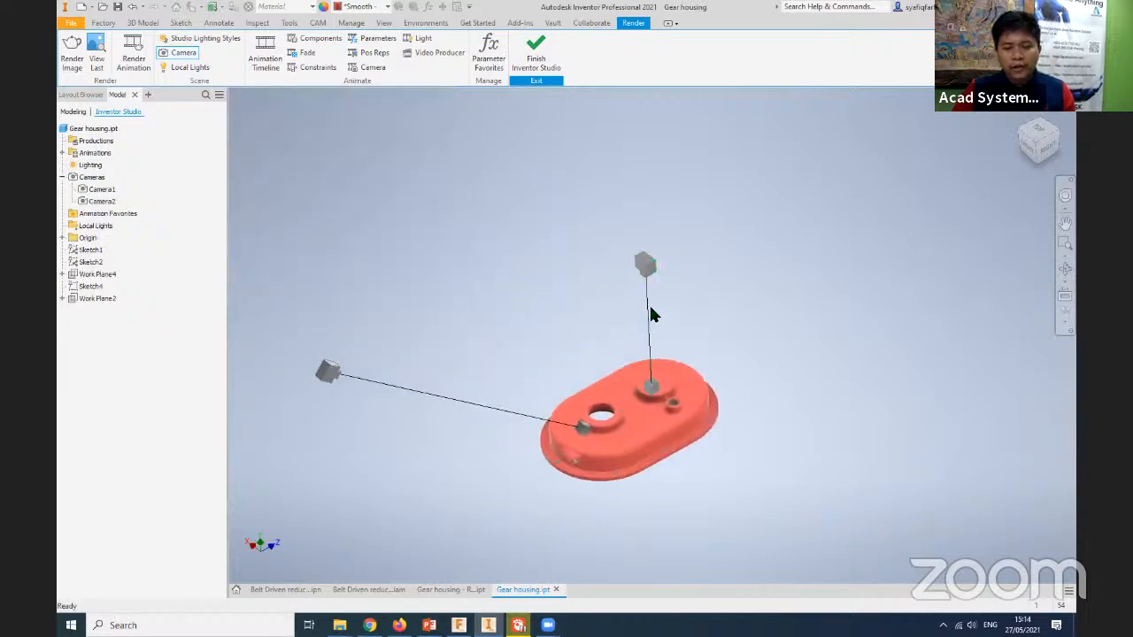
click(103, 189)
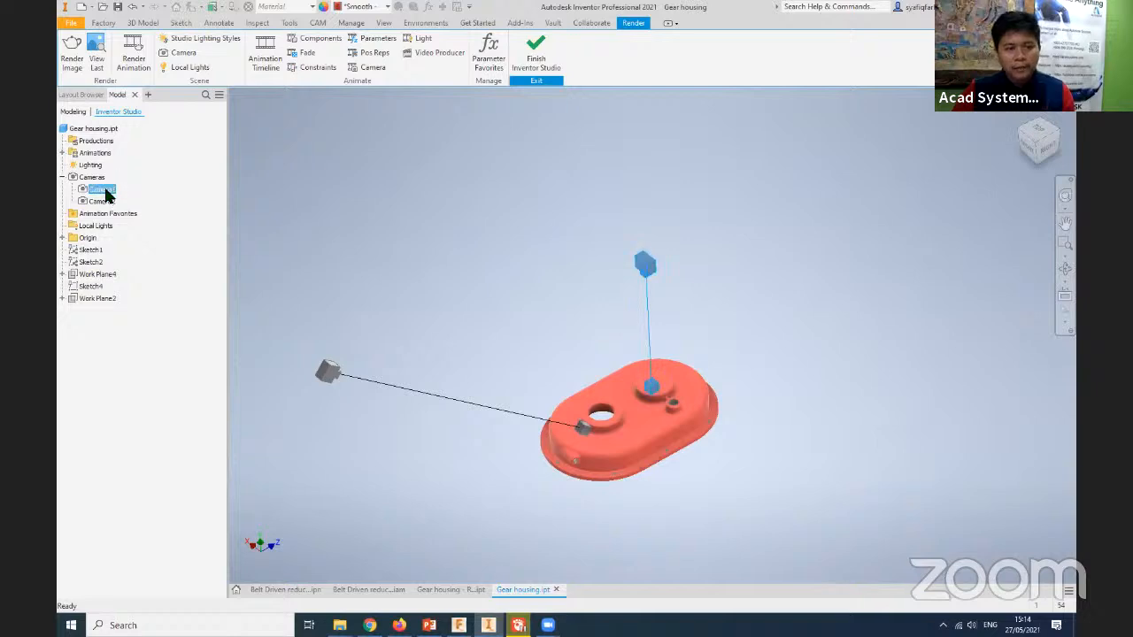
click(104, 202)
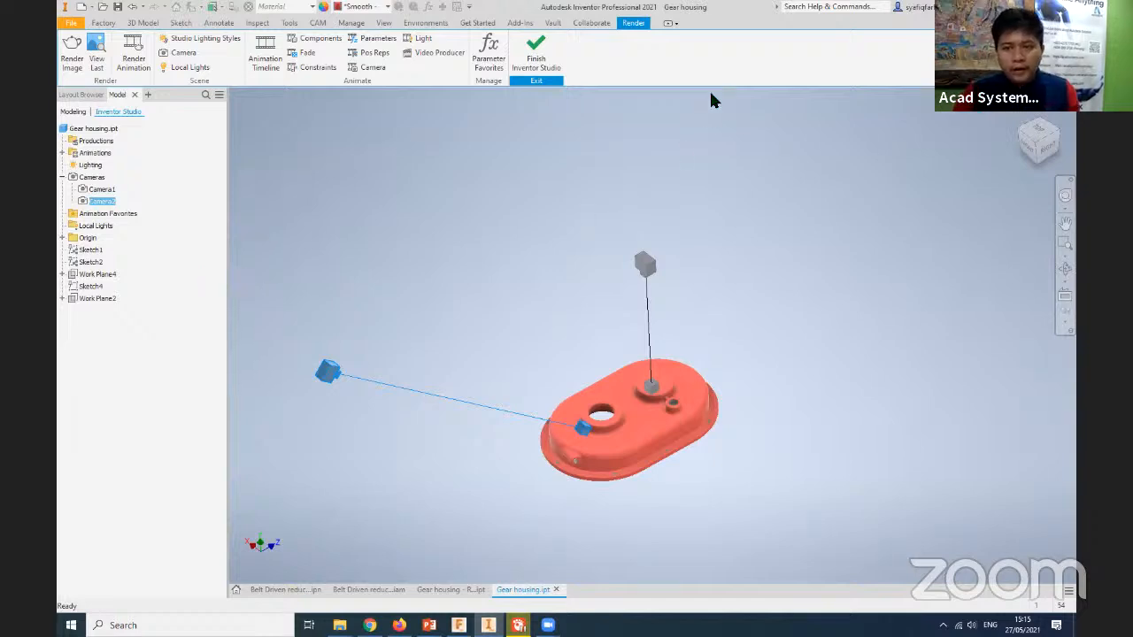
scroll(705, 353, down, 3)
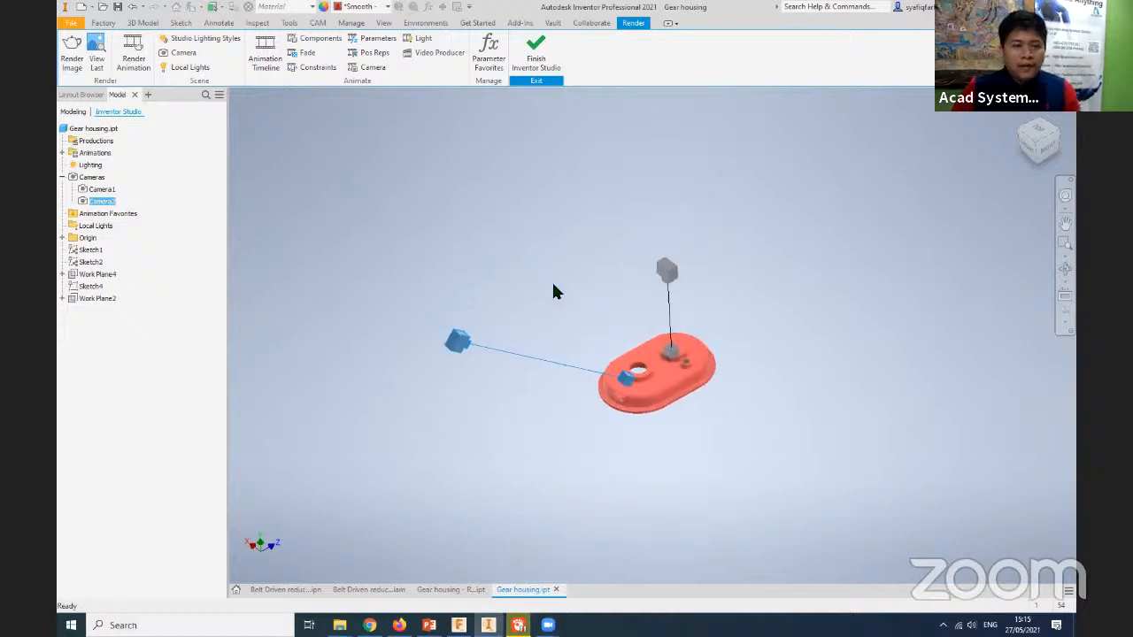
- Start a Render Image setup and review its available cameras and its render duration, accuracy and filtering settings
click(73, 70)
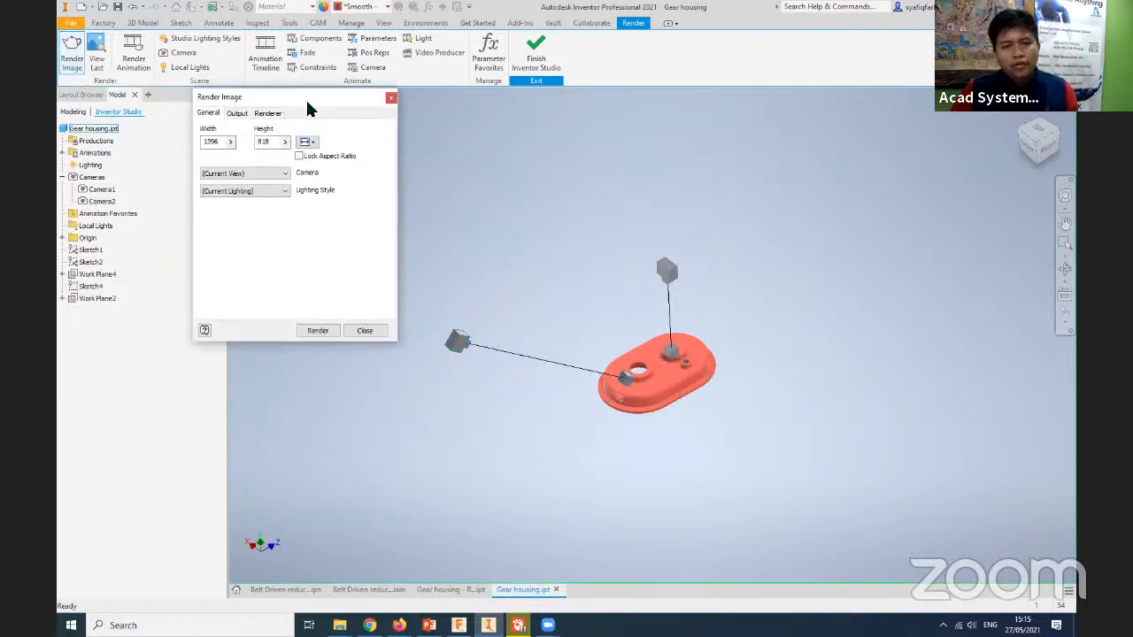
drag(307, 102, 350, 100)
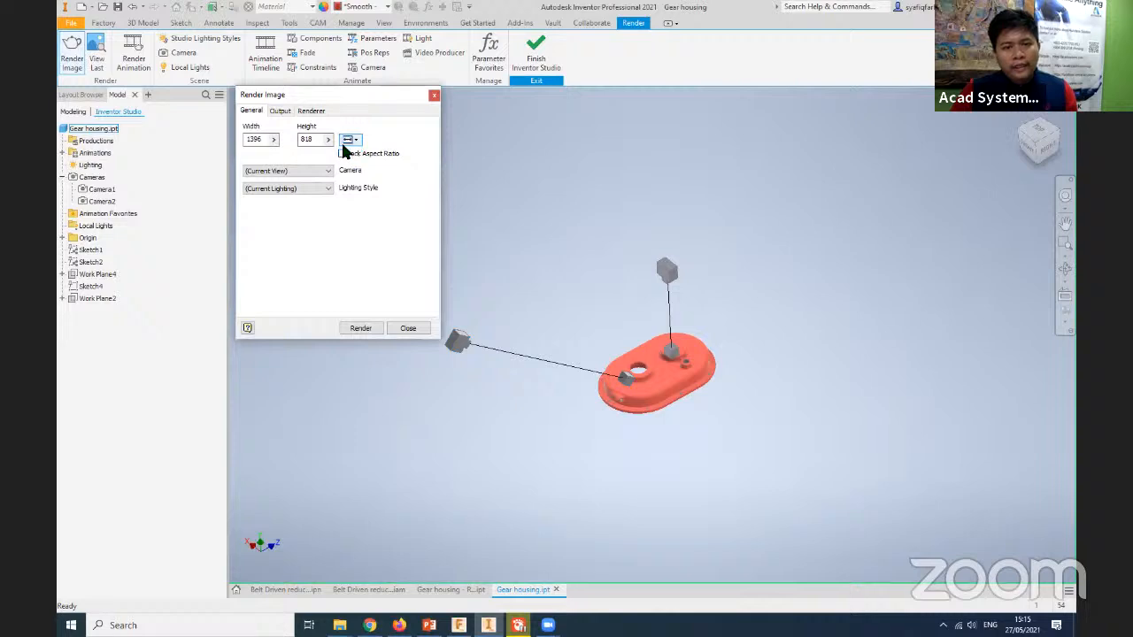
click(311, 171)
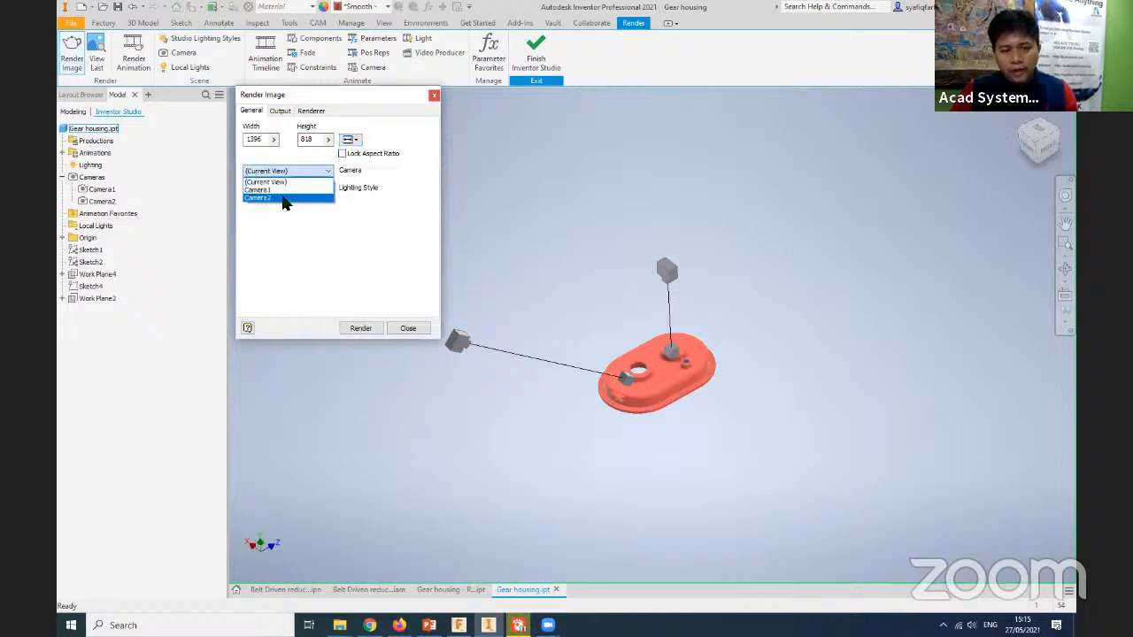
click(306, 111)
click(312, 110)
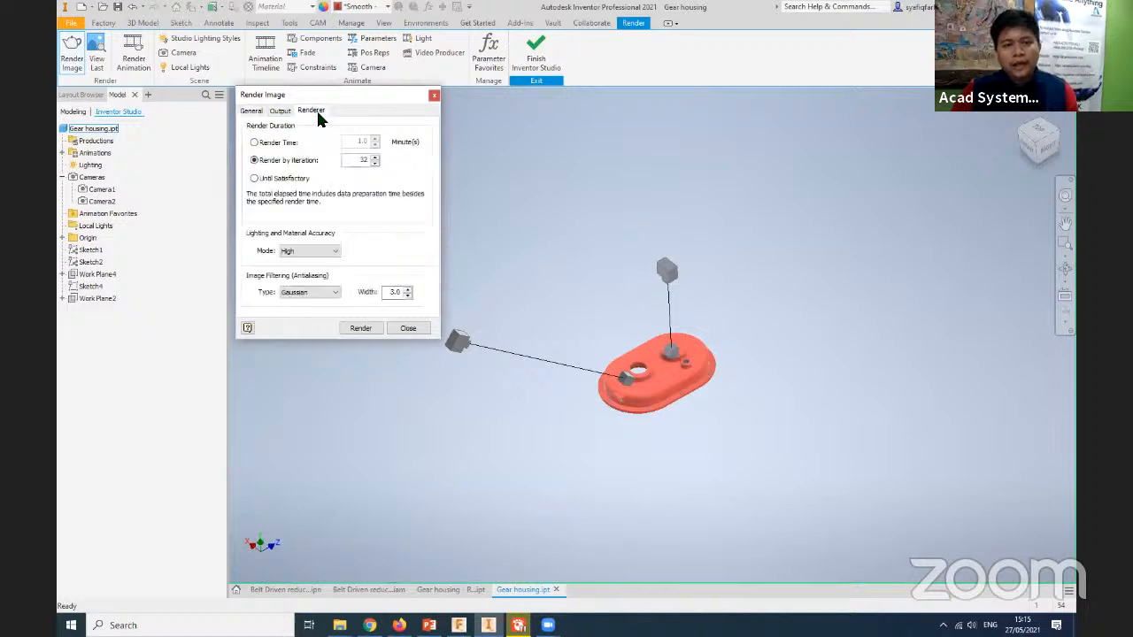
- Preview the render view through Camera1, and choose Camera2 as the render camera
click(253, 111)
click(285, 171)
click(277, 191)
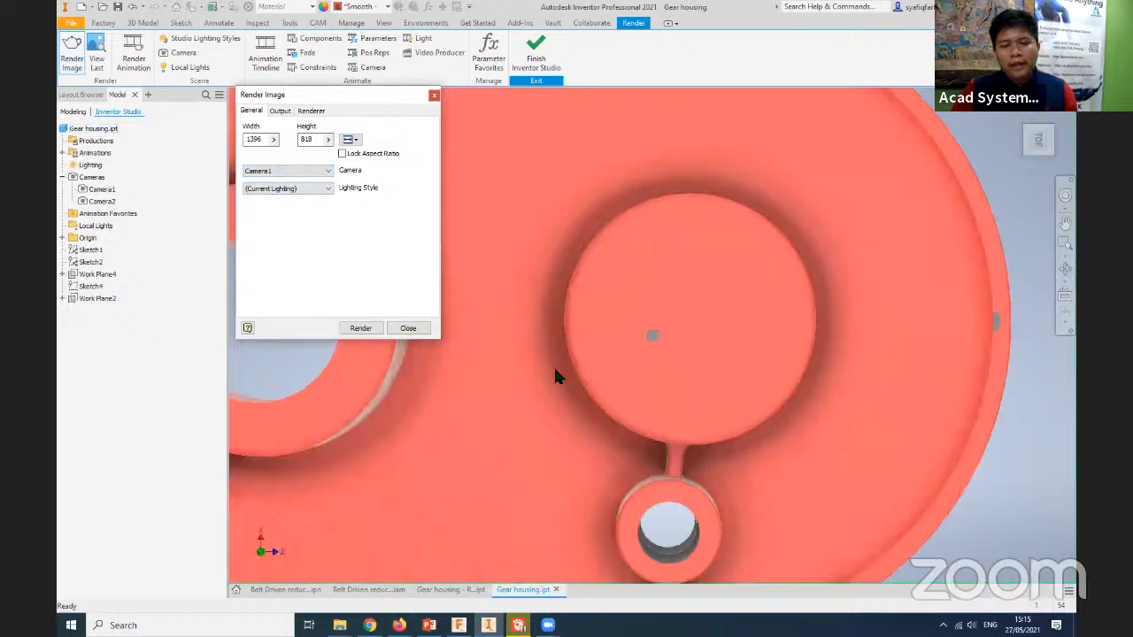
click(300, 172)
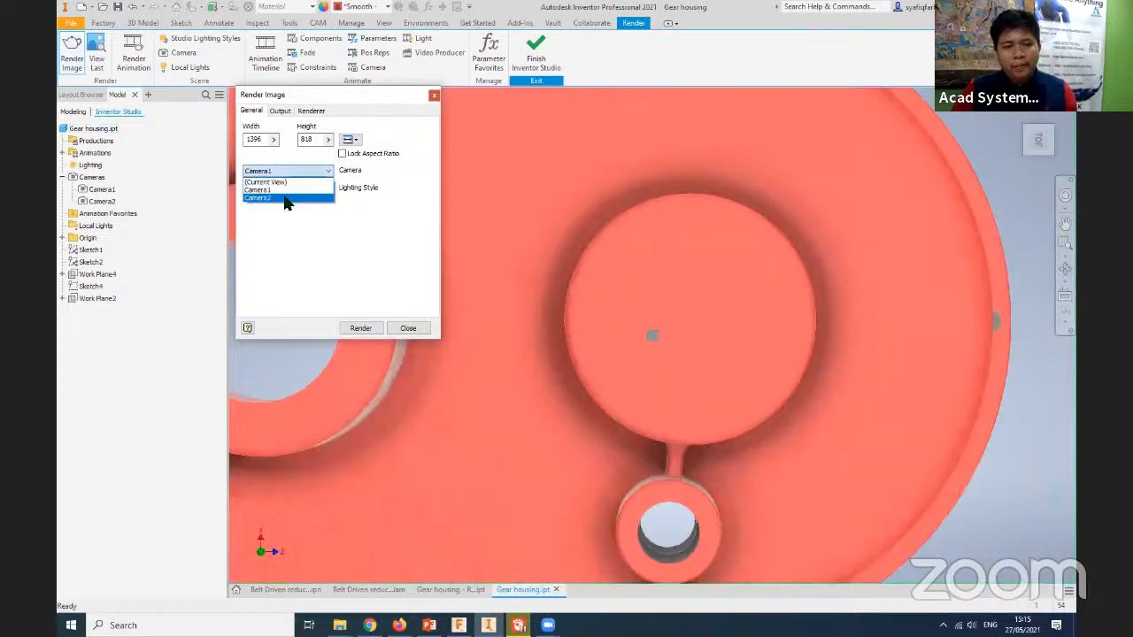
click(282, 196)
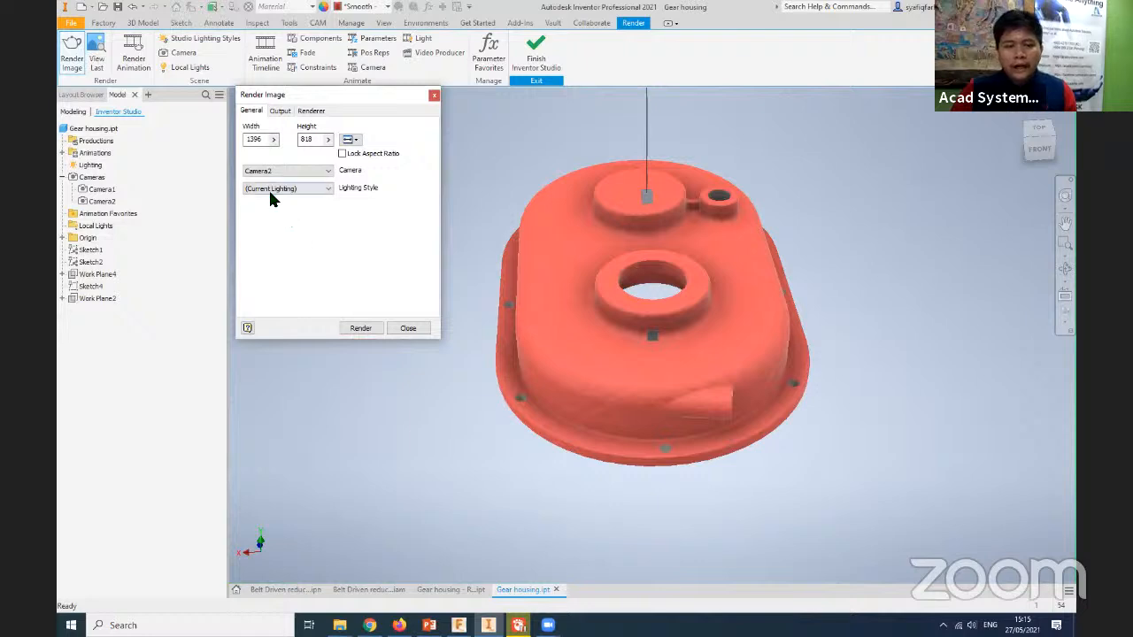
- Render the gear housing through Camera2 at 1396 by 818 with the current lighting, and close the render output and settings
click(362, 328)
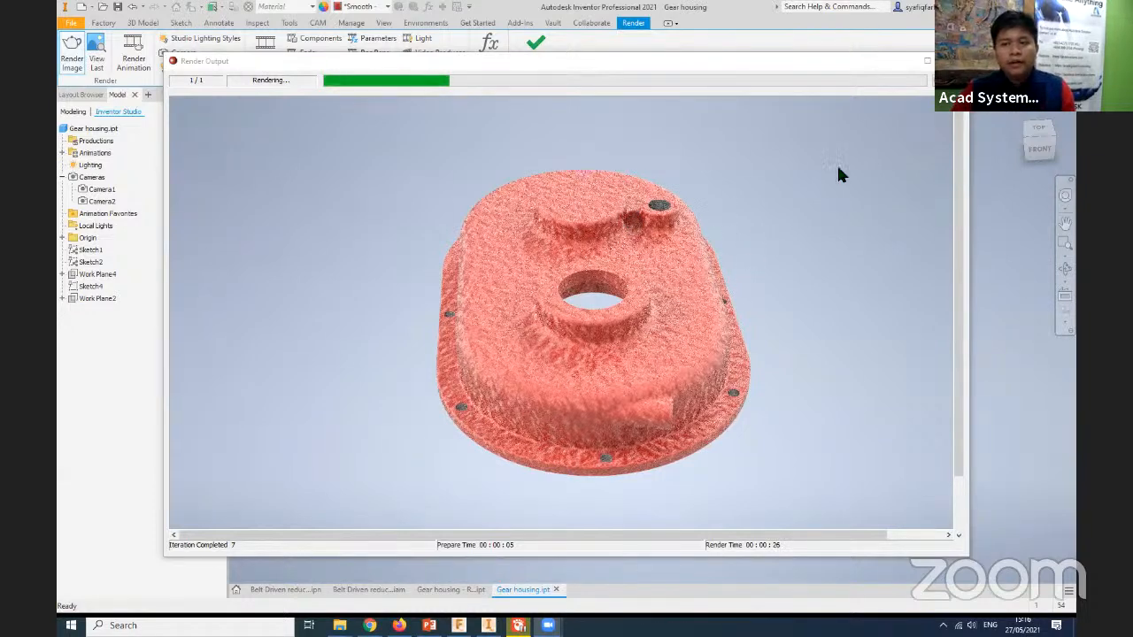
click(954, 61)
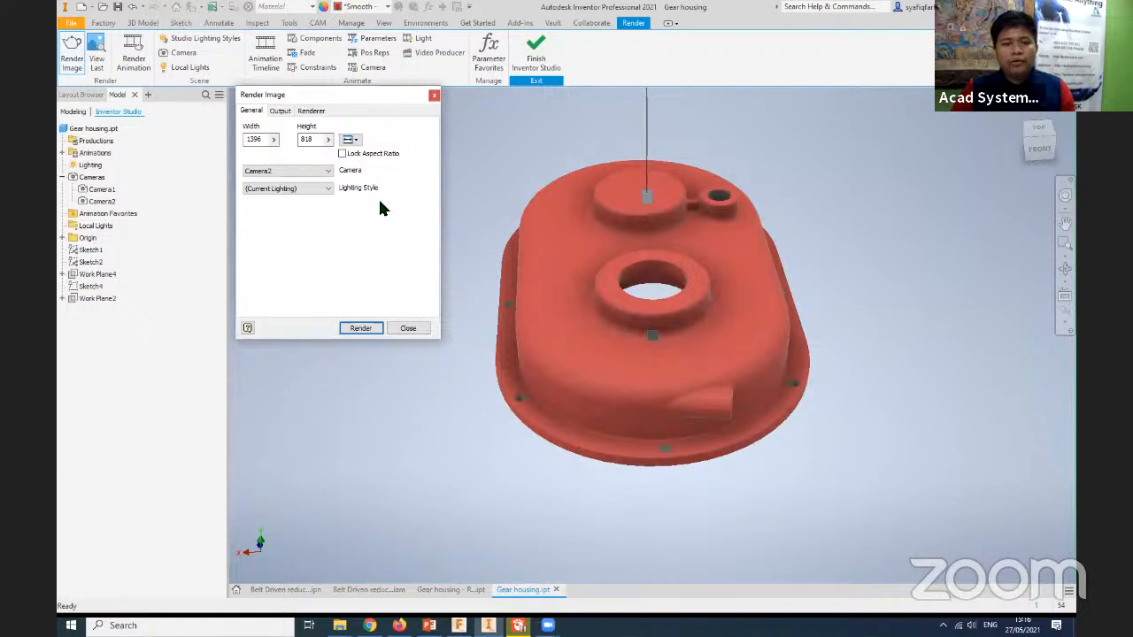
click(433, 96)
middle_drag(434, 270, 415, 305)
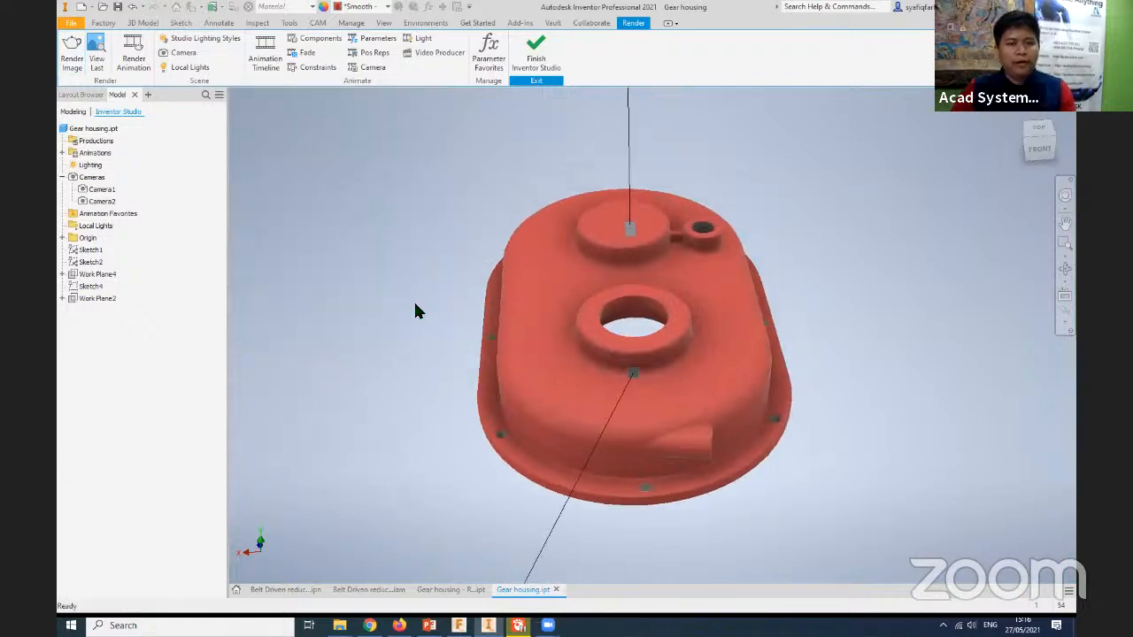
- Add a local spot light targeting the housing's side face near the small ring boss, positioned above the housing along the beam
click(185, 71)
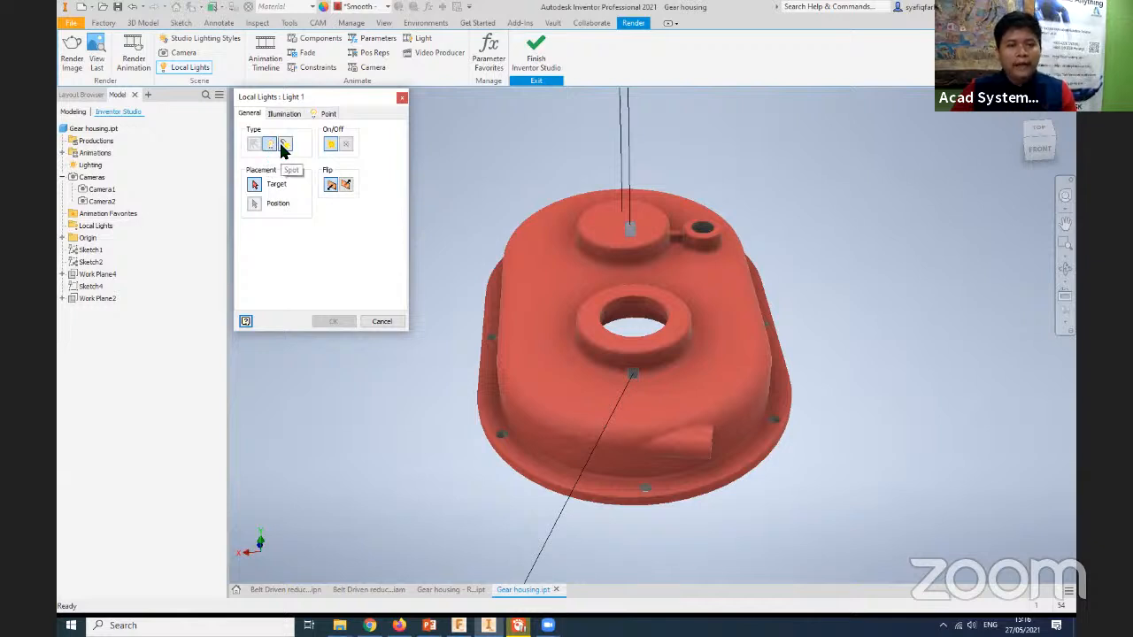
click(284, 146)
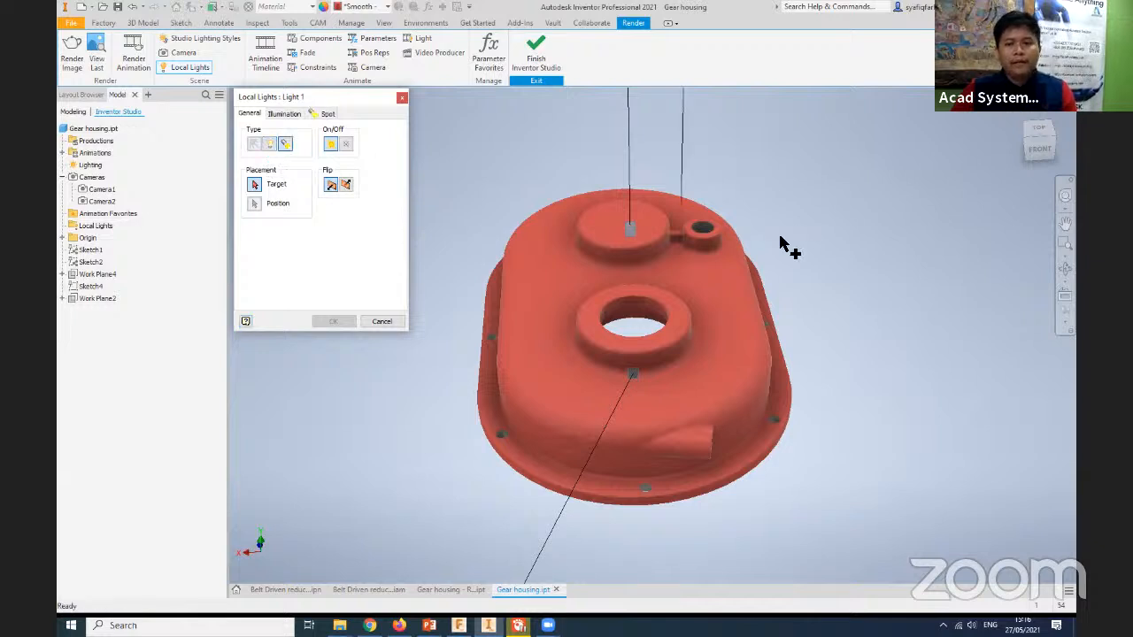
click(742, 259)
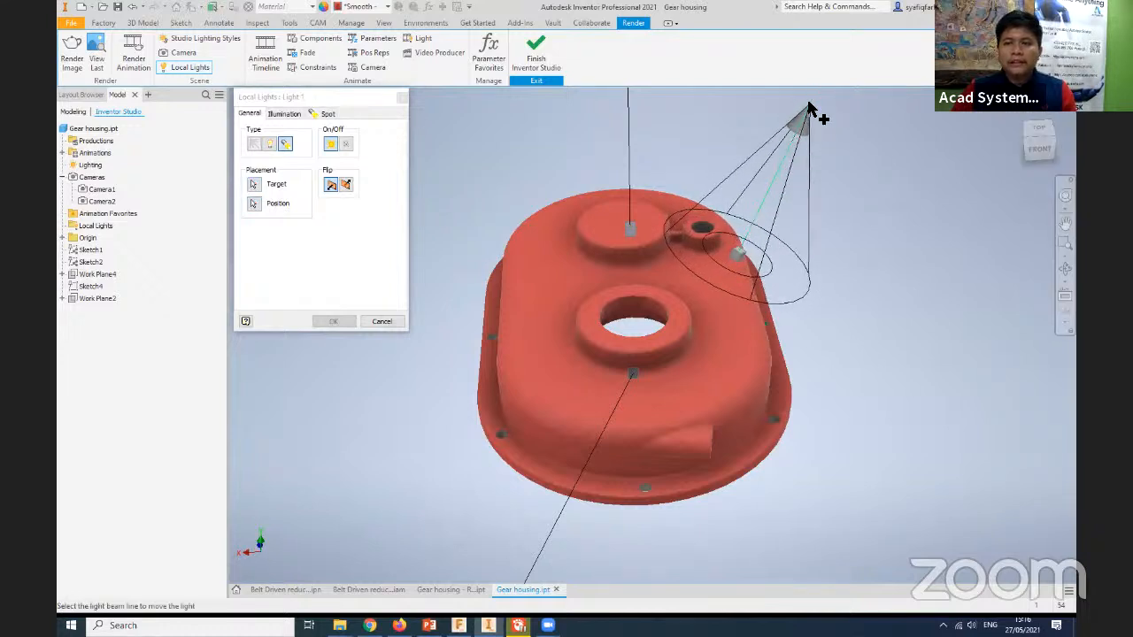
click(808, 108)
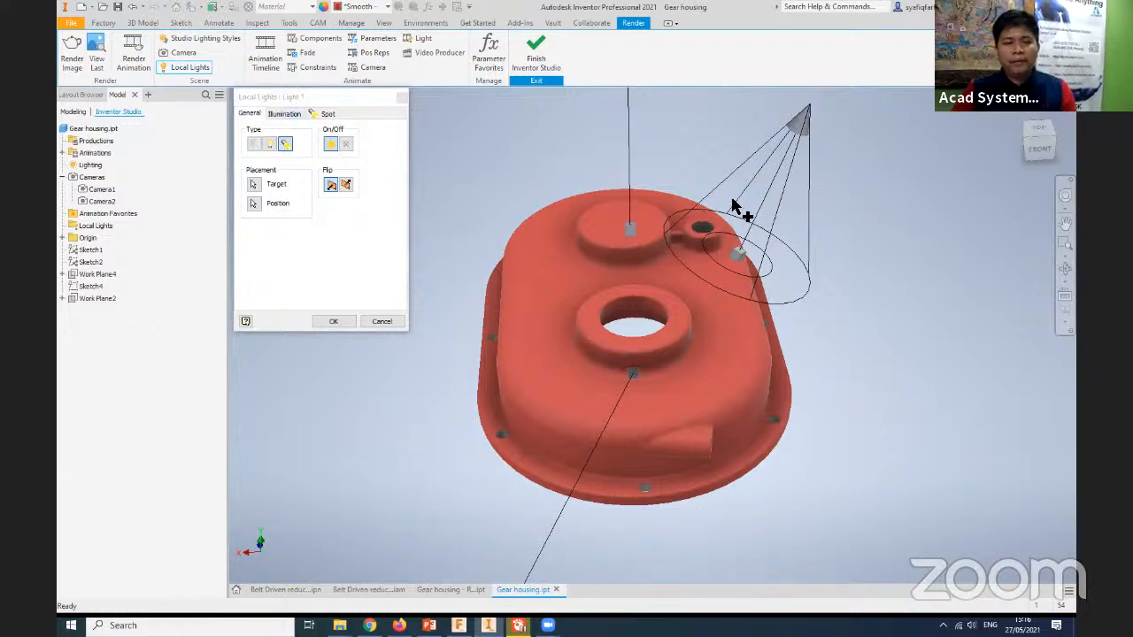
- Set the spot light's intensity to 41%, attenuation compensation to 64 and colour to light yellow, and confirm the light
click(284, 115)
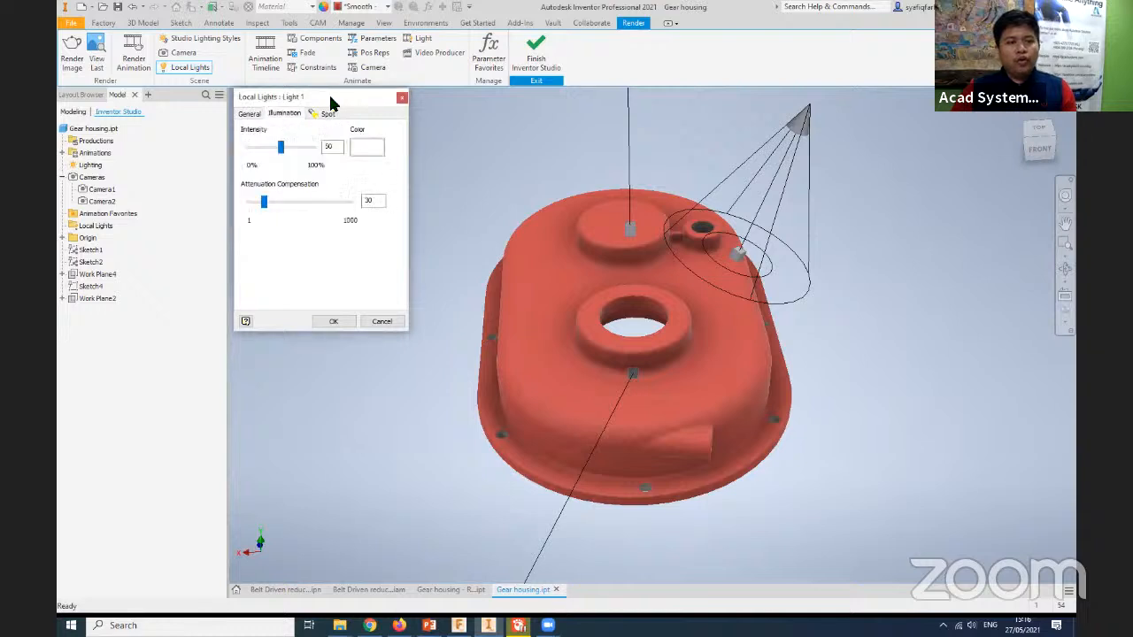
drag(330, 102, 361, 105)
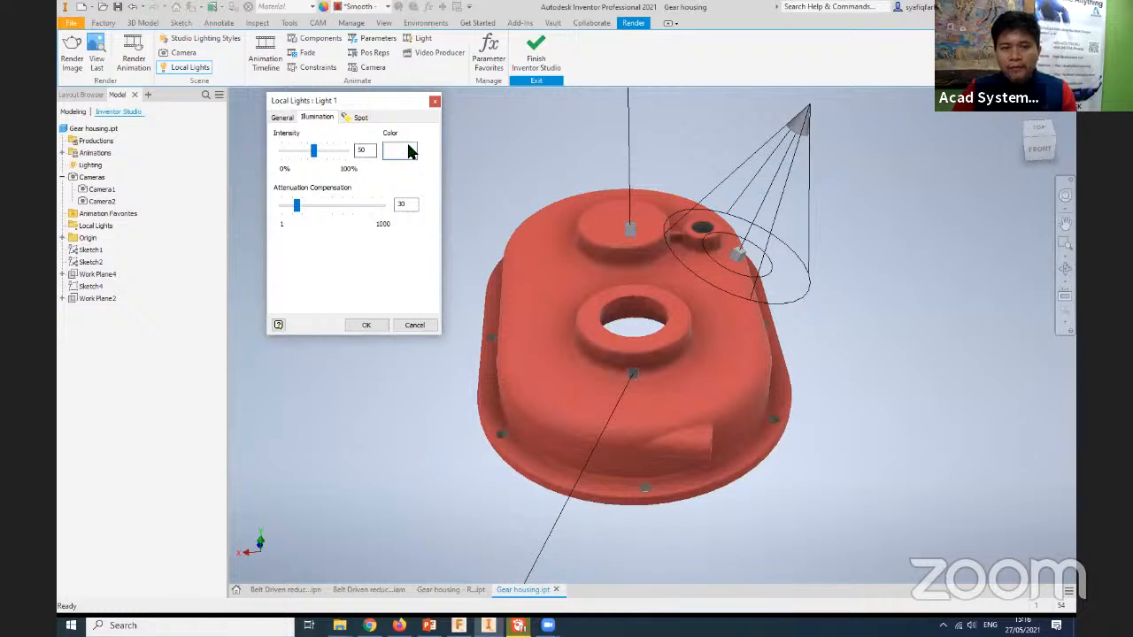
mouse_move(315, 154)
mouse_down()
mouse_move(329, 156)
mouse_move(294, 153)
mouse_up()
drag(298, 209, 315, 209)
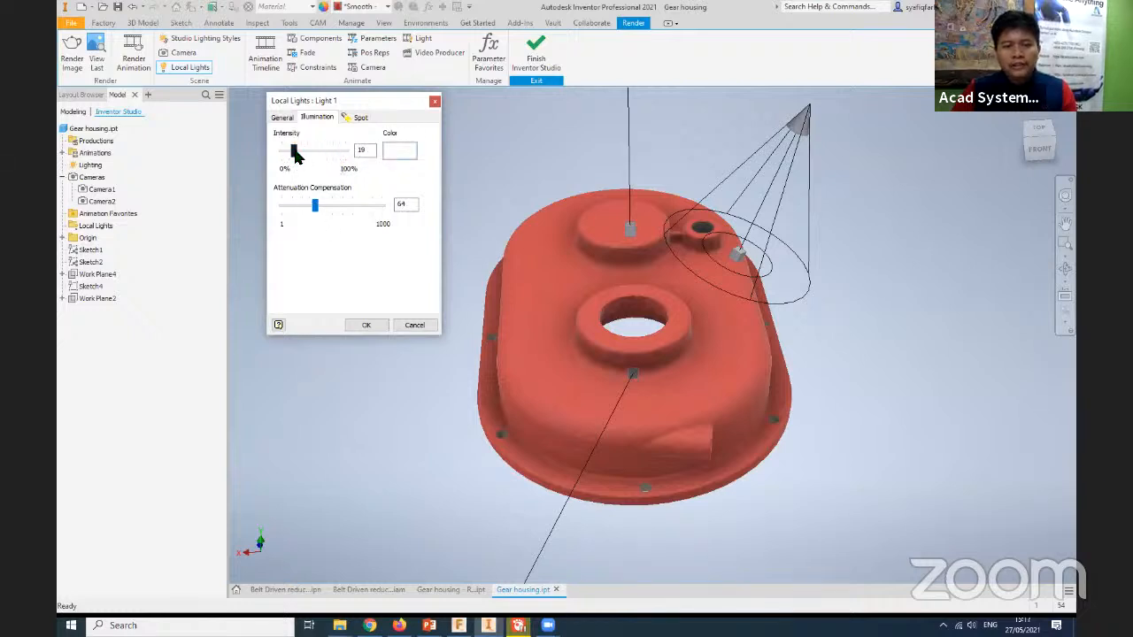
drag(295, 151, 301, 152)
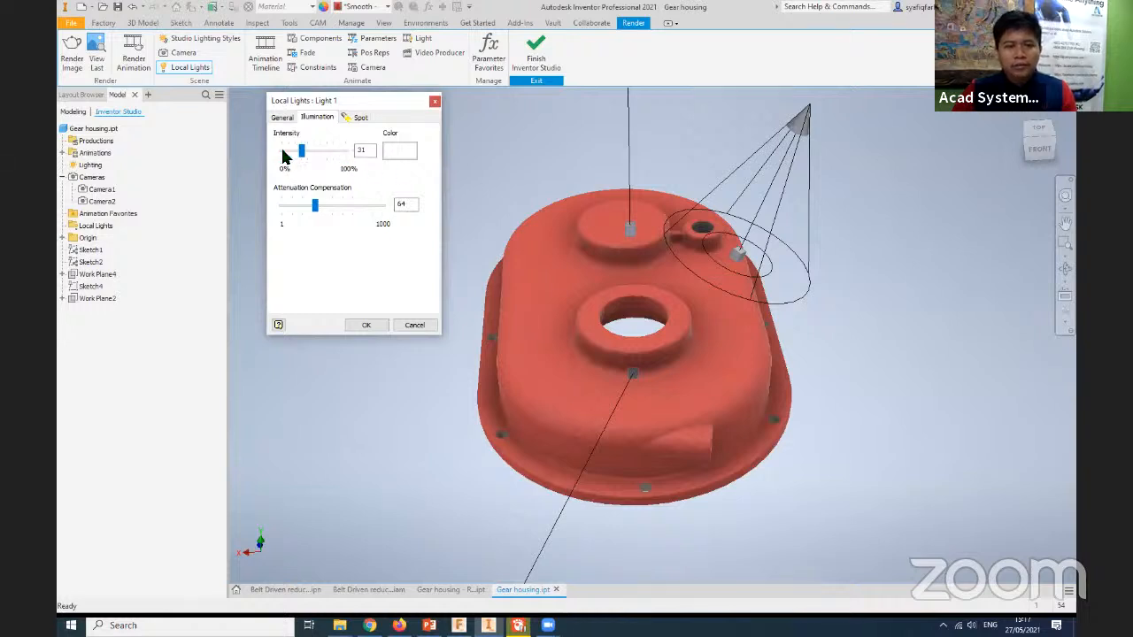
click(398, 152)
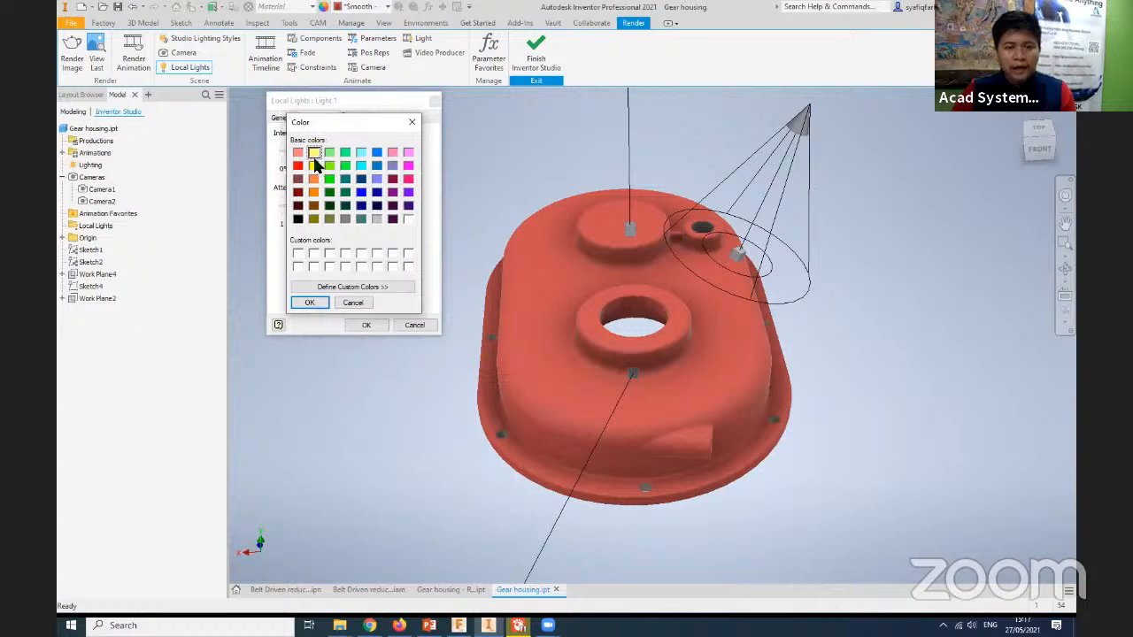
click(310, 303)
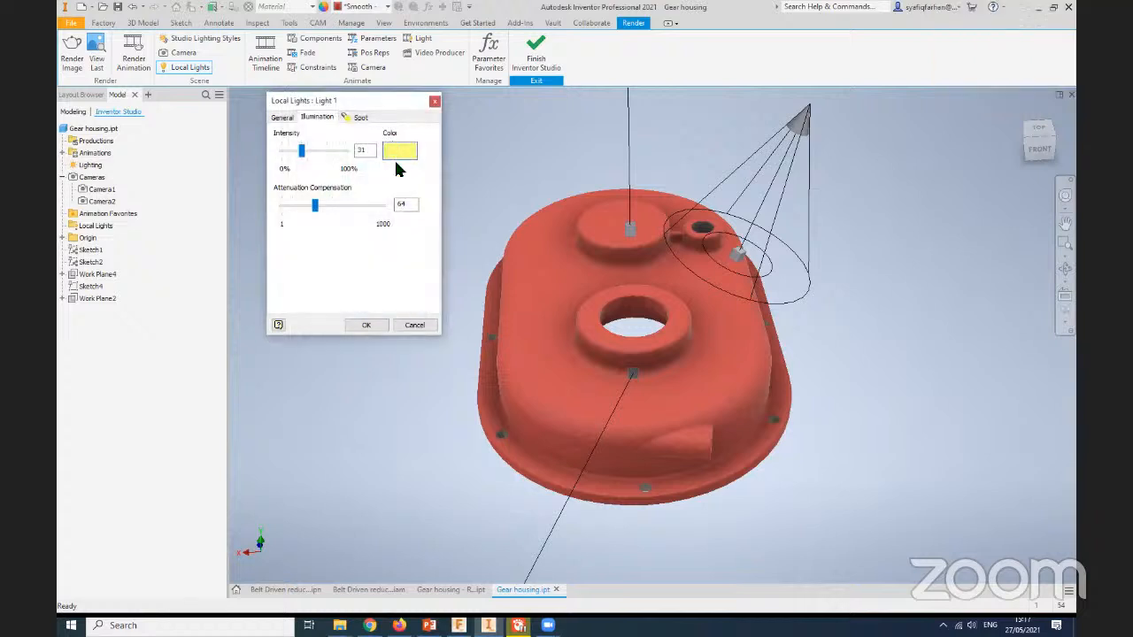
click(309, 152)
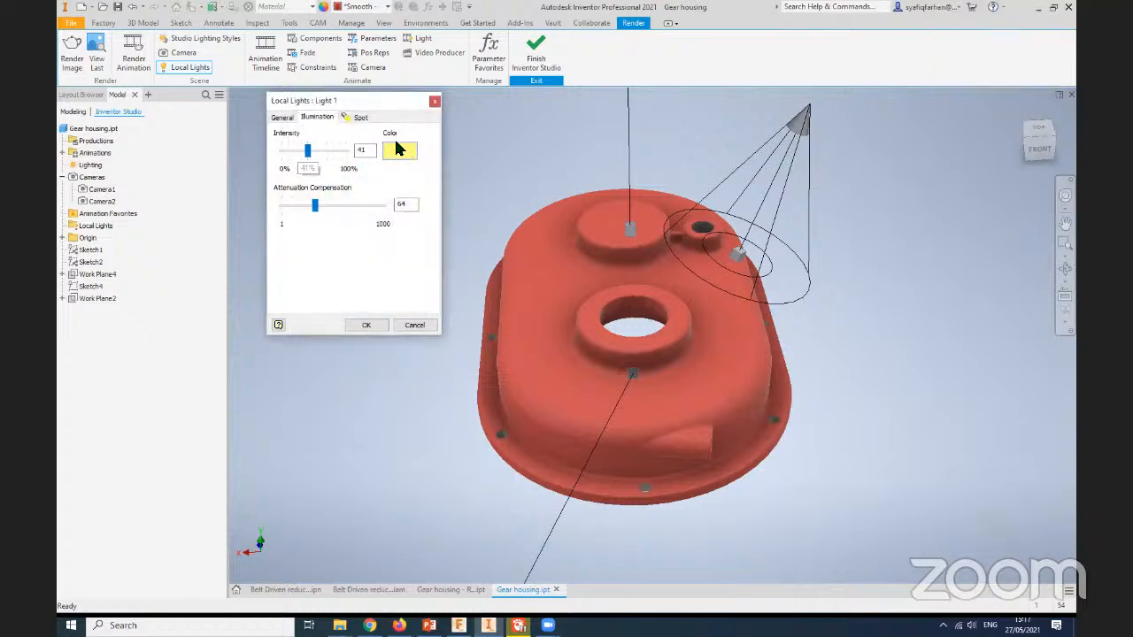
click(365, 325)
- Render the housing through Camera2 with the local spot light added, and close the render output
middle_drag(405, 358, 417, 377)
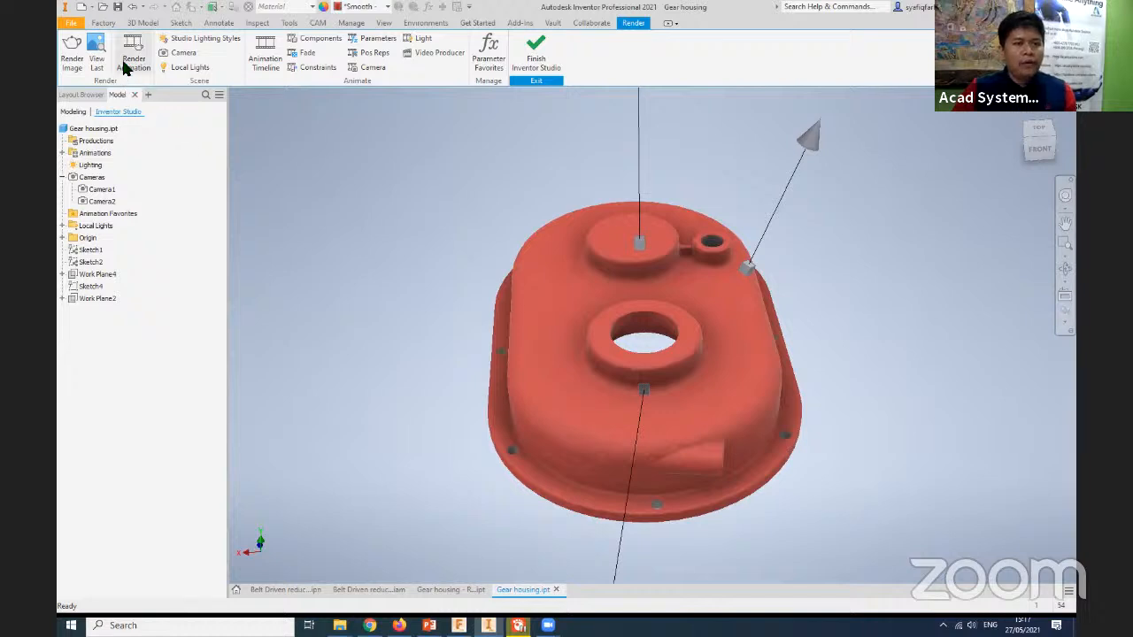
click(71, 50)
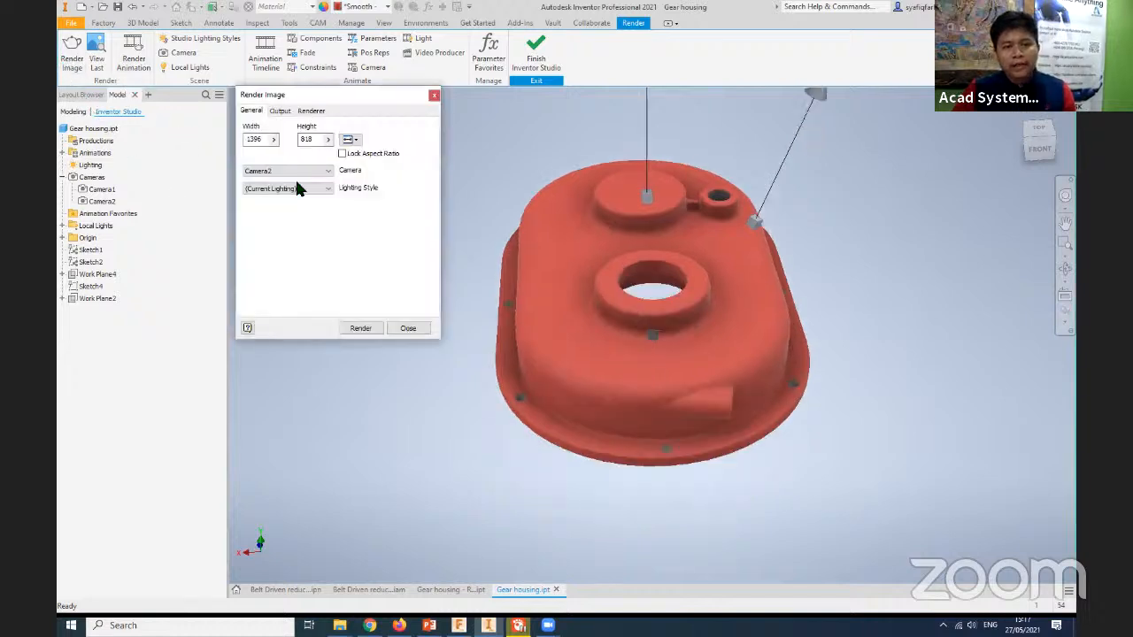
click(360, 329)
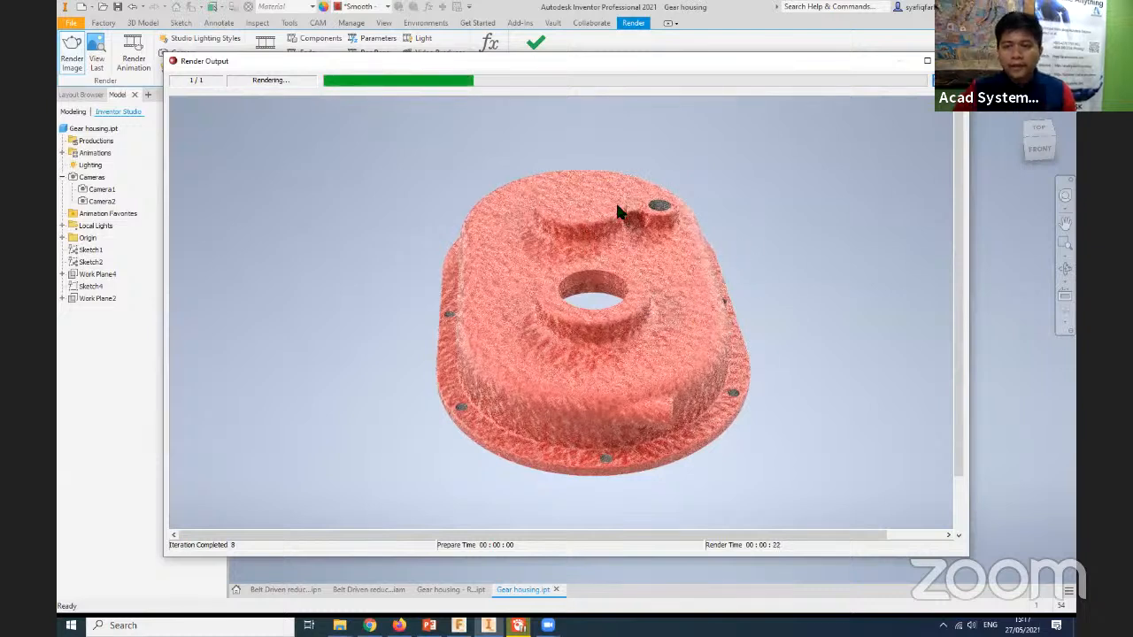
click(955, 61)
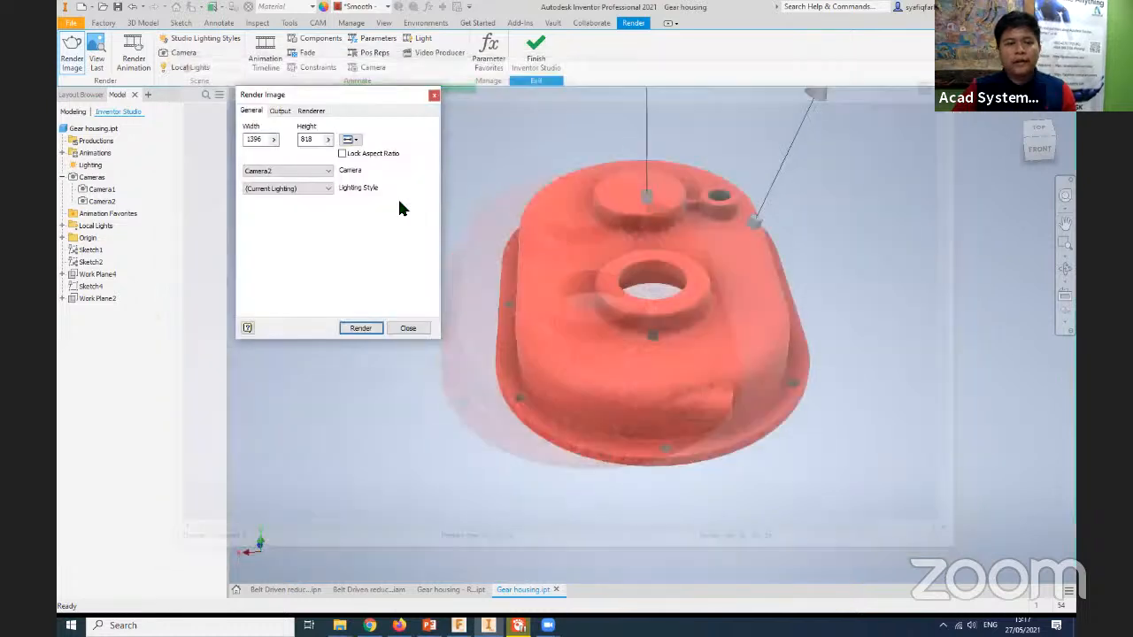
- Close the render settings, examine the global studio lighting styles, and close the styles without changing them
click(434, 95)
right_click(89, 166)
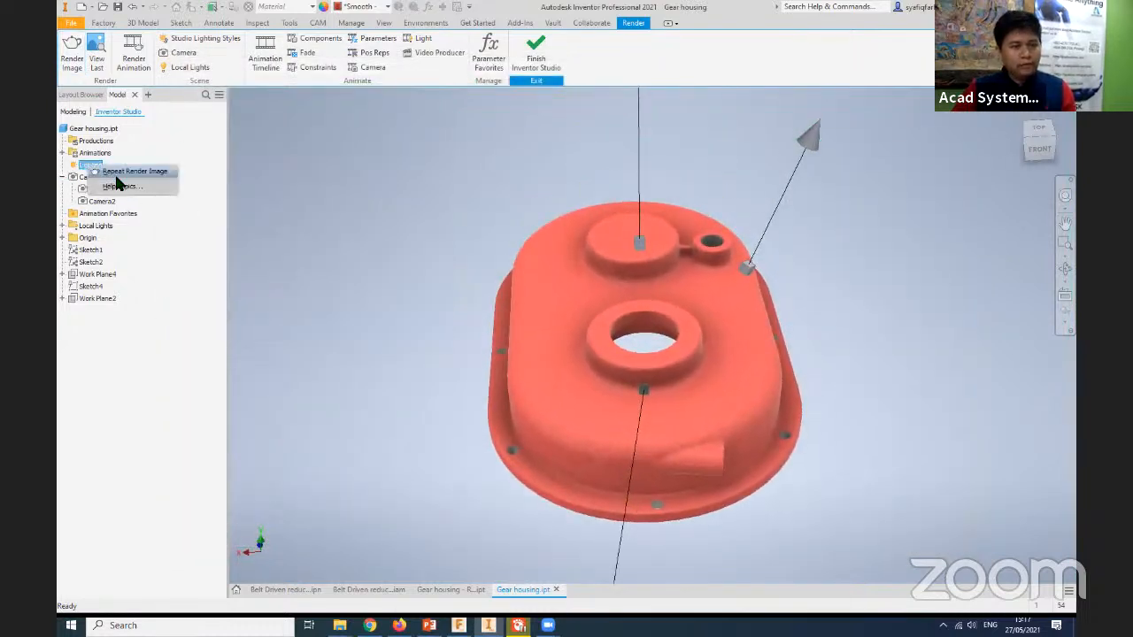
click(88, 166)
double_click(89, 165)
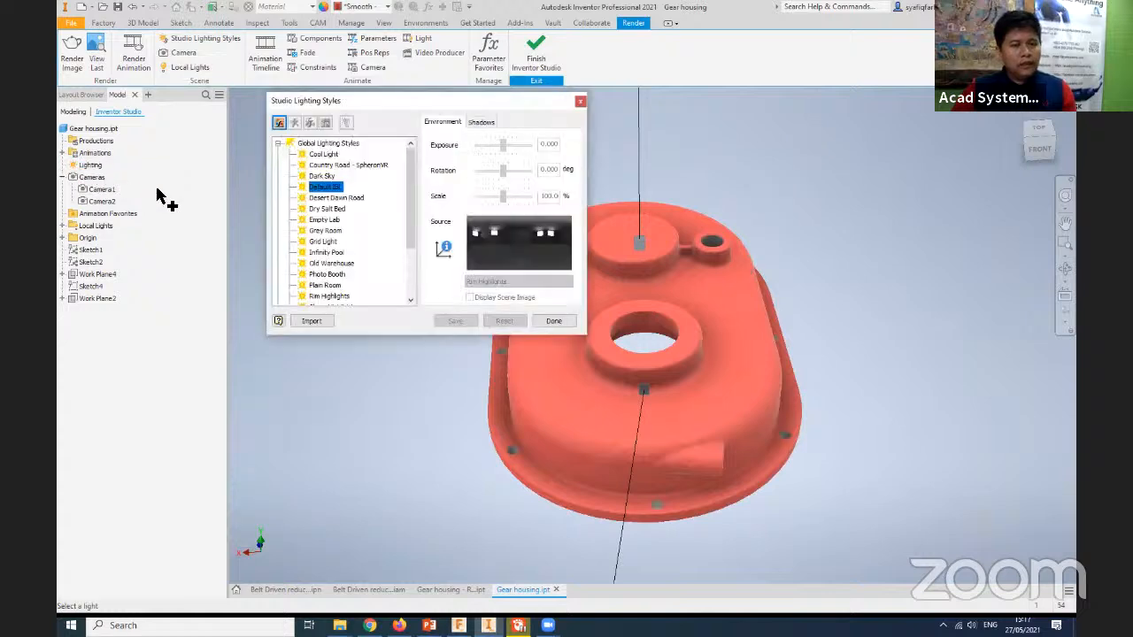
drag(403, 99, 383, 95)
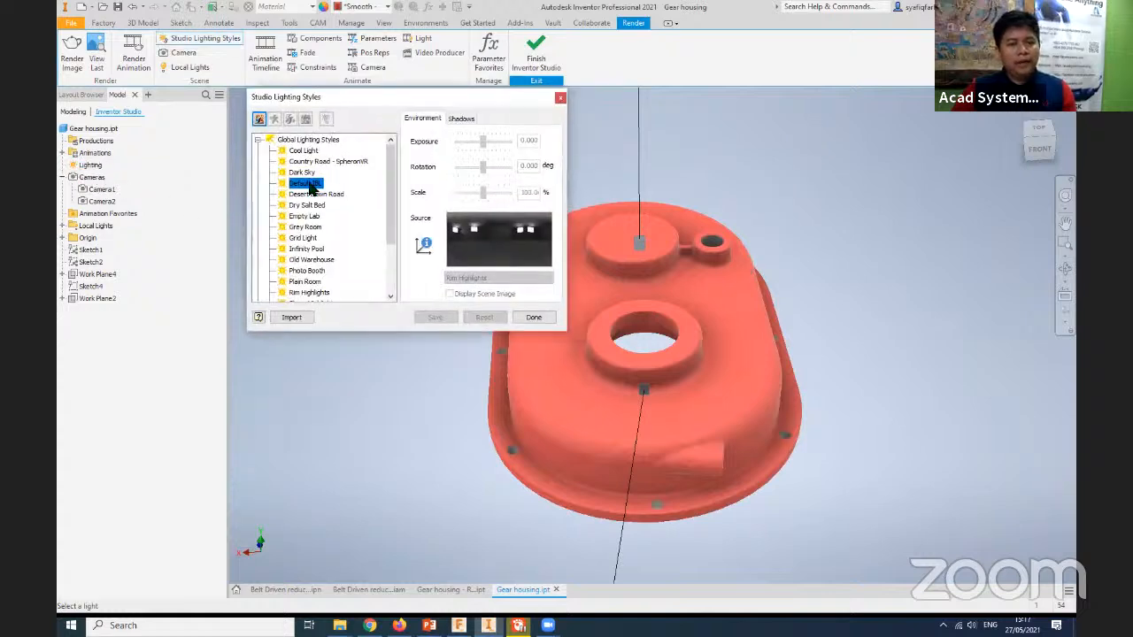
click(546, 315)
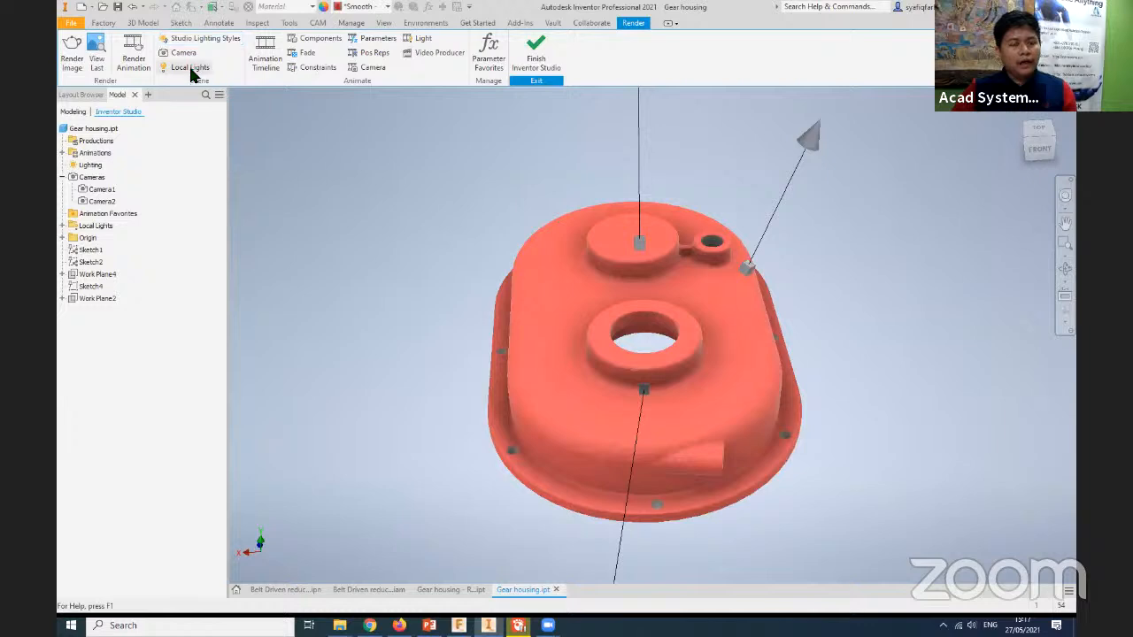
- Add a local point light targeting the housing's side face opposite the small ring boss, positioned above the housing along the beam
click(190, 67)
click(521, 283)
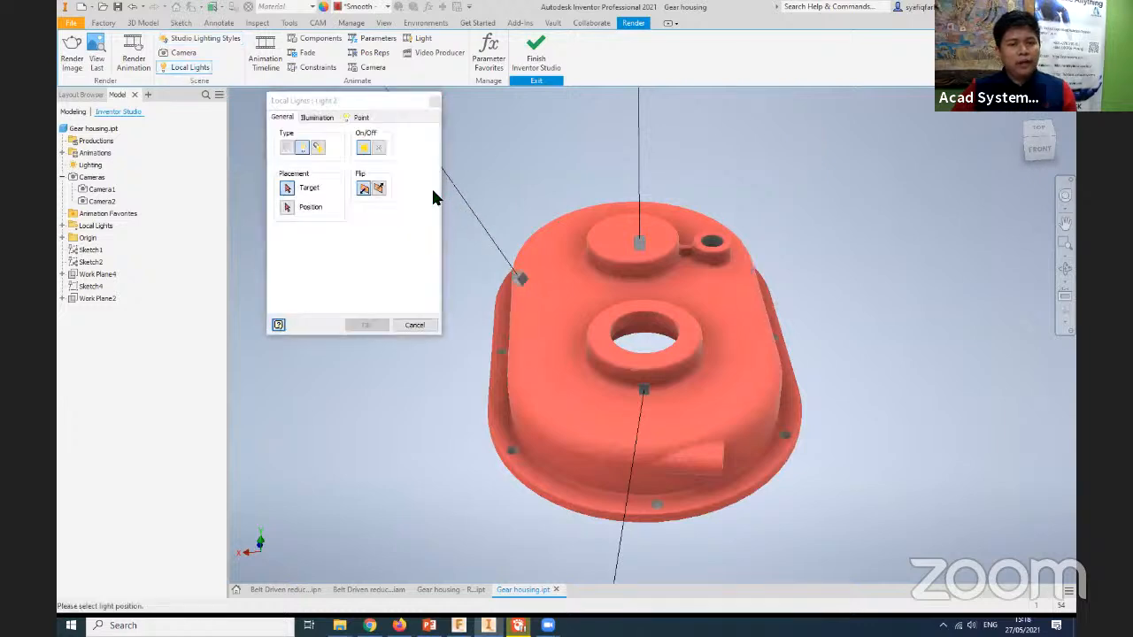
middle_drag(536, 315, 577, 352)
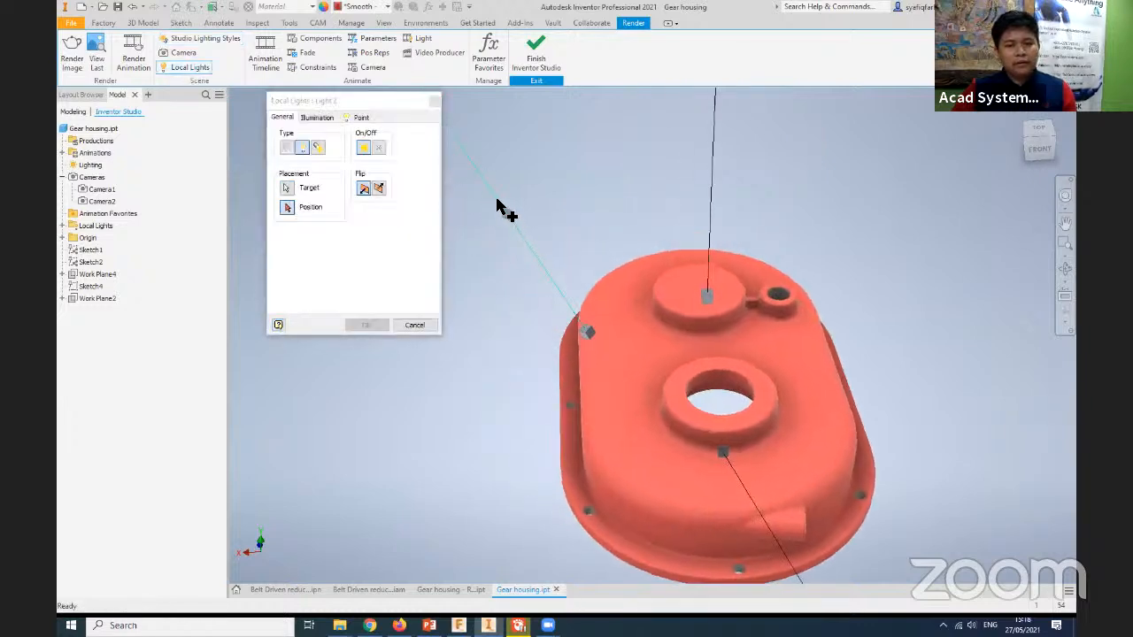
click(480, 179)
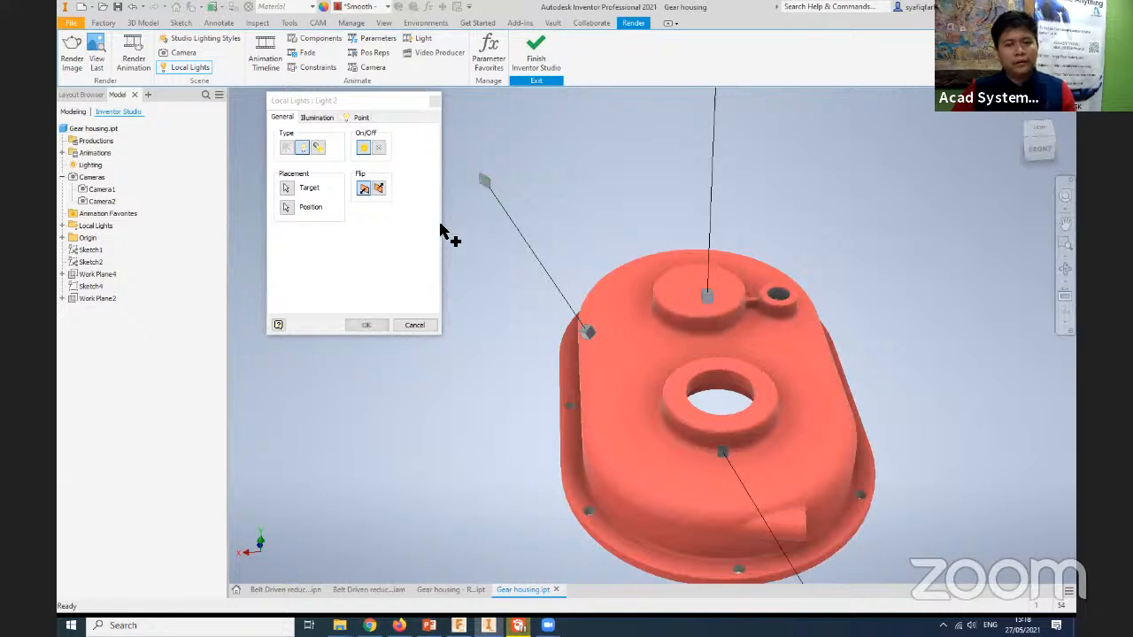
- Set the point light's intensity to 100%, colour to yellow and attenuation compensation to 110, and confirm the light
click(317, 116)
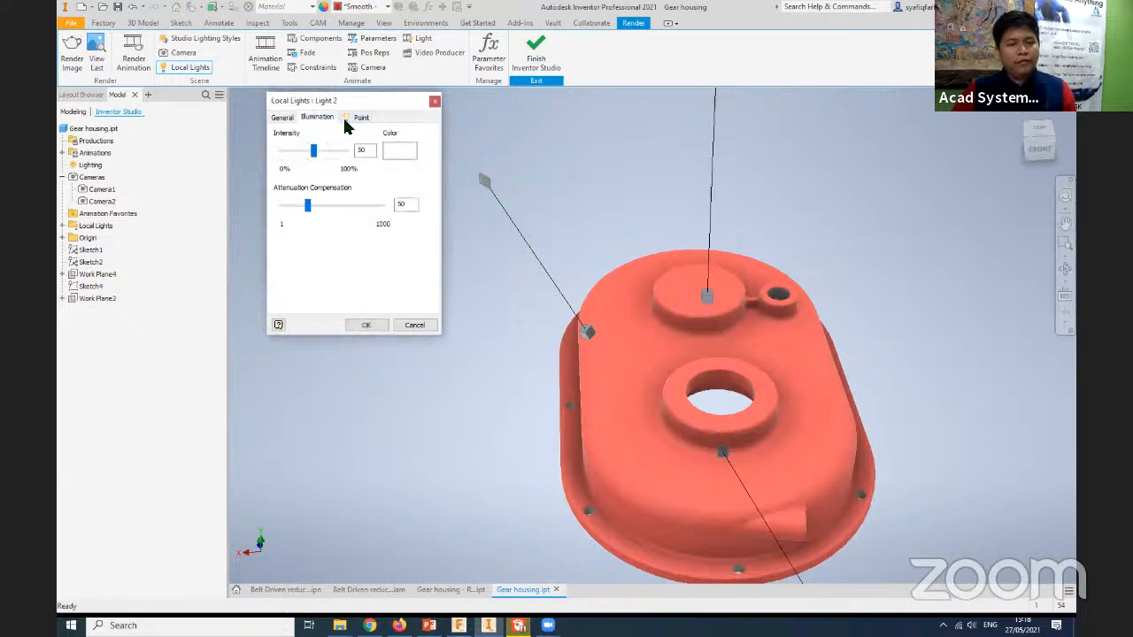
click(358, 117)
click(317, 117)
drag(320, 151, 420, 162)
click(415, 159)
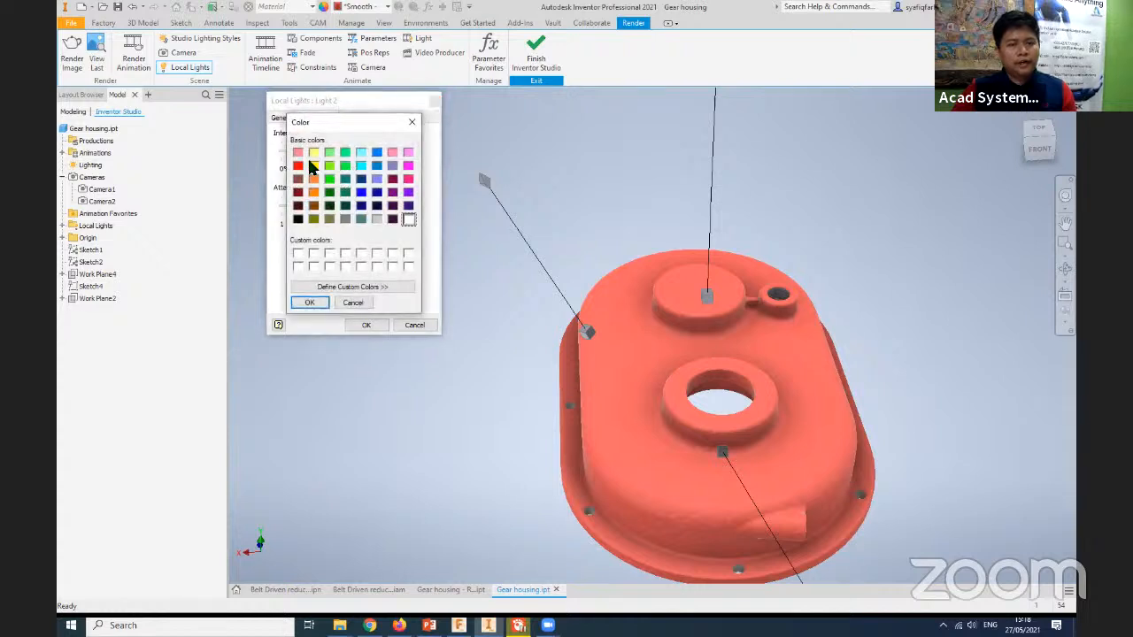
click(314, 165)
click(309, 301)
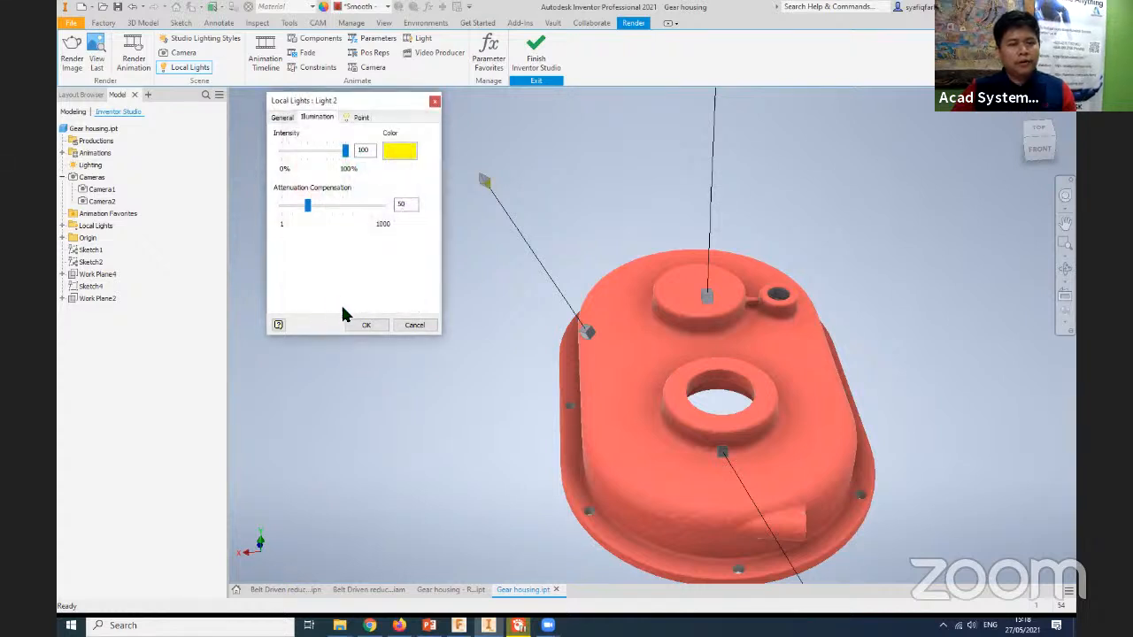
drag(320, 207, 333, 207)
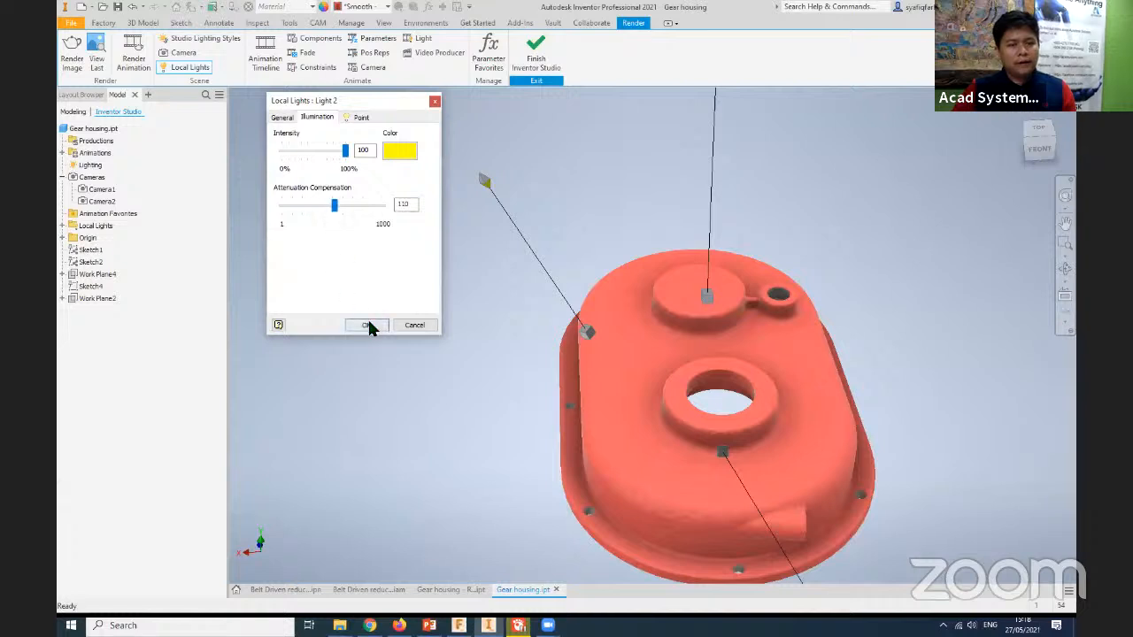
click(369, 326)
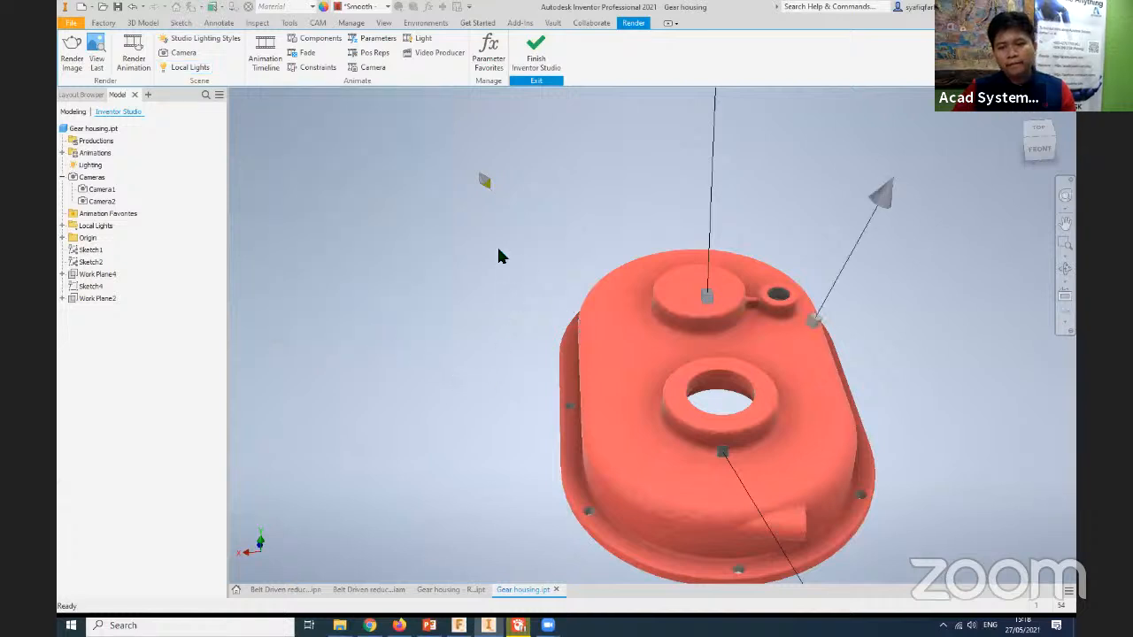
- Review the preset image sizes, and render the housing through Camera2 at 1396 by 818 with the current lighting
scroll(496, 239, up, 3)
scroll(493, 217, down, 3)
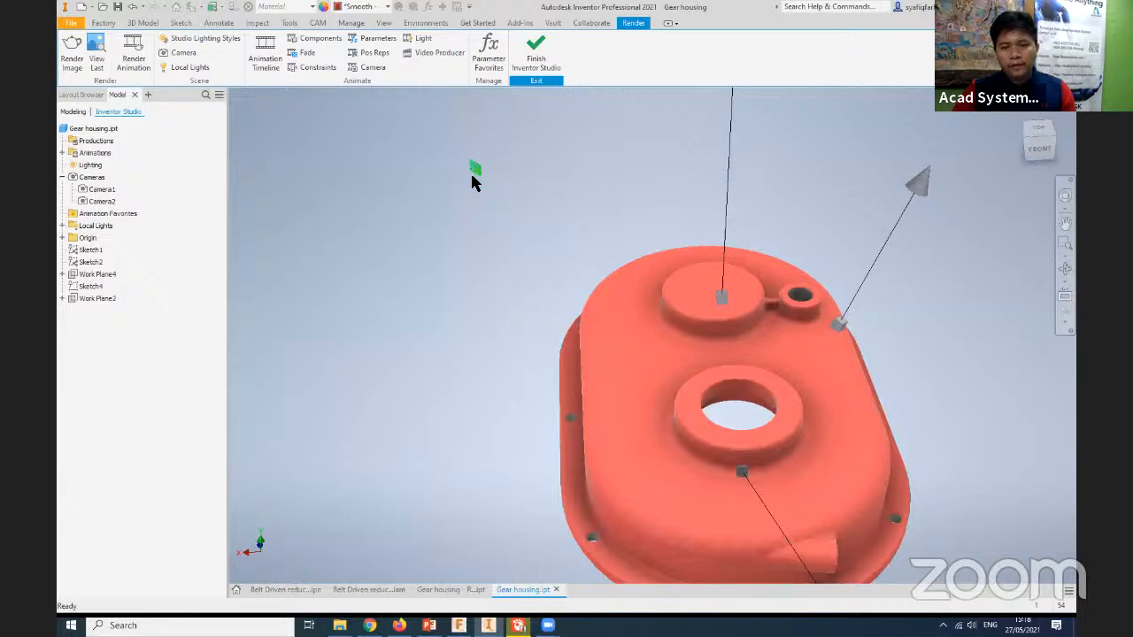
scroll(511, 354, down, 2)
scroll(469, 371, up, 4)
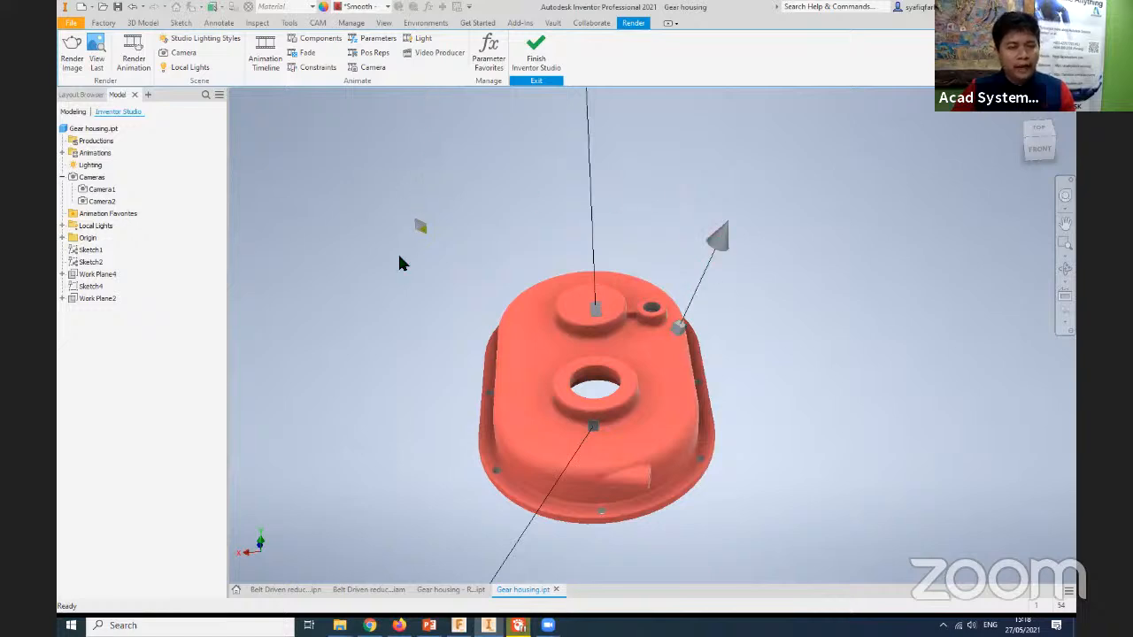
click(72, 51)
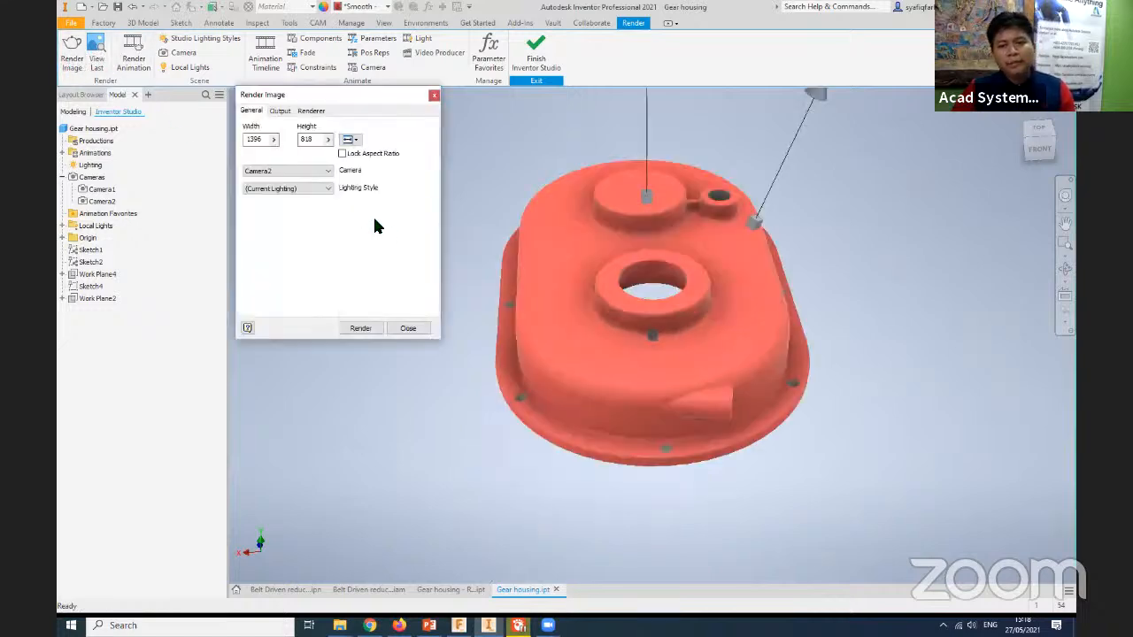
click(309, 172)
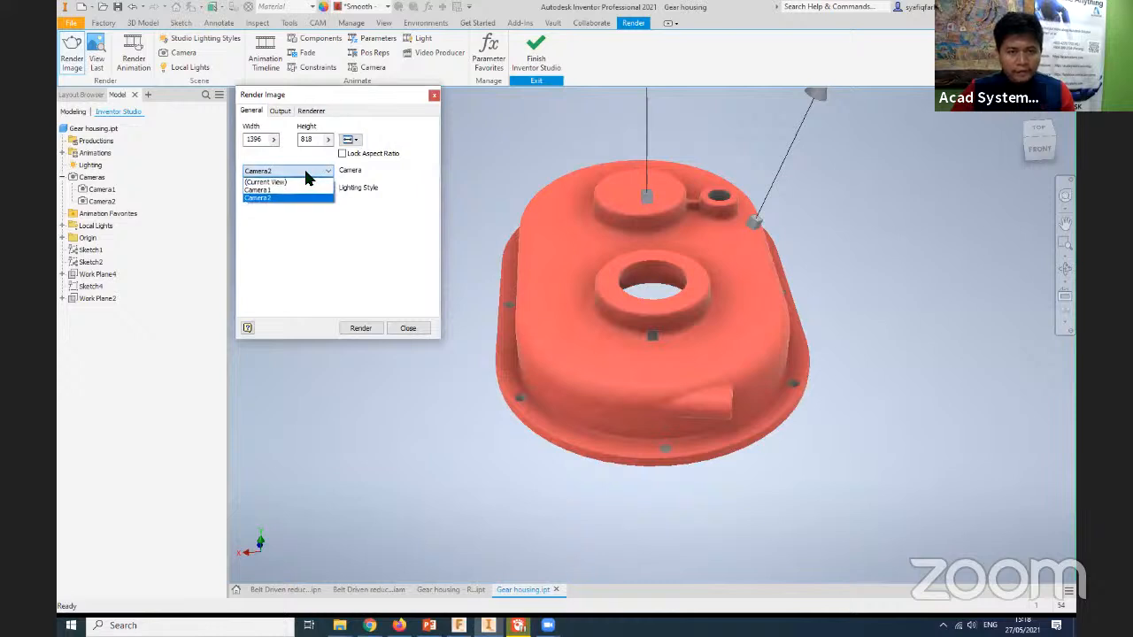
click(276, 135)
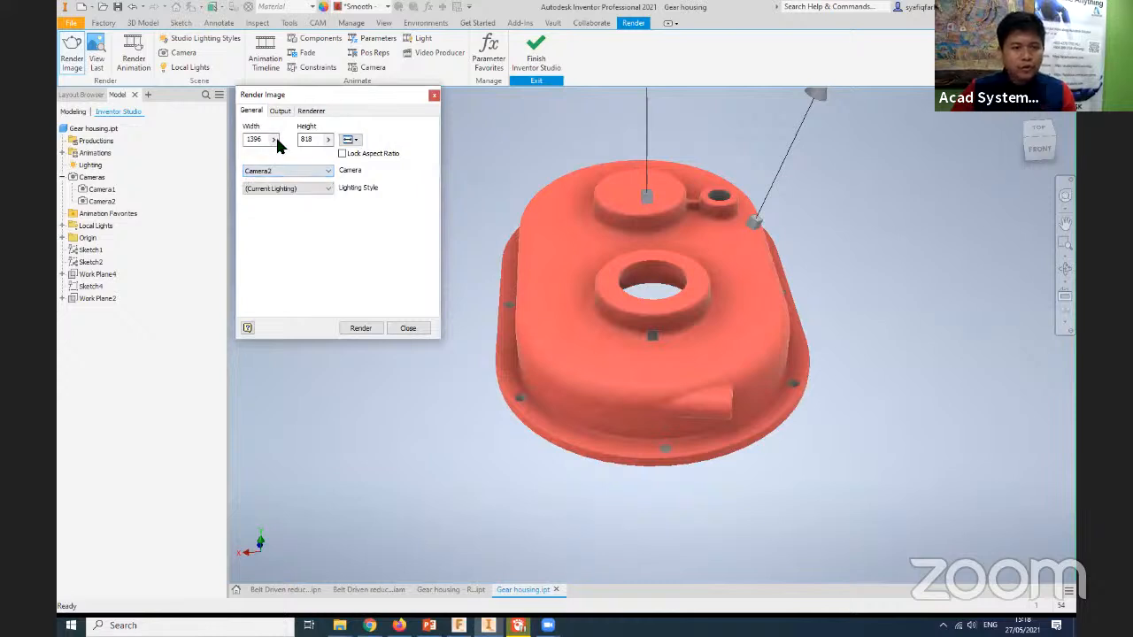
click(354, 139)
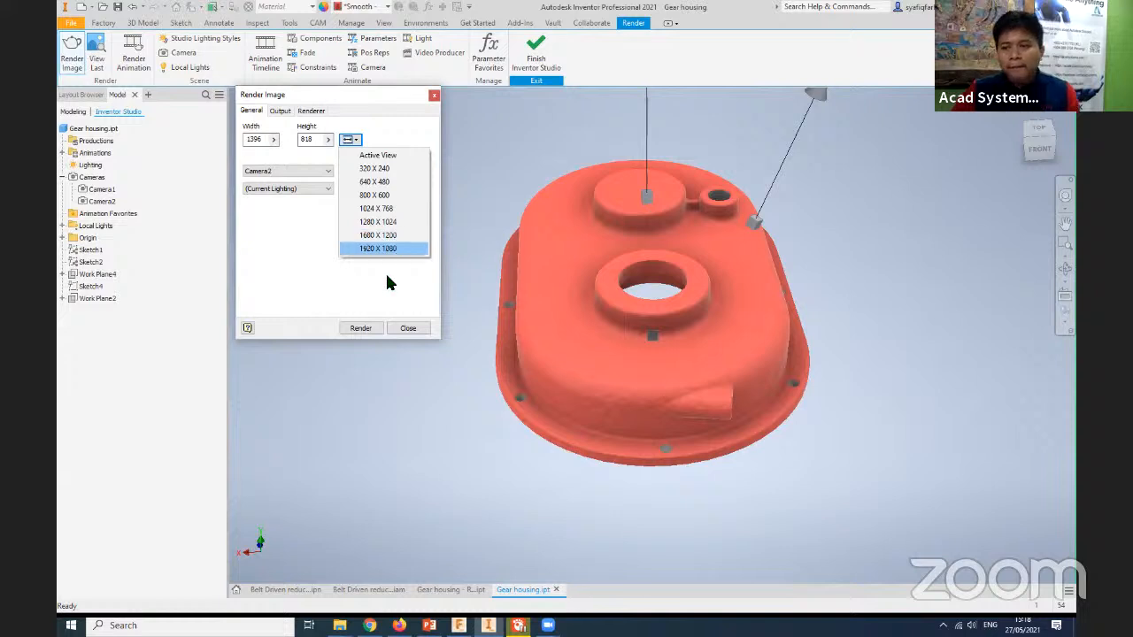
click(306, 249)
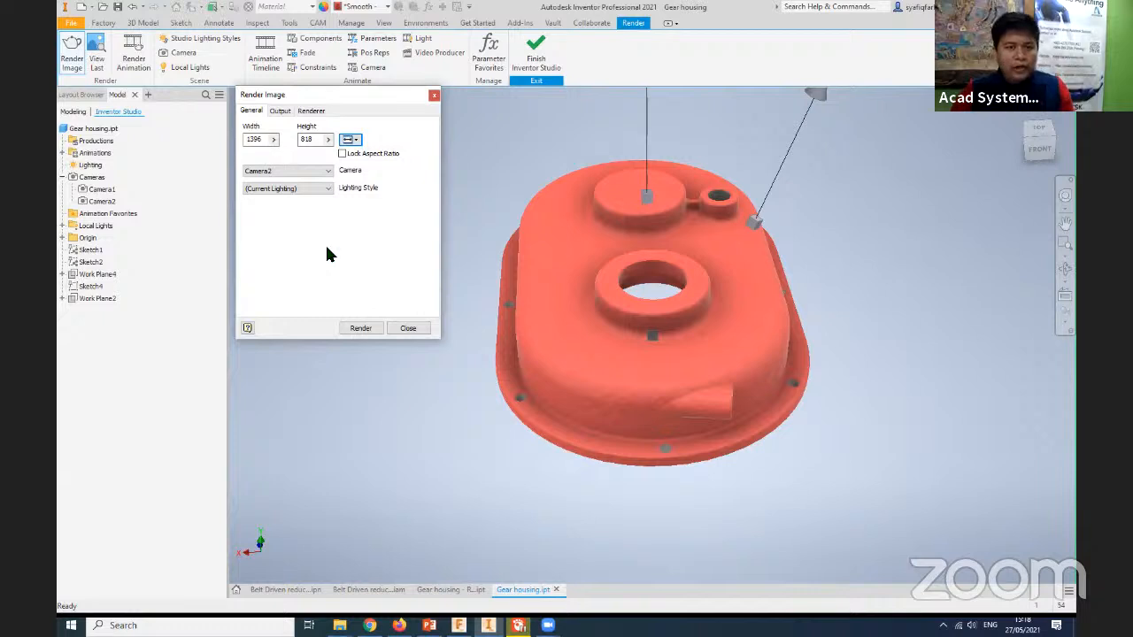
click(349, 139)
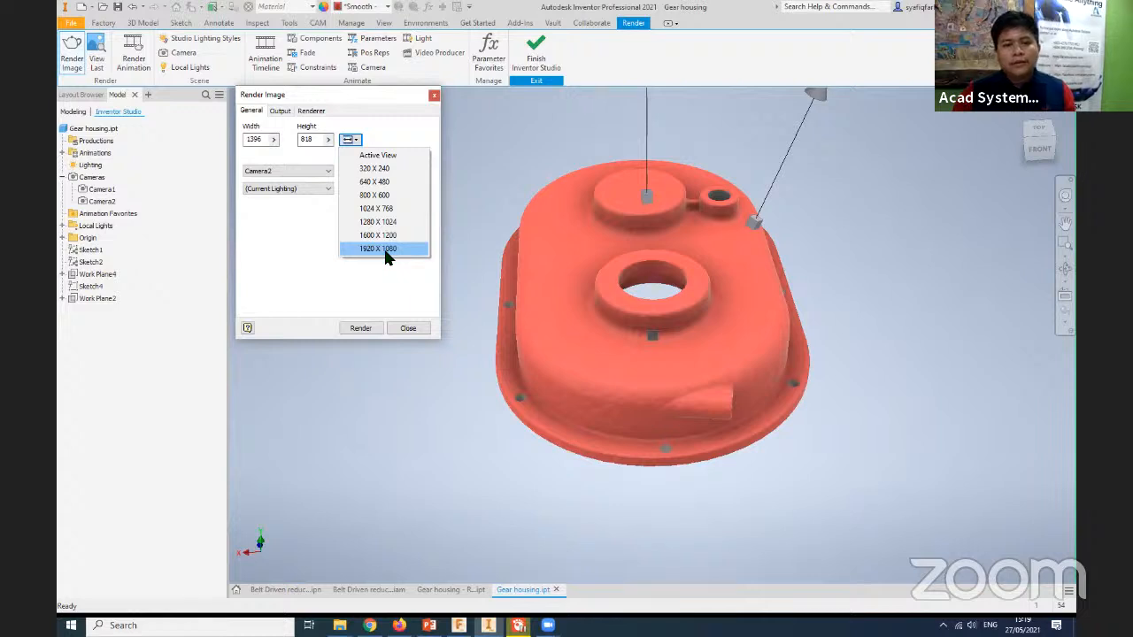
click(309, 270)
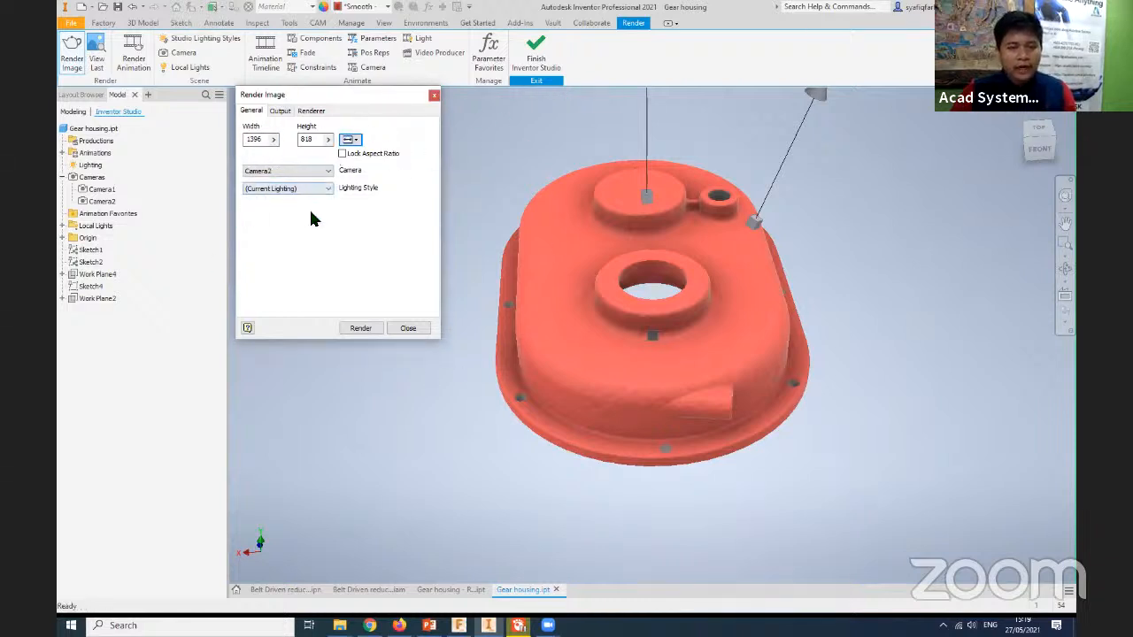
click(360, 329)
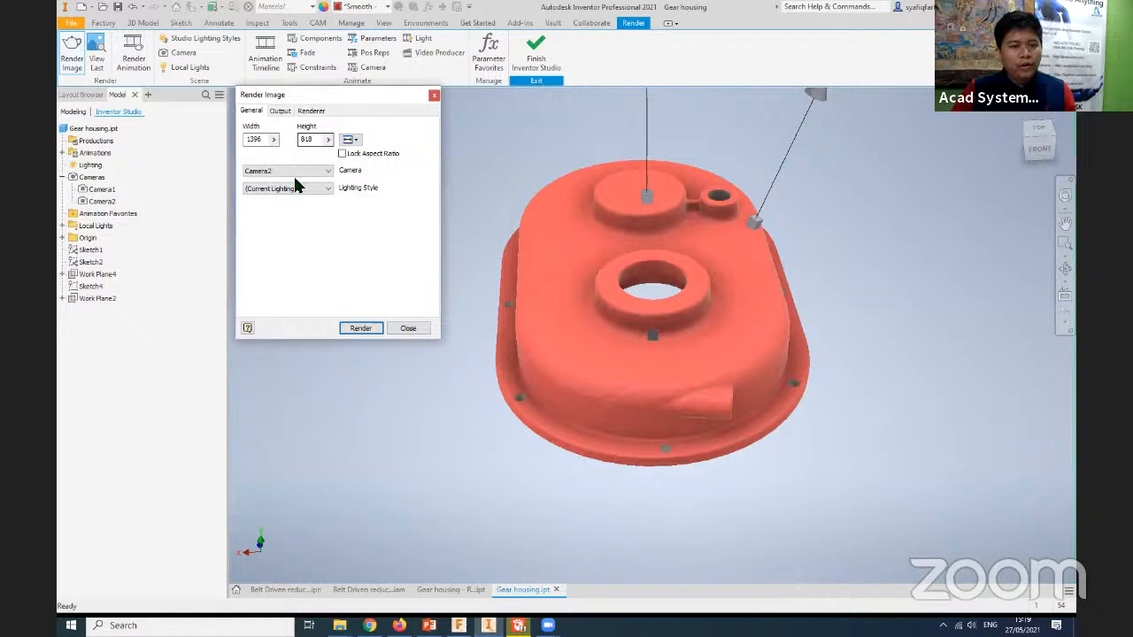
- Render the housing through Camera1 with the current lighting, and close the render output and settings
click(292, 171)
click(289, 190)
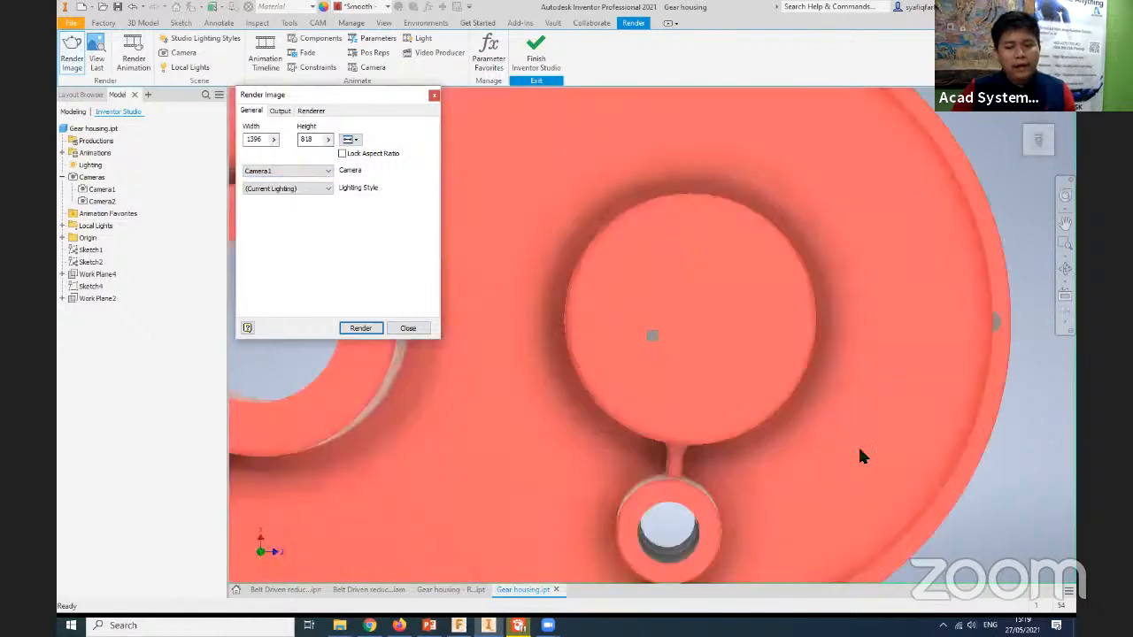
click(361, 330)
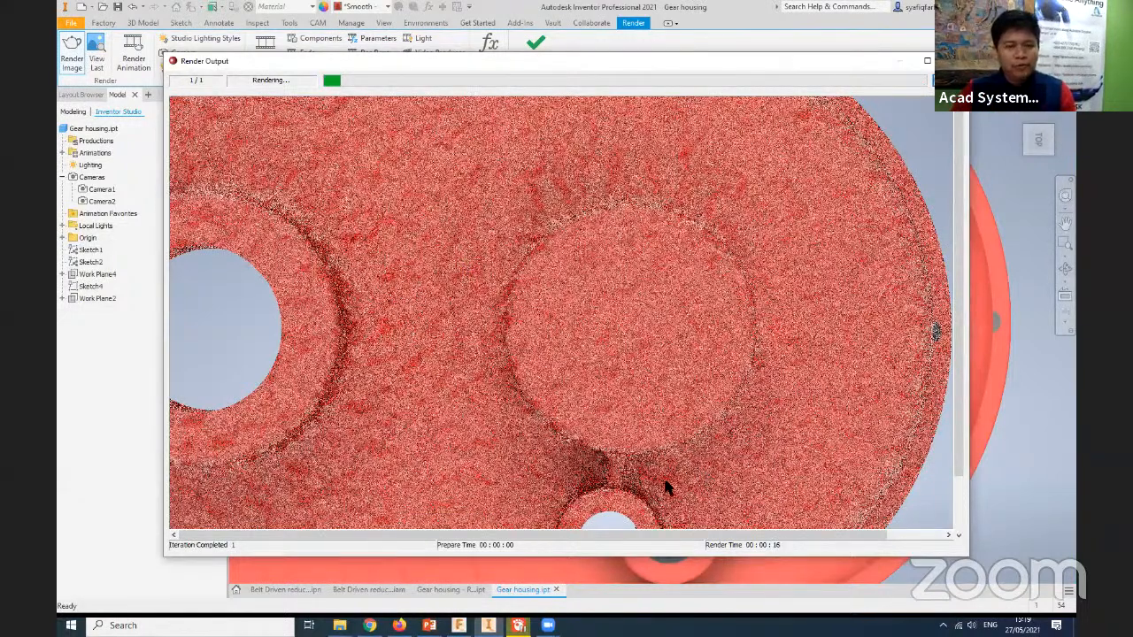
key(Escape)
key(Escape)
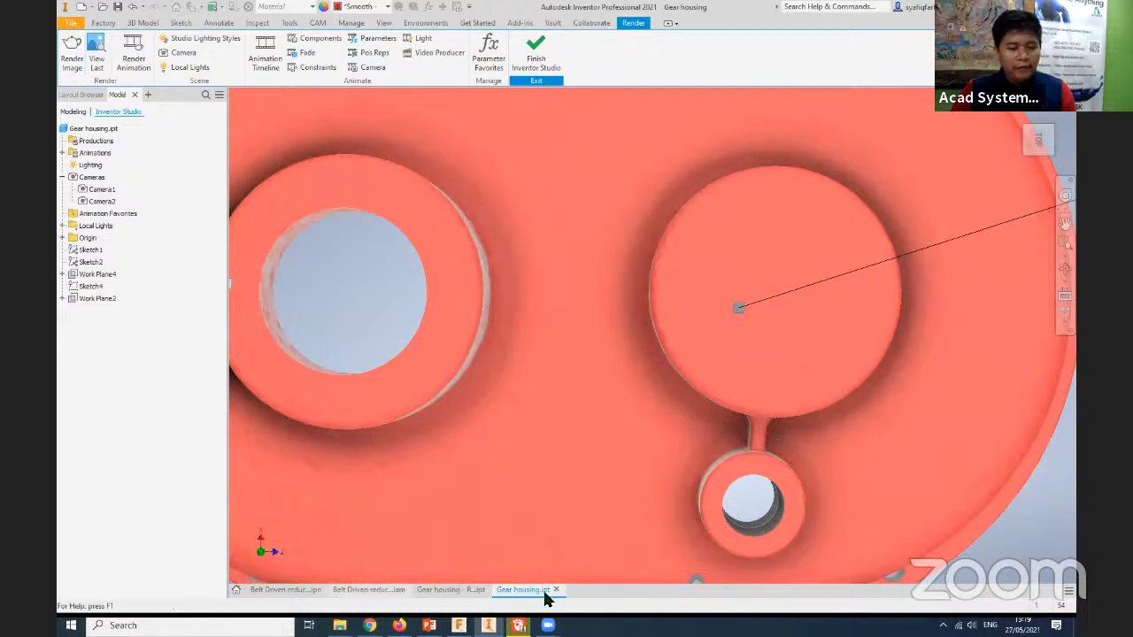
- Switch to the Belt Driven reducer assembly, view it from the motor side, and check the material choices with nothing selected
click(361, 589)
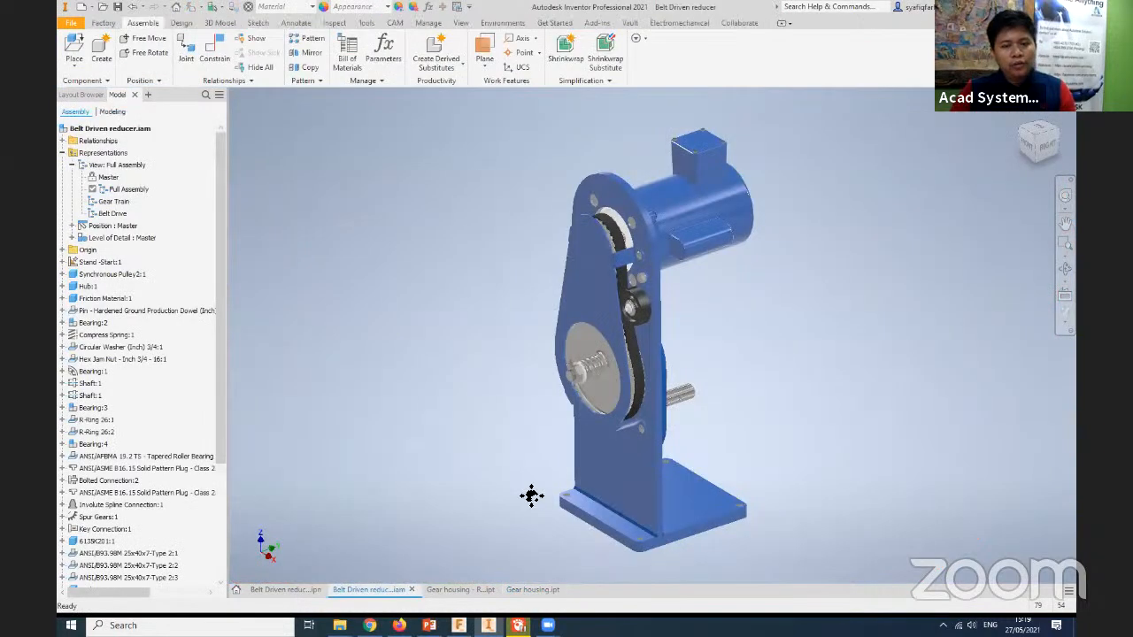
click(1056, 124)
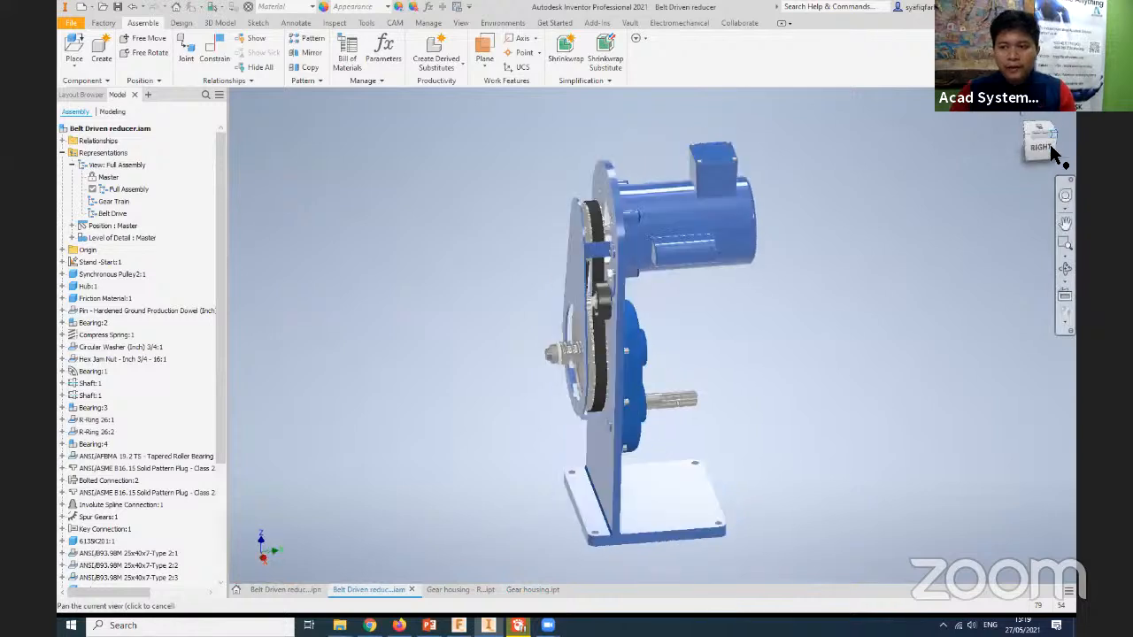
scroll(602, 426, down, 5)
scroll(597, 428, up, 3)
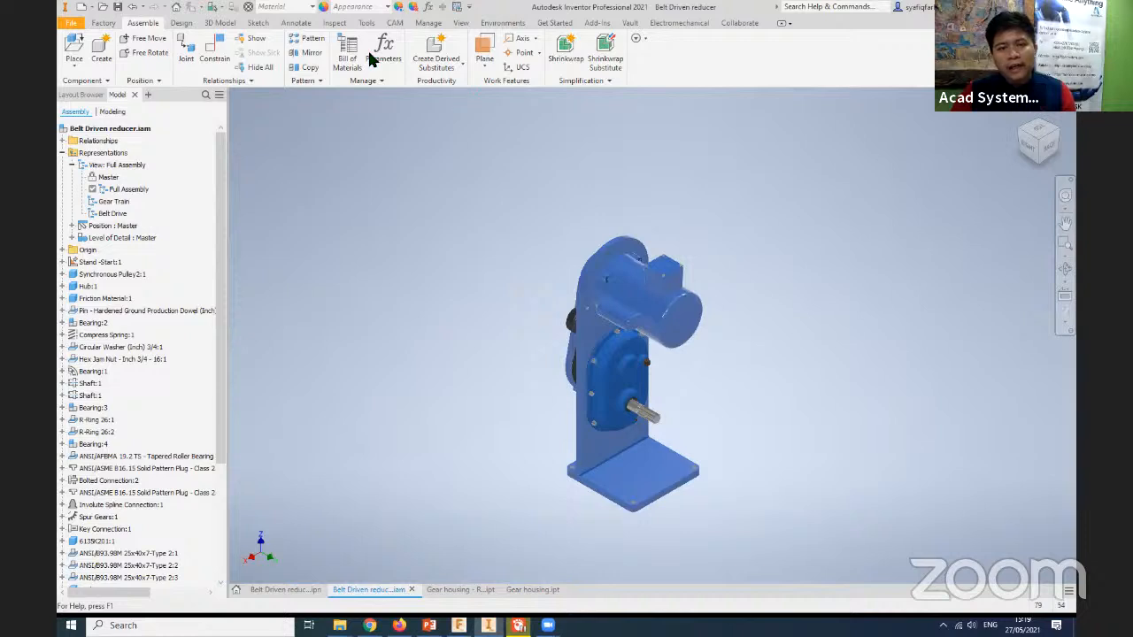
click(292, 7)
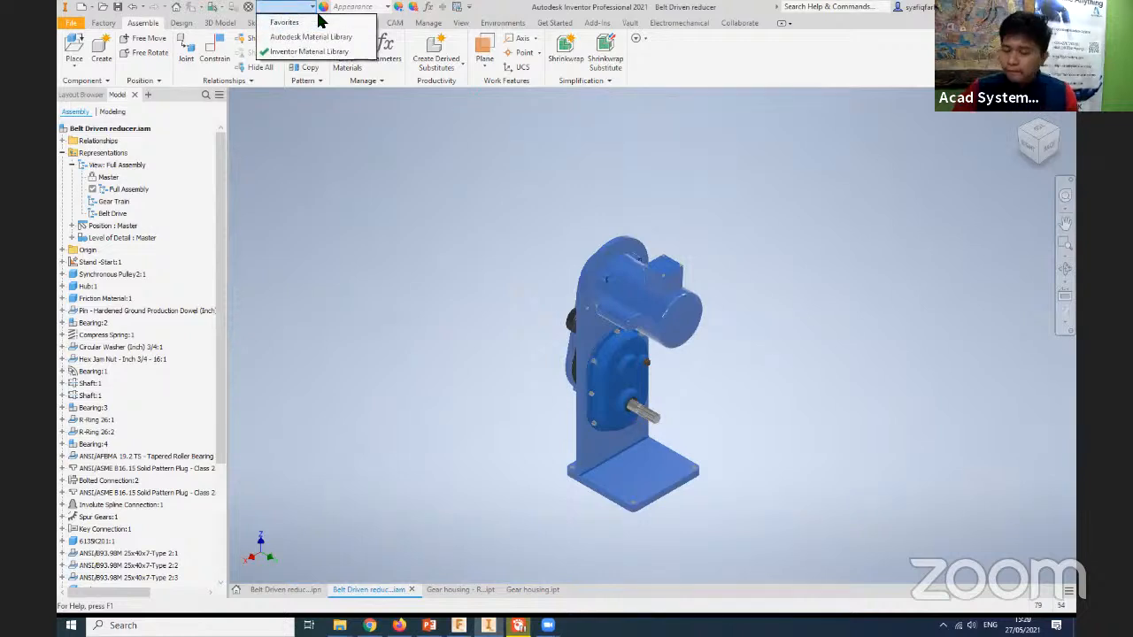
click(395, 315)
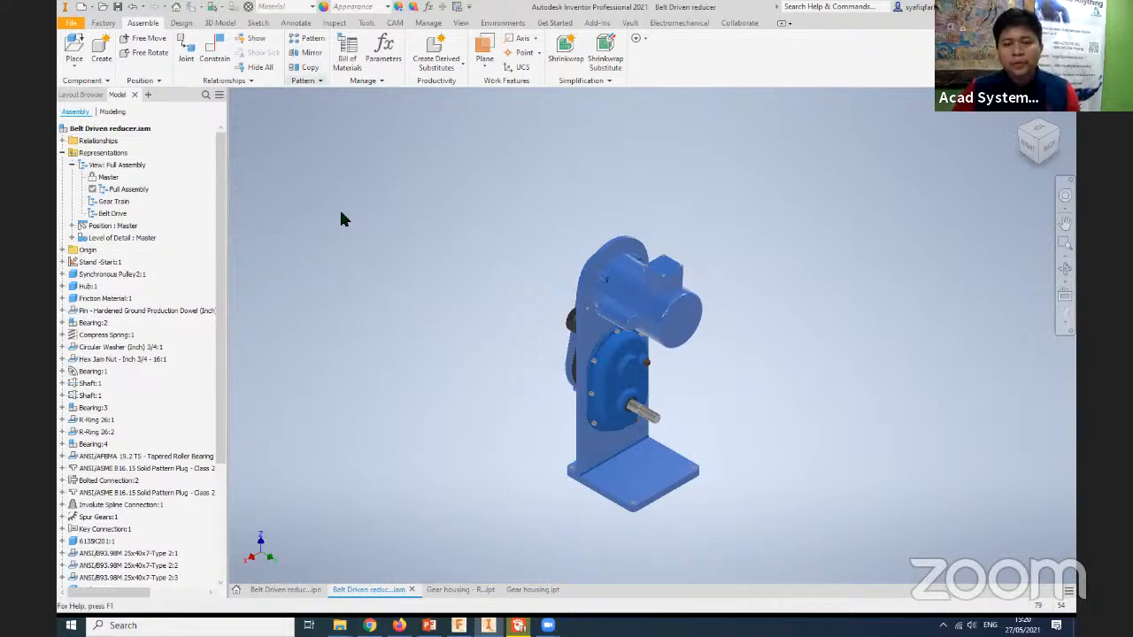
- Select the motor, examine the materials available for it in the Inventor Material Library, and clear the selection
middle_drag(500, 427, 531, 621)
scroll(493, 432, up, 8)
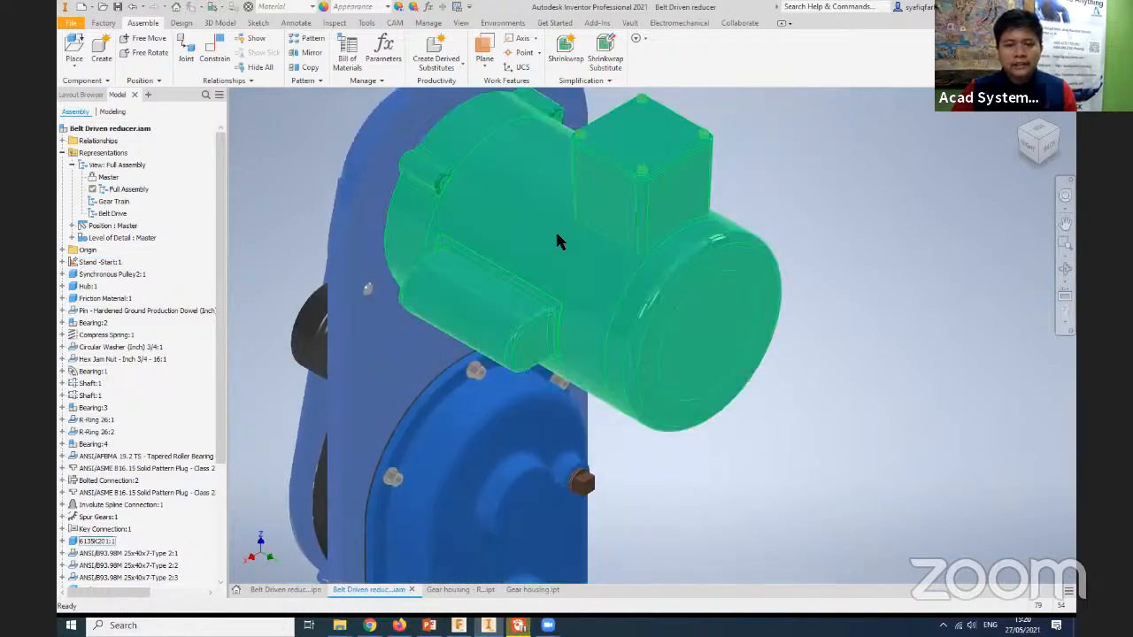
middle_drag(602, 336, 576, 417)
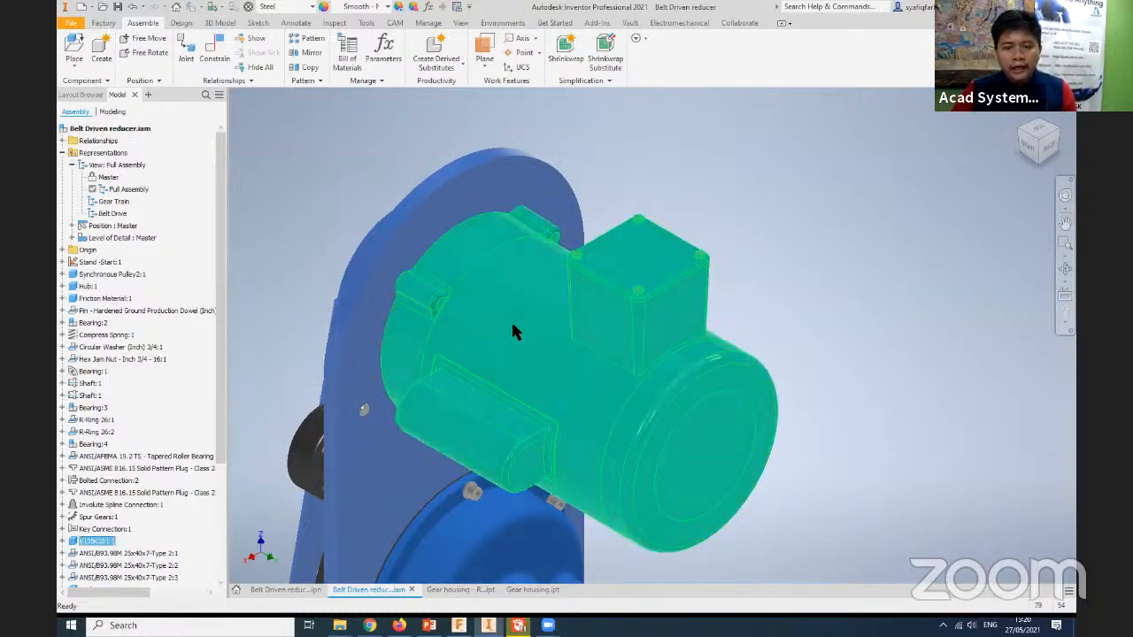
click(312, 8)
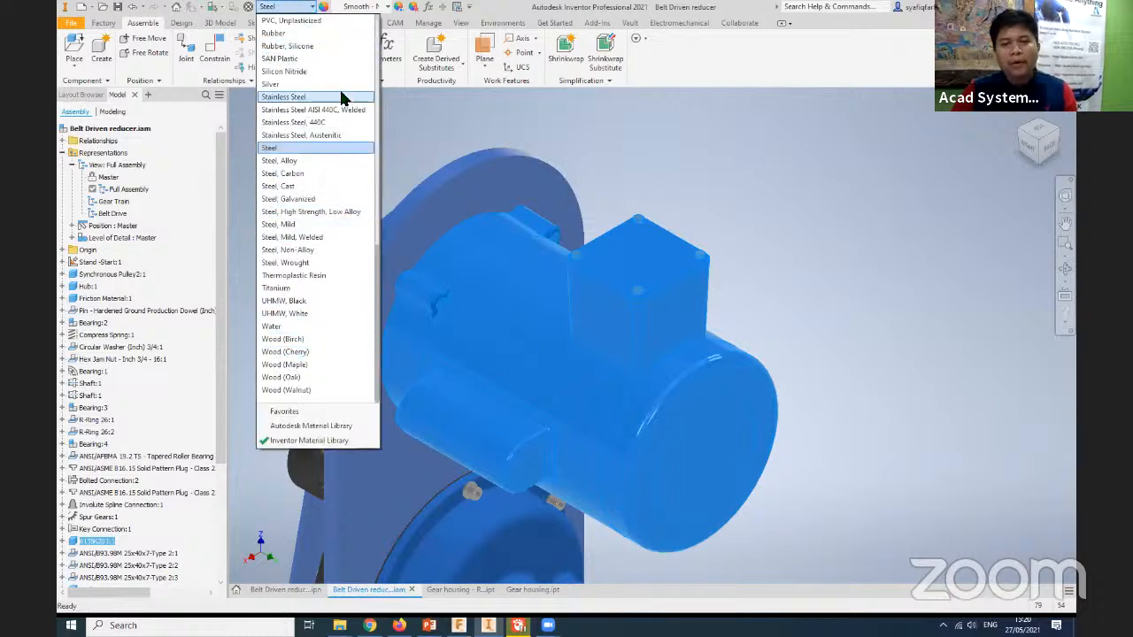
click(815, 438)
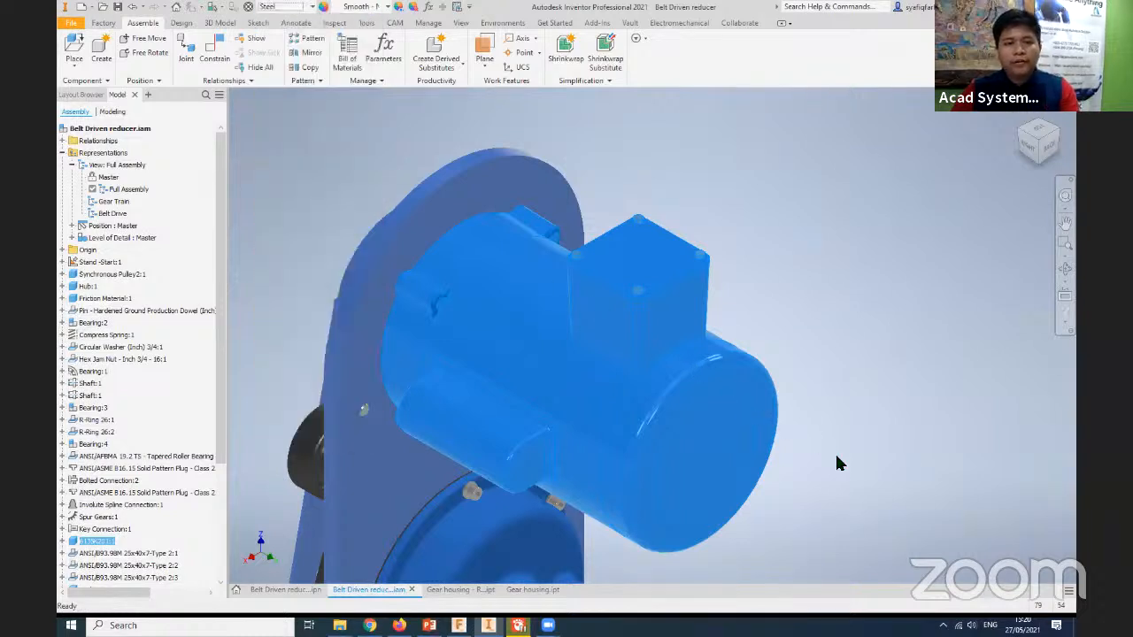
scroll(819, 487, up, 5)
scroll(808, 487, down, 9)
middle_drag(822, 483, 785, 334)
click(793, 405)
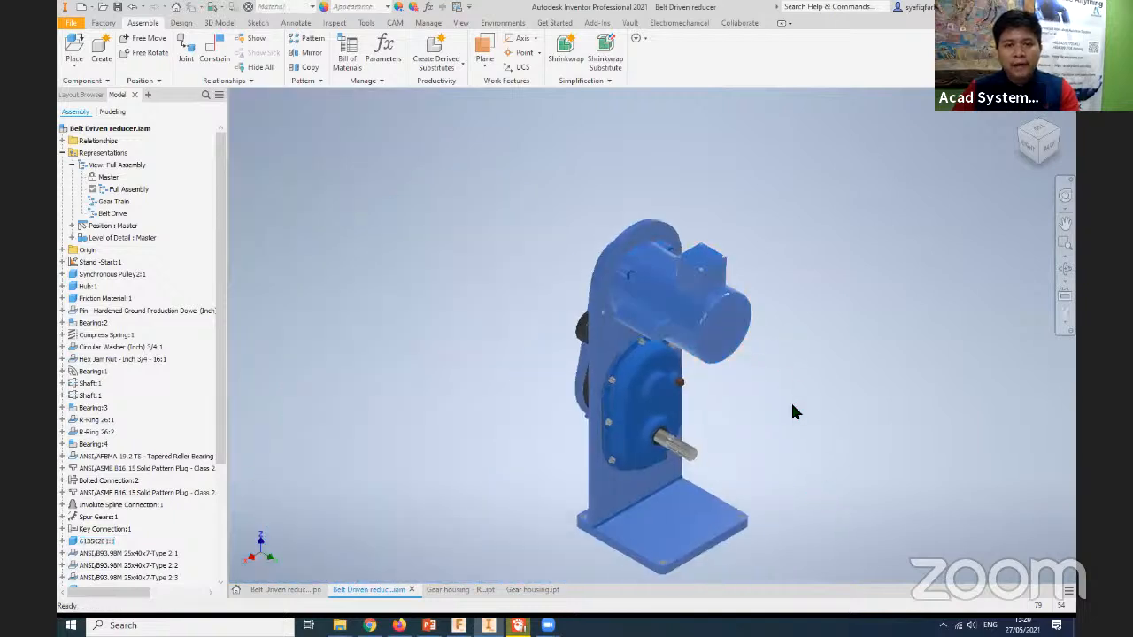
- Compare the material choices with nothing selected and with all assembly components selected, and clear the selection
click(305, 7)
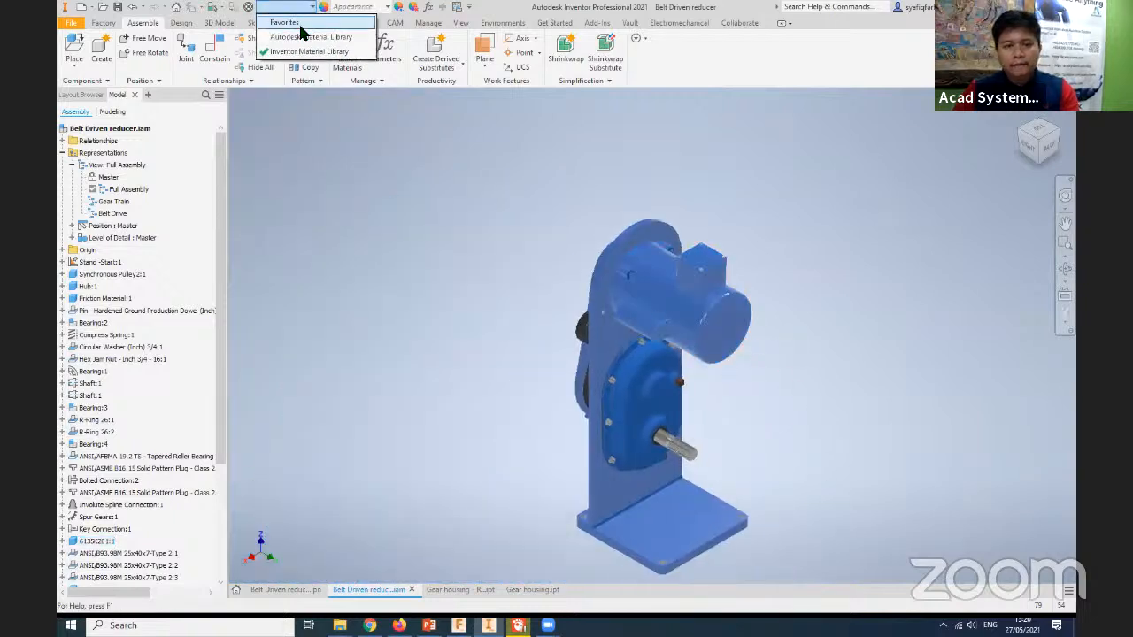
click(790, 554)
drag(791, 554, 518, 202)
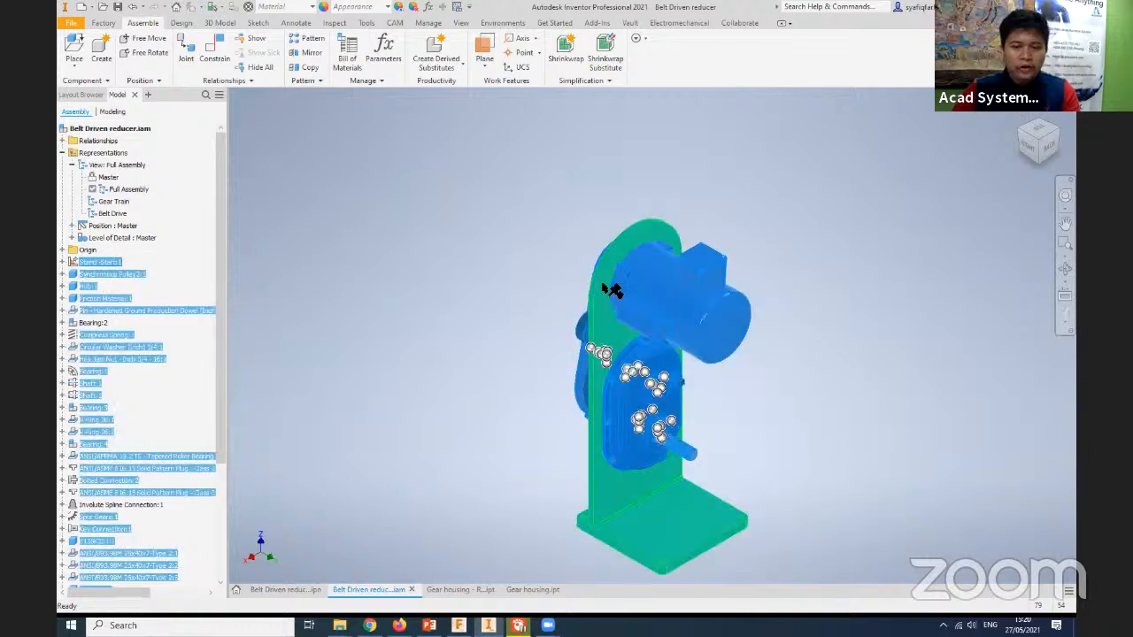
click(310, 7)
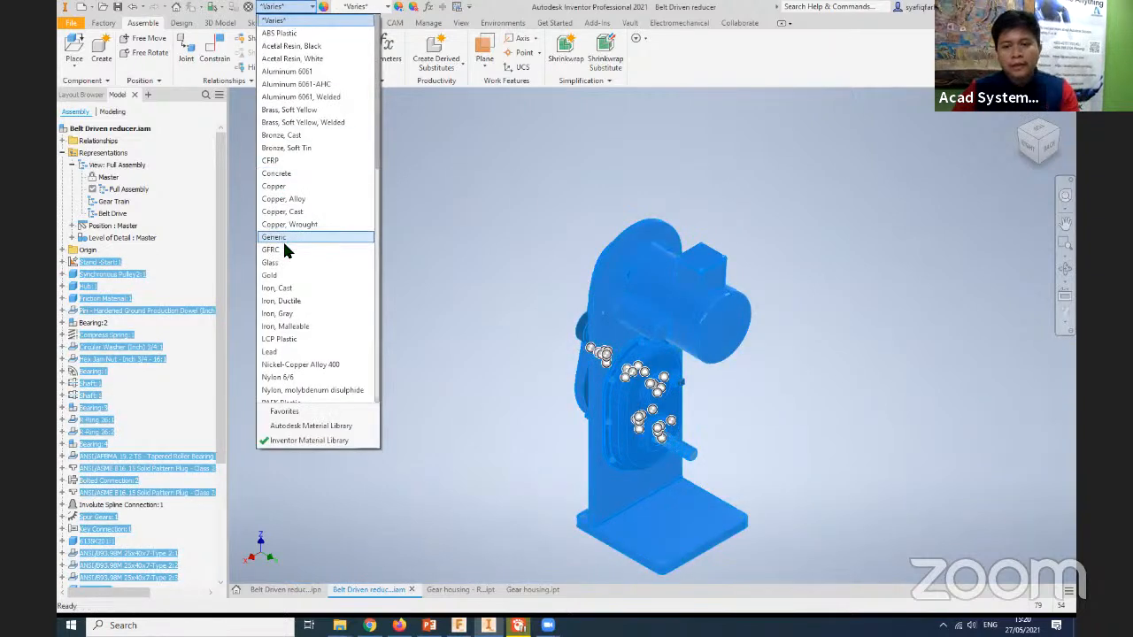
click(511, 255)
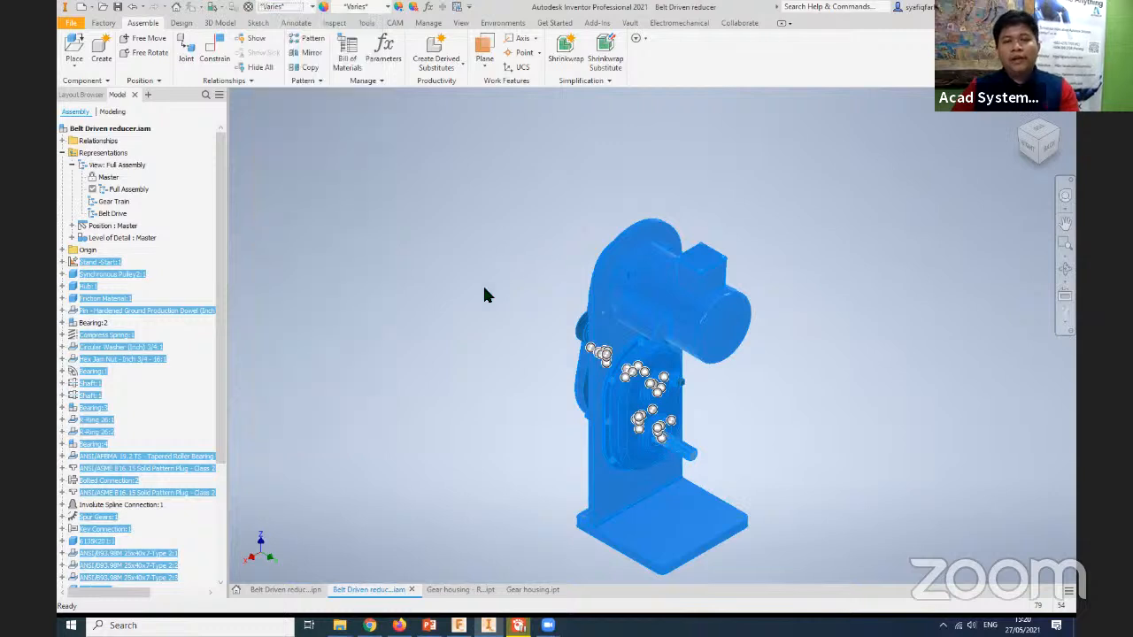
click(483, 329)
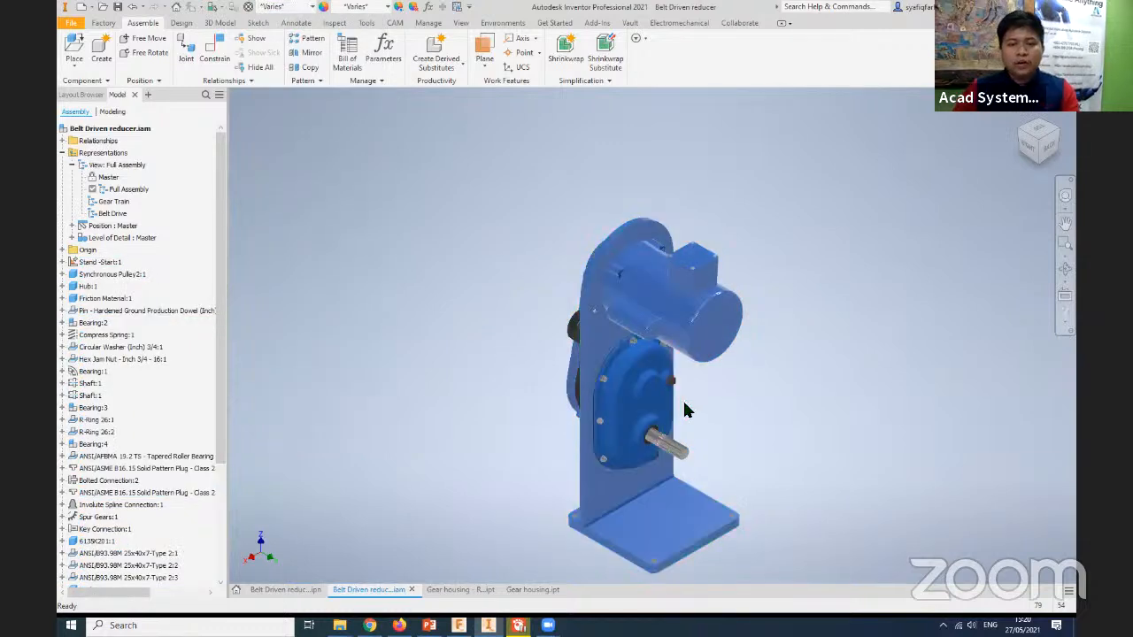
- Give the motor the Brass - Satin appearance and clear the selection
scroll(686, 411, down, 5)
scroll(687, 442, up, 5)
scroll(642, 342, up, 2)
click(638, 338)
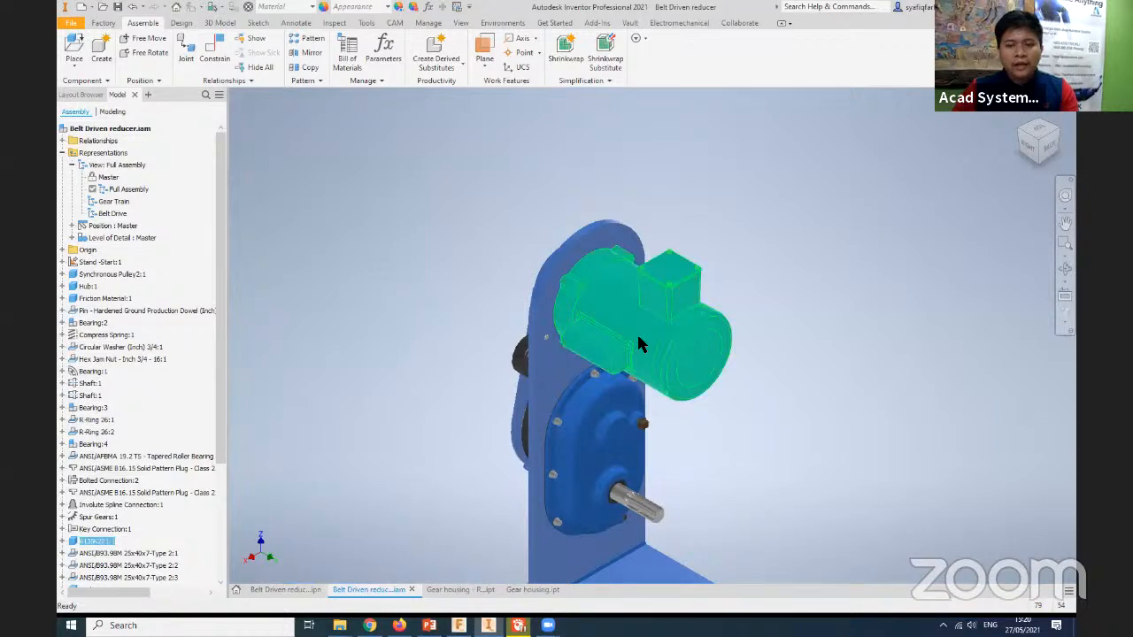
click(649, 327)
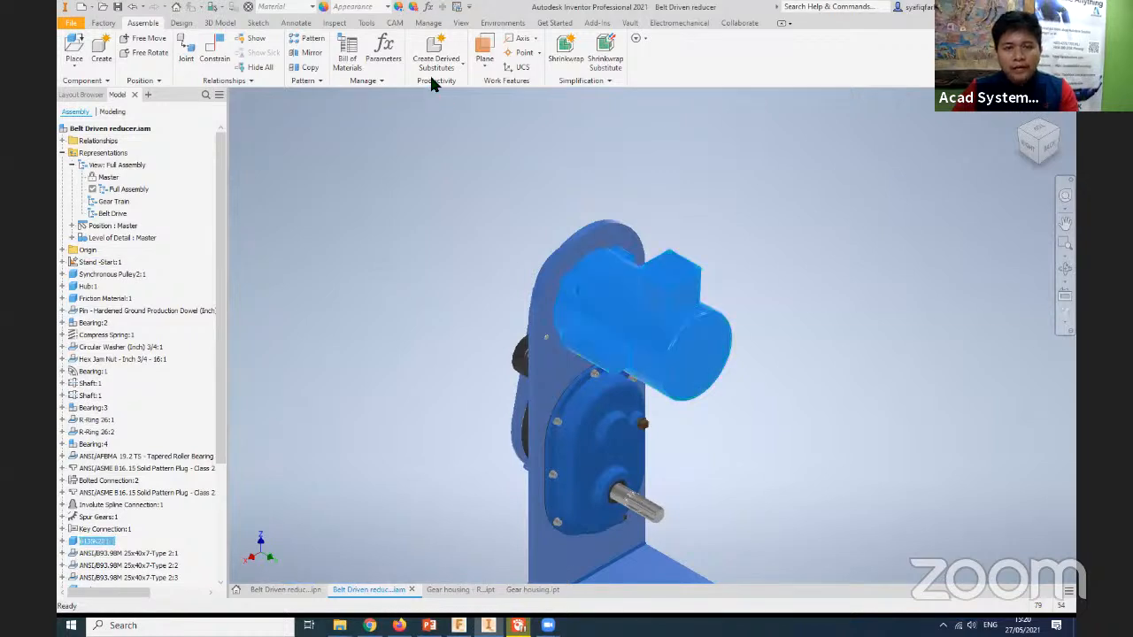
click(386, 8)
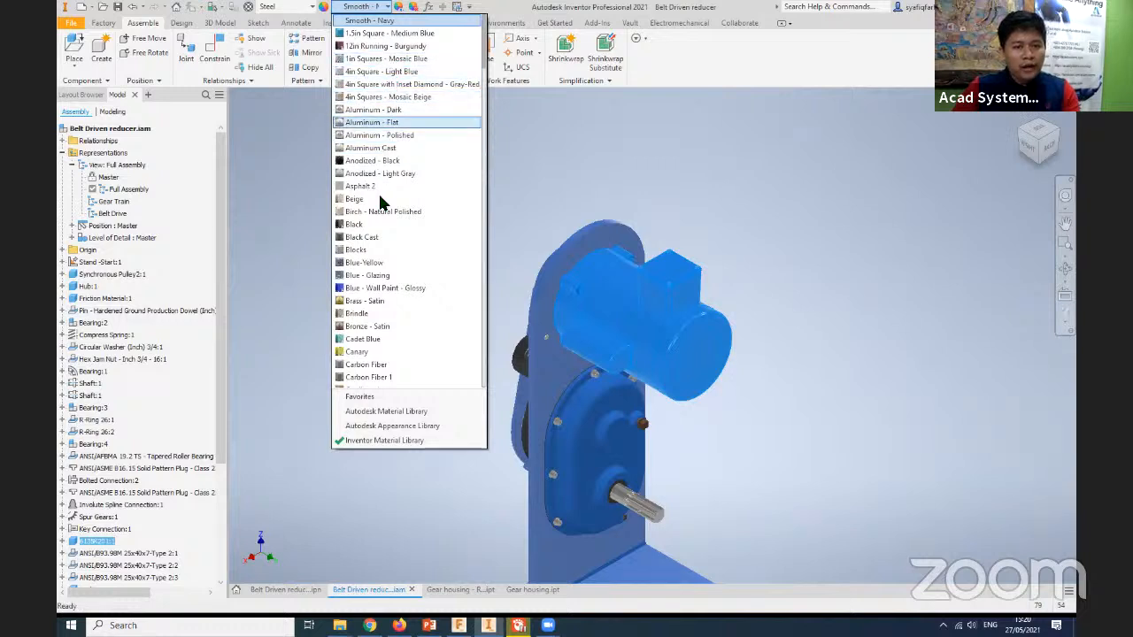
click(387, 302)
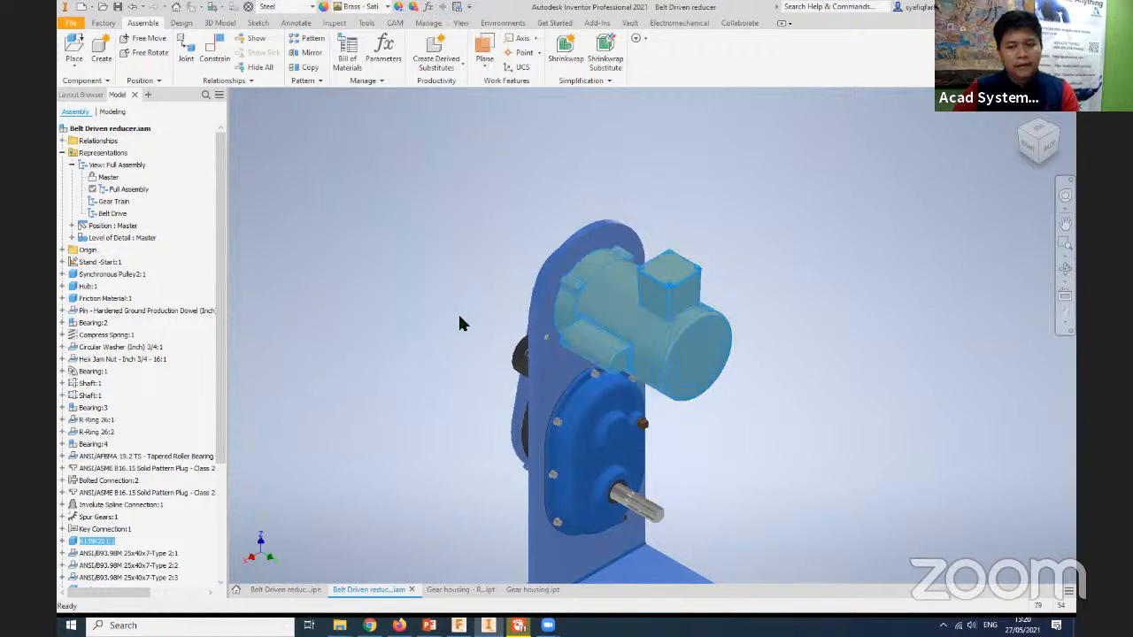
click(456, 315)
- Give the belt guard on the back of the stand the Aluminum - Dark appearance
middle_drag(459, 335, 464, 162)
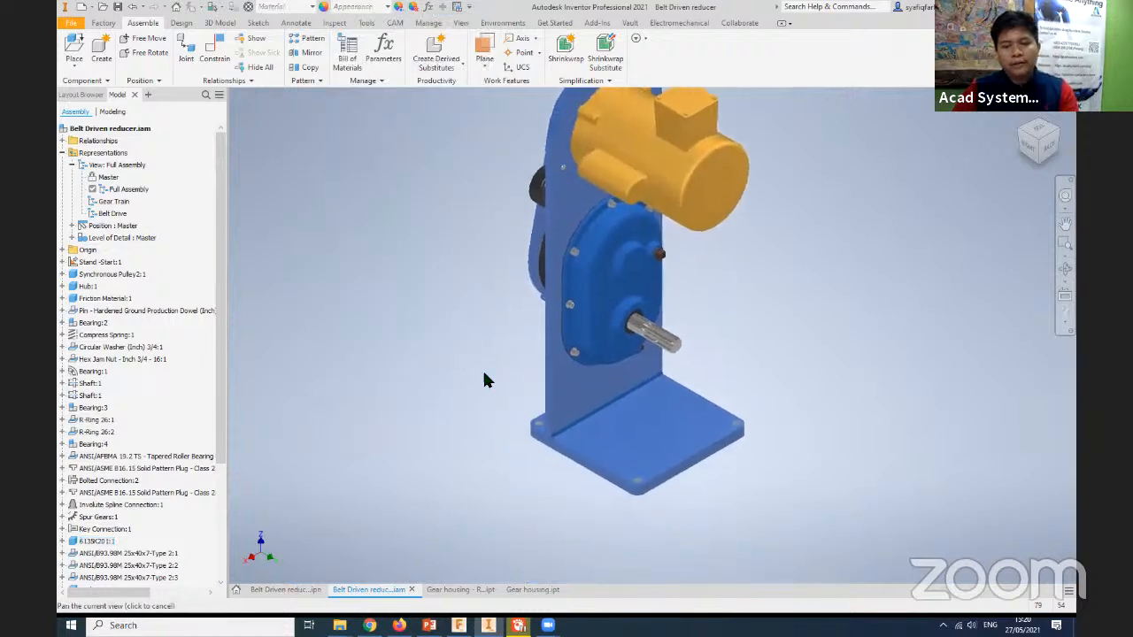
shift+middle_drag(484, 380, 554, 441)
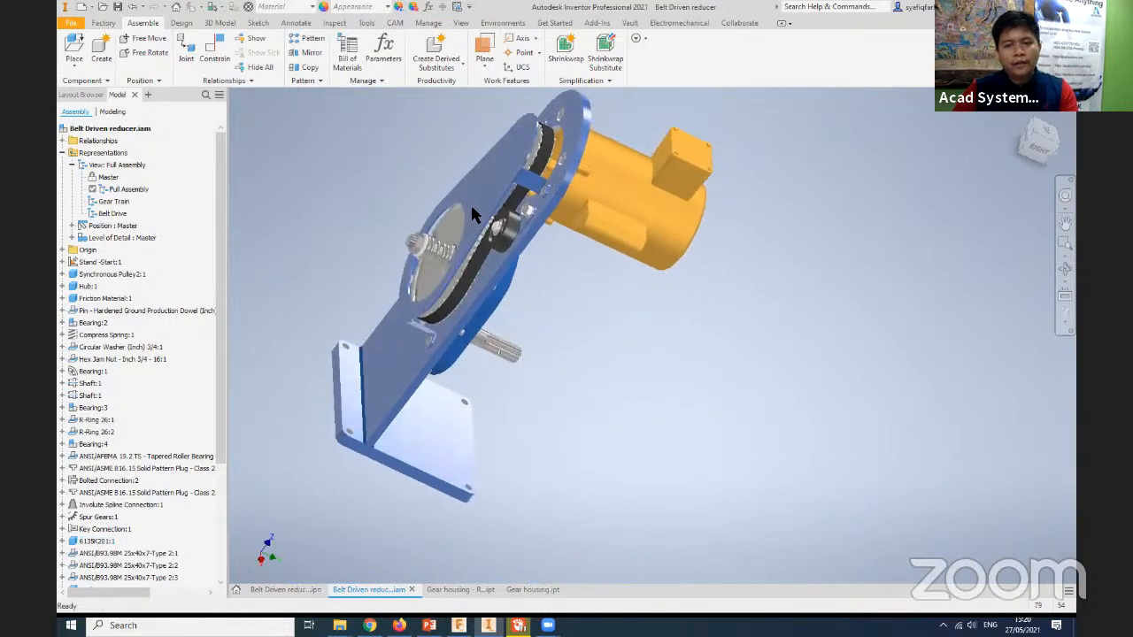
click(470, 205)
click(378, 6)
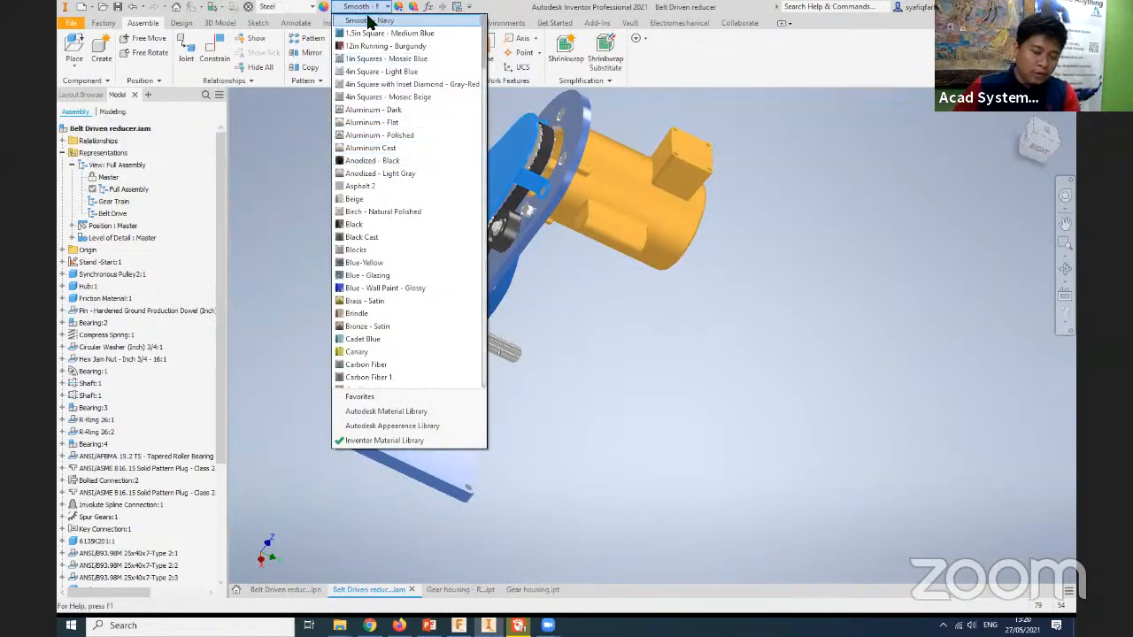
click(381, 110)
- View the assembly from the motor side and examine the document appearances in the Appearance Browser
shift+middle_drag(599, 370, 649, 448)
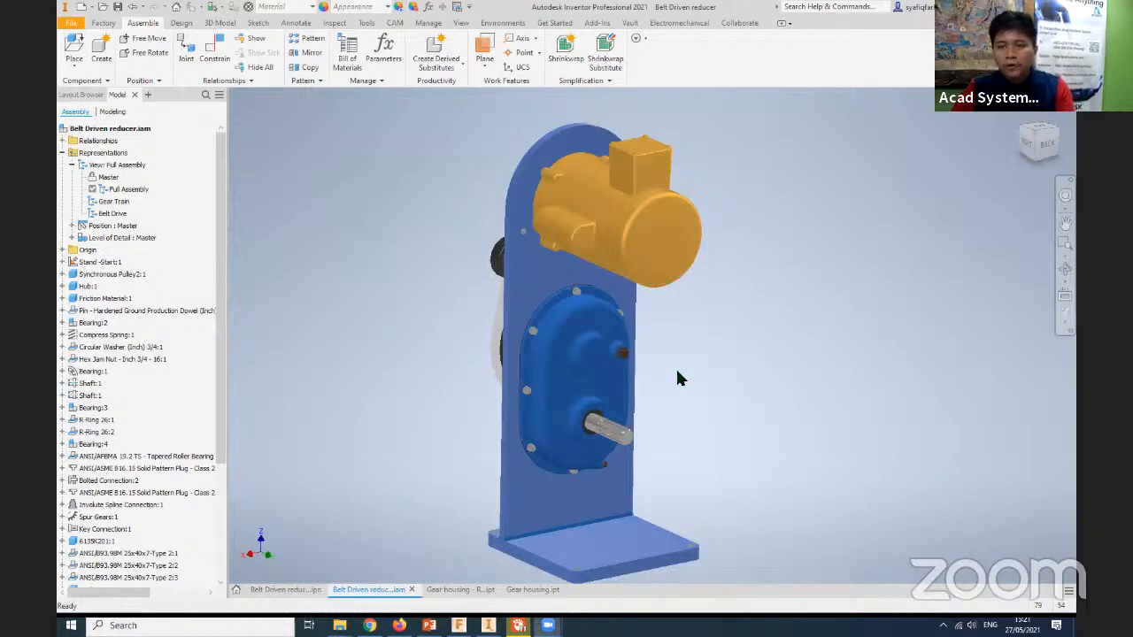
middle_drag(677, 378, 650, 374)
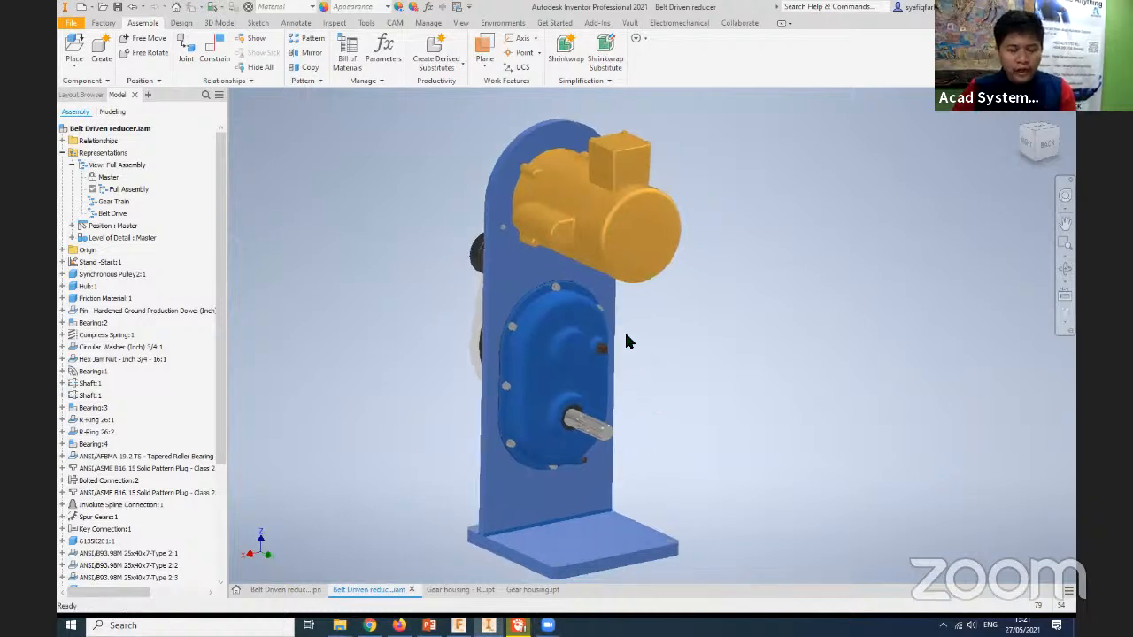
click(363, 7)
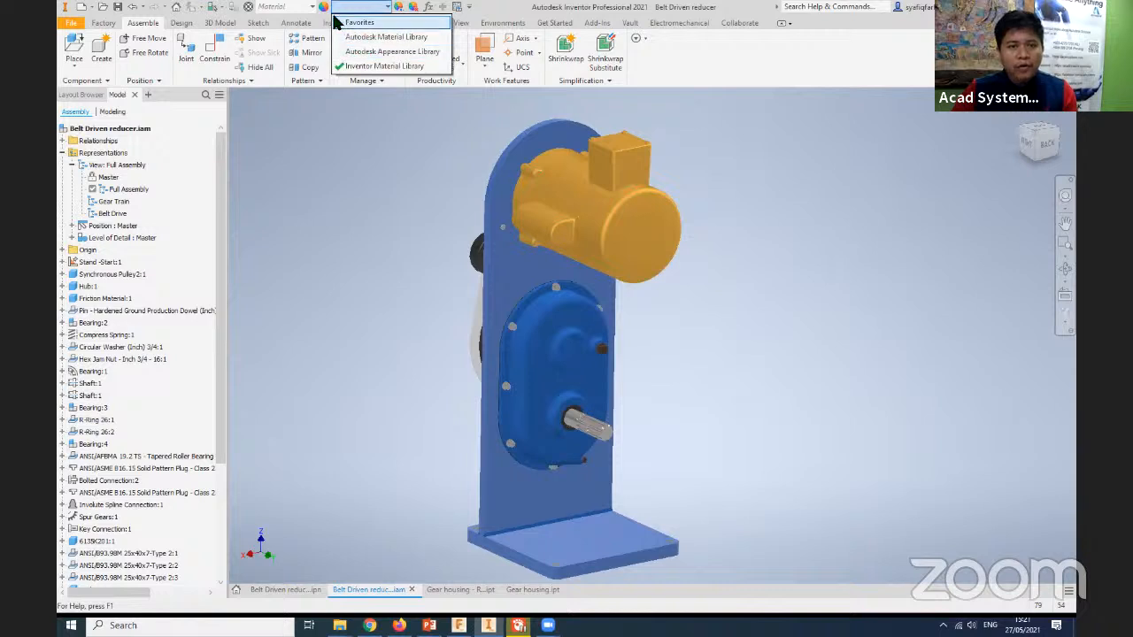
click(404, 228)
click(323, 7)
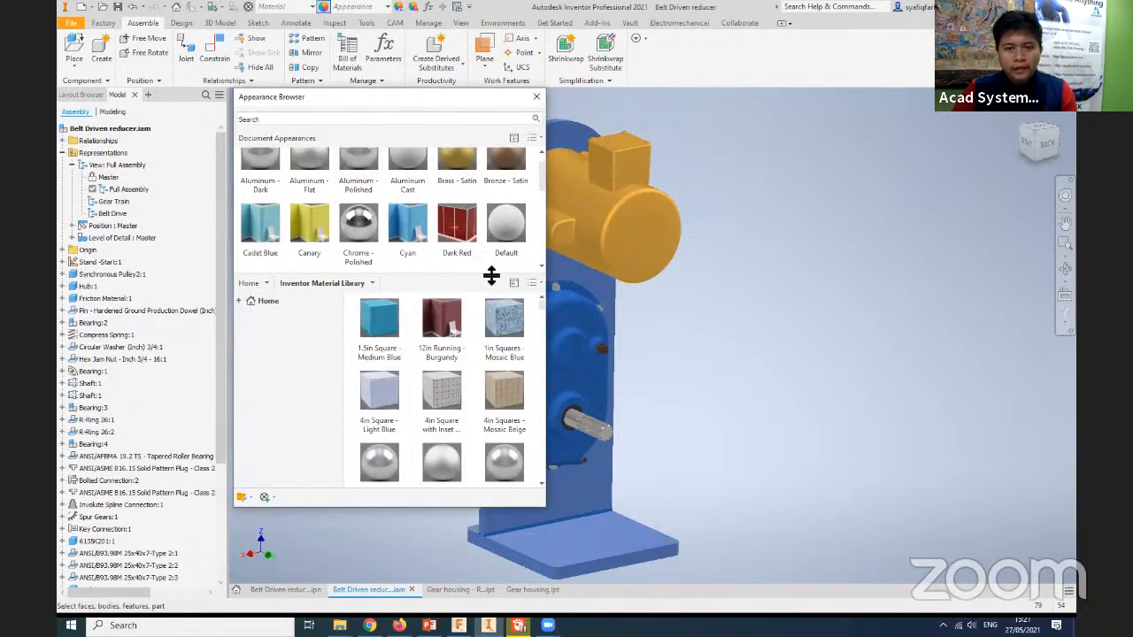
drag(478, 382, 478, 381)
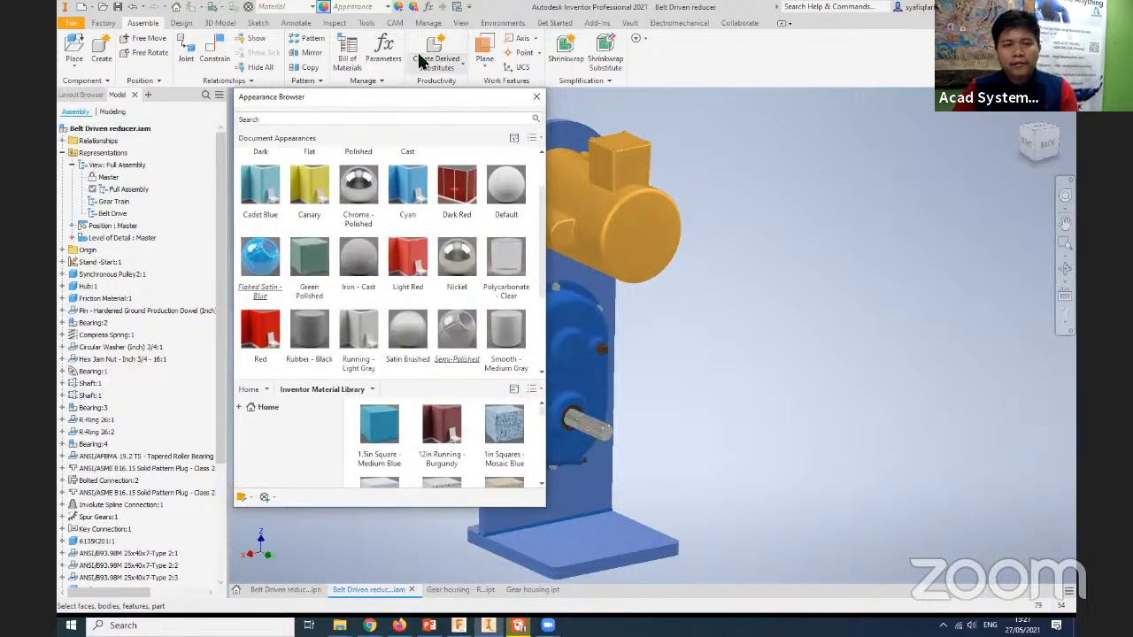
click(535, 97)
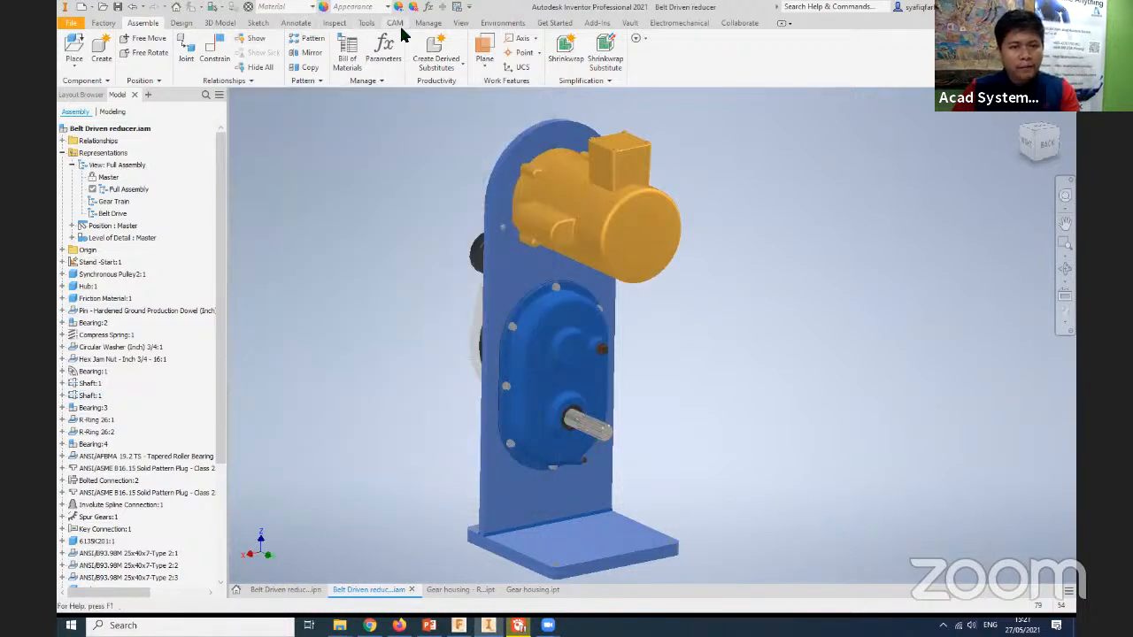
- Switch the assembly to the Realistic visual style and inspect the gear housing, bolts and output shaft up close
click(459, 23)
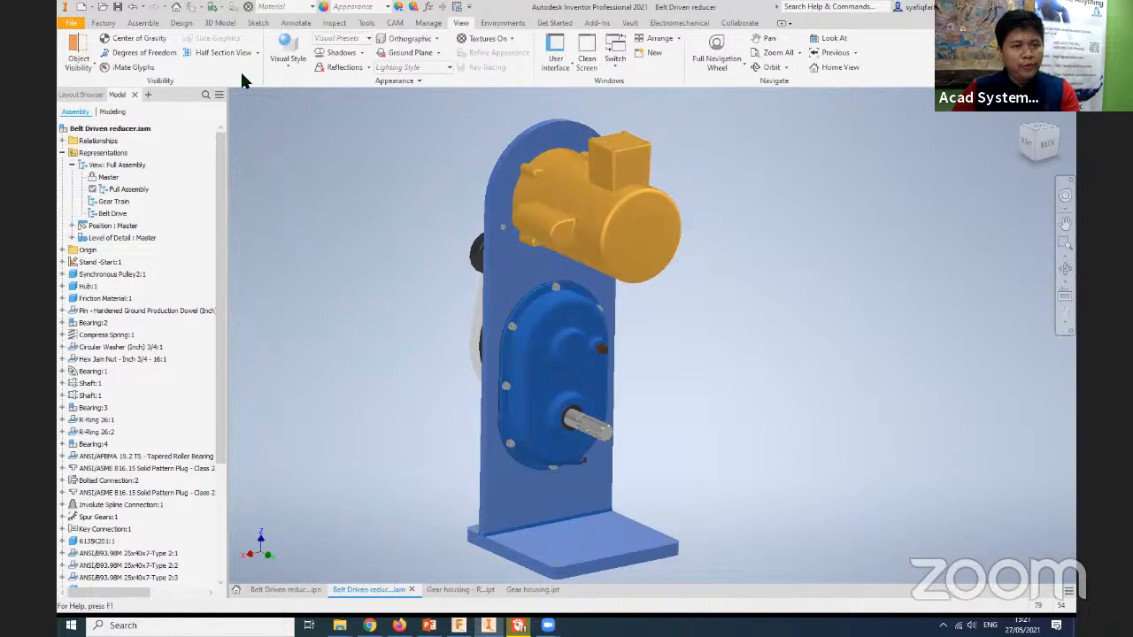
click(295, 64)
click(312, 117)
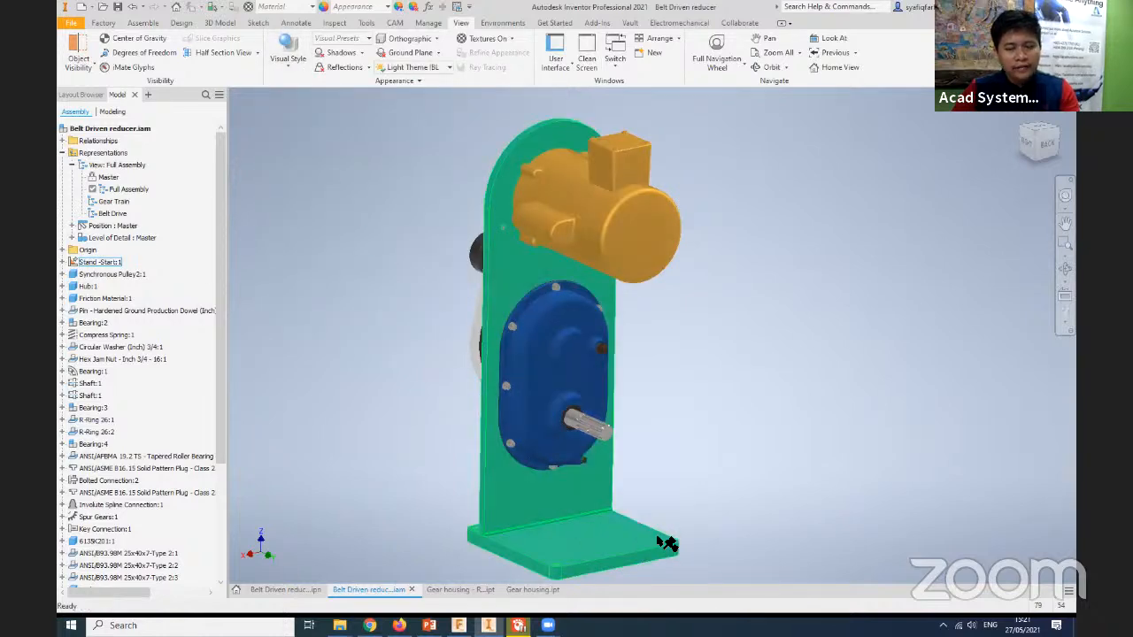
scroll(518, 438, up, 5)
scroll(516, 431, up, 5)
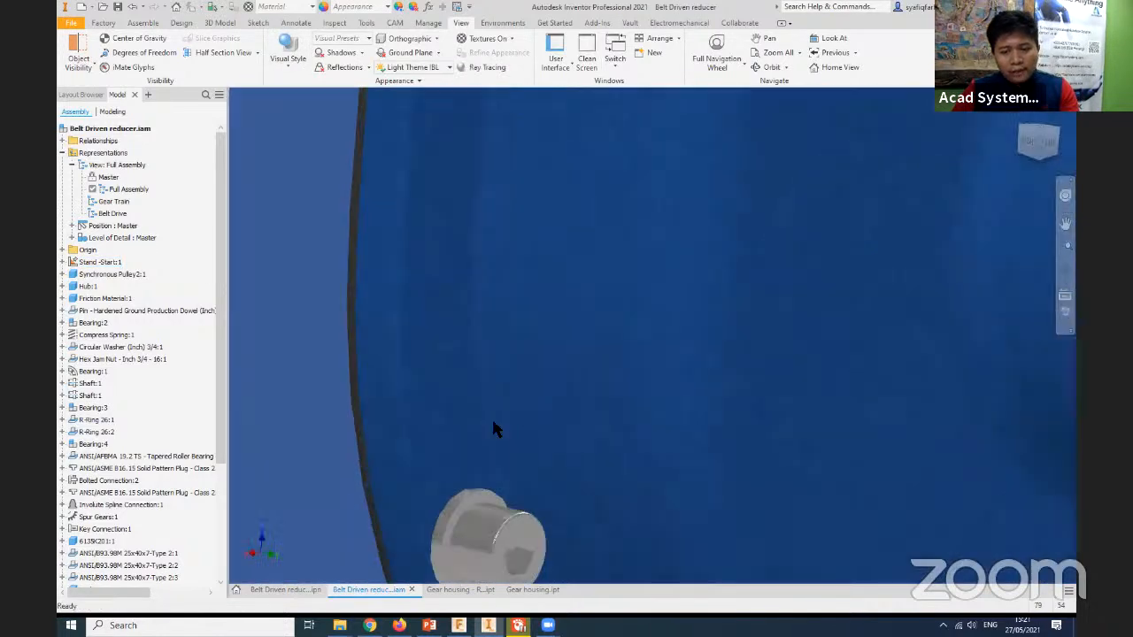
scroll(263, 395, down, 3)
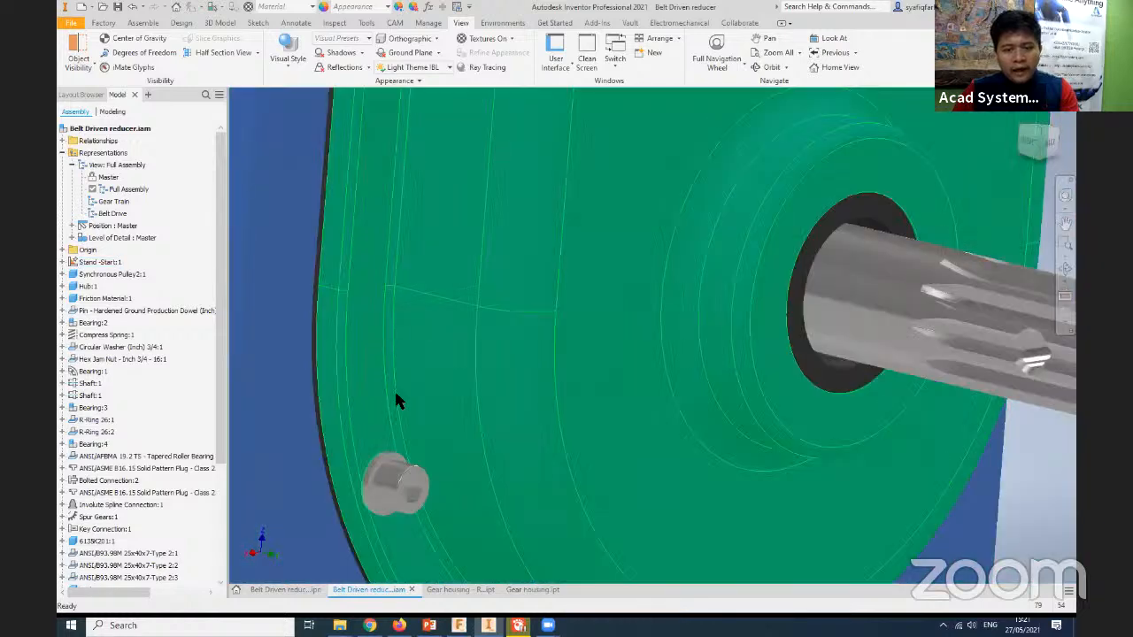
scroll(394, 391, down, 2)
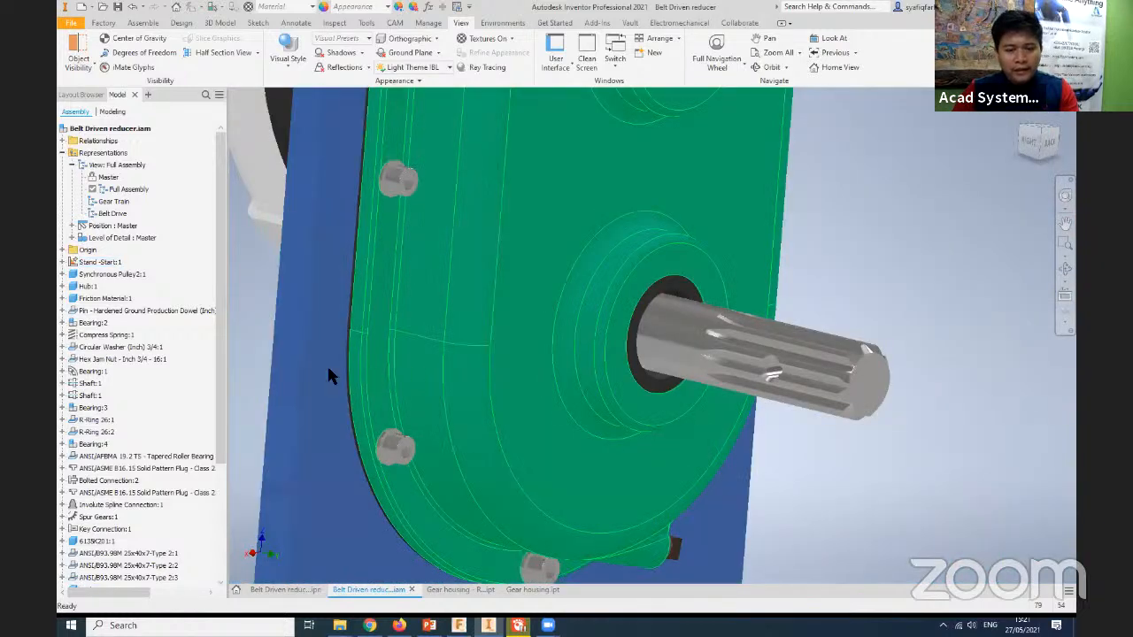
scroll(327, 376, down, 5)
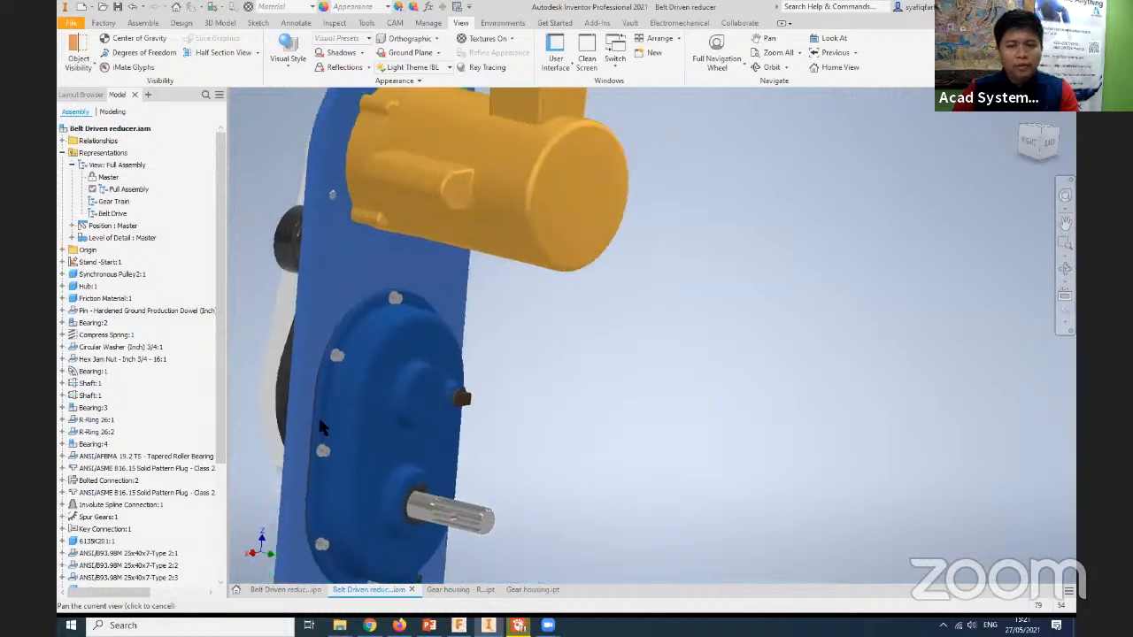
- Edit the motor's Brass - Satin appearance to use a Checker Plate relief pattern, apply it, and close the appearance dialogs
middle_drag(320, 419, 288, 547)
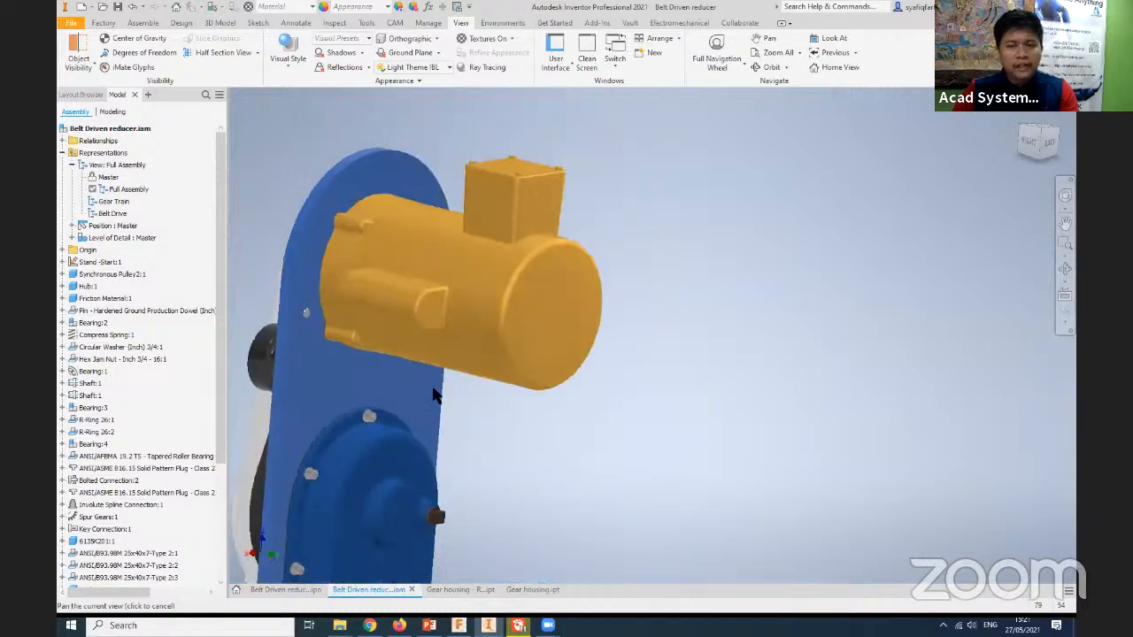
click(448, 298)
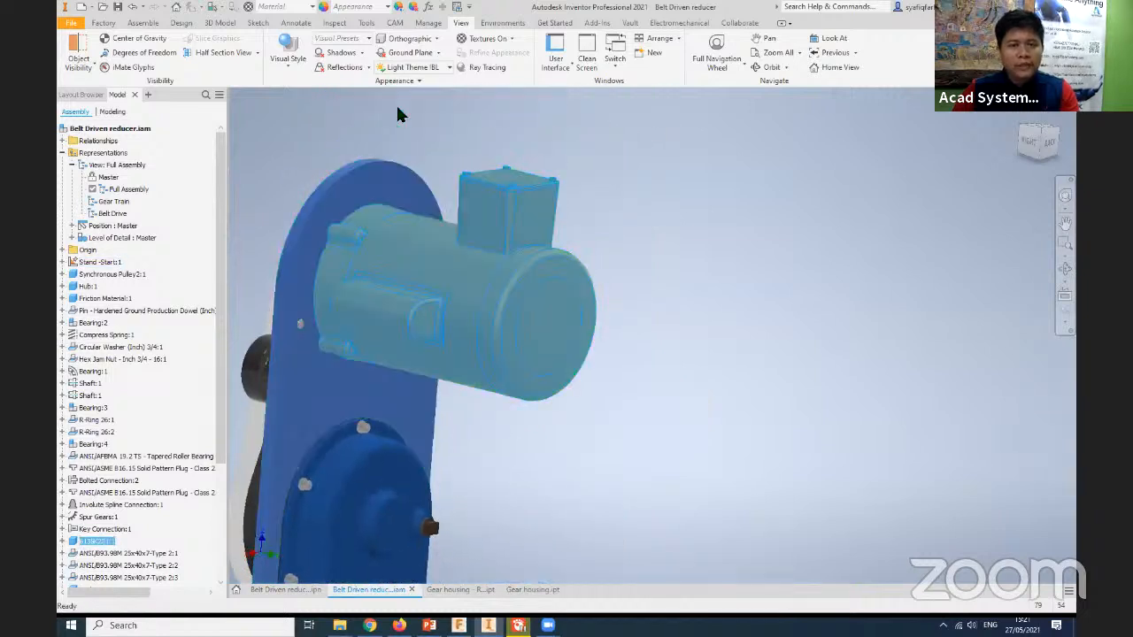
click(323, 8)
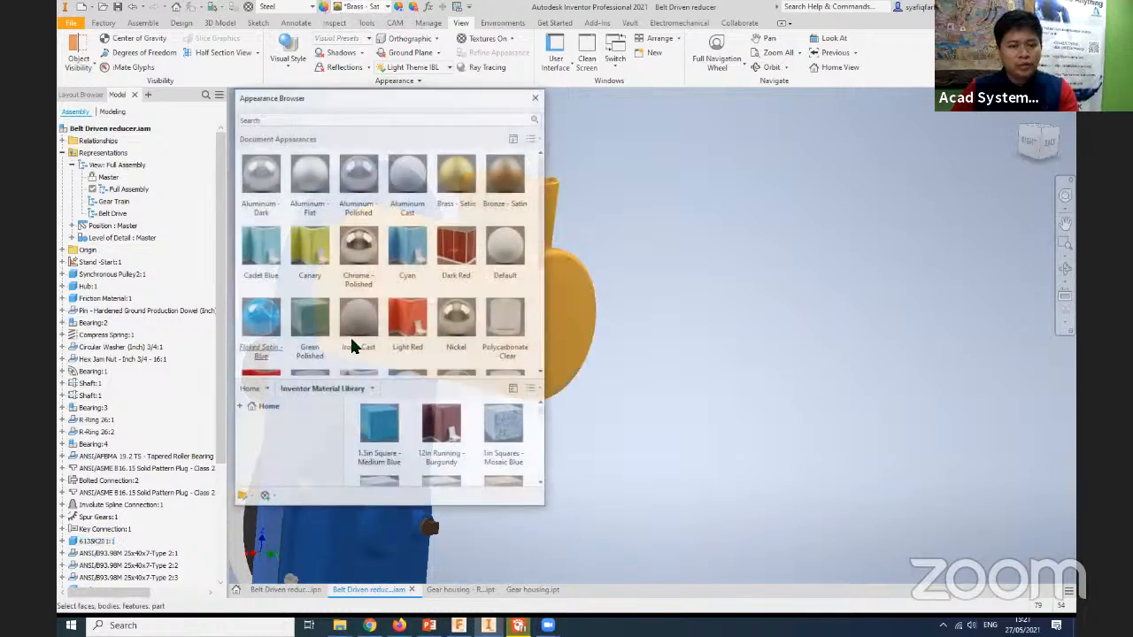
double_click(455, 191)
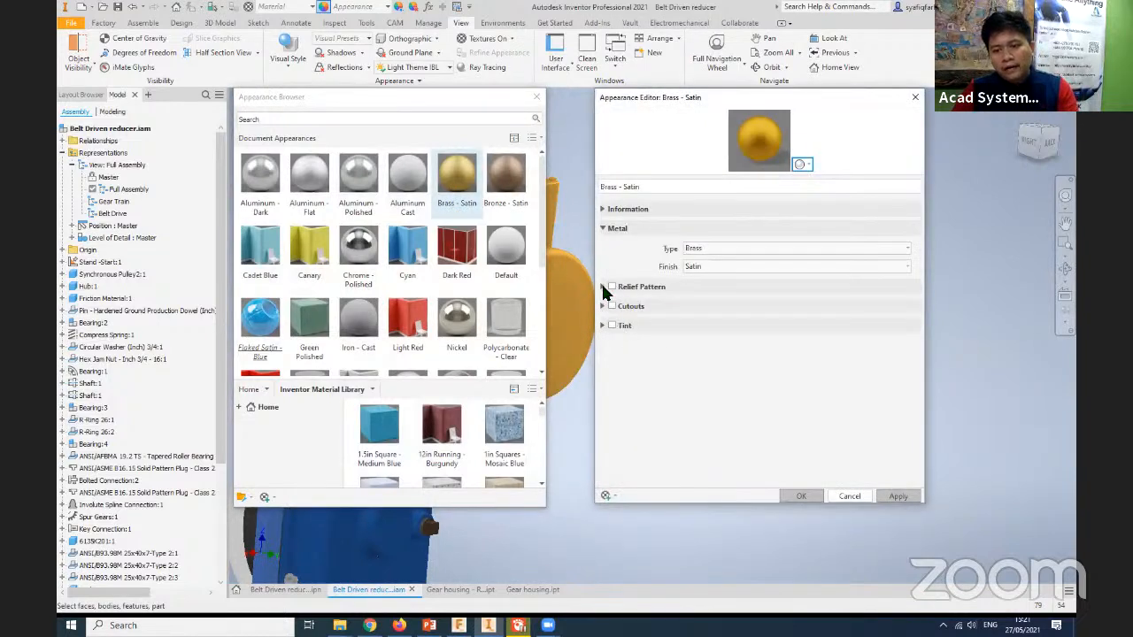
click(602, 286)
click(612, 287)
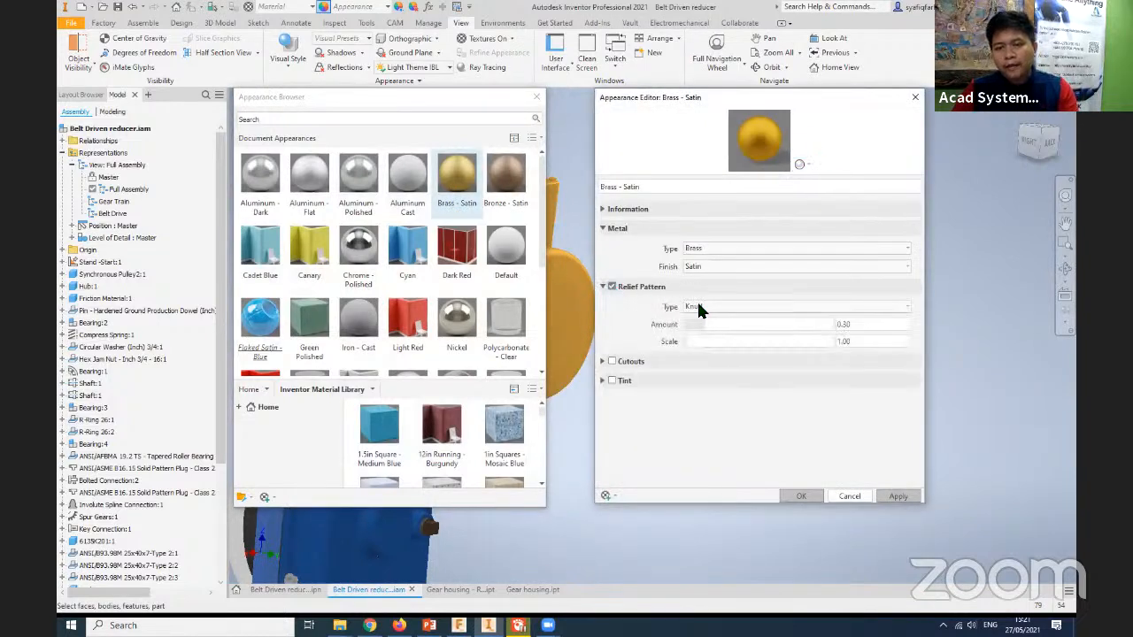
click(760, 305)
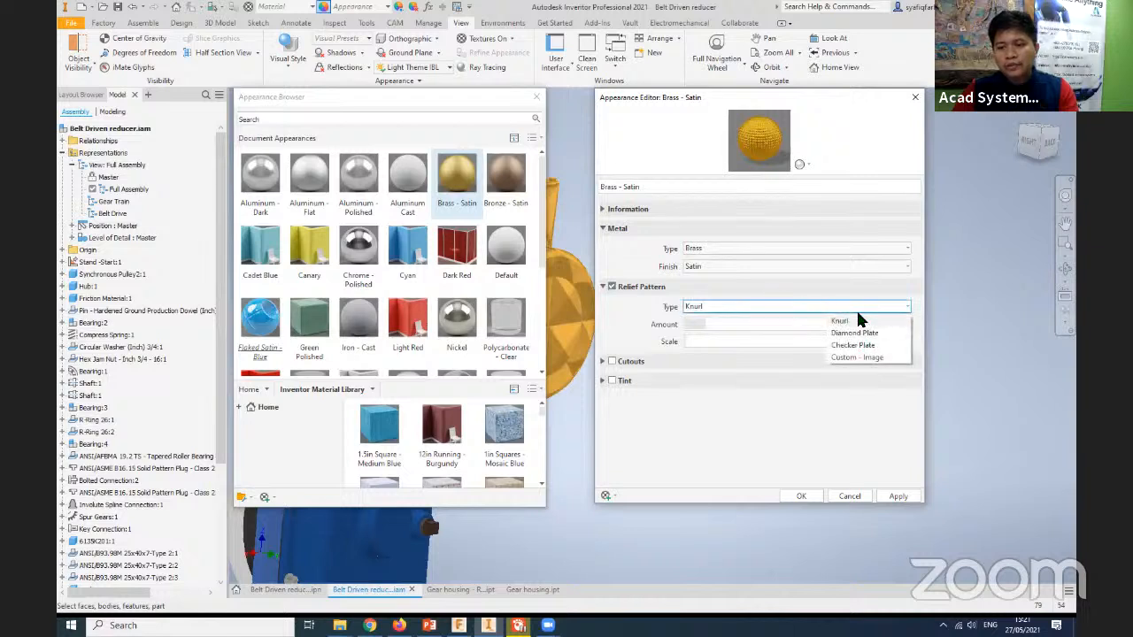
click(854, 345)
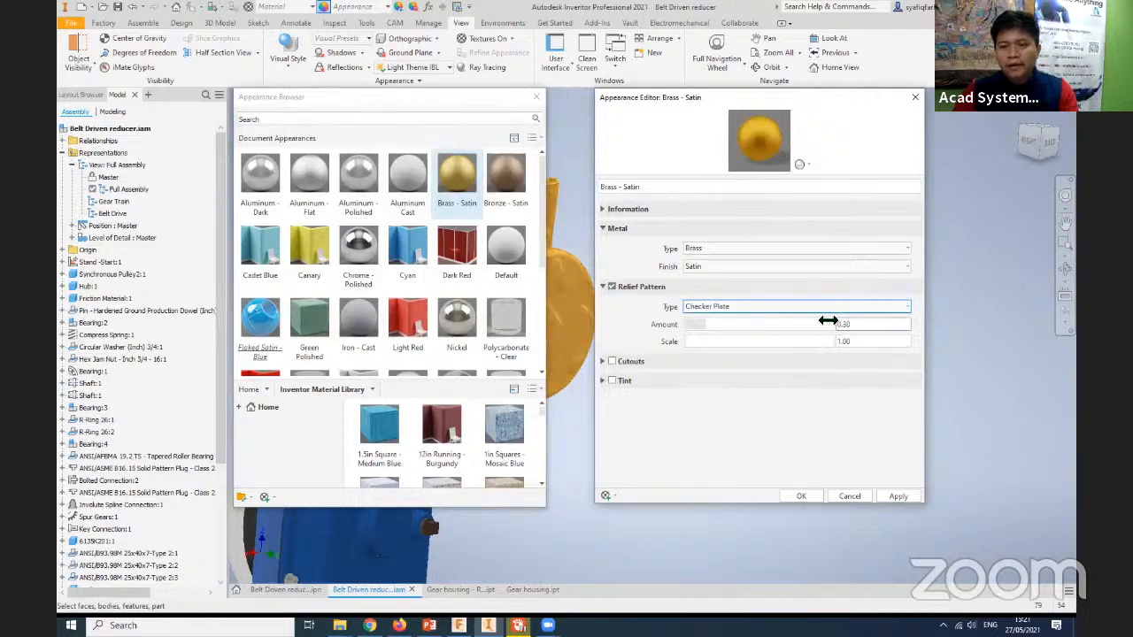
drag(422, 105, 332, 118)
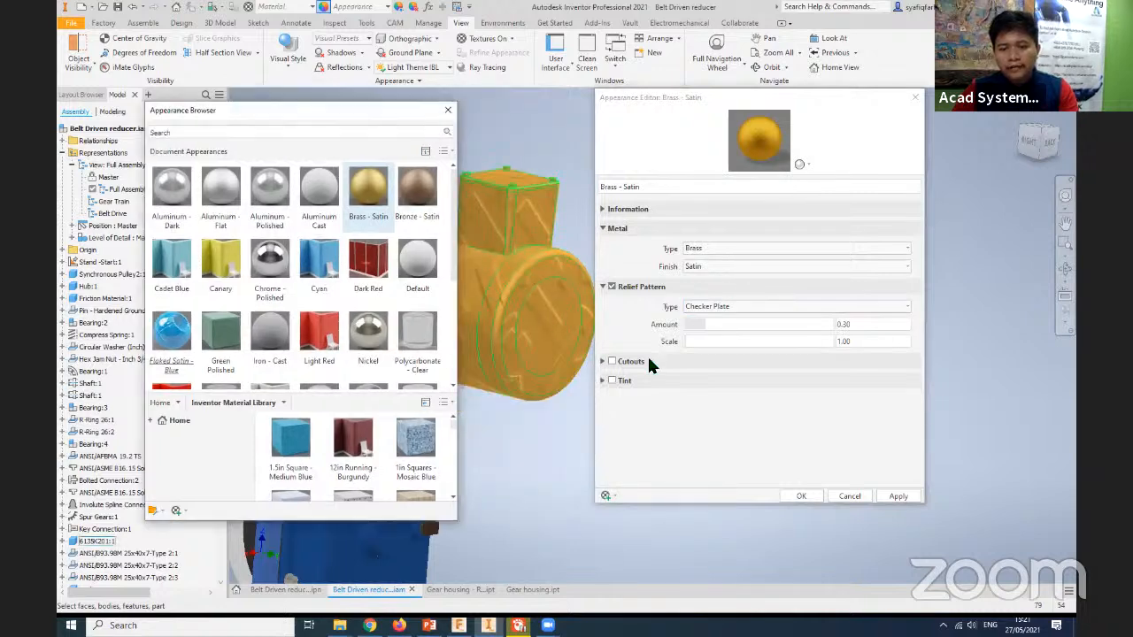
click(898, 496)
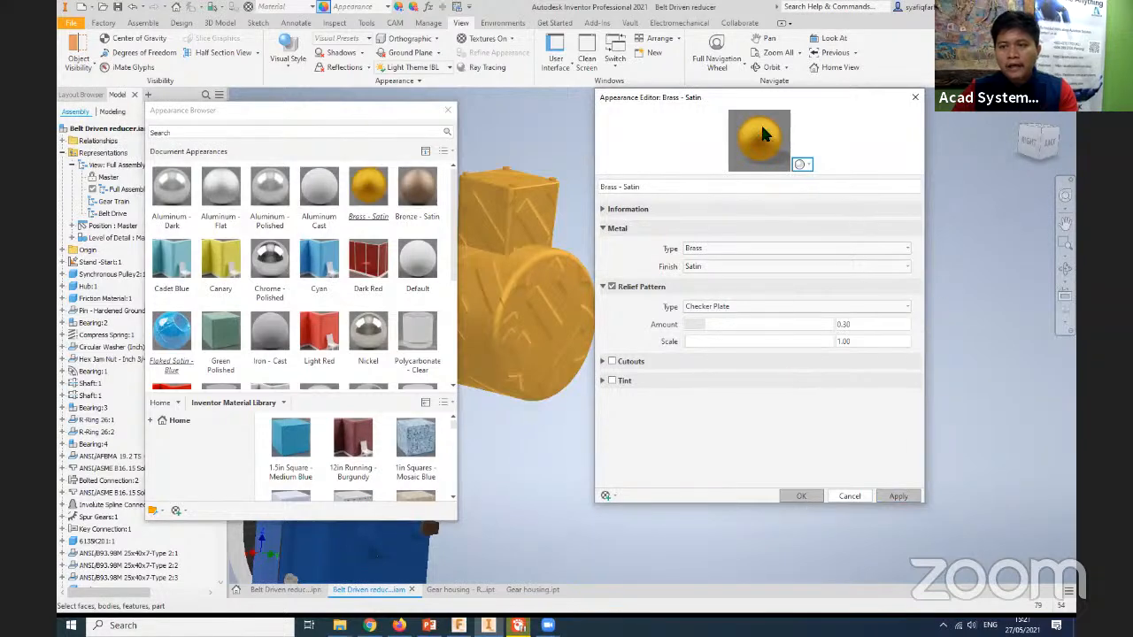
click(448, 111)
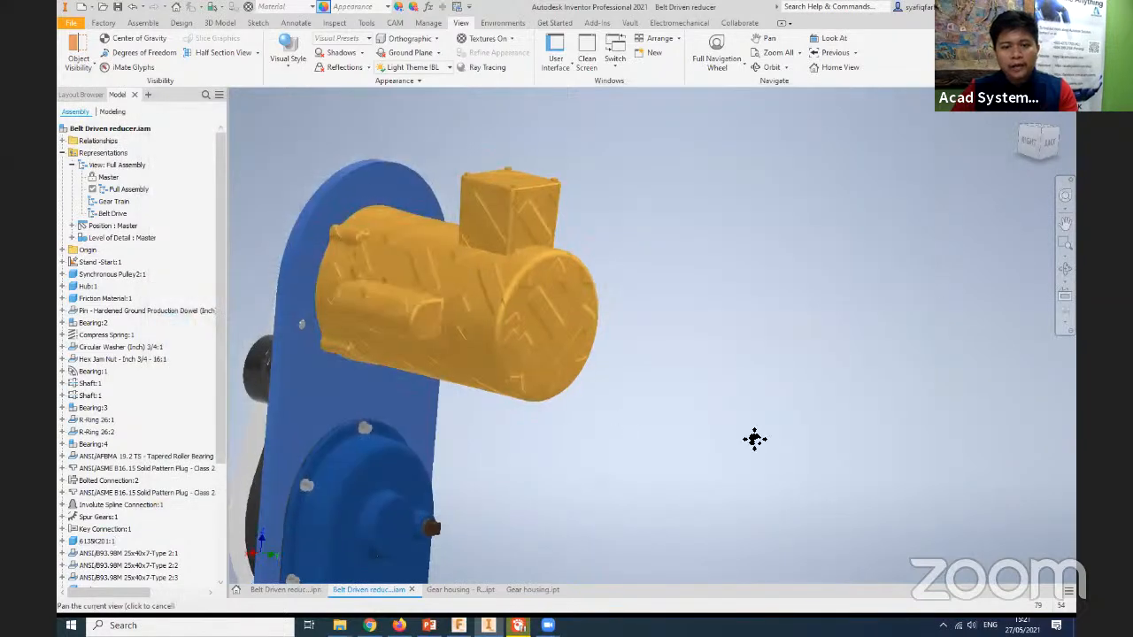
- Inspect the relief pattern on the motor up close and within the whole assembly
shift+middle_drag(753, 440, 656, 368)
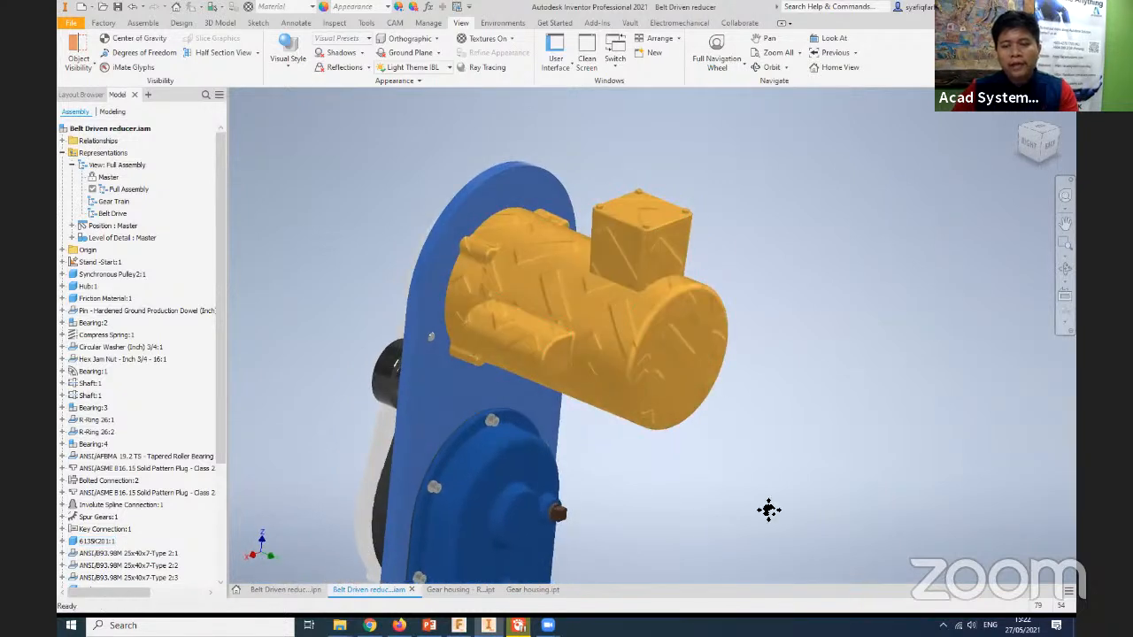
shift+middle_drag(769, 509, 776, 429)
scroll(773, 433, down, 5)
scroll(772, 443, up, 5)
shift+middle_drag(779, 473, 734, 430)
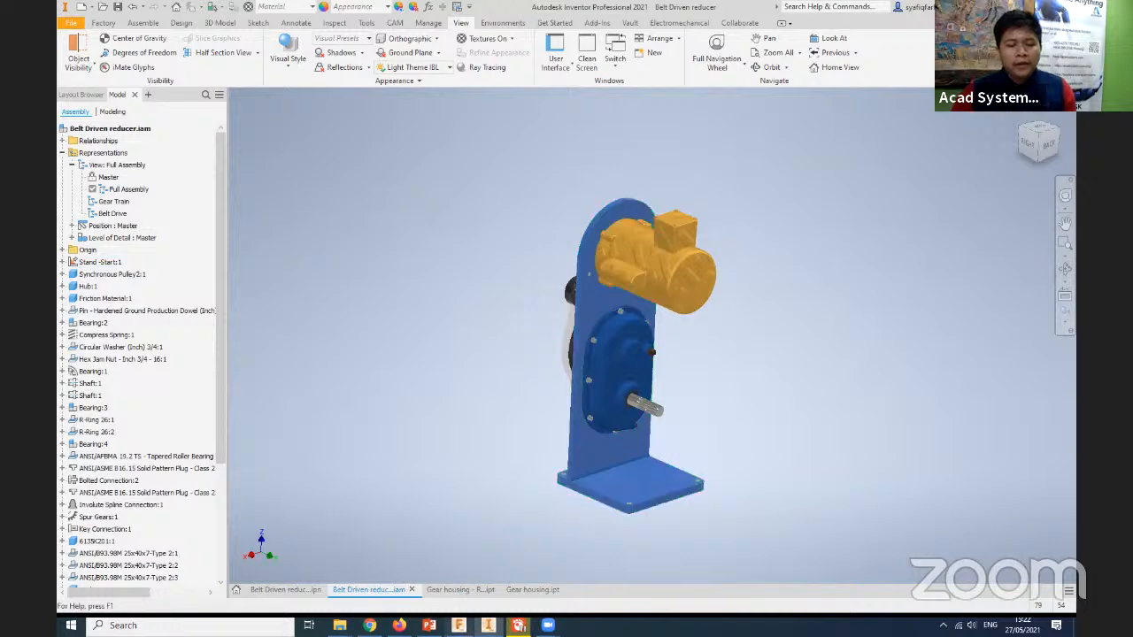
- Switch to Fusion 360, view the gear housing model, and display the project data
key(alt+Tab)
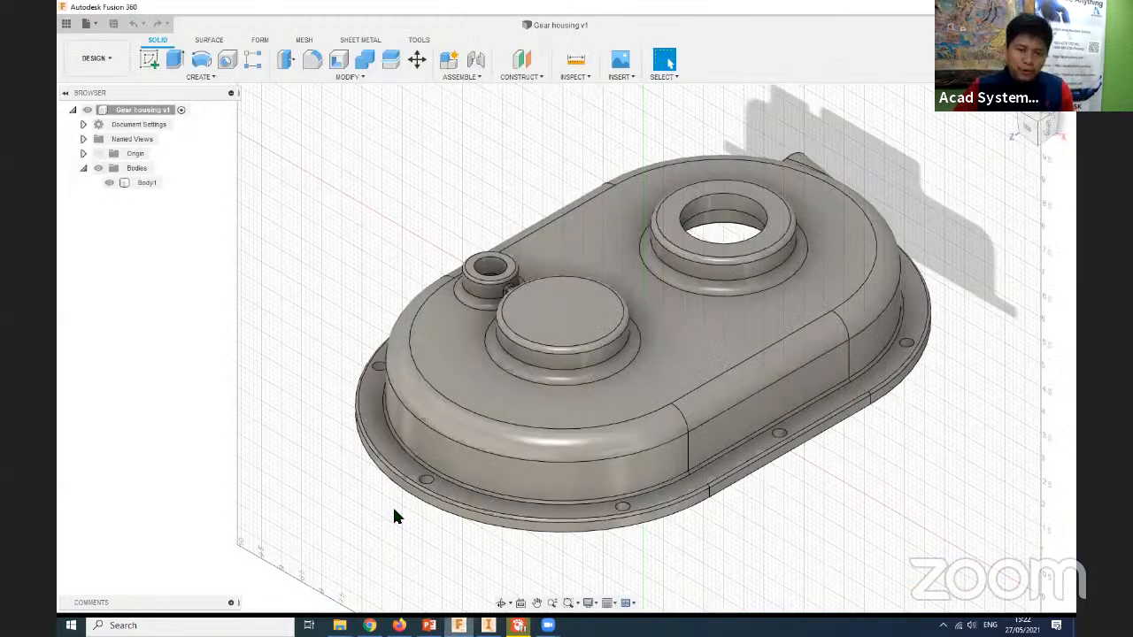
middle_drag(337, 469, 331, 497)
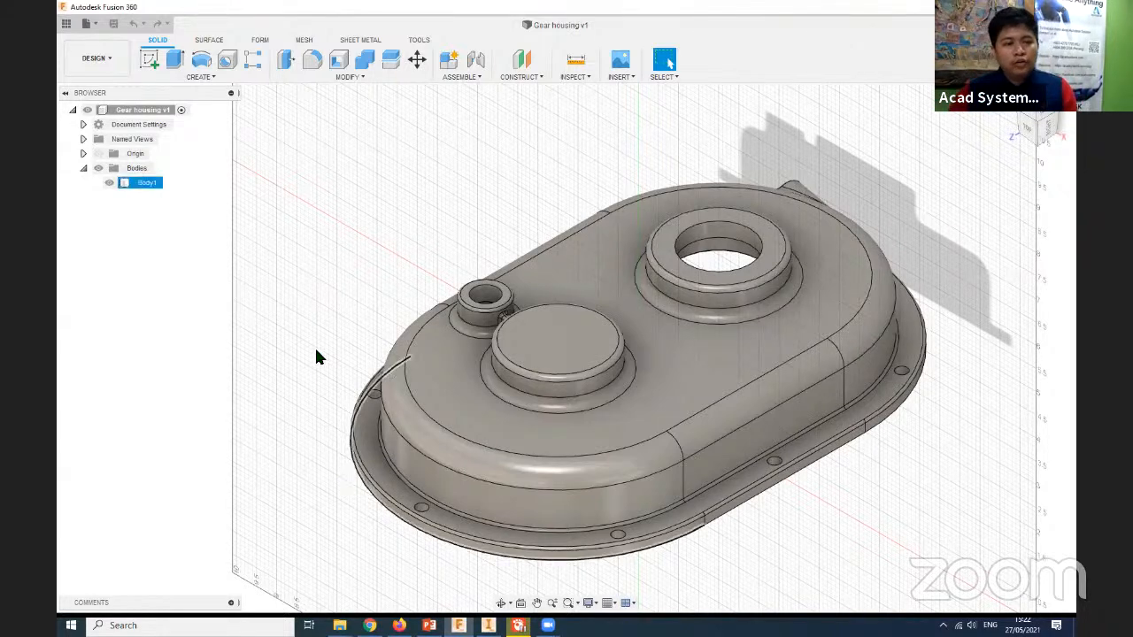
middle_drag(316, 354, 338, 283)
middle_drag(347, 278, 352, 272)
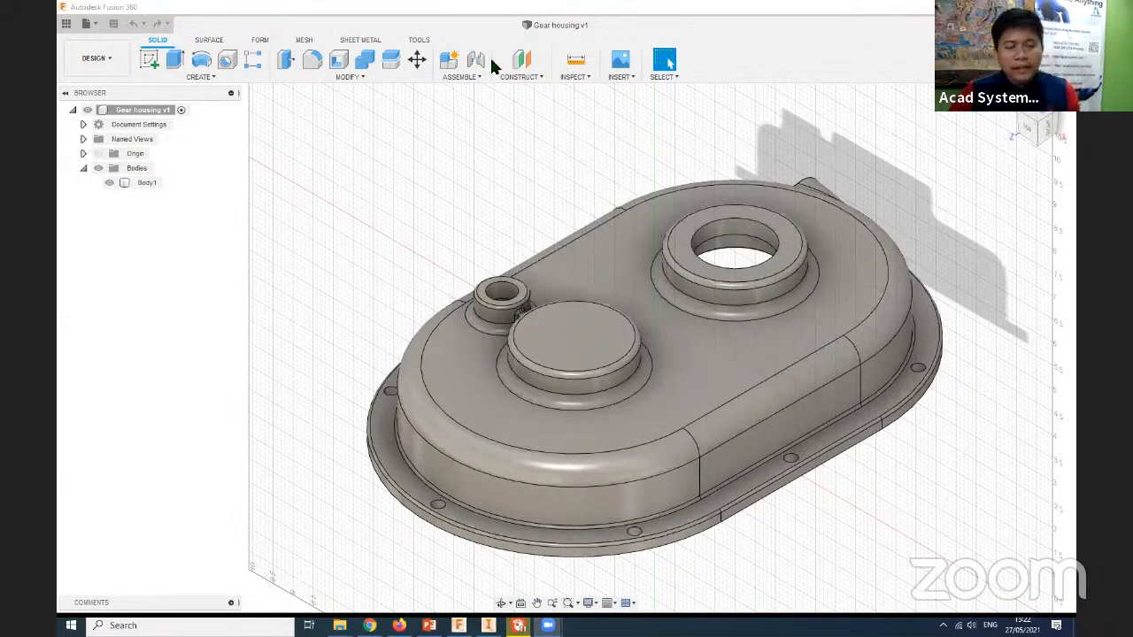
click(66, 24)
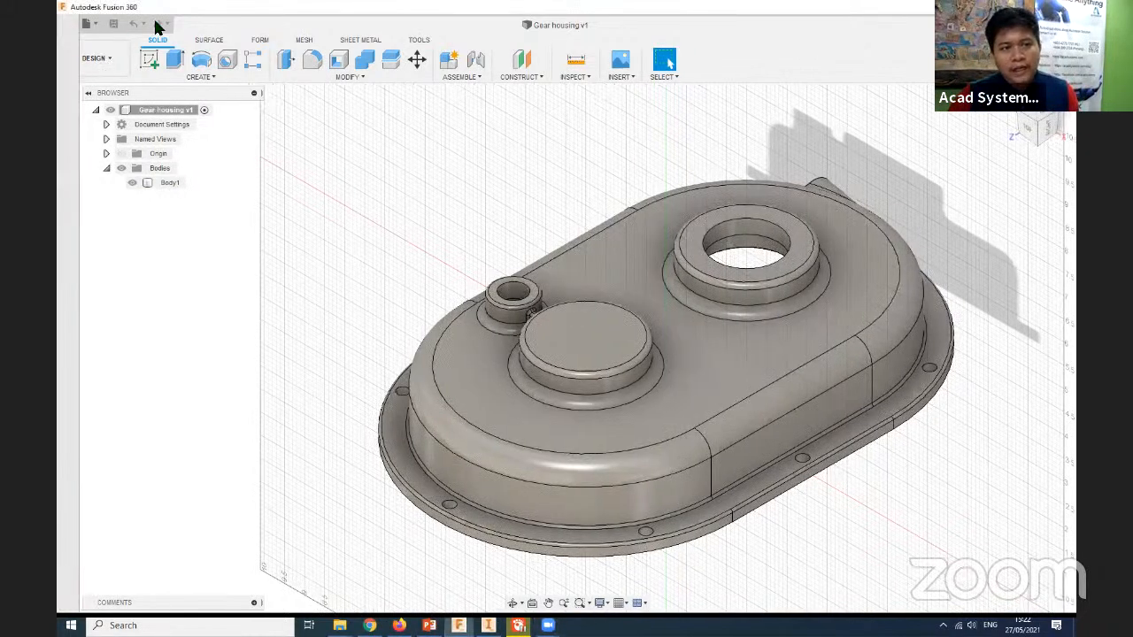
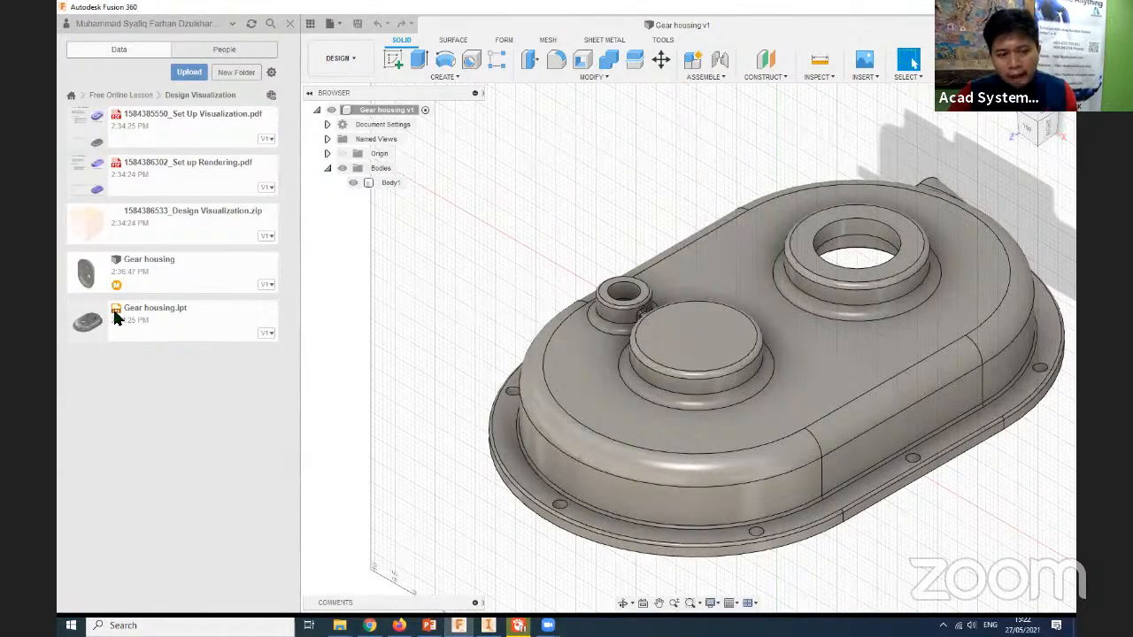
- Check the file actions available for Gear housing.ipt and look over the housing model
right_click(227, 323)
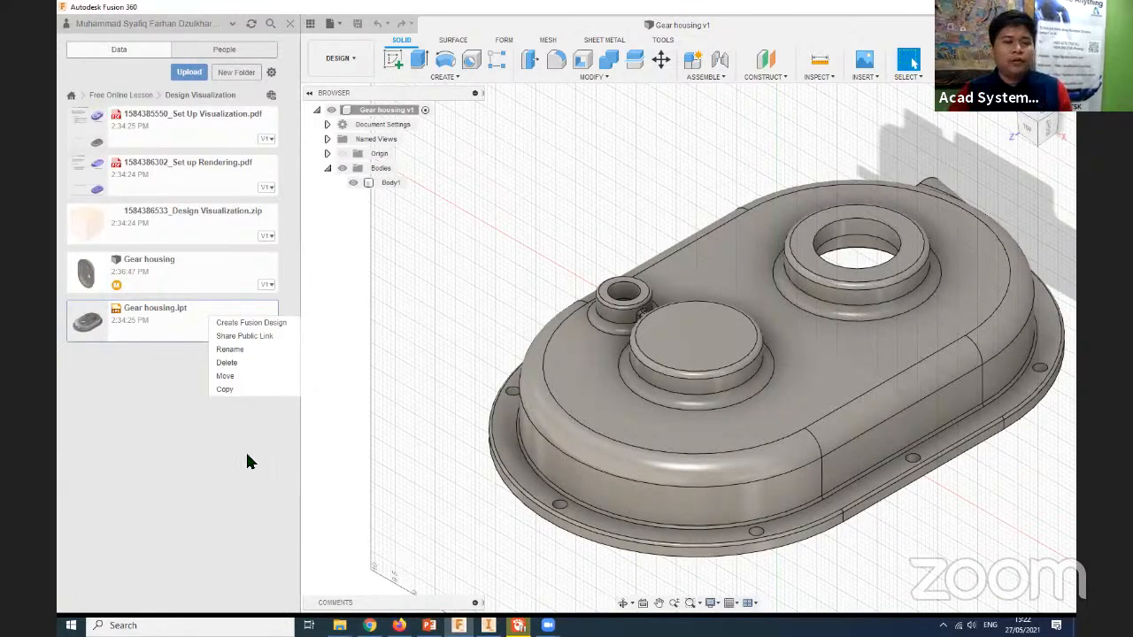
click(208, 458)
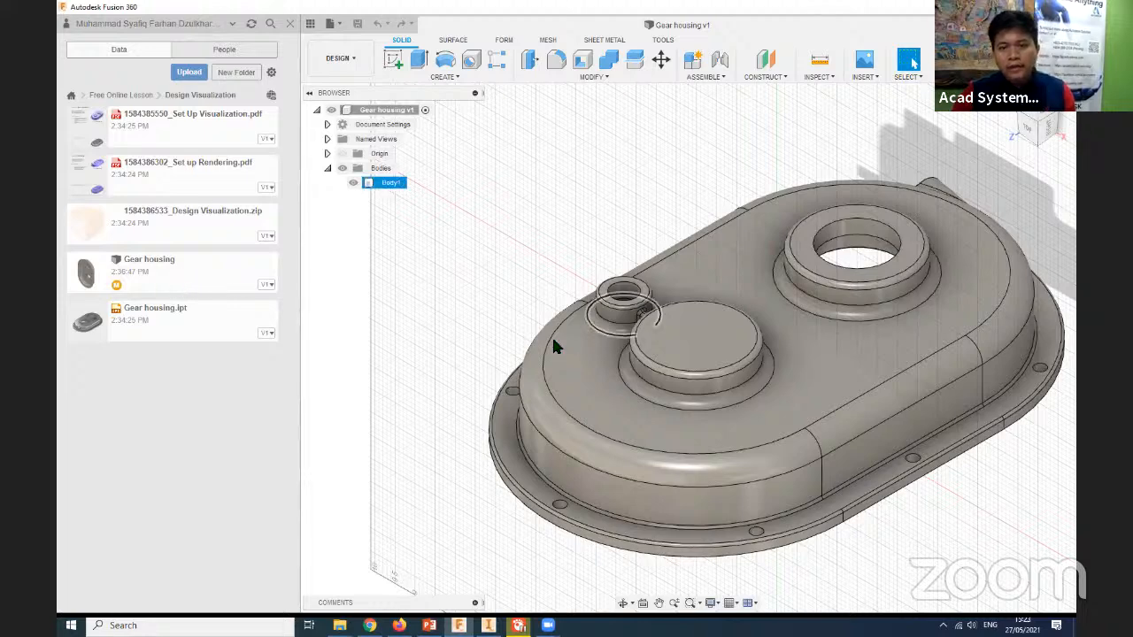
middle_drag(551, 334, 845, 514)
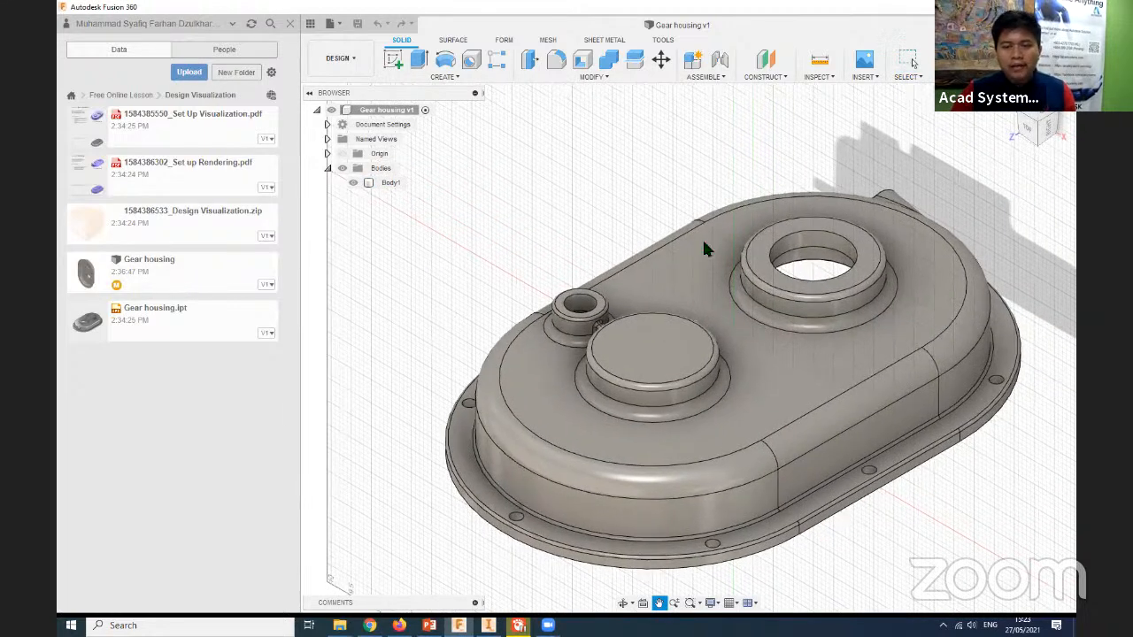
middle_drag(539, 234, 467, 218)
middle_drag(814, 487, 576, 217)
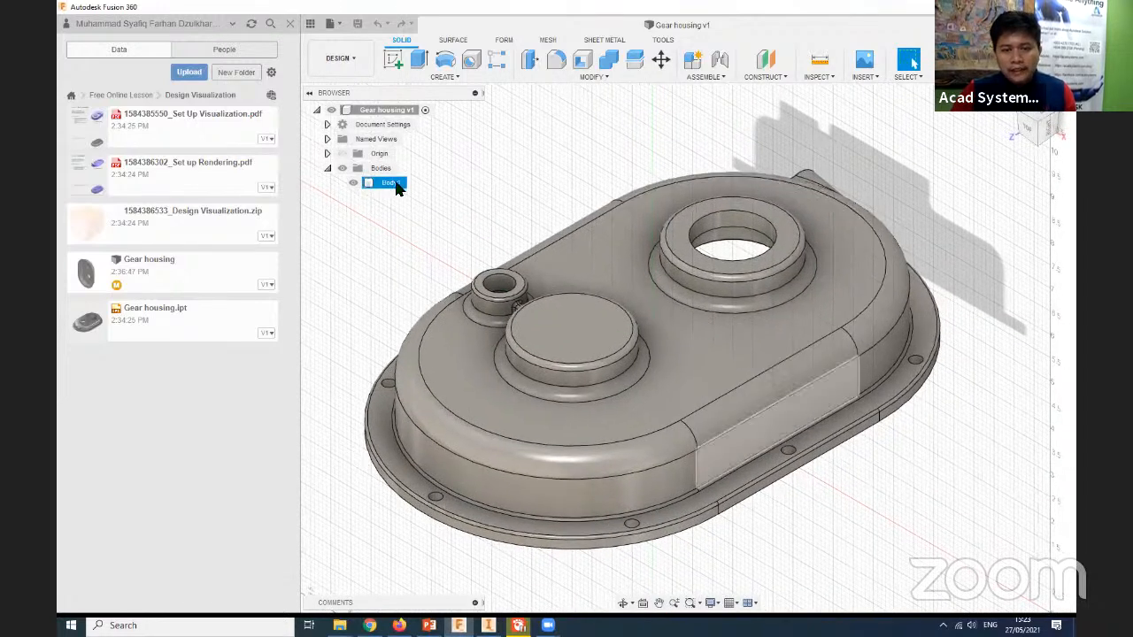
middle_drag(434, 292, 440, 293)
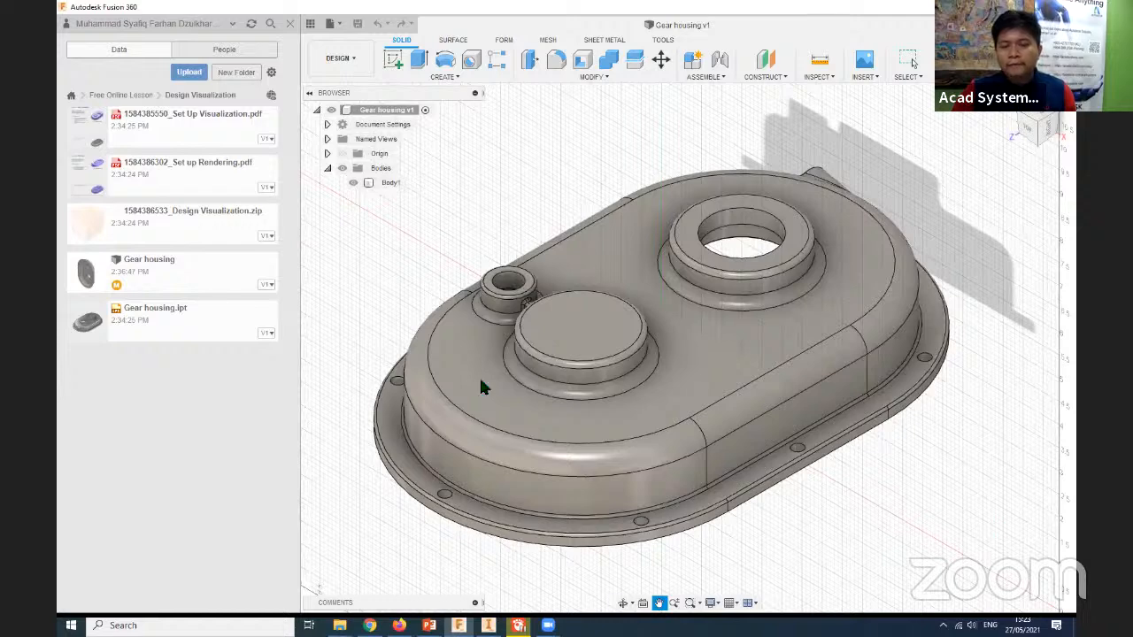
middle_drag(484, 384, 480, 375)
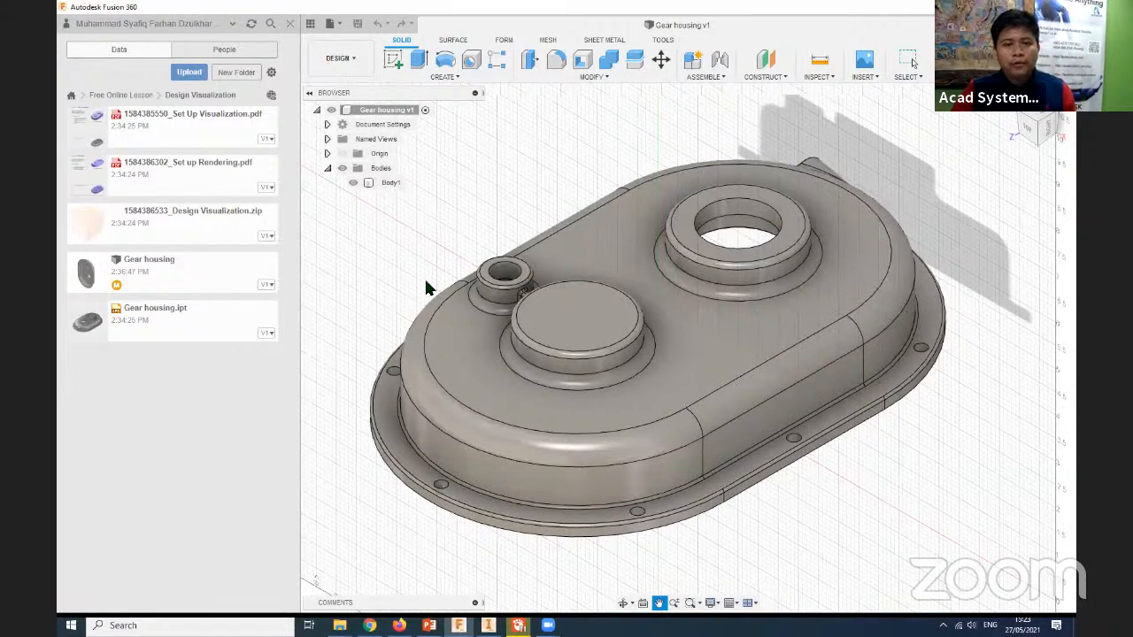
key(Escape)
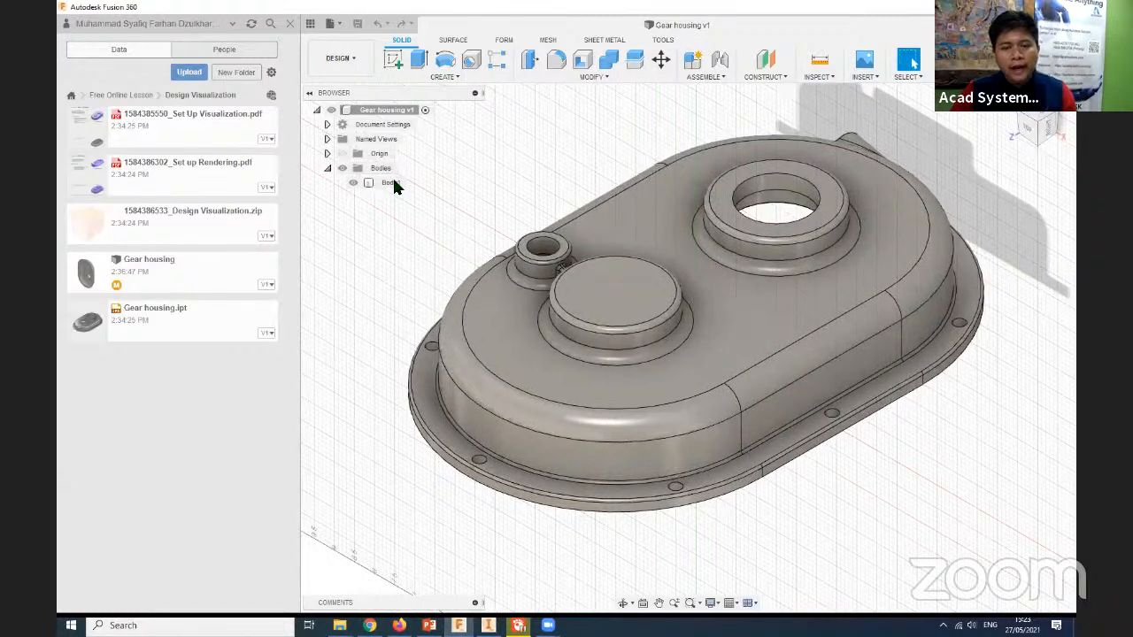
- Open the physical material settings for Body1 and review the available material libraries, keeping Fusion 360 Material Library
click(391, 183)
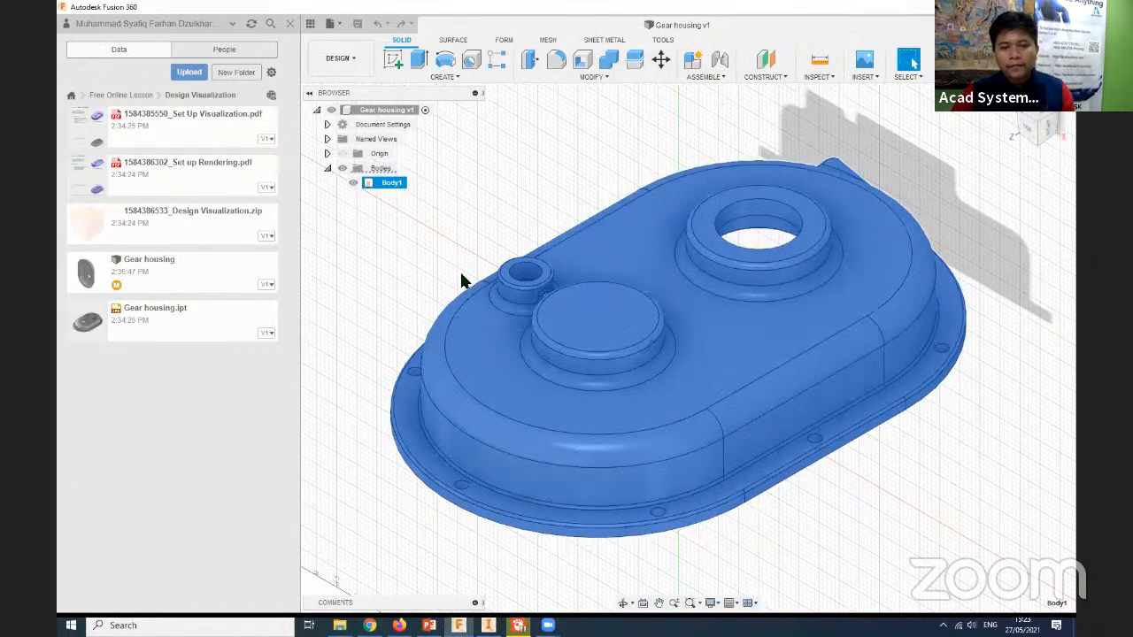
right_click(394, 182)
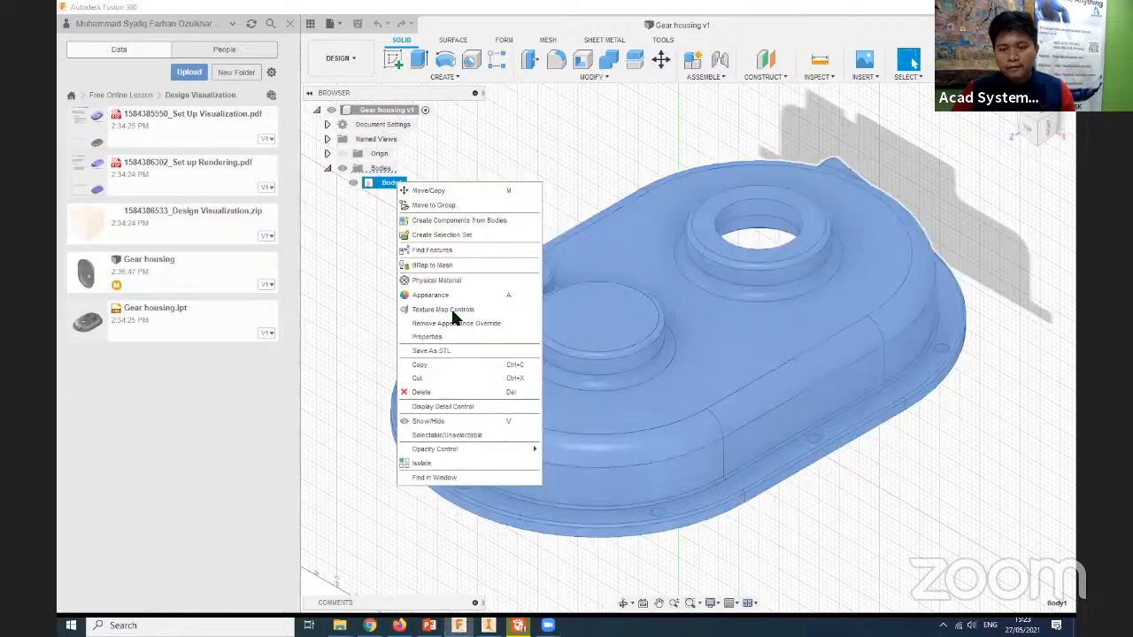
click(469, 280)
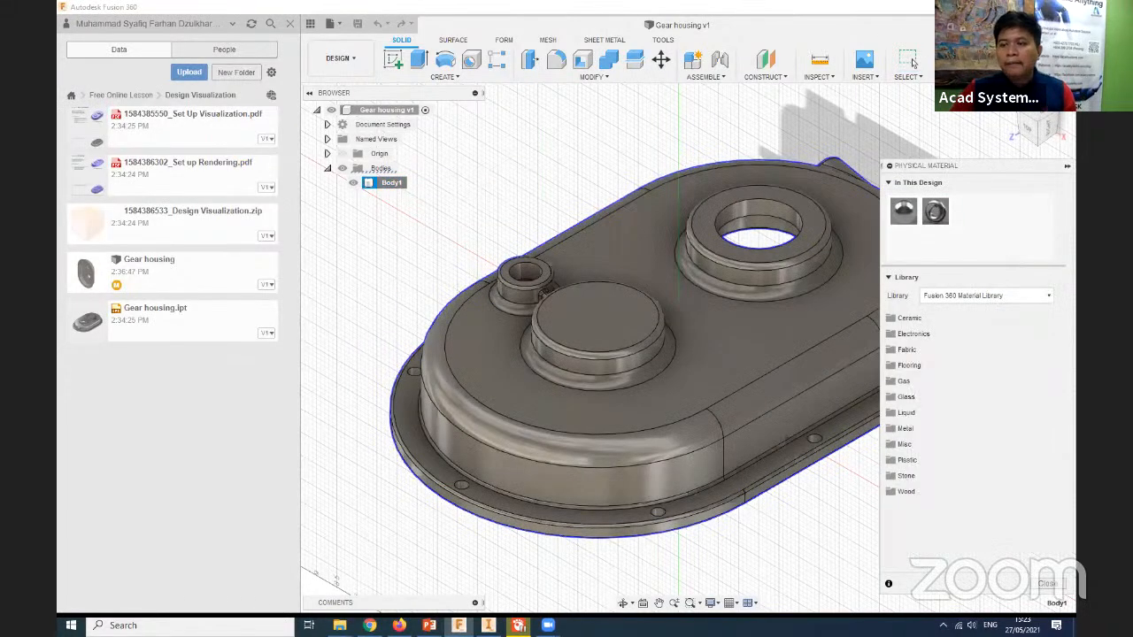
drag(900, 171, 495, 152)
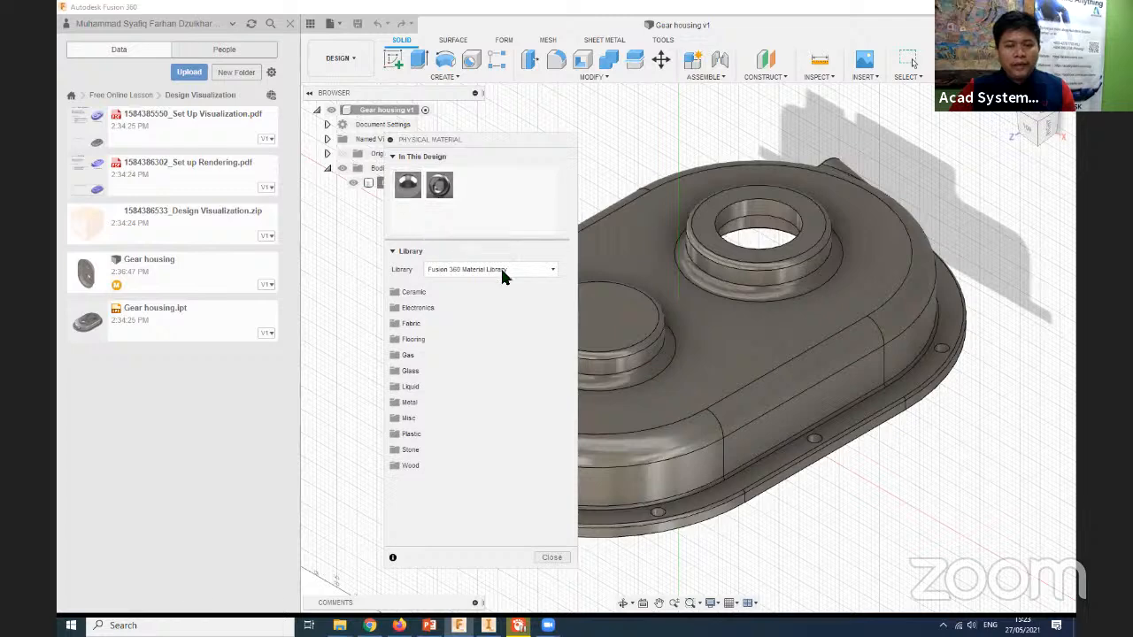
click(474, 270)
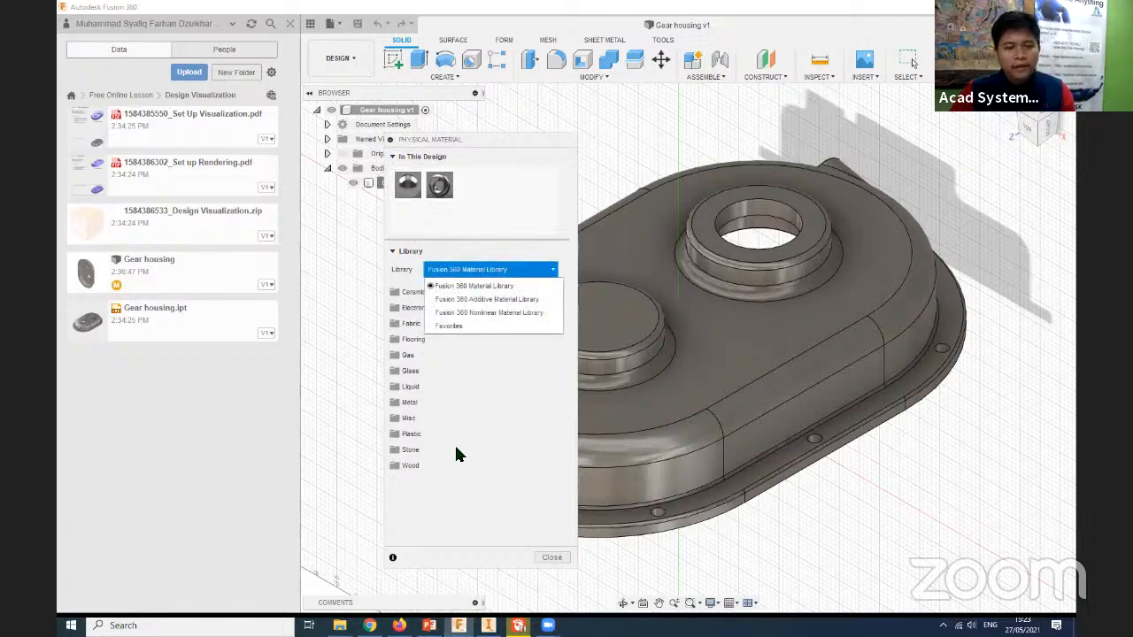
click(460, 459)
- Add Aluminum from the Metal materials to the design, check its properties, and close the physical material dialog
click(405, 404)
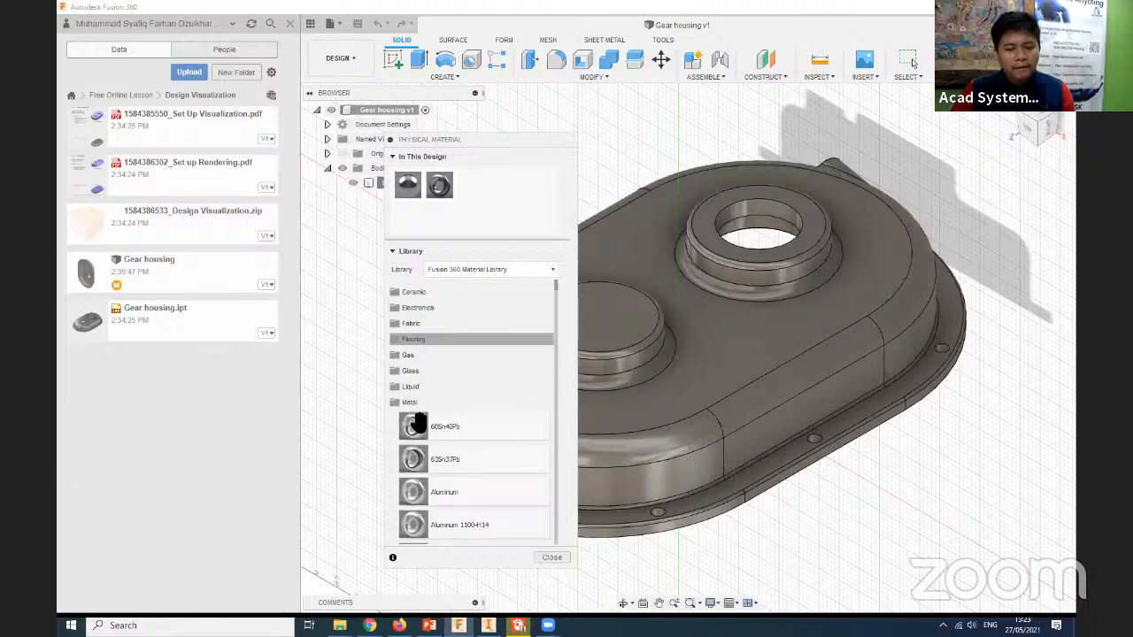
scroll(486, 410, down, 3)
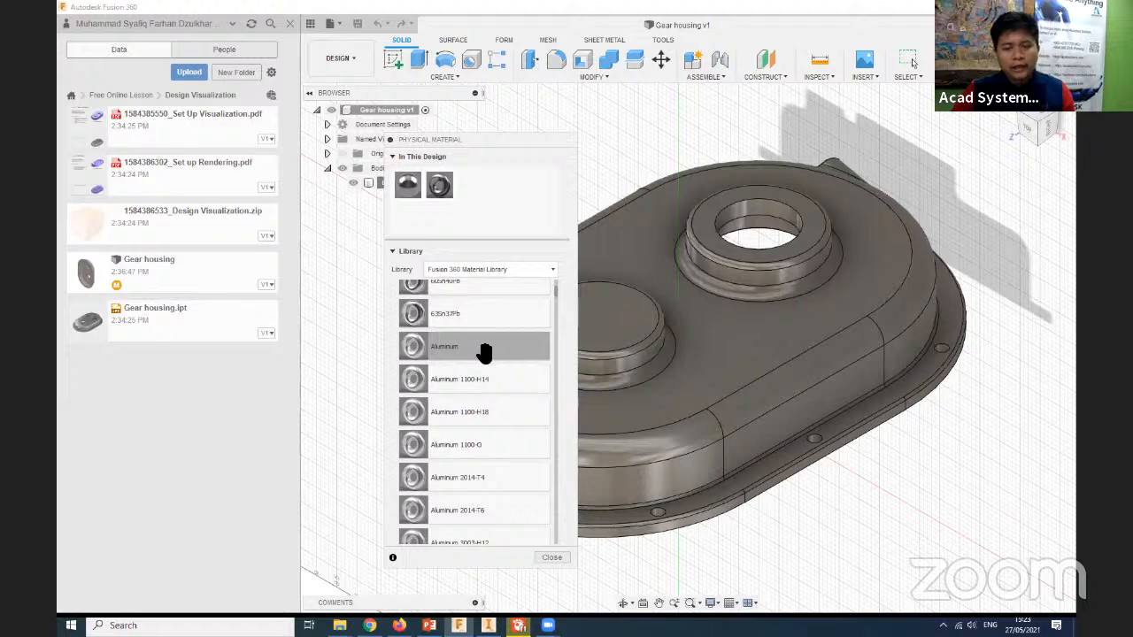
drag(484, 354, 474, 187)
double_click(474, 188)
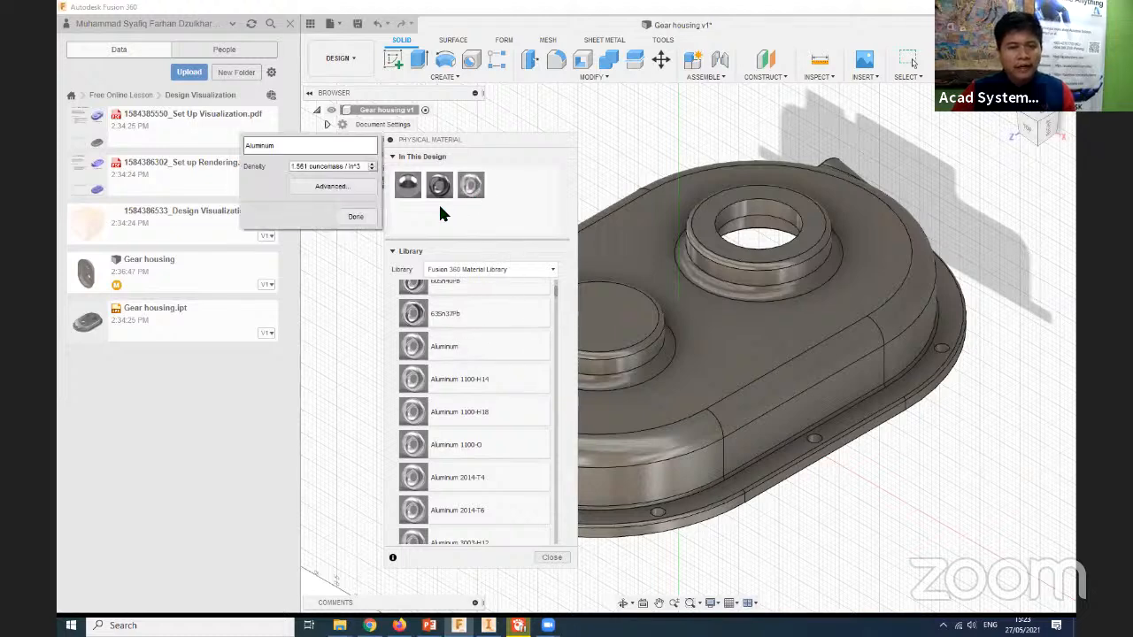
click(356, 217)
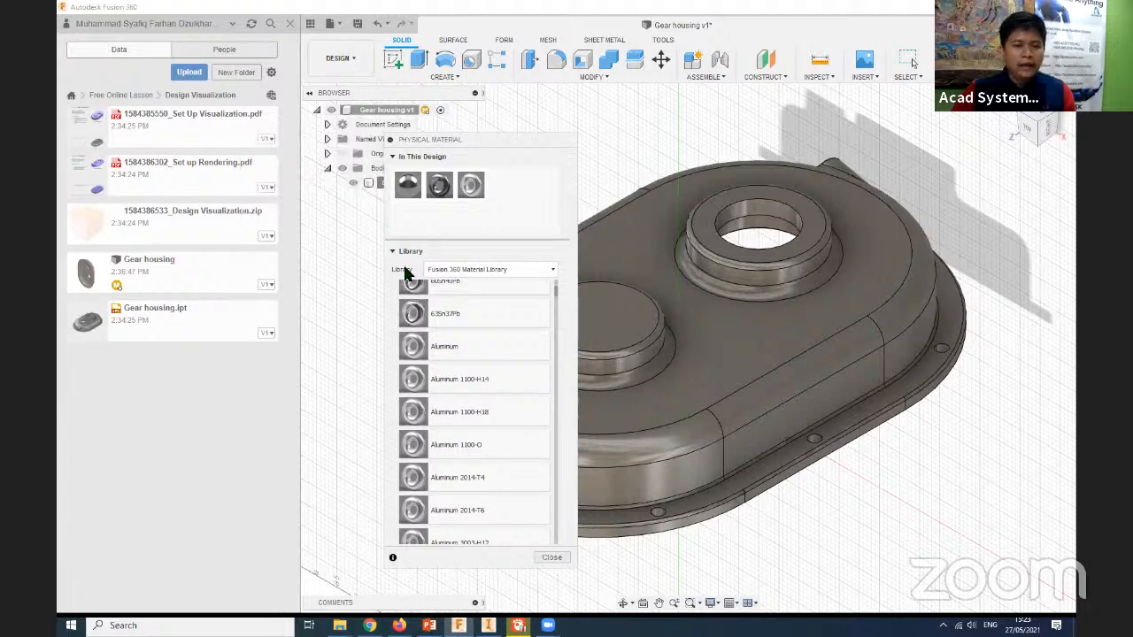
click(552, 557)
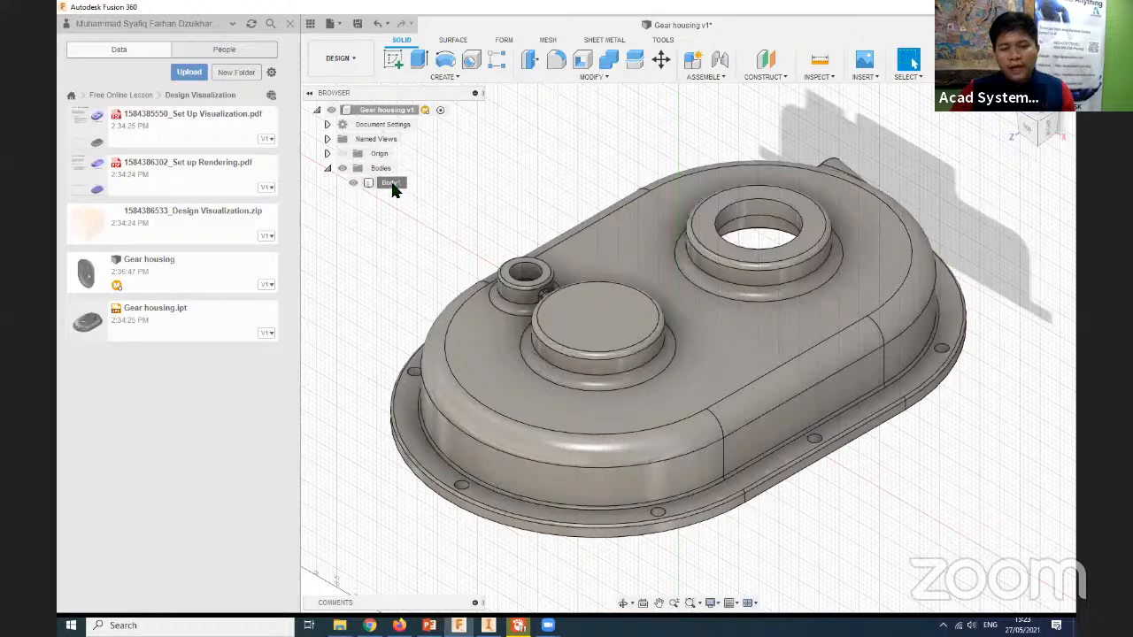
- Open the appearance settings for Body1 and search the appearance library for "smooth"
right_click(392, 185)
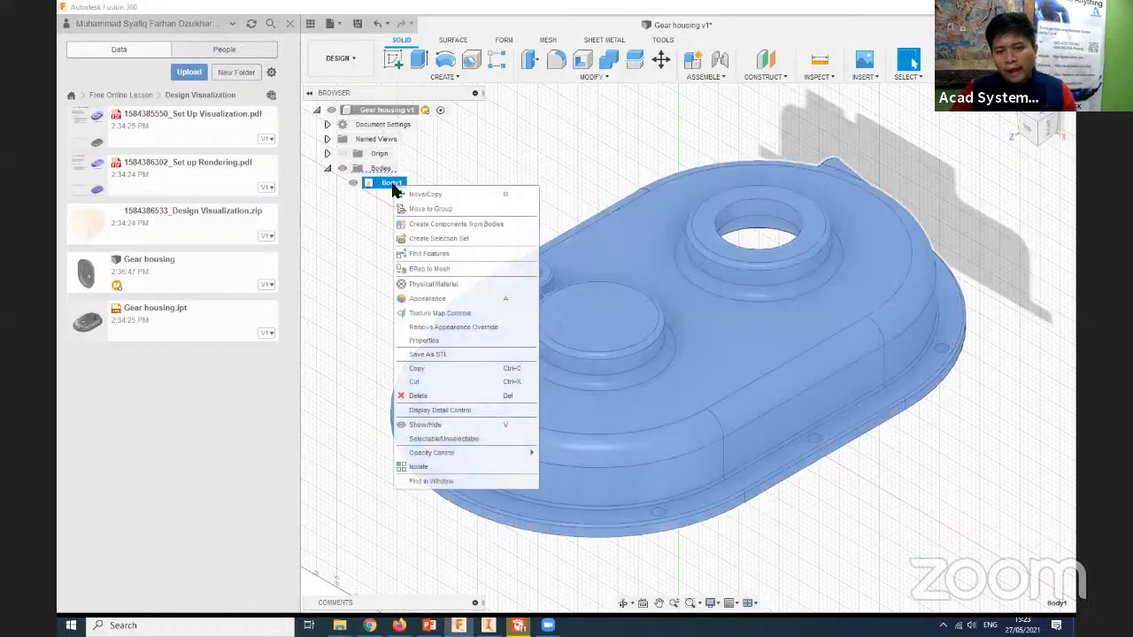
click(449, 286)
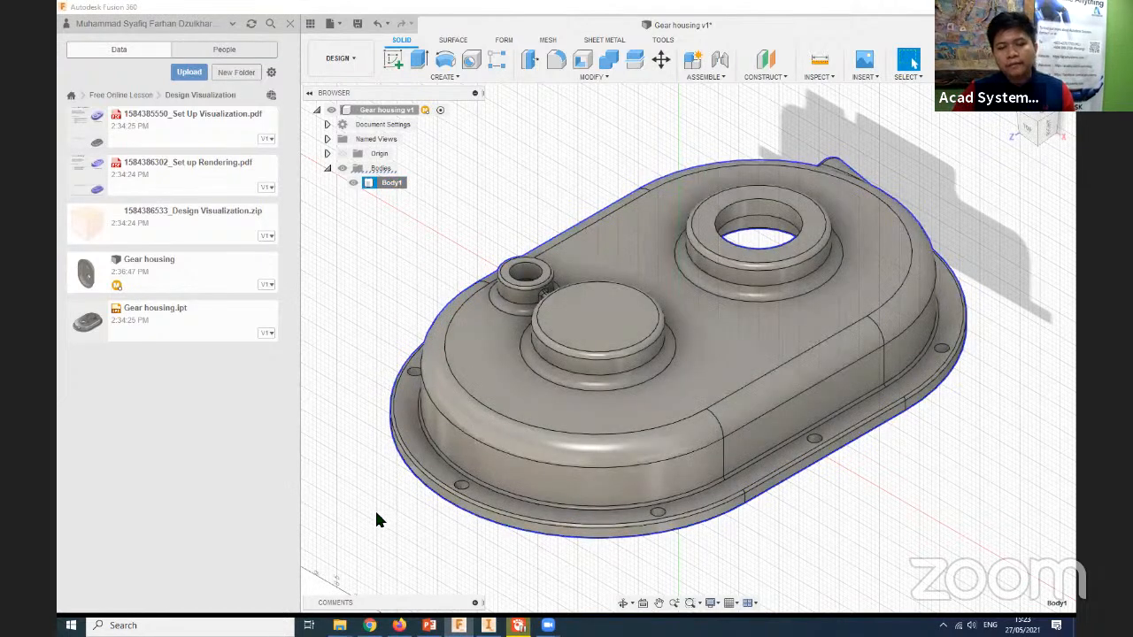
middle_drag(403, 505, 425, 496)
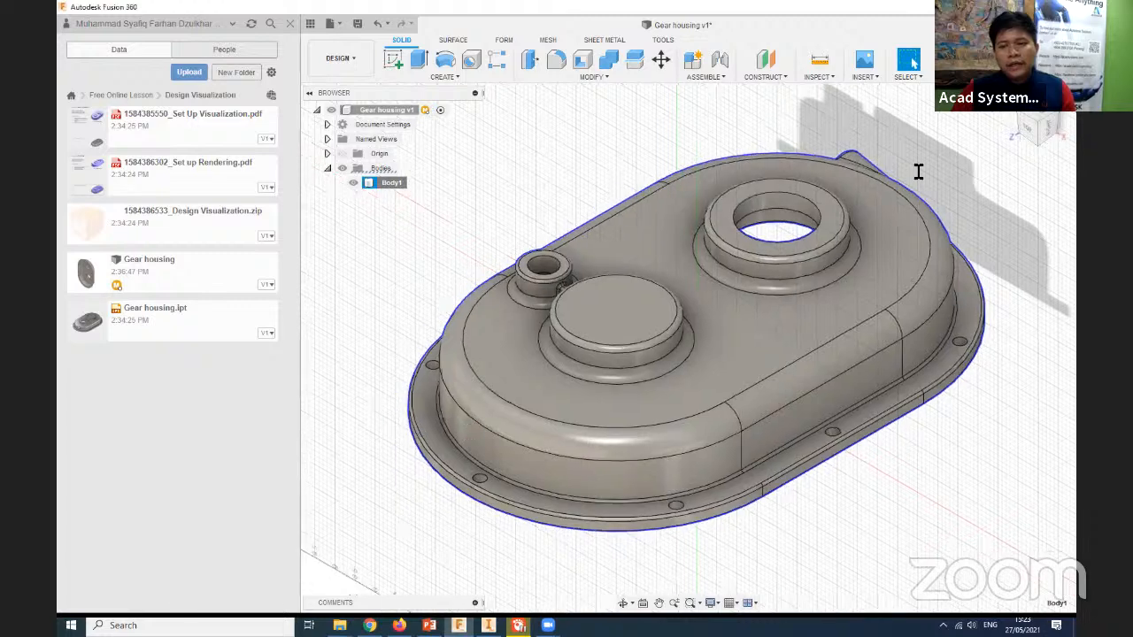
drag(983, 163, 744, 152)
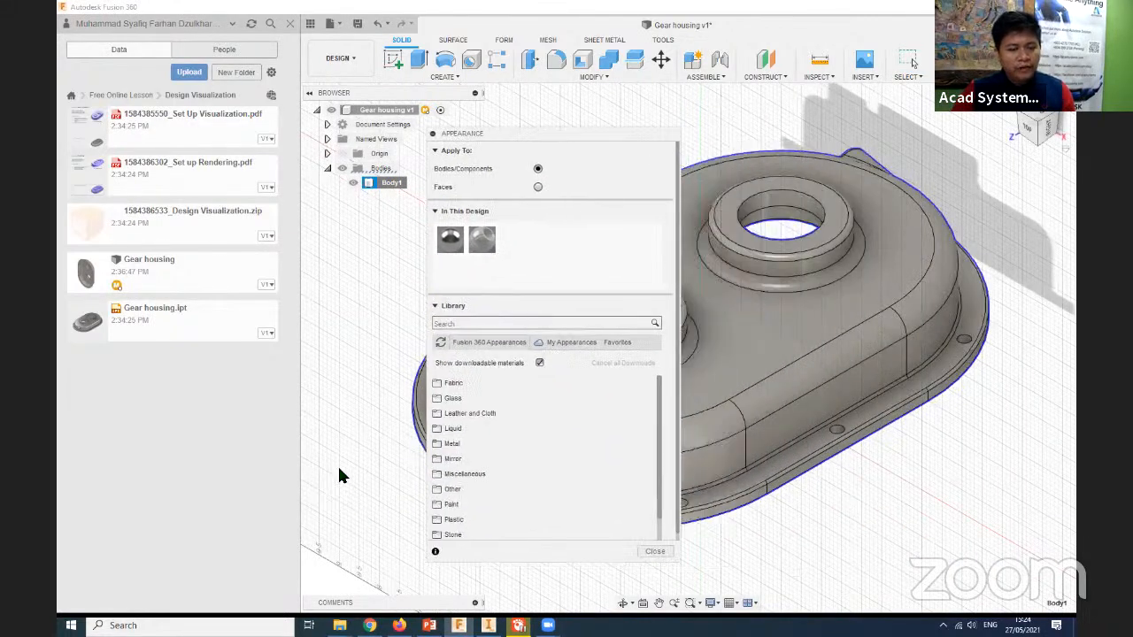
scroll(346, 410, down, 2)
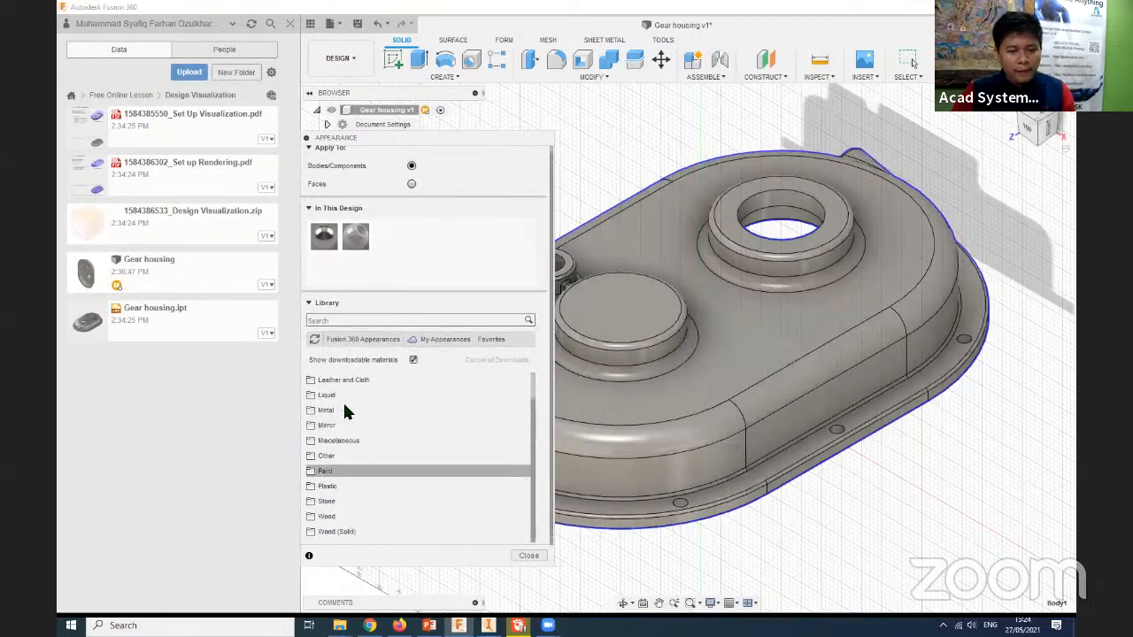
click(372, 321)
text(smm)
key(BackSpace)
text(oo)
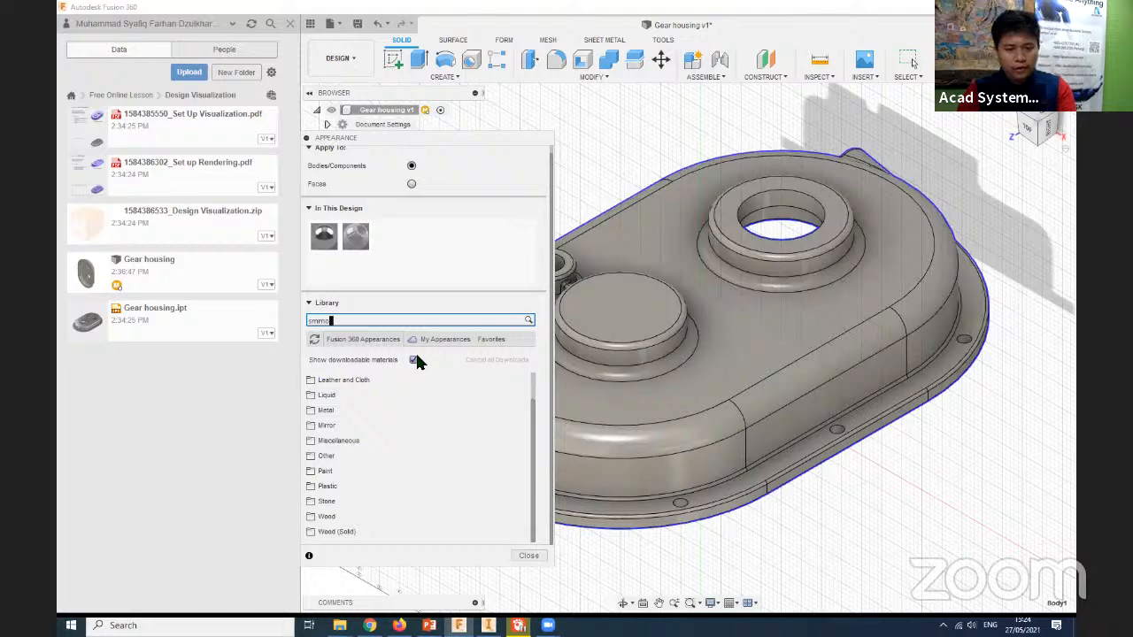
text(th)
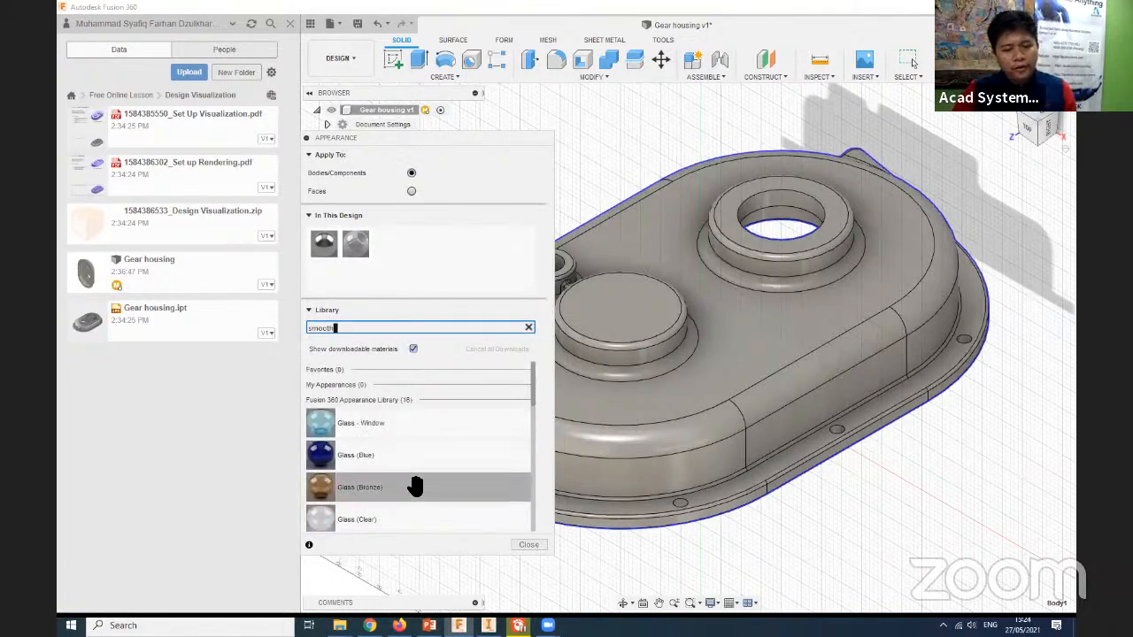
- Download the Powder Coat (Blue) appearance and add it to the design
scroll(418, 489, down, 5)
scroll(422, 498, up, 3)
scroll(422, 497, up, 2)
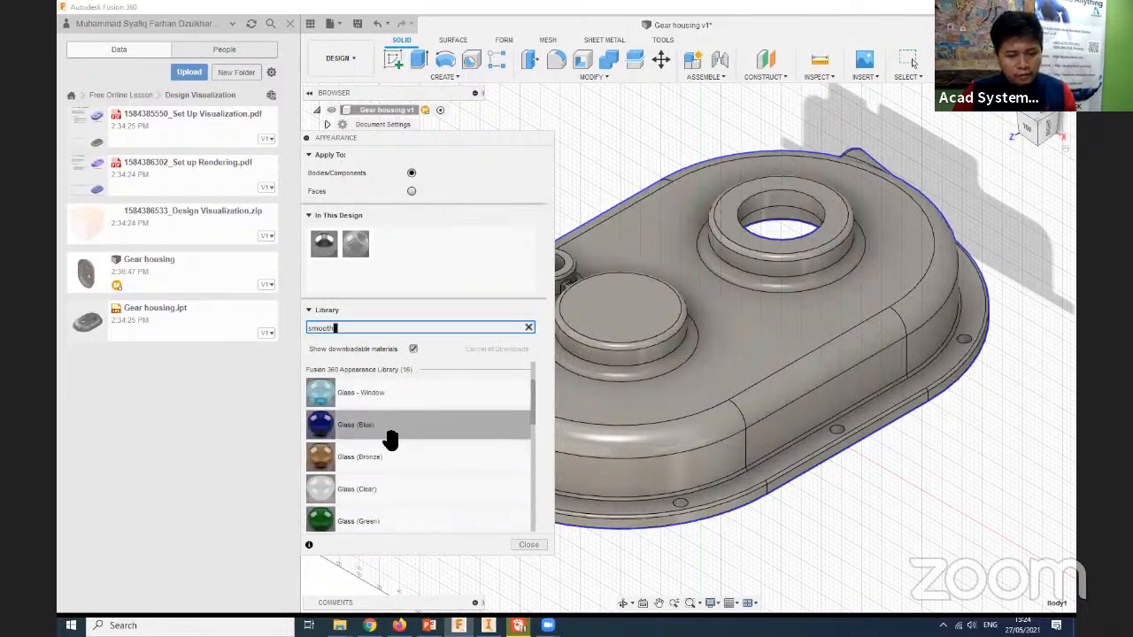
scroll(389, 460, down, 4)
drag(388, 512, 429, 270)
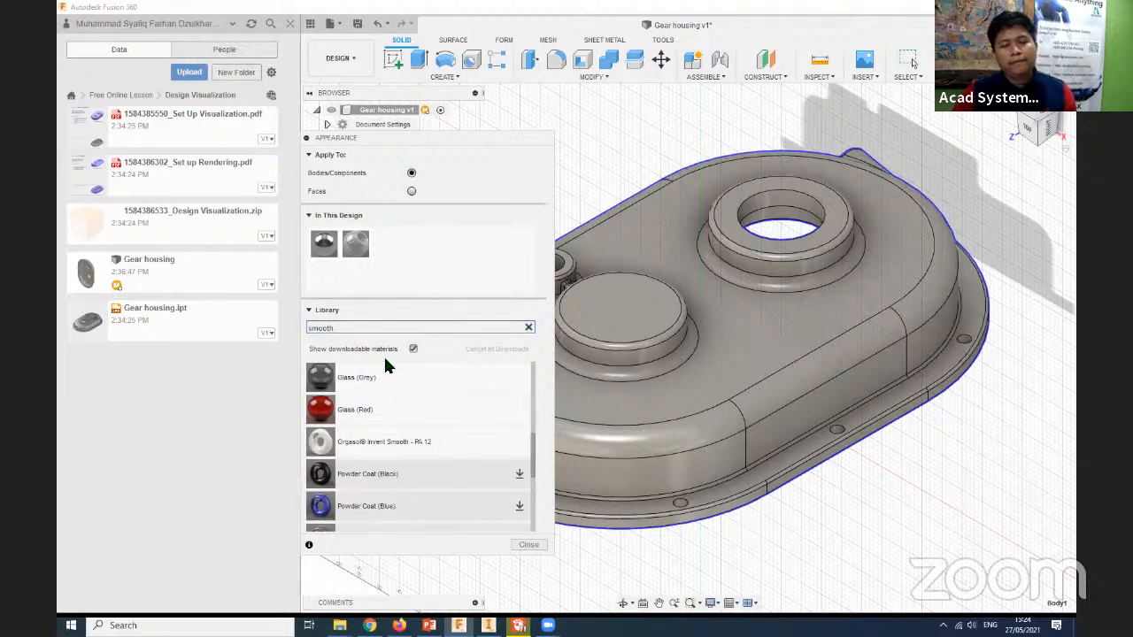
click(520, 507)
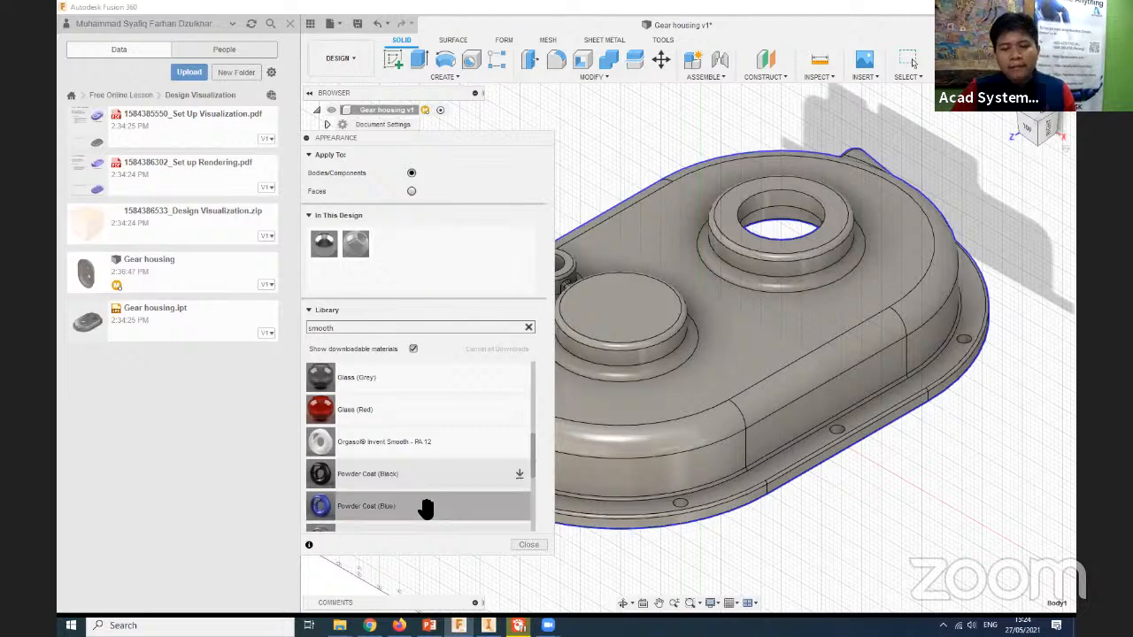
drag(445, 255, 442, 255)
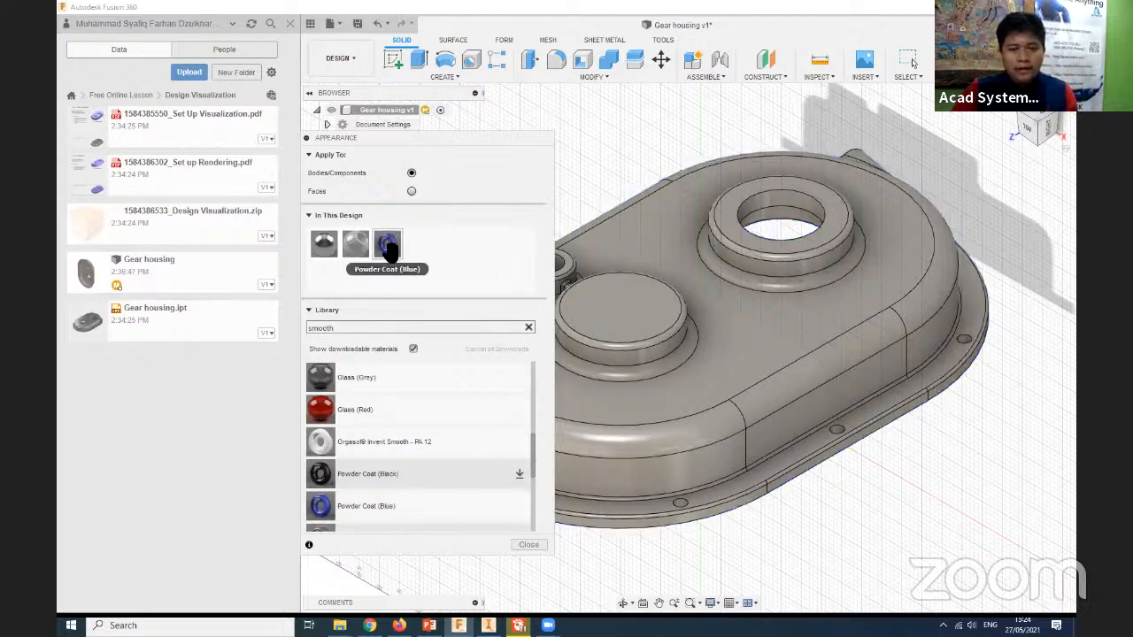
- Apply the Powder Coat (Blue) appearance to the gear housing body and close the appearance dialog
double_click(387, 248)
click(276, 409)
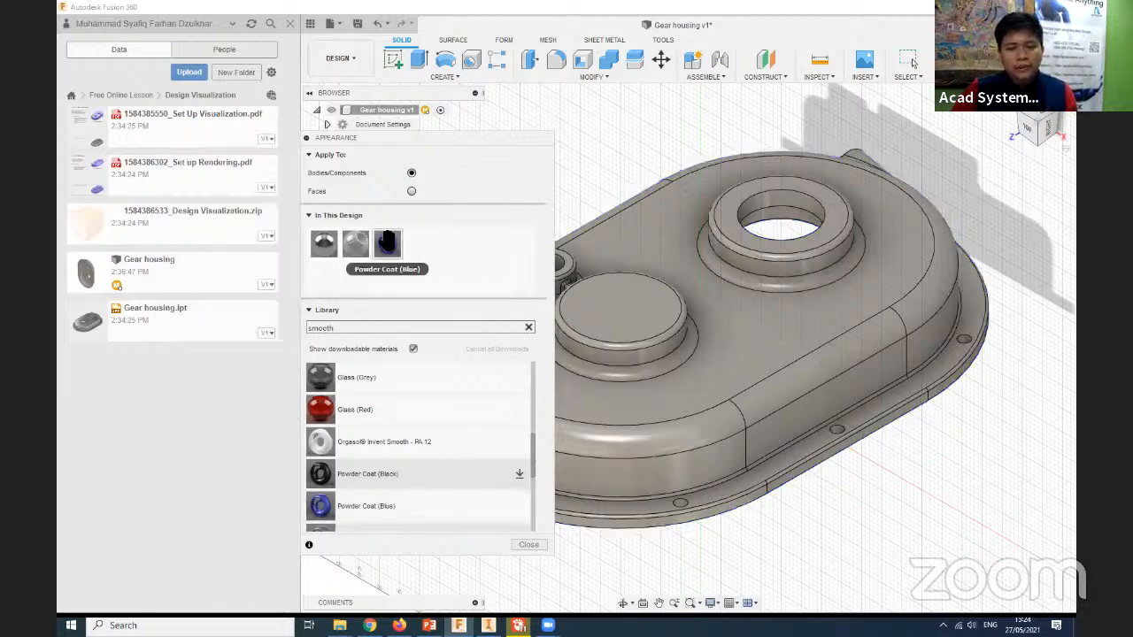
right_click(390, 251)
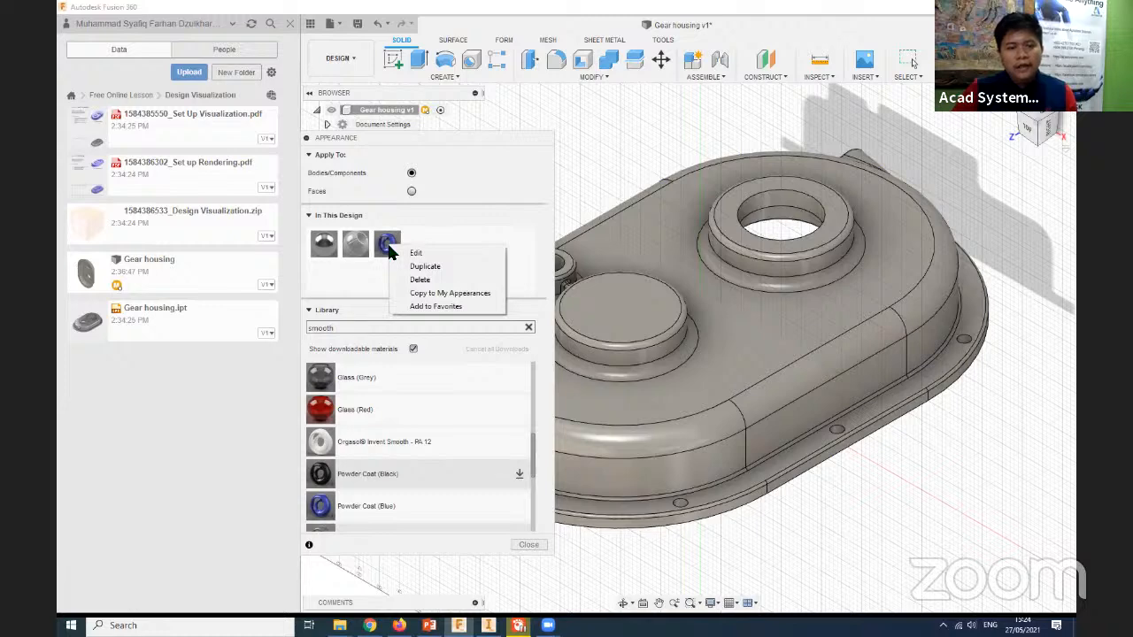
drag(387, 246, 743, 371)
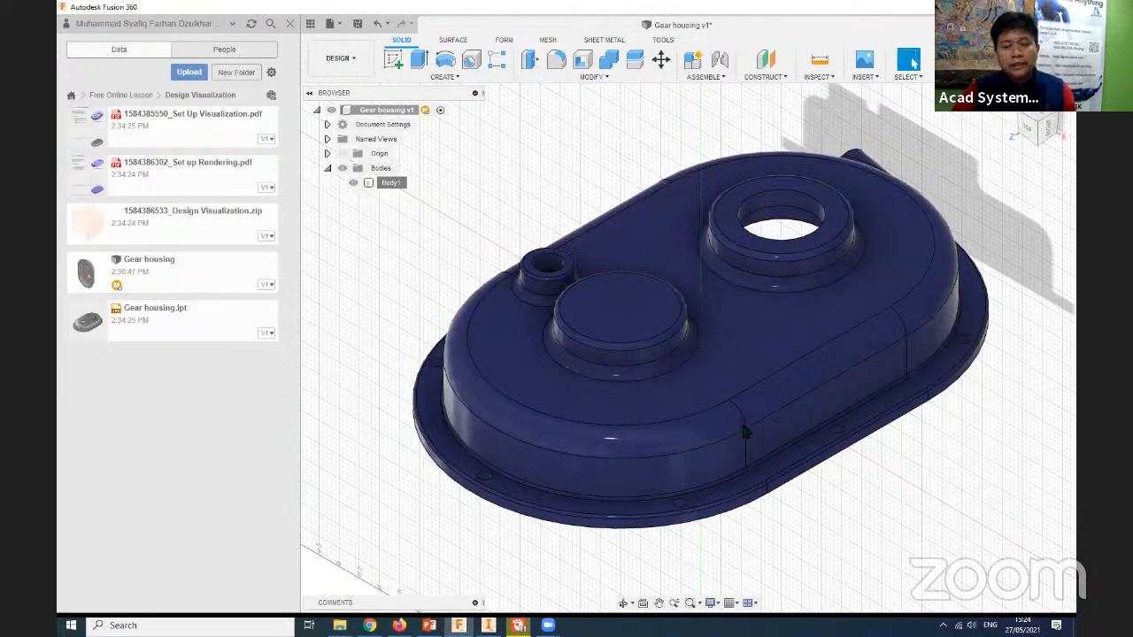
- Apply the metallic appearance already in the design to the inner faces of the housing's large bore and small boss hole
scroll(585, 314, up, 1)
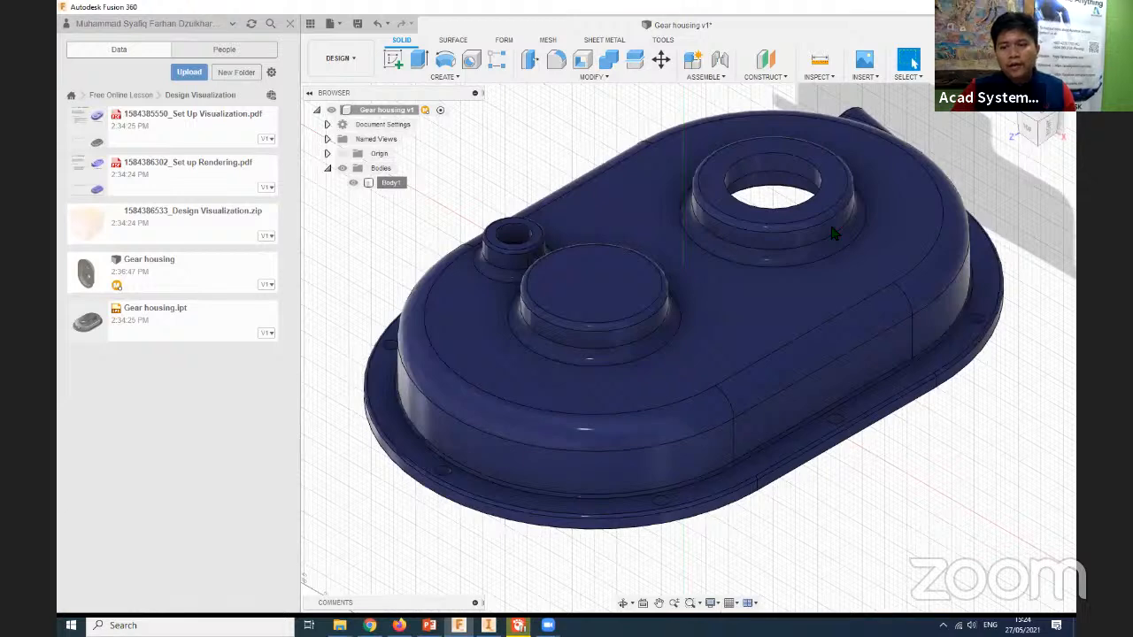
middle_drag(821, 345, 823, 335)
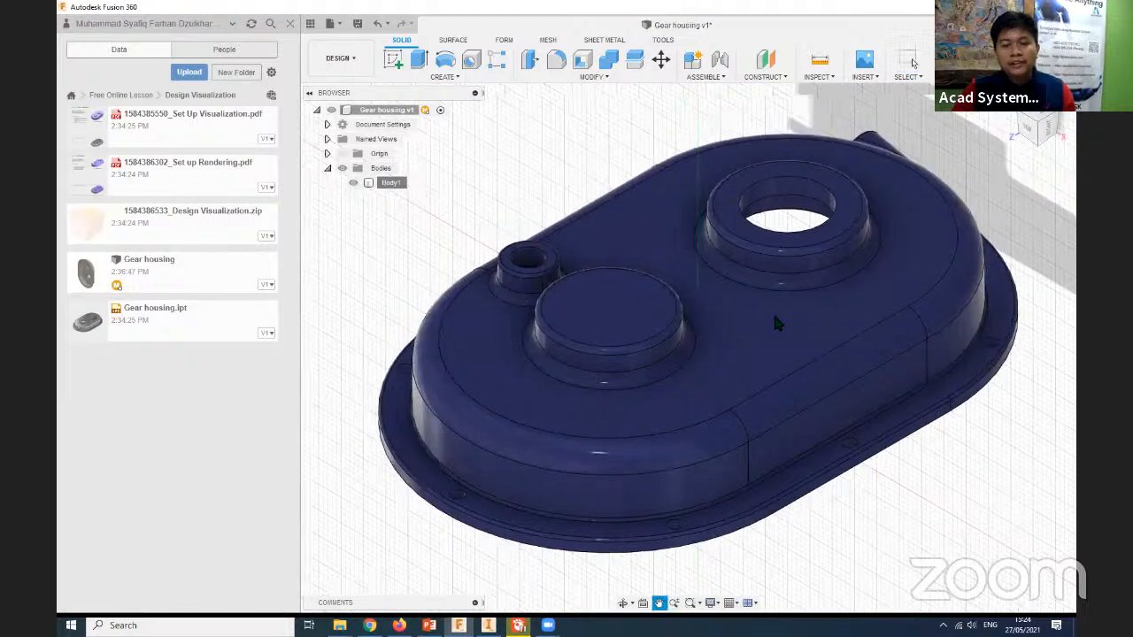
middle_drag(573, 317, 615, 358)
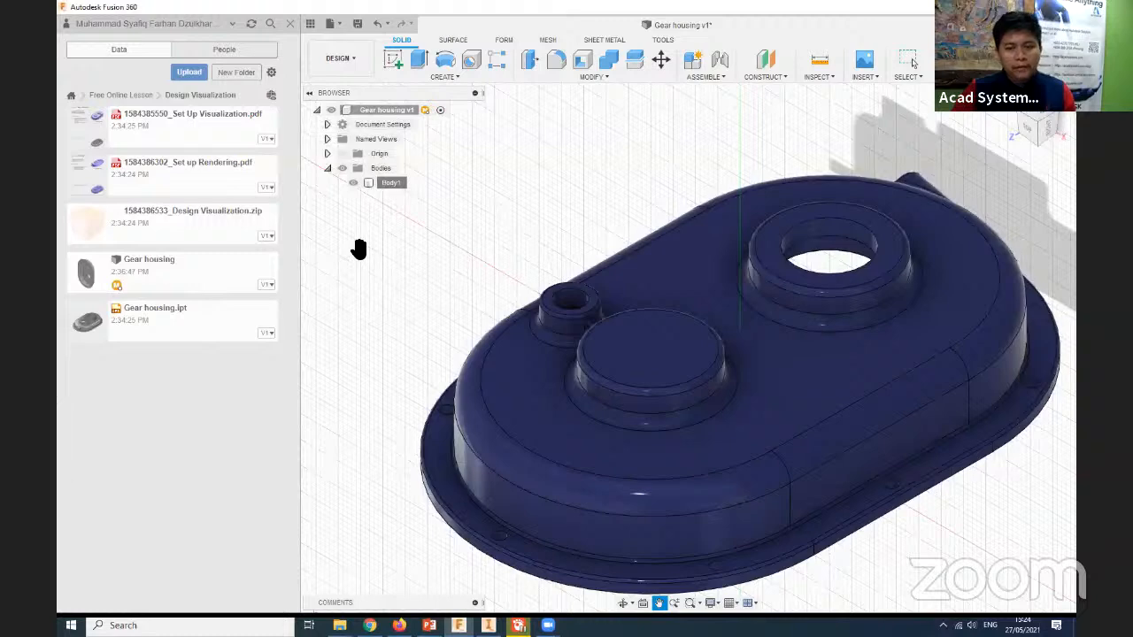
key(a)
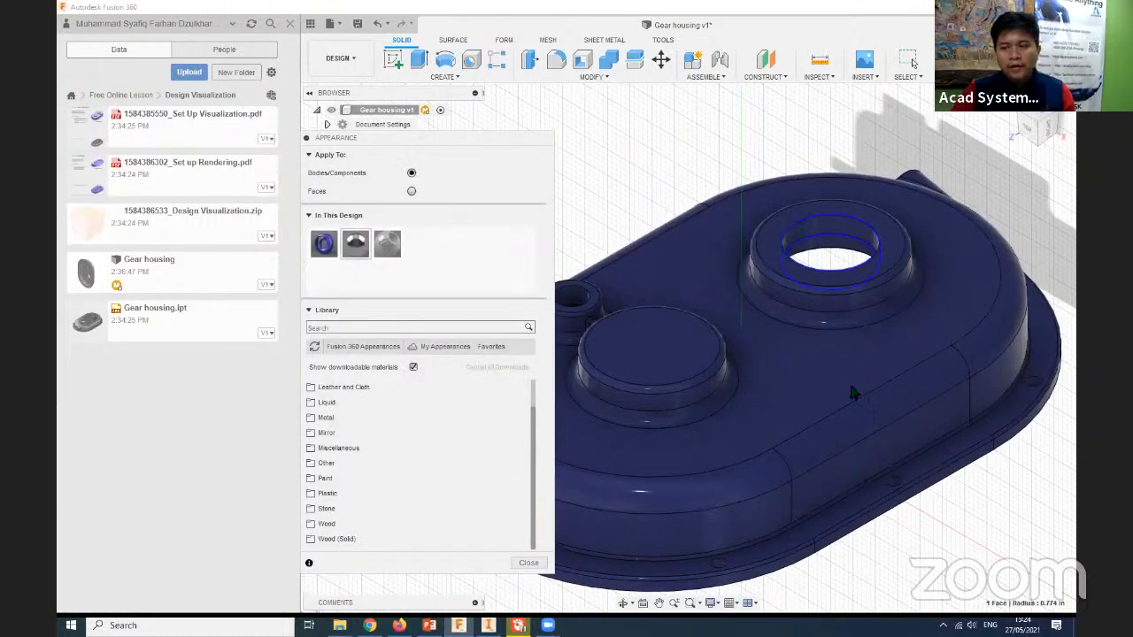
drag(355, 243, 668, 283)
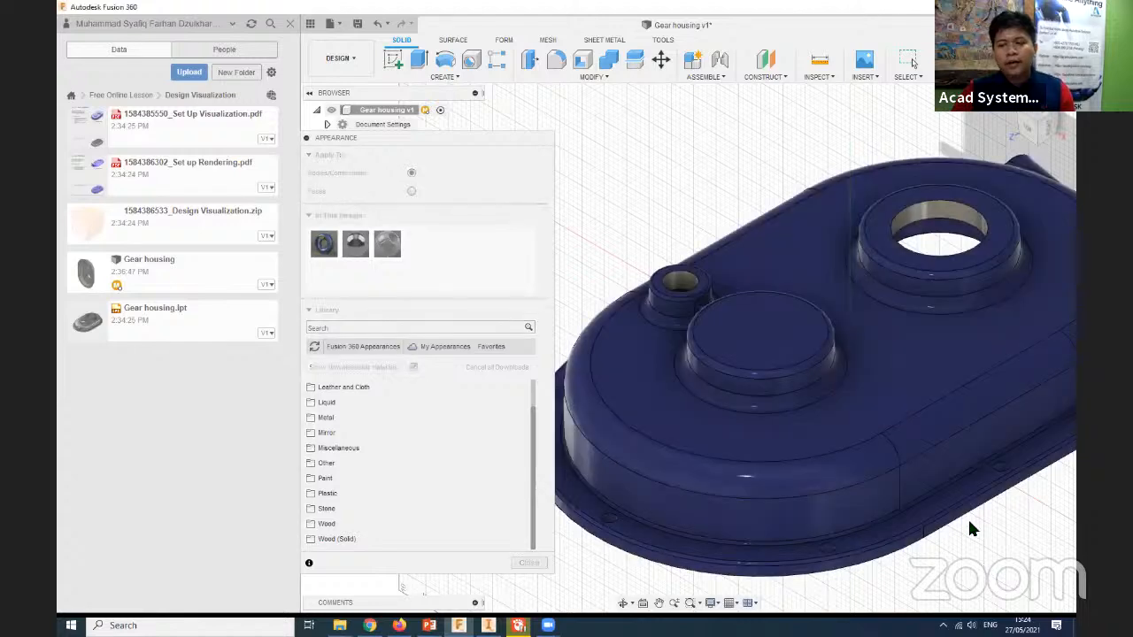
- Apply the same metallic appearance to the flat mating face on the underside of the housing's flange
scroll(969, 526, up, 4)
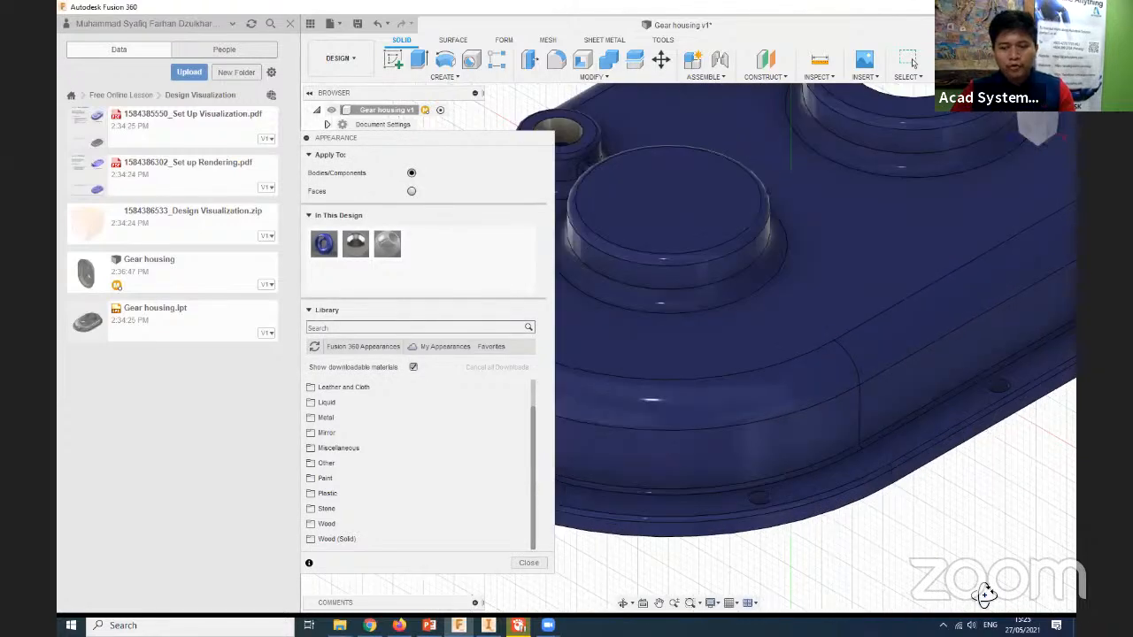
scroll(974, 567, down, 4)
drag(355, 246, 357, 250)
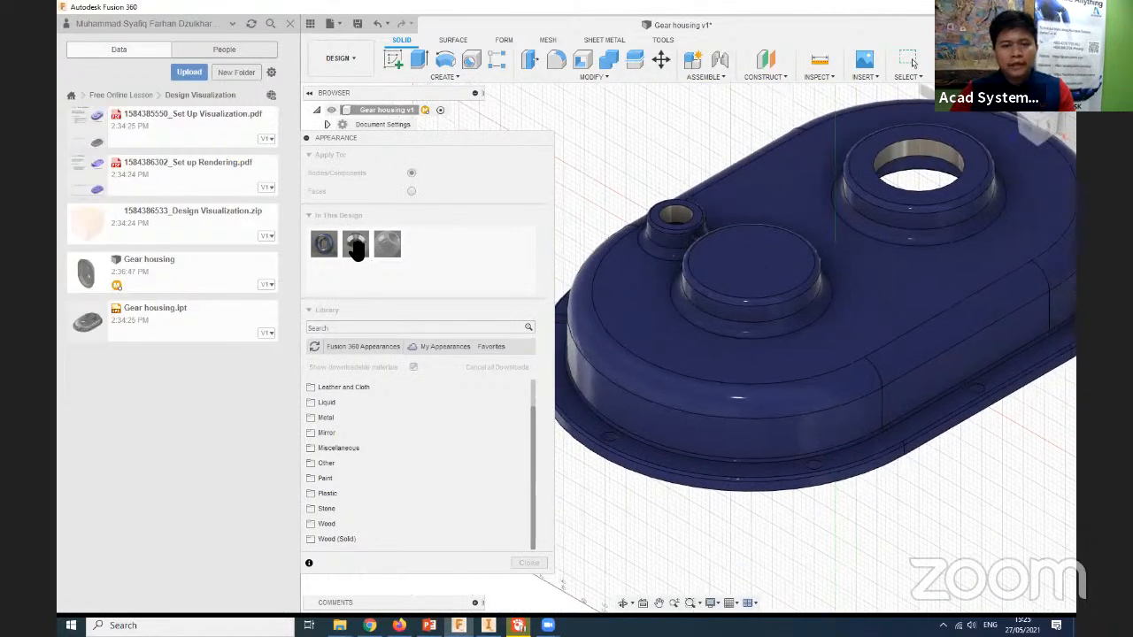
middle_drag(563, 177, 605, 289)
drag(356, 247, 609, 303)
shift+middle_drag(576, 266, 733, 484)
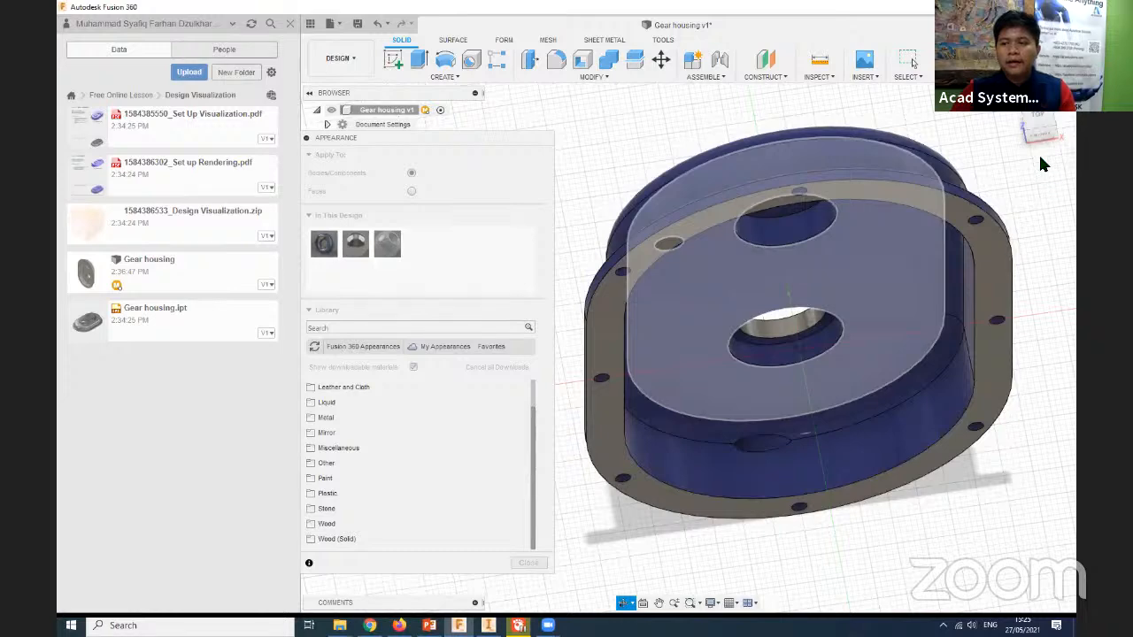
- Inspect the metallic faces on the blue housing from several sides, close the appearance dialog and clear the body selection
drag(1040, 158, 1036, 117)
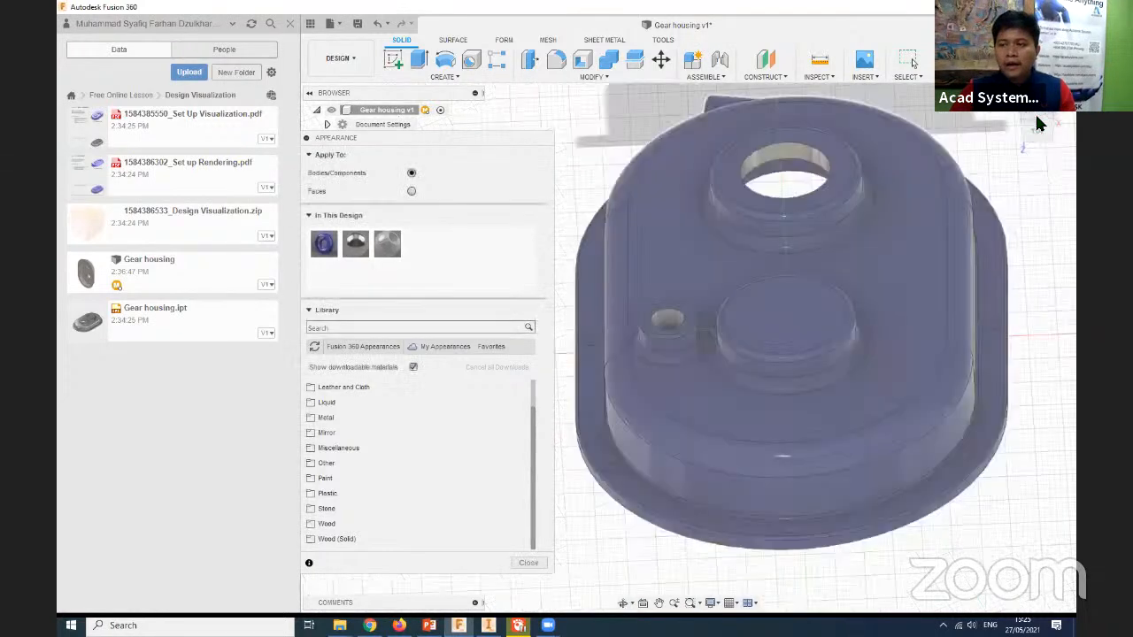
click(1035, 133)
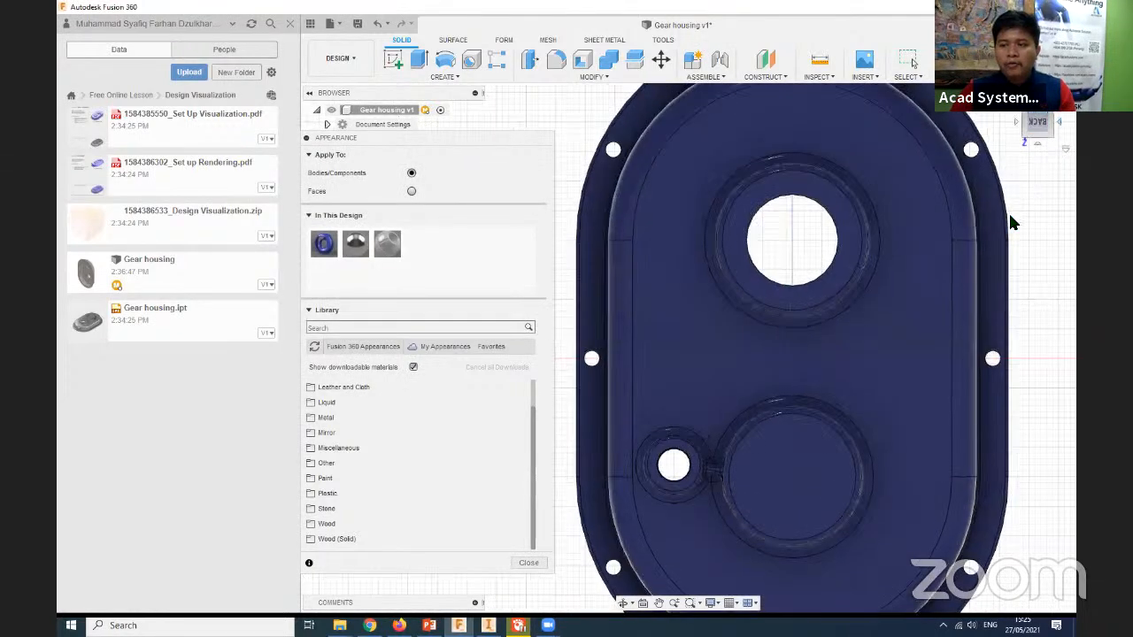
shift+middle_drag(877, 399, 754, 475)
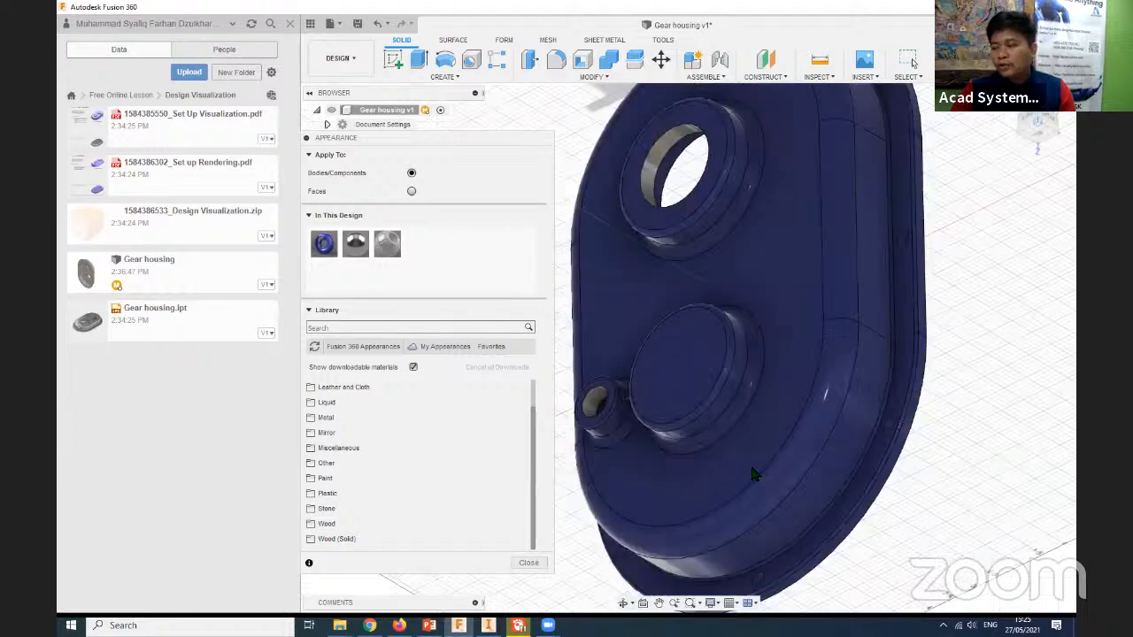
shift+middle_drag(589, 402, 1019, 463)
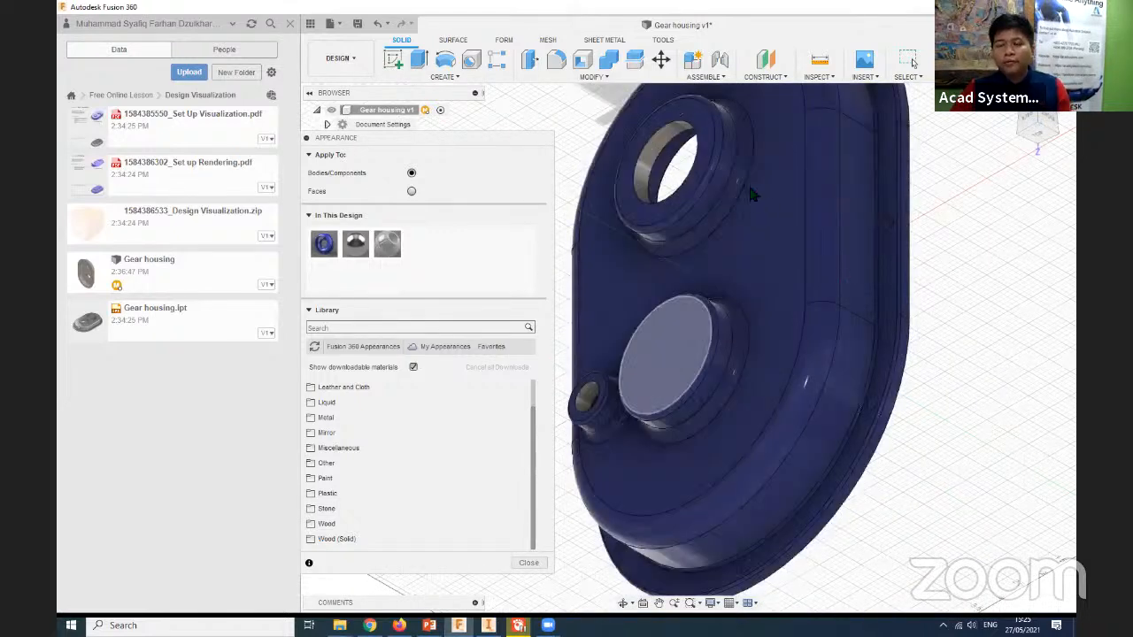
middle_drag(751, 195, 763, 198)
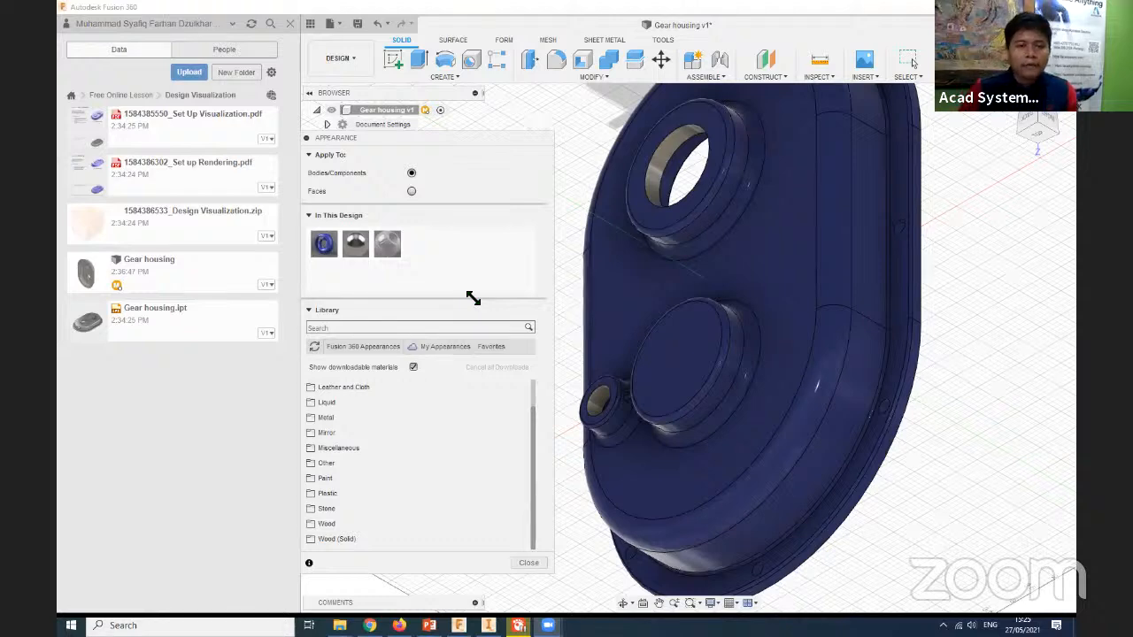
click(530, 563)
middle_drag(481, 486, 521, 497)
scroll(452, 402, down, 1)
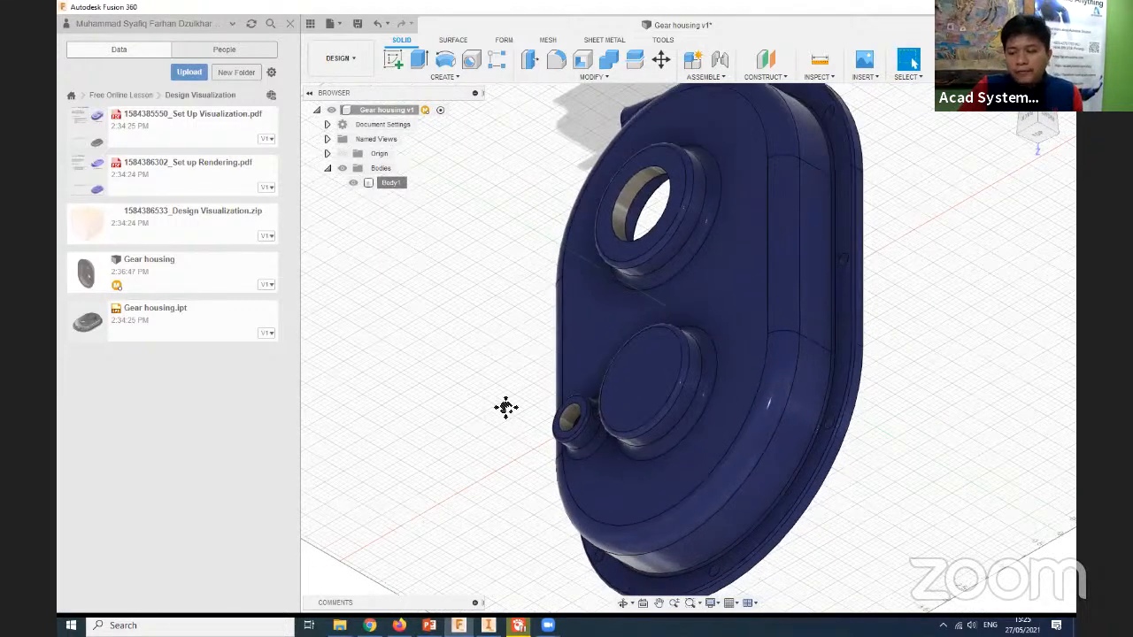
scroll(648, 144, down, 3)
middle_drag(582, 177, 618, 182)
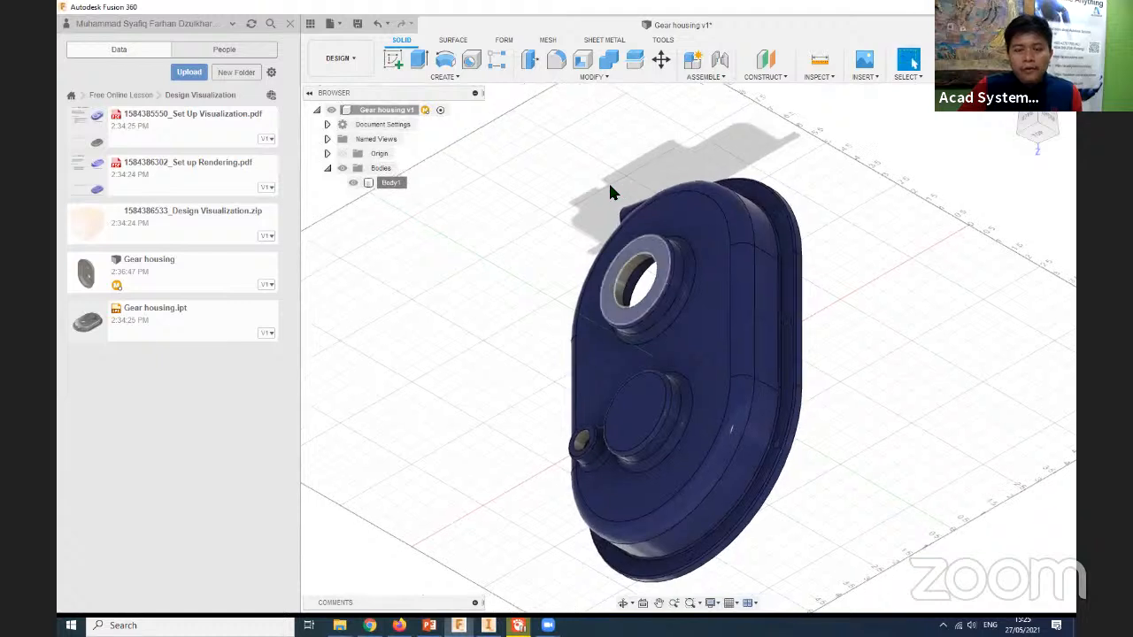
middle_drag(372, 175, 638, 39)
key(Escape)
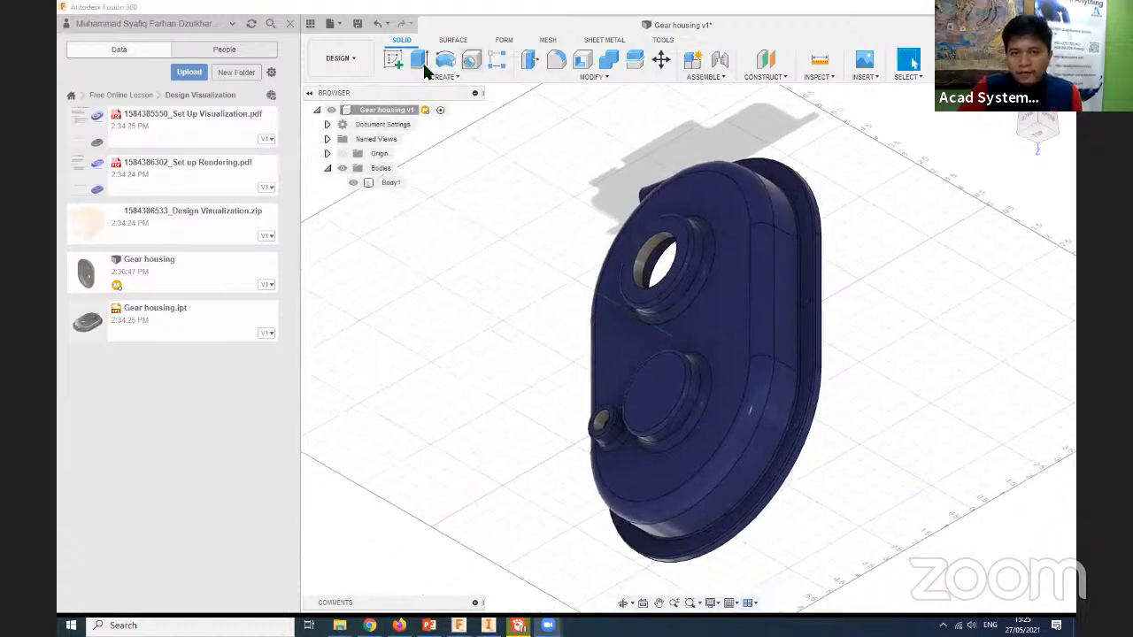
click(444, 77)
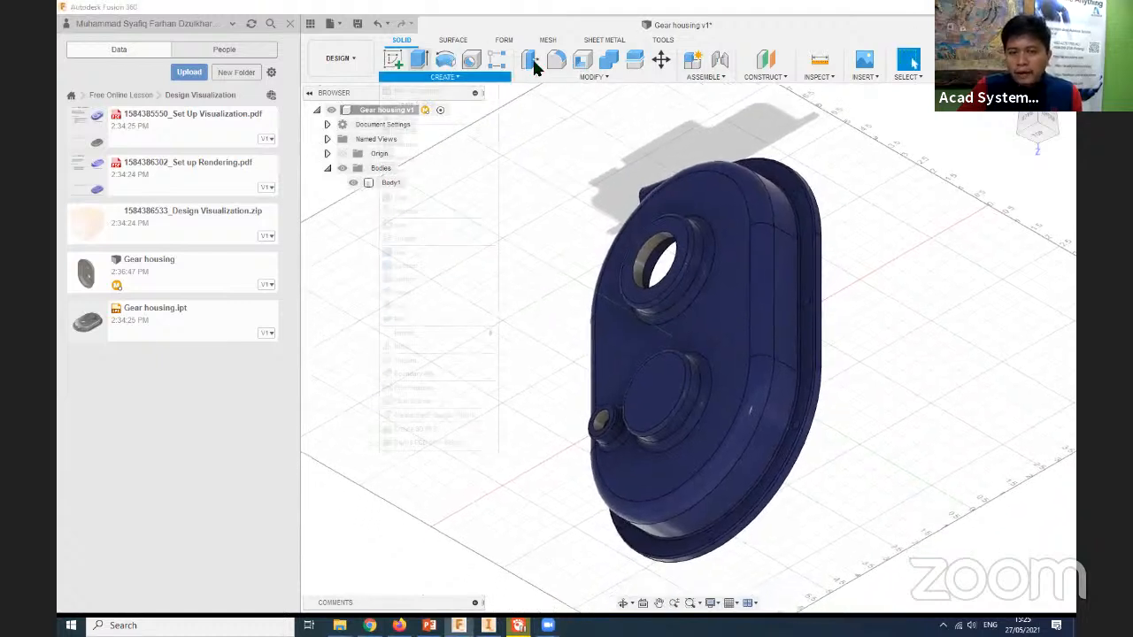
click(732, 324)
right_click(732, 324)
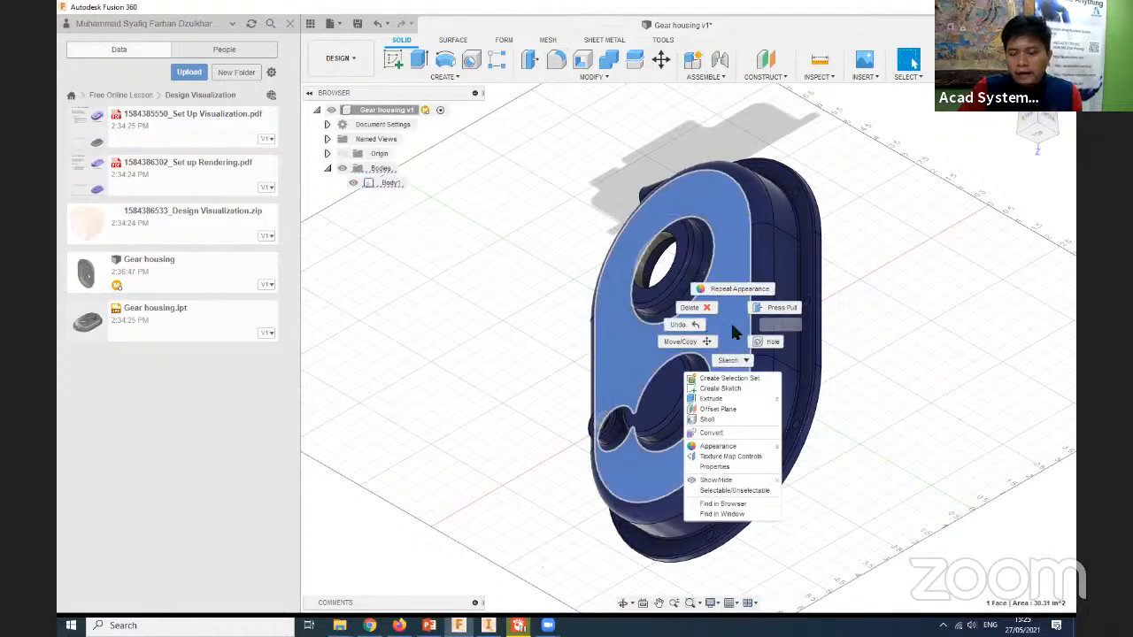
click(753, 360)
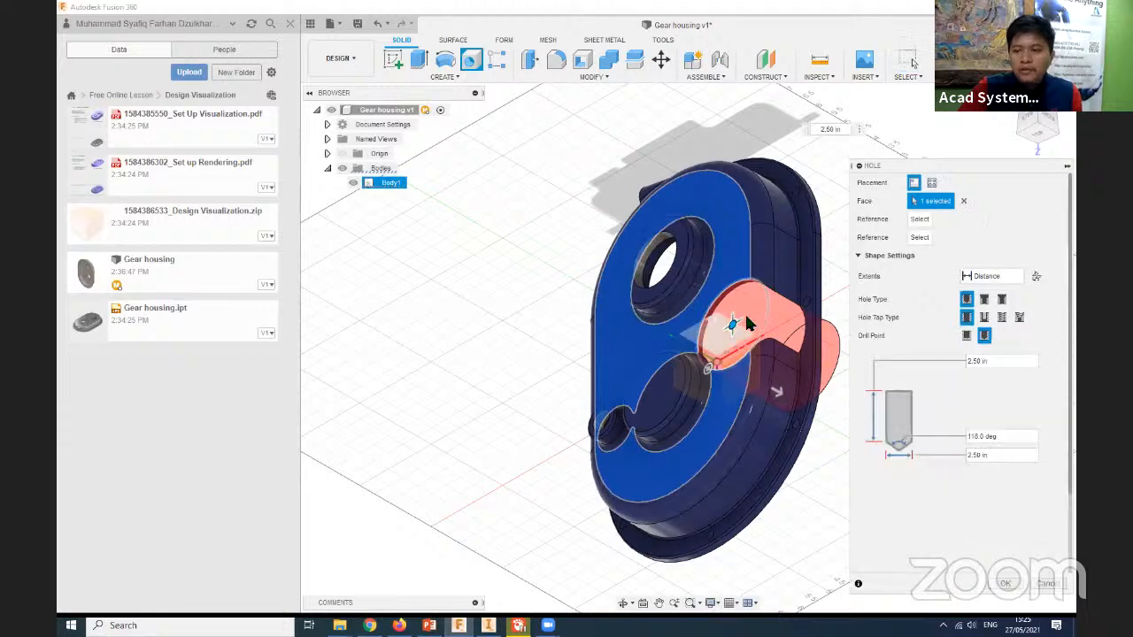
click(992, 496)
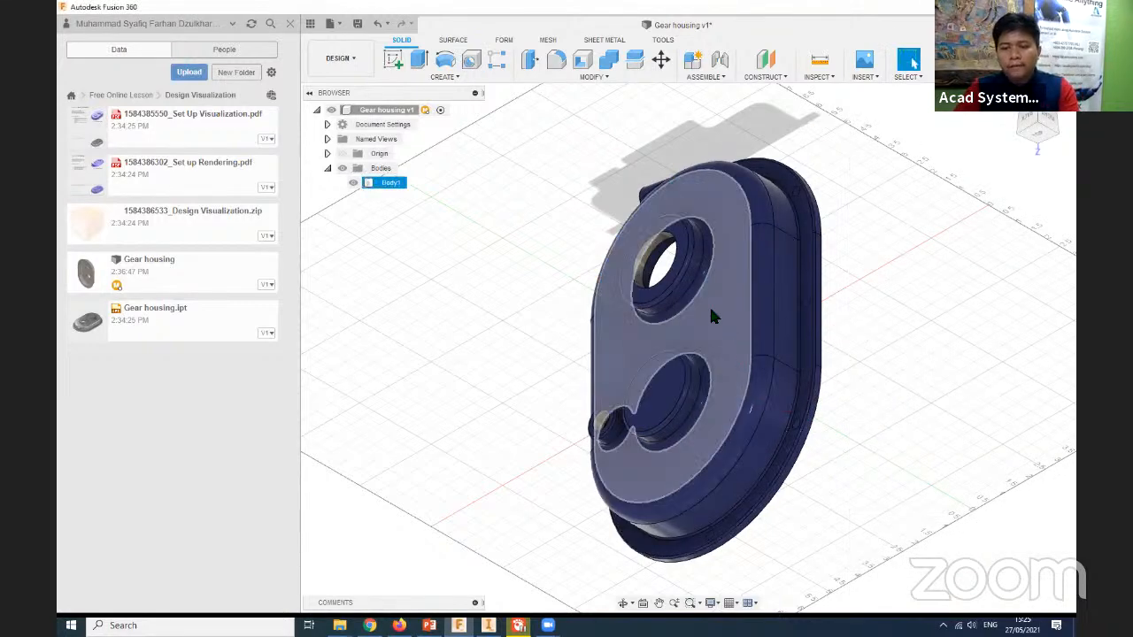
- Sketch a small two-point rectangle on the housing's outer flat face beside the bosses and extrude-cut it with a distance of -4.50 in
right_click(721, 345)
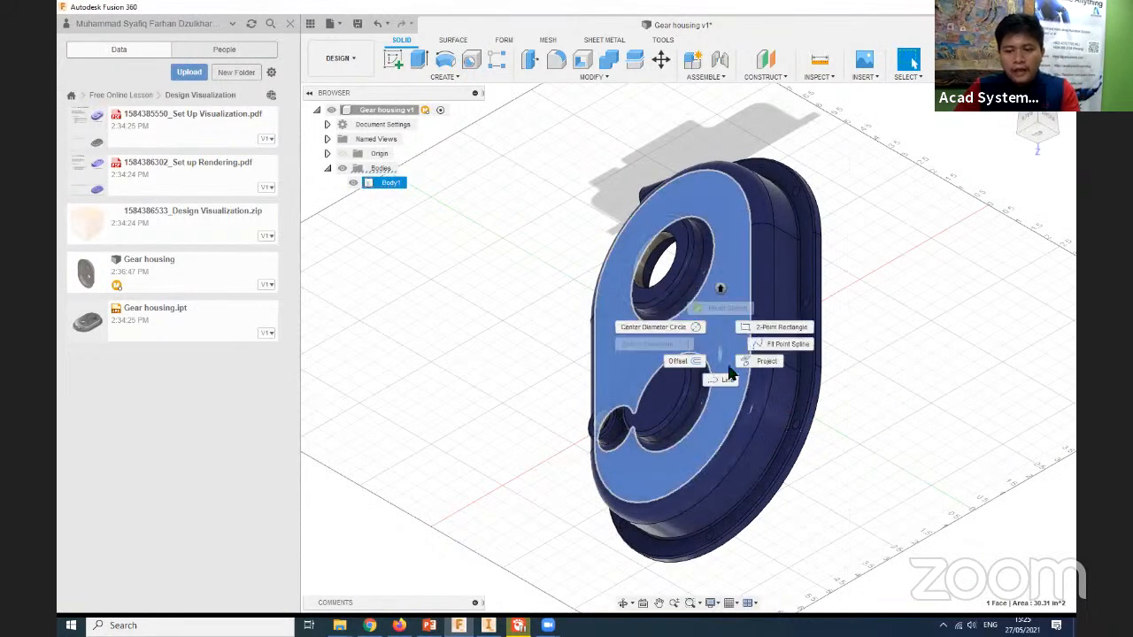
click(724, 381)
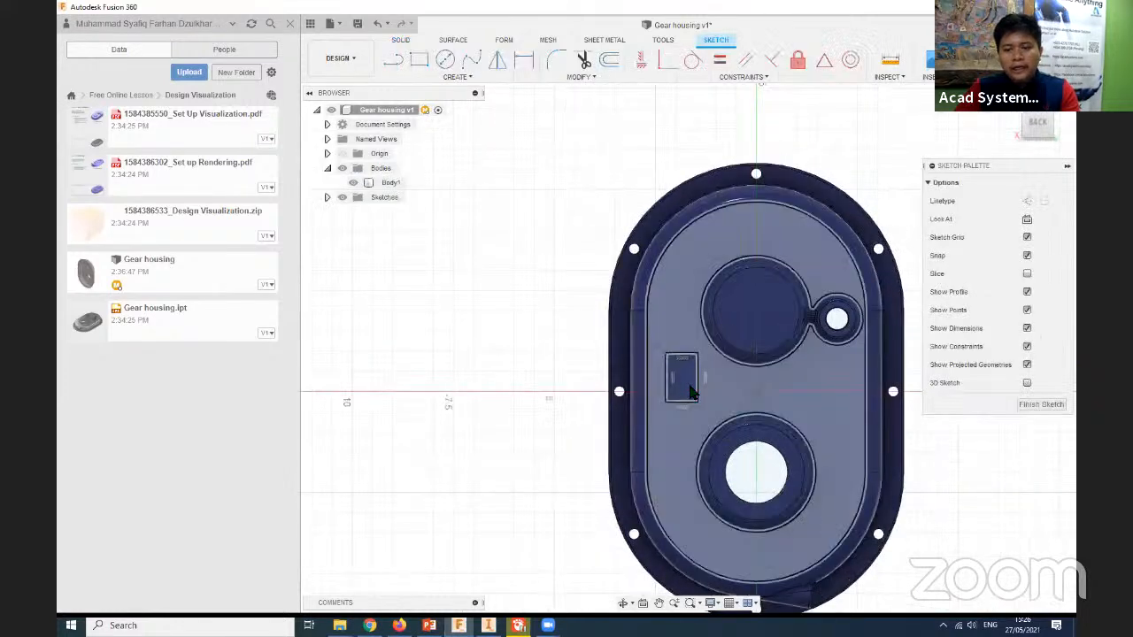
click(693, 393)
right_click(690, 392)
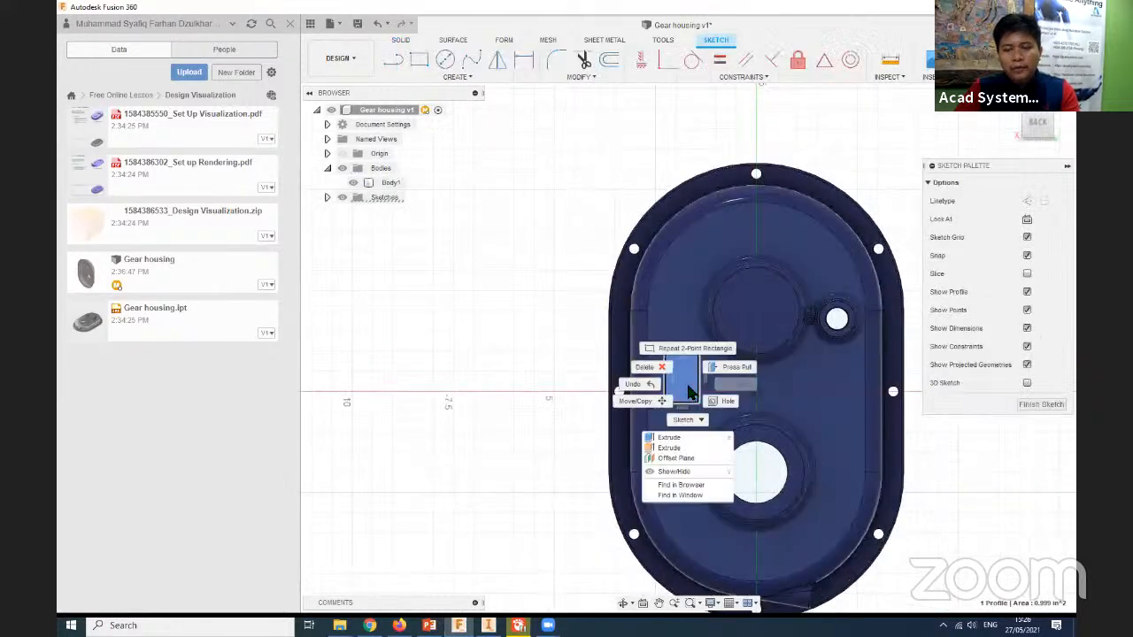
click(678, 438)
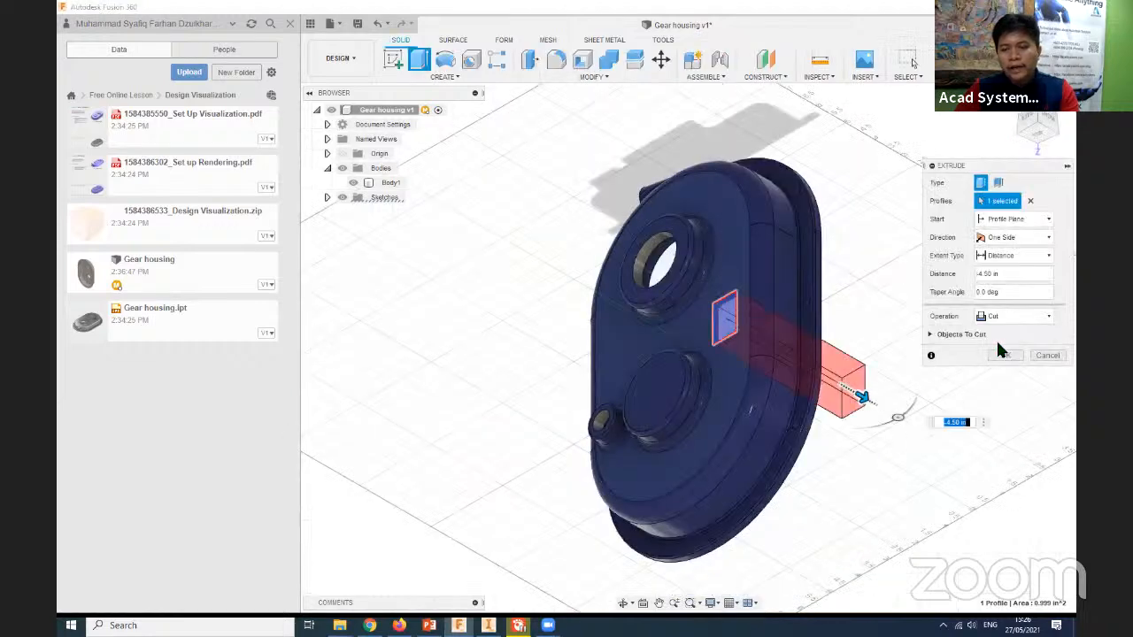
click(1006, 363)
mouse_move(840, 492)
shift+middle_down()
mouse_move(885, 501)
mouse_move(855, 490)
shift+middle_up()
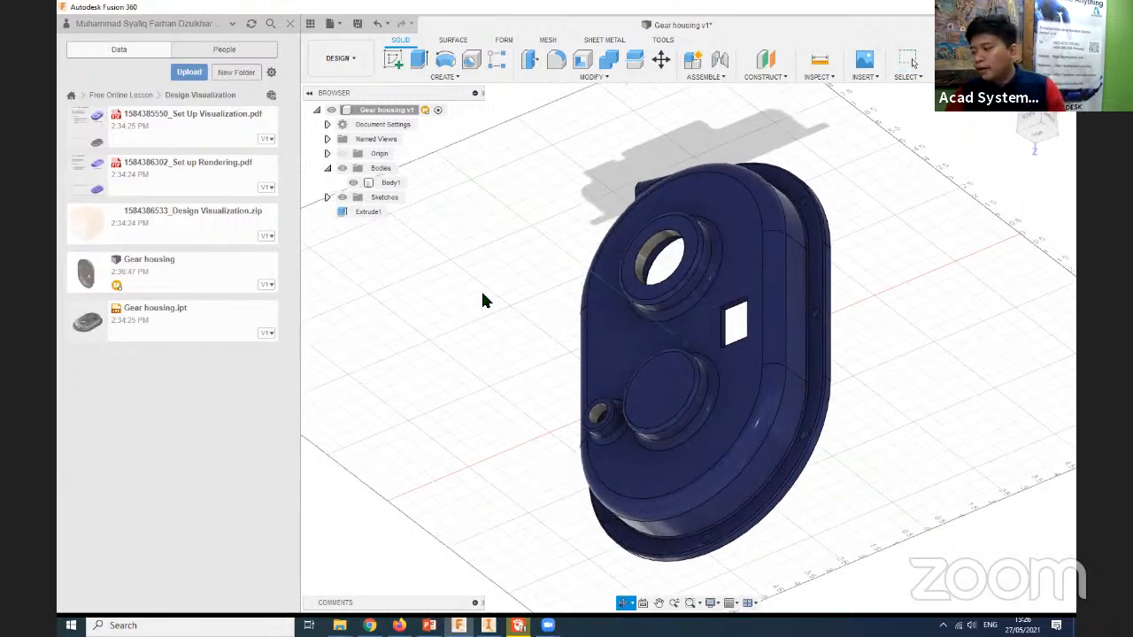
- Switch to the Render workspace and frame the gear housing at a closer angled view
click(345, 58)
click(399, 132)
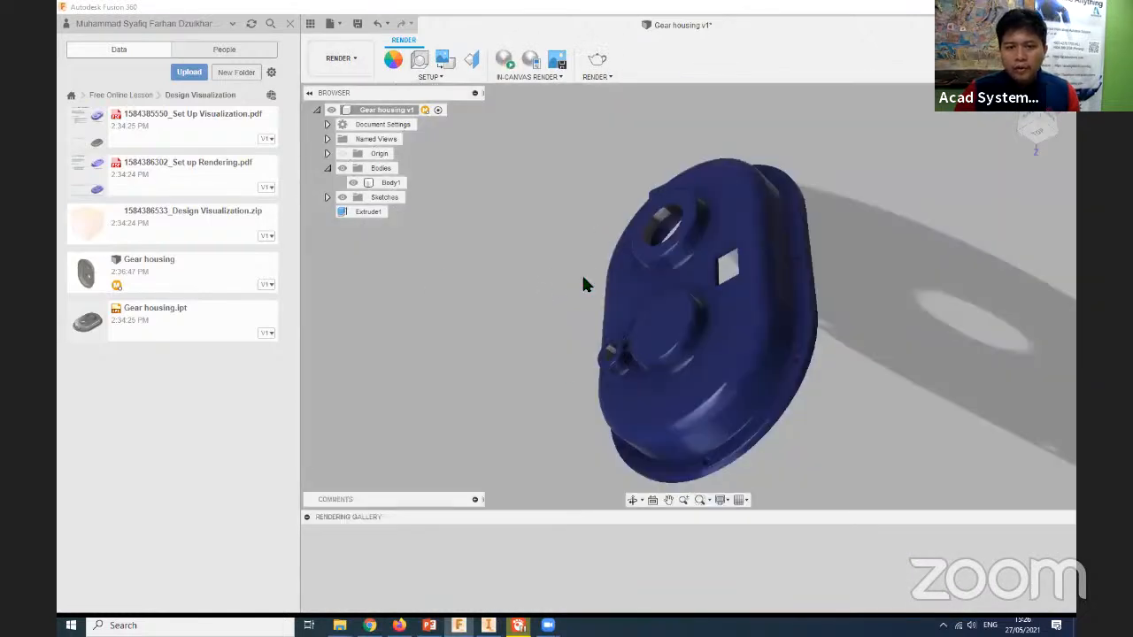
middle_drag(461, 343, 485, 328)
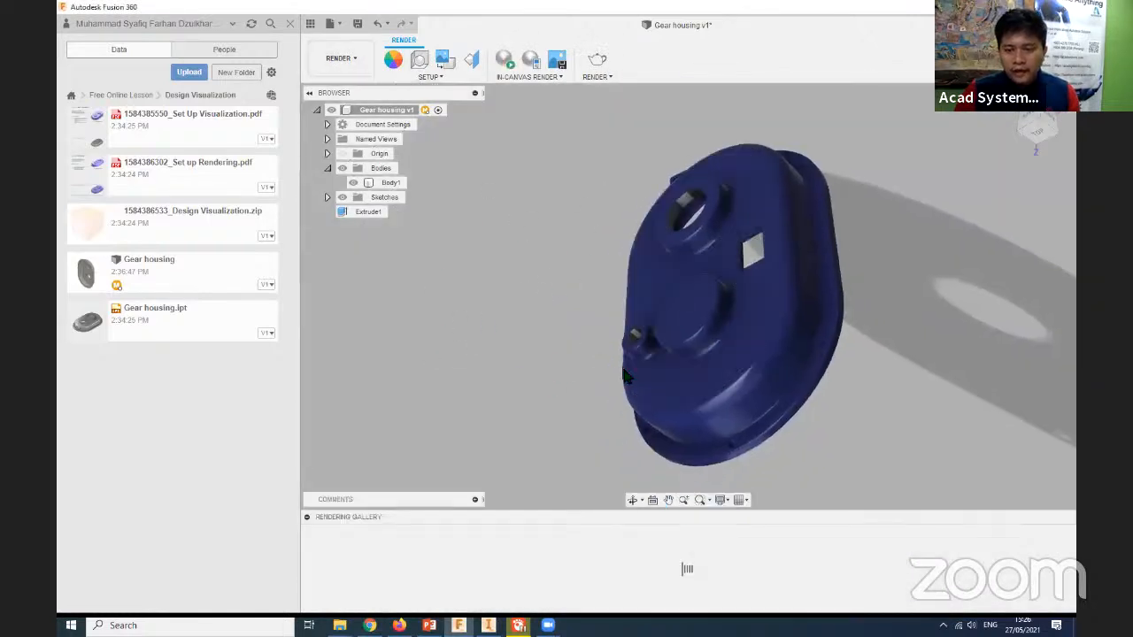
shift+middle_drag(625, 376, 537, 461)
shift+middle_drag(481, 421, 346, 26)
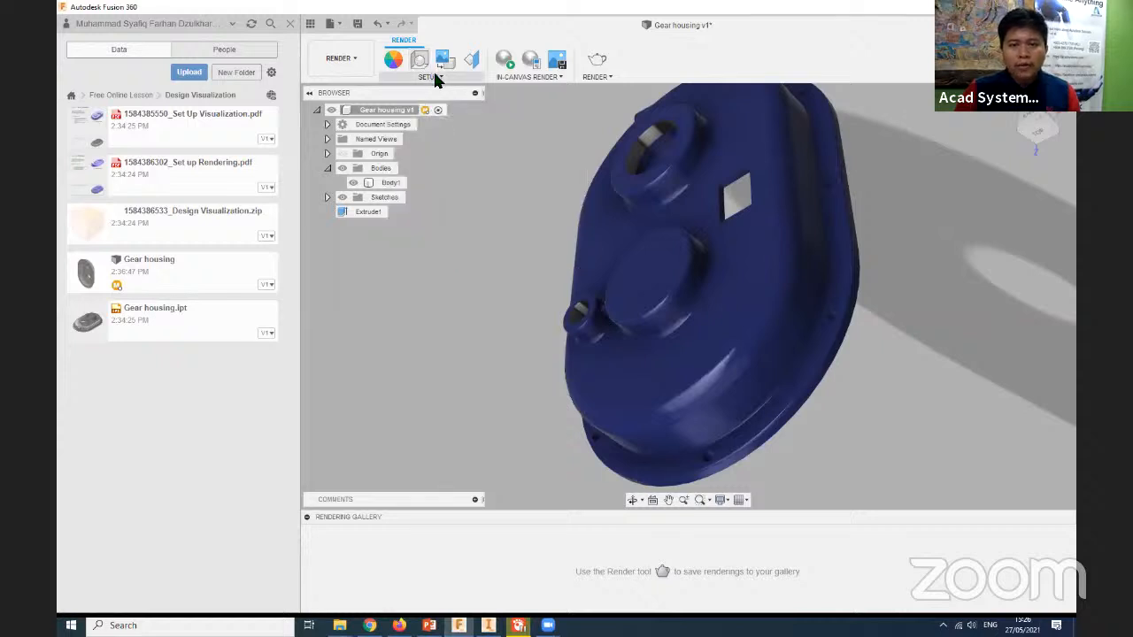
- Open the render settings, compare the Cloud Renderer and Local Renderer options, and close the settings
click(600, 64)
drag(512, 174, 477, 165)
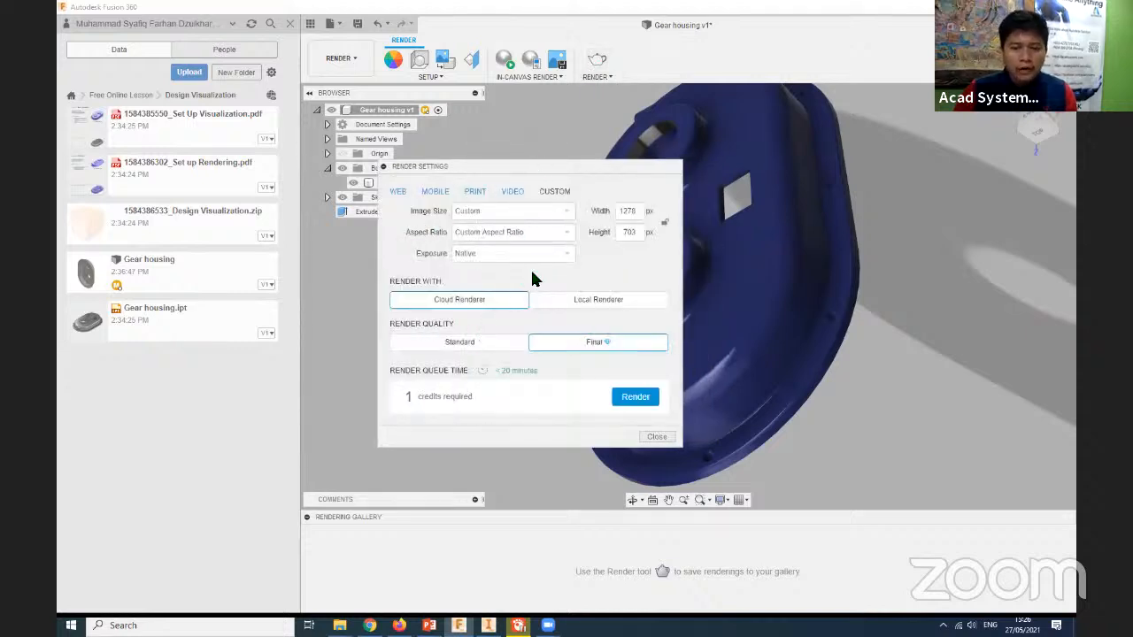
click(610, 301)
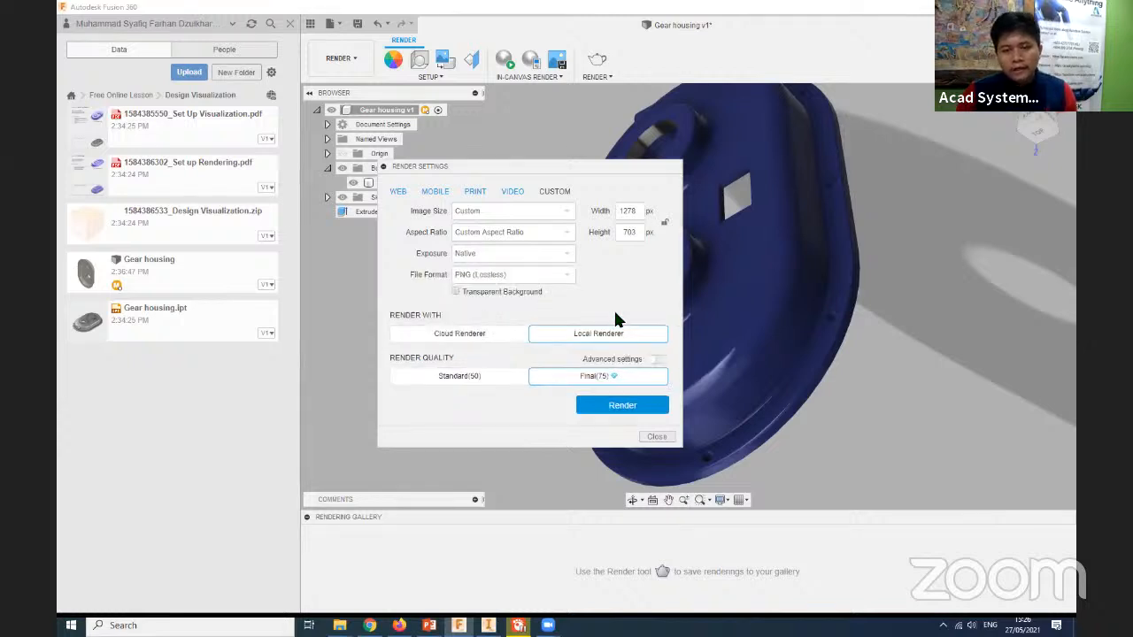
click(470, 333)
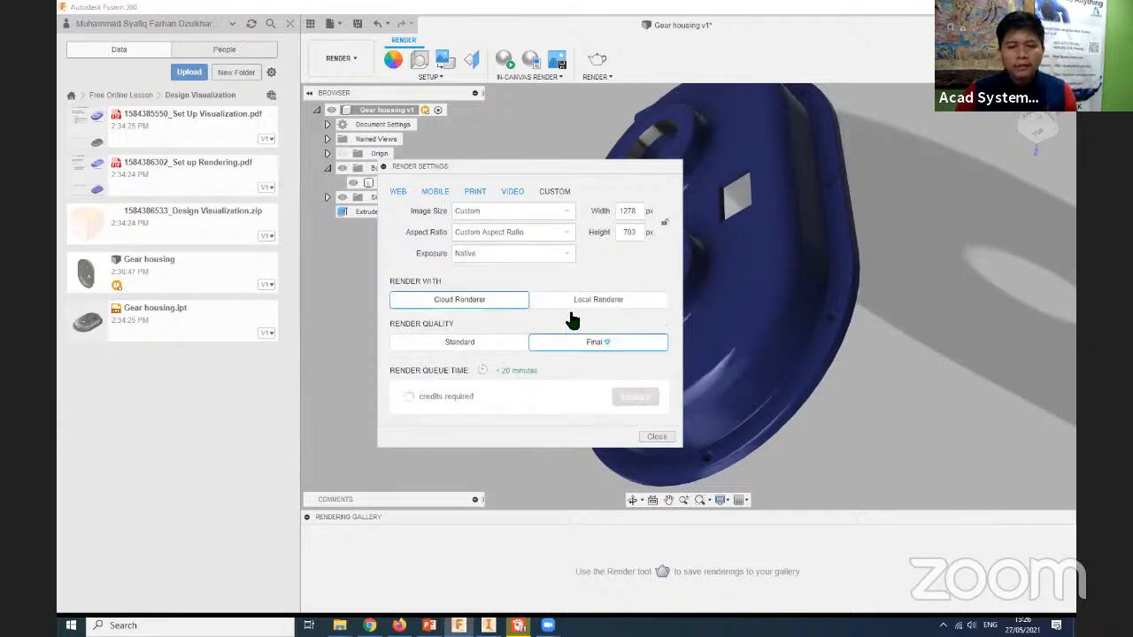
click(599, 299)
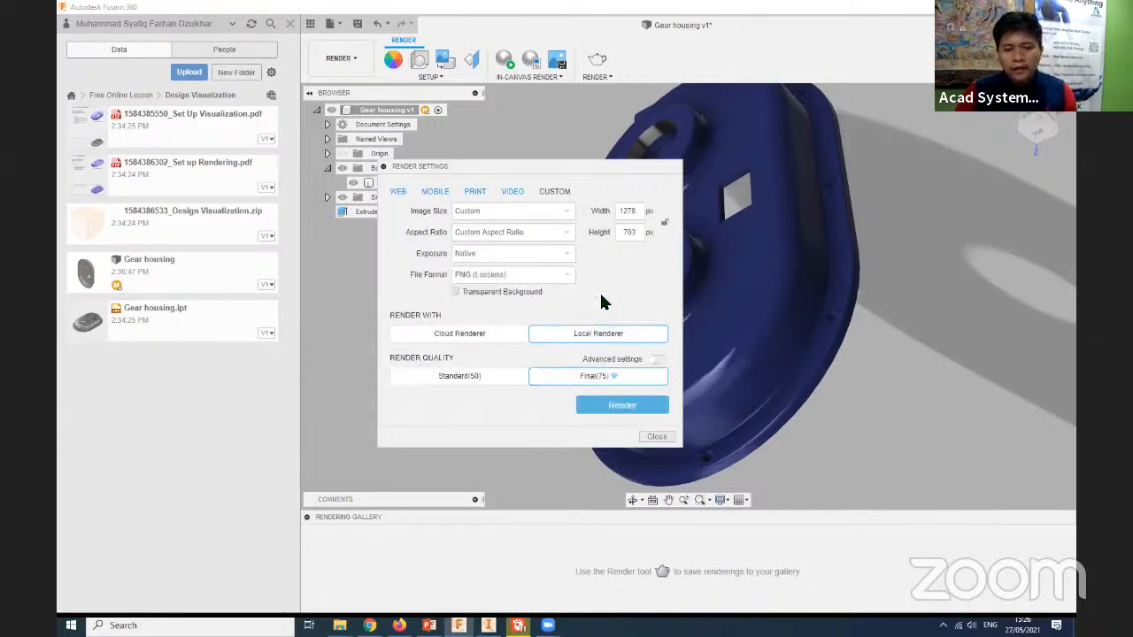
click(456, 334)
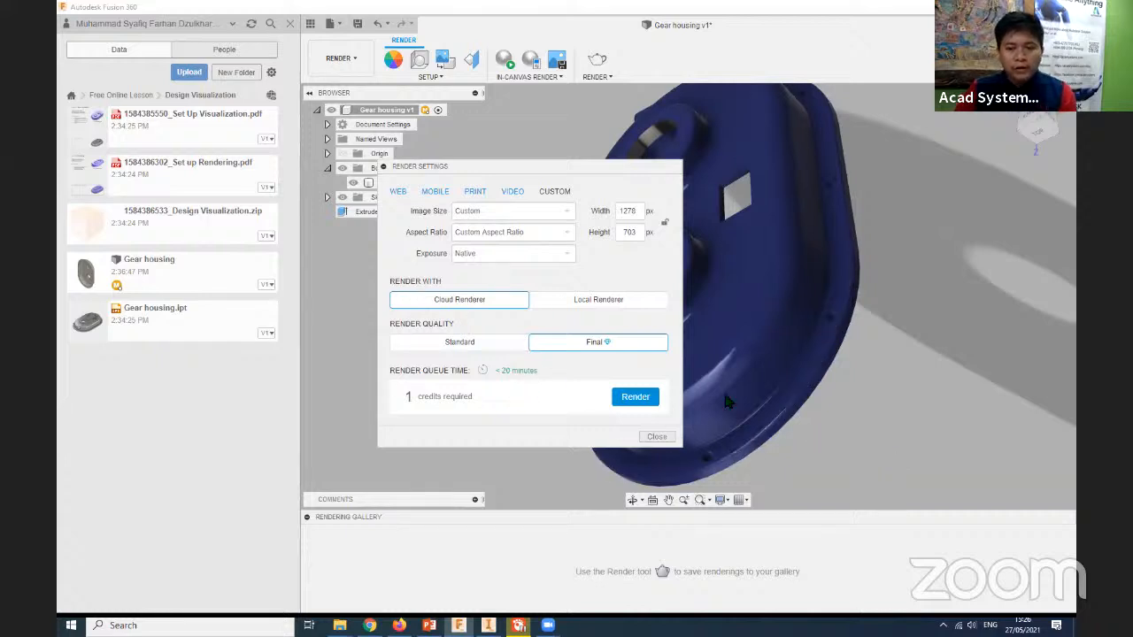
shift+middle_drag(948, 420, 1036, 424)
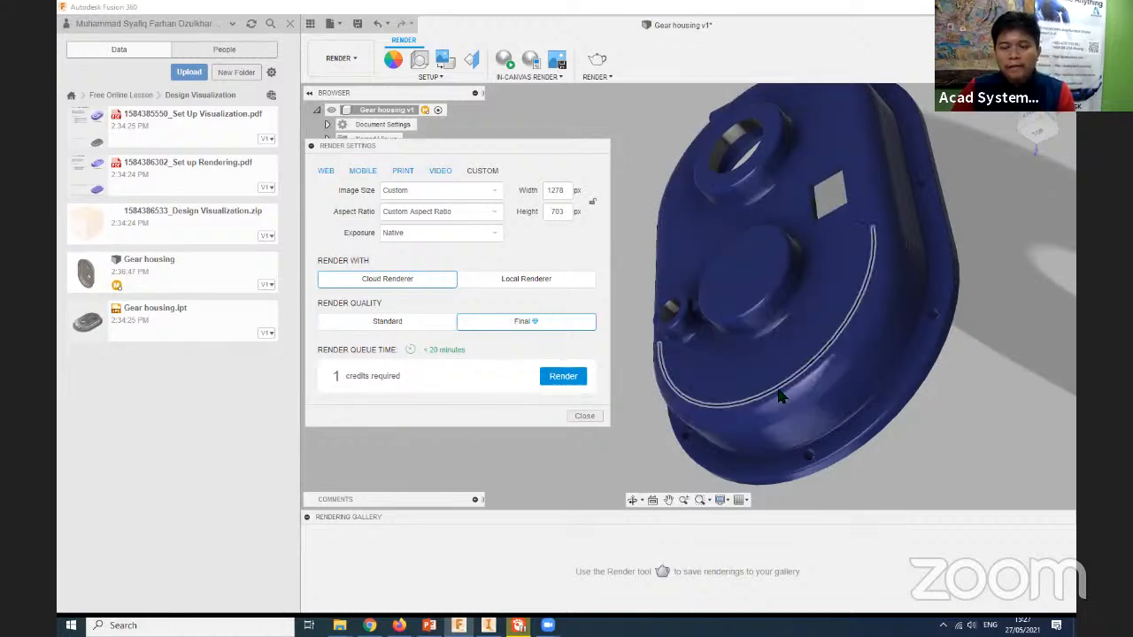
scroll(724, 441, down, 1)
middle_drag(712, 447, 738, 456)
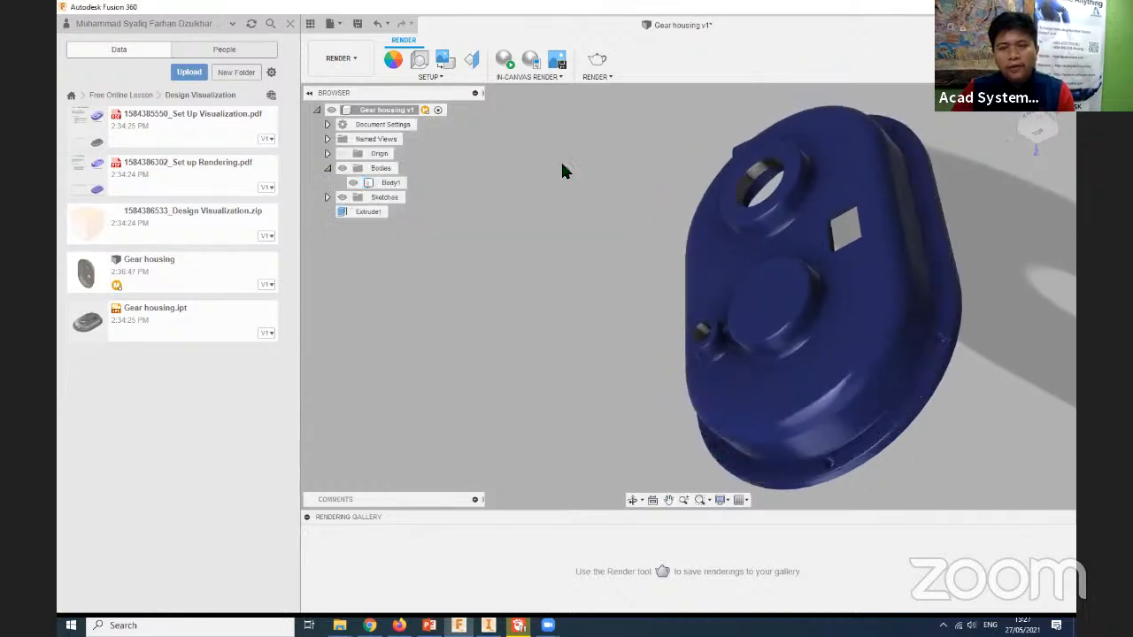
- Review the aspect ratio choices in the render settings and start a Final-quality render of the gear housing with the Cloud Renderer
click(598, 60)
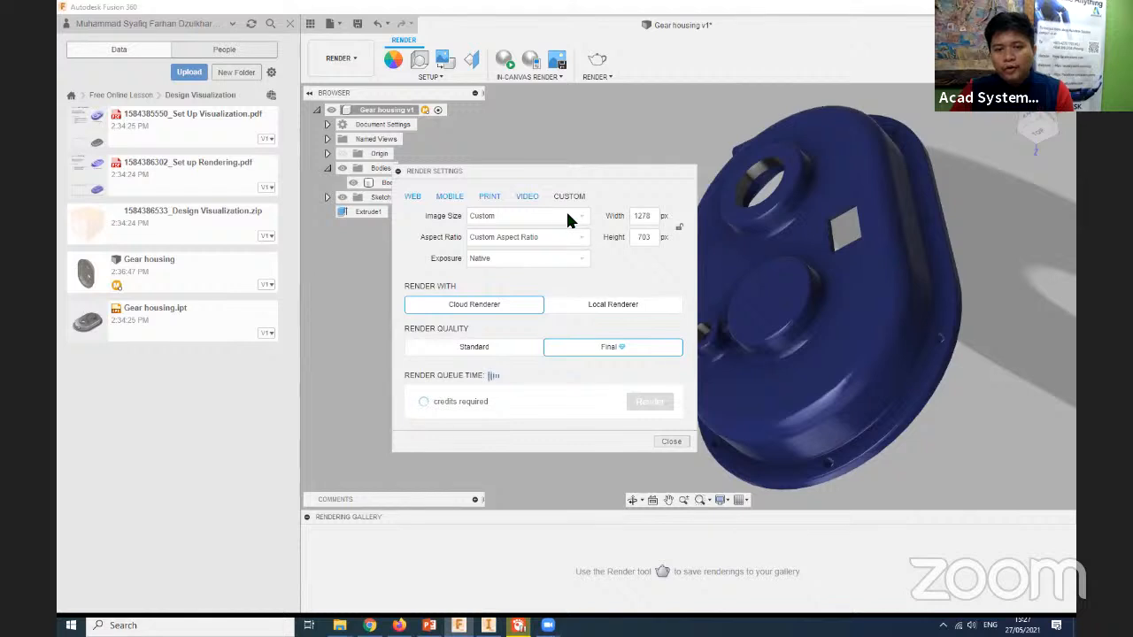
click(569, 218)
click(567, 239)
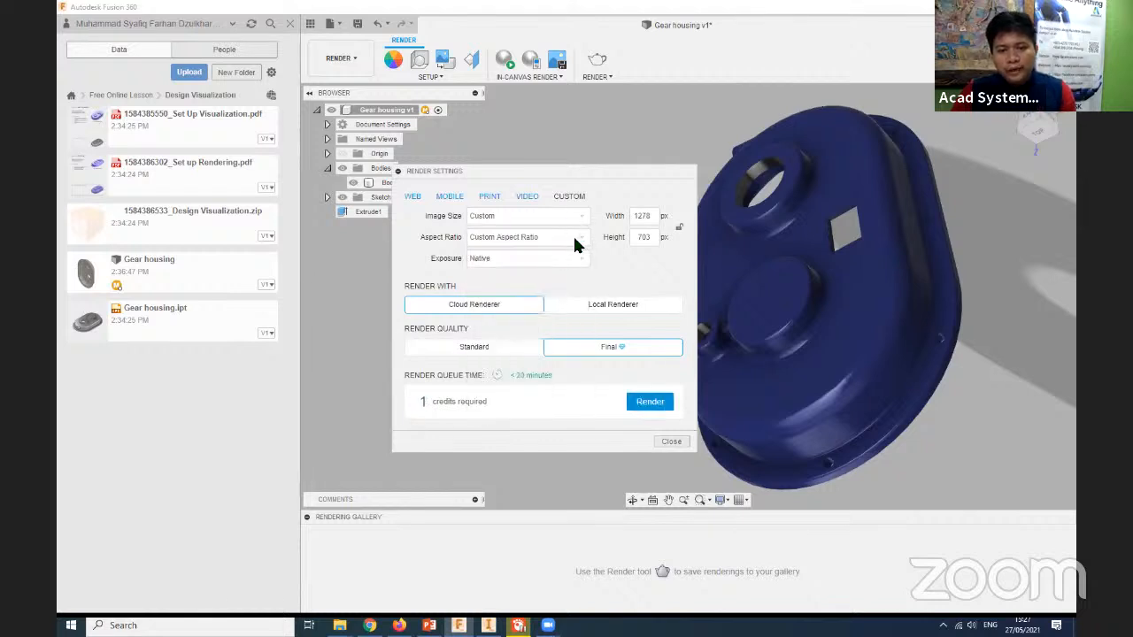
click(577, 257)
click(576, 258)
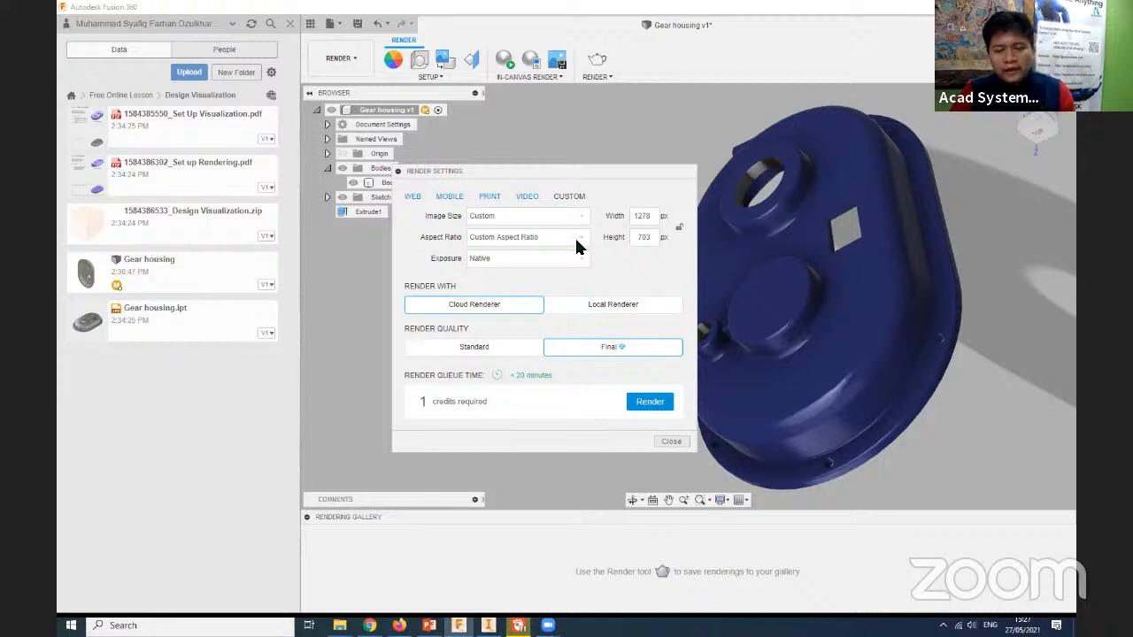
click(575, 237)
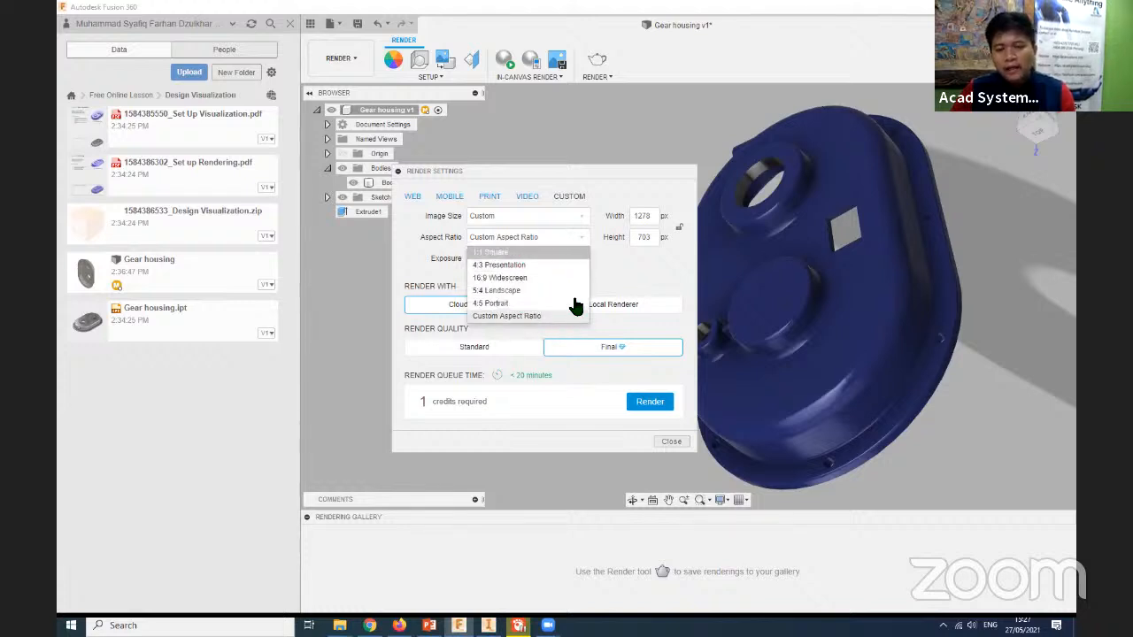
click(622, 279)
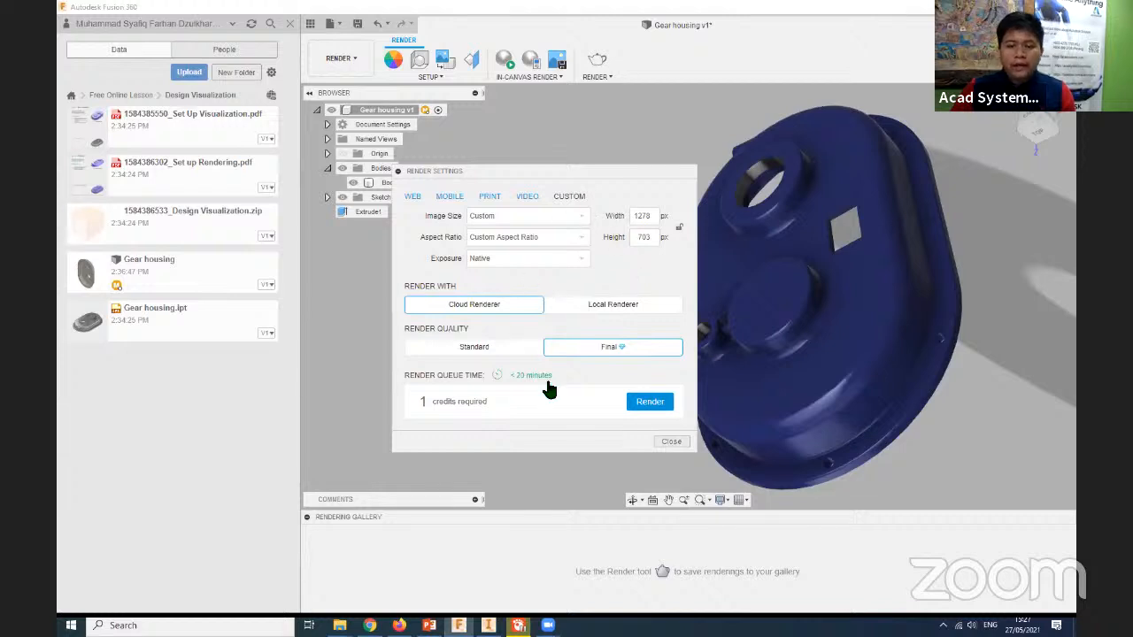
click(647, 406)
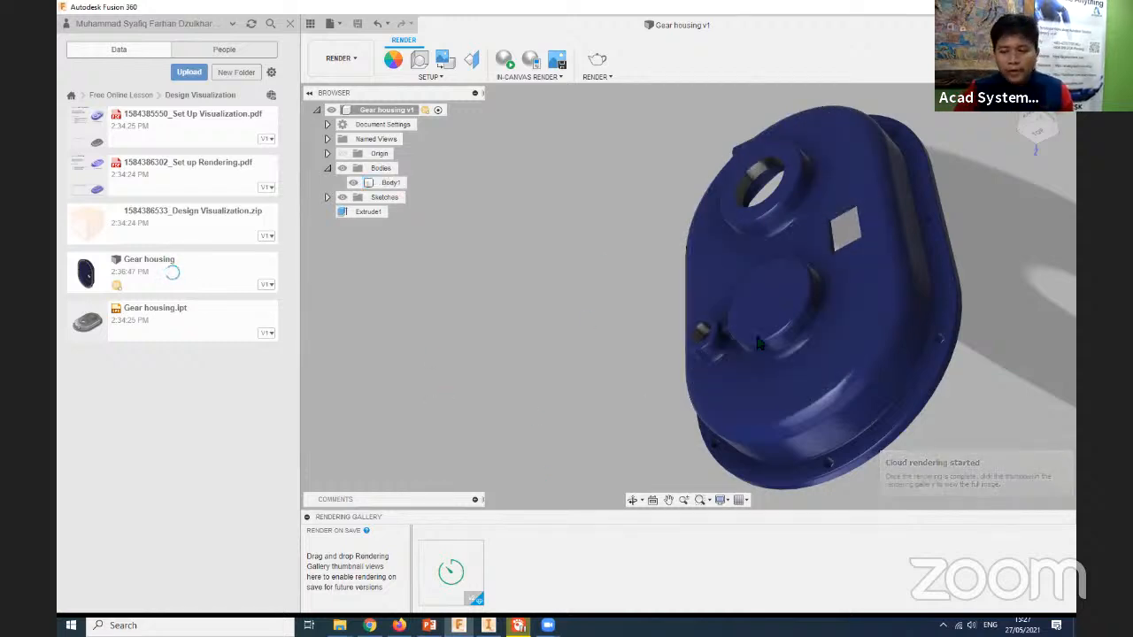
middle_drag(521, 379, 498, 372)
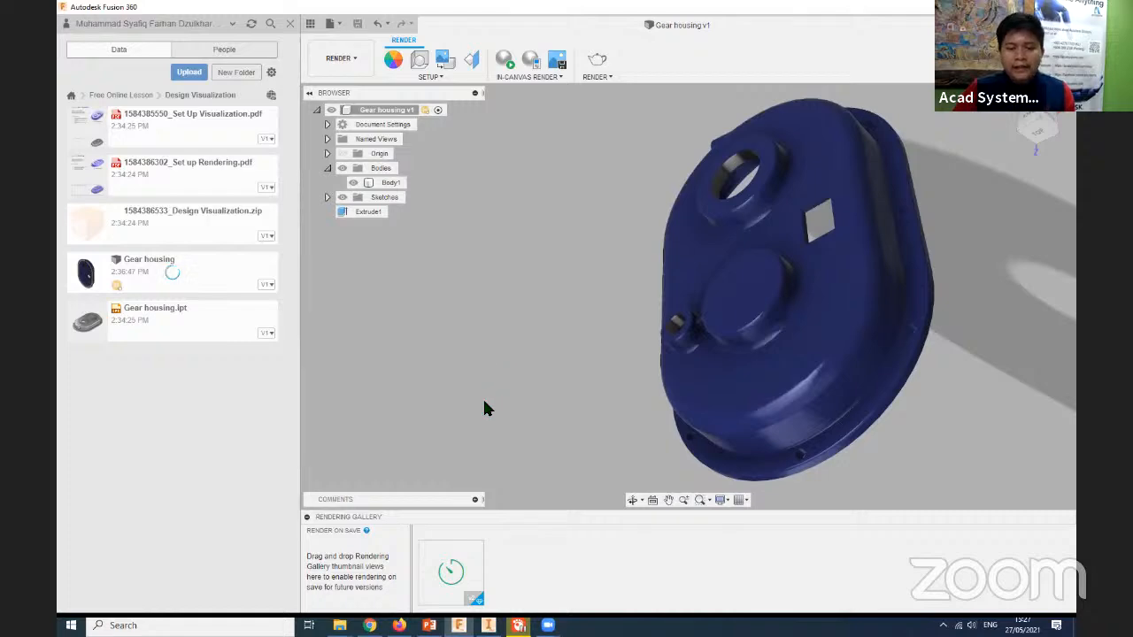
- Switch to Chrome and open the Autodesk Rendering website in a new browser tab
mouse_move(370, 625)
click(367, 566)
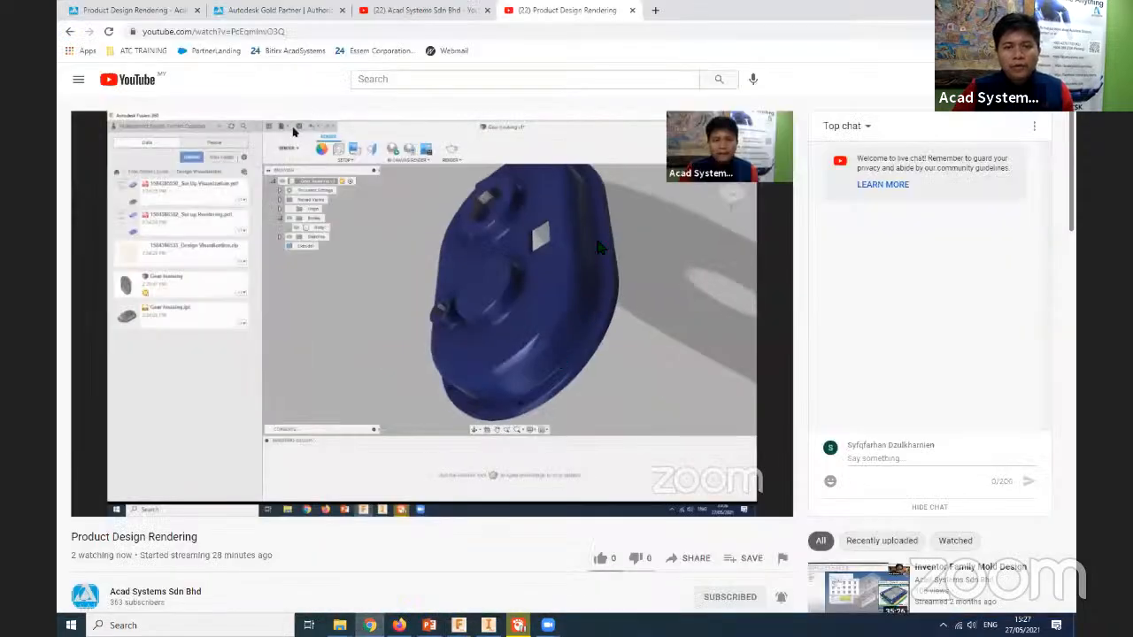
click(652, 10)
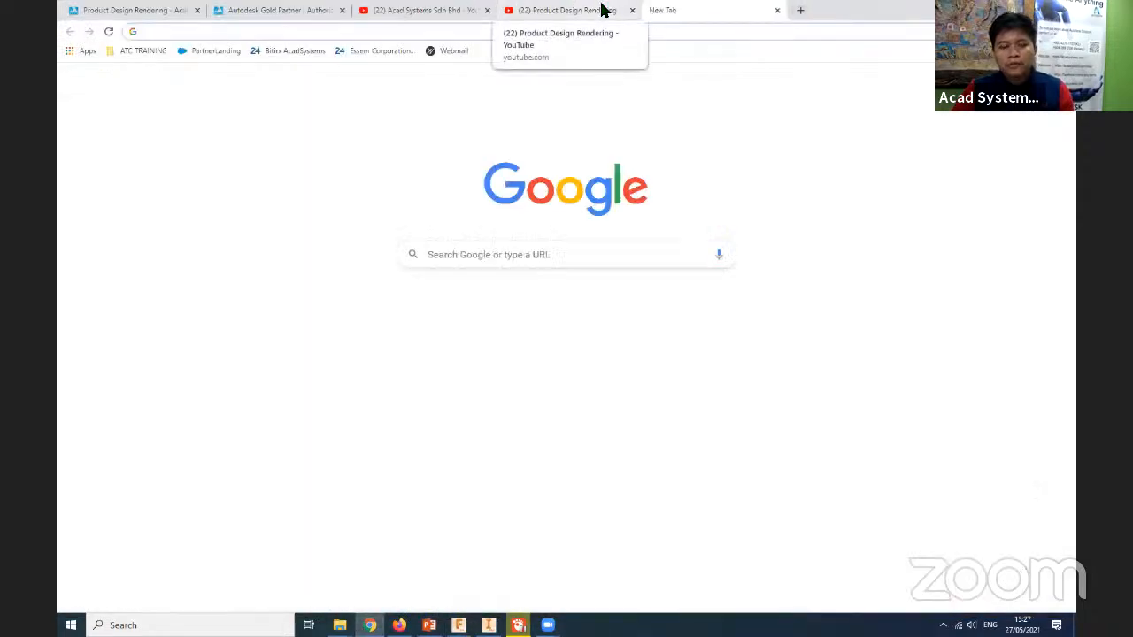
click(602, 9)
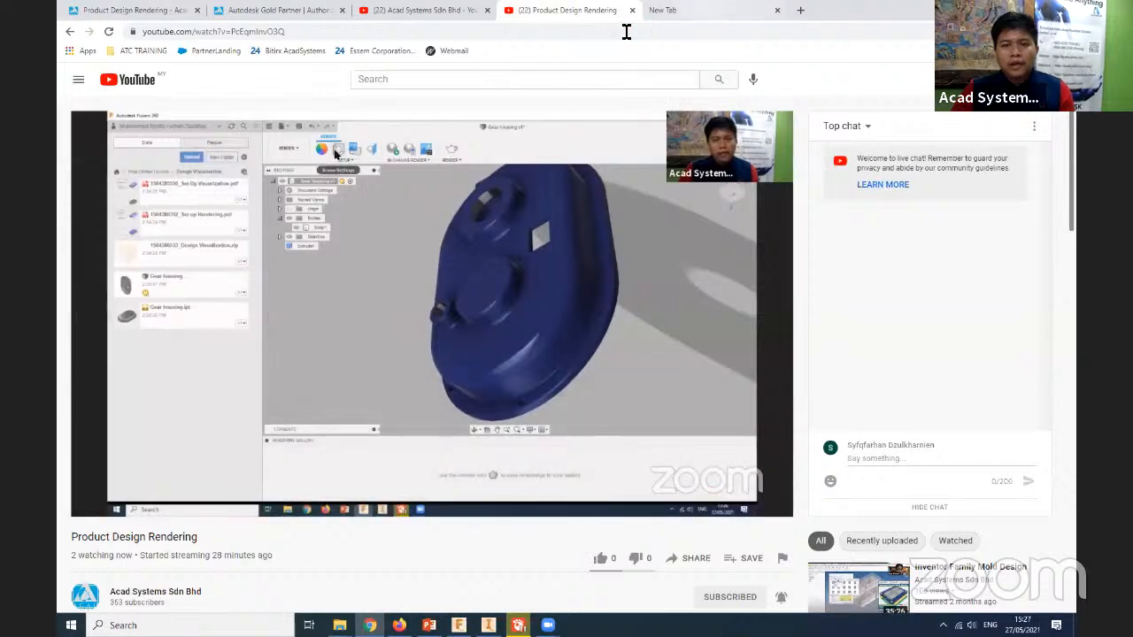
click(668, 10)
click(624, 39)
text(ren)
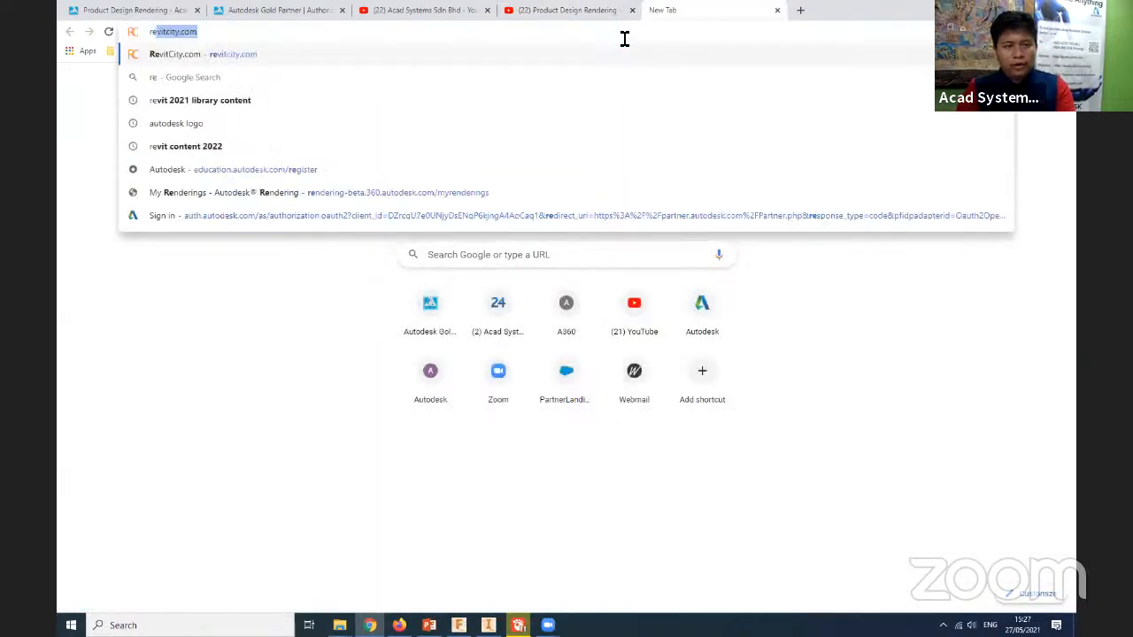
key(Right)
key(Return)
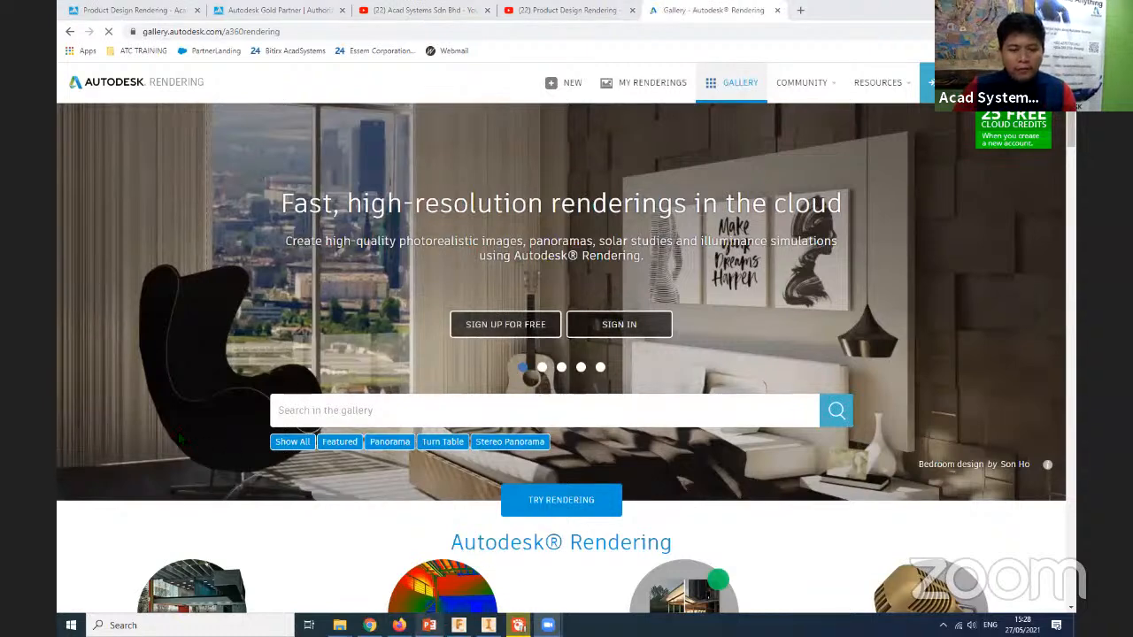
- Switch to PowerPoint, start the slide show from the first slide and advance to the Materials slide on physical properties
click(429, 625)
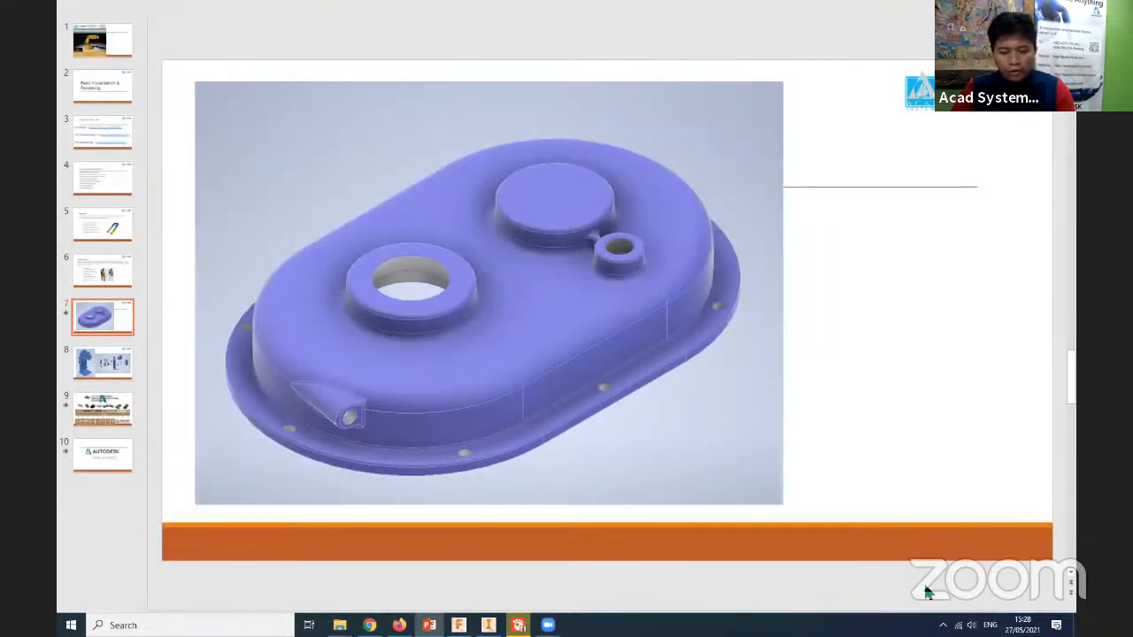
key(F5)
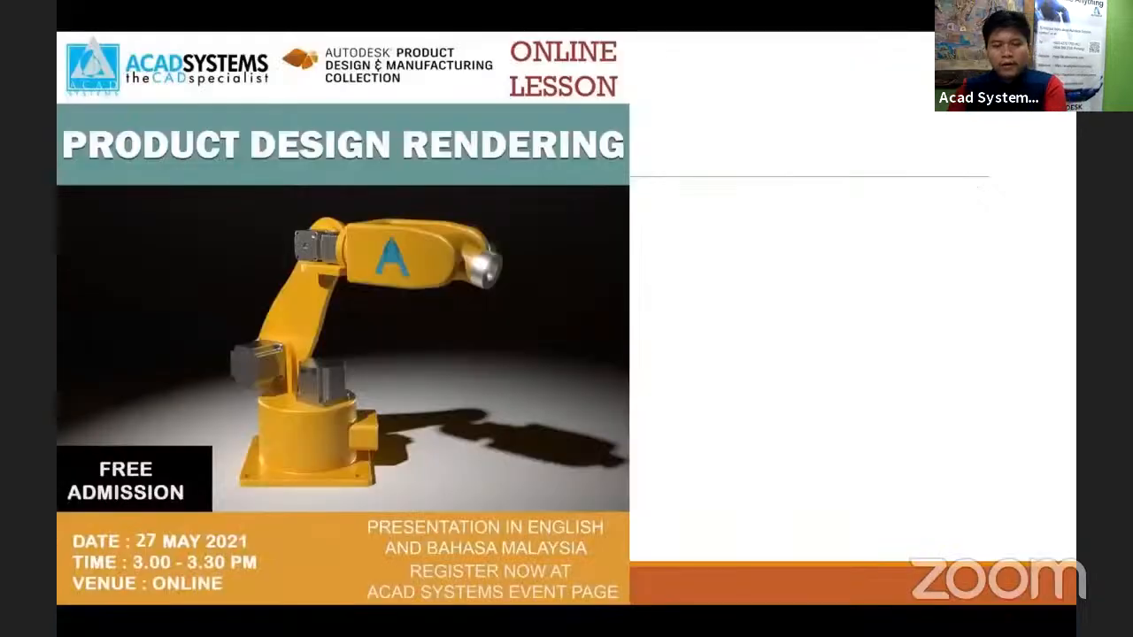
key(Right)
key(Right)
key(Right)
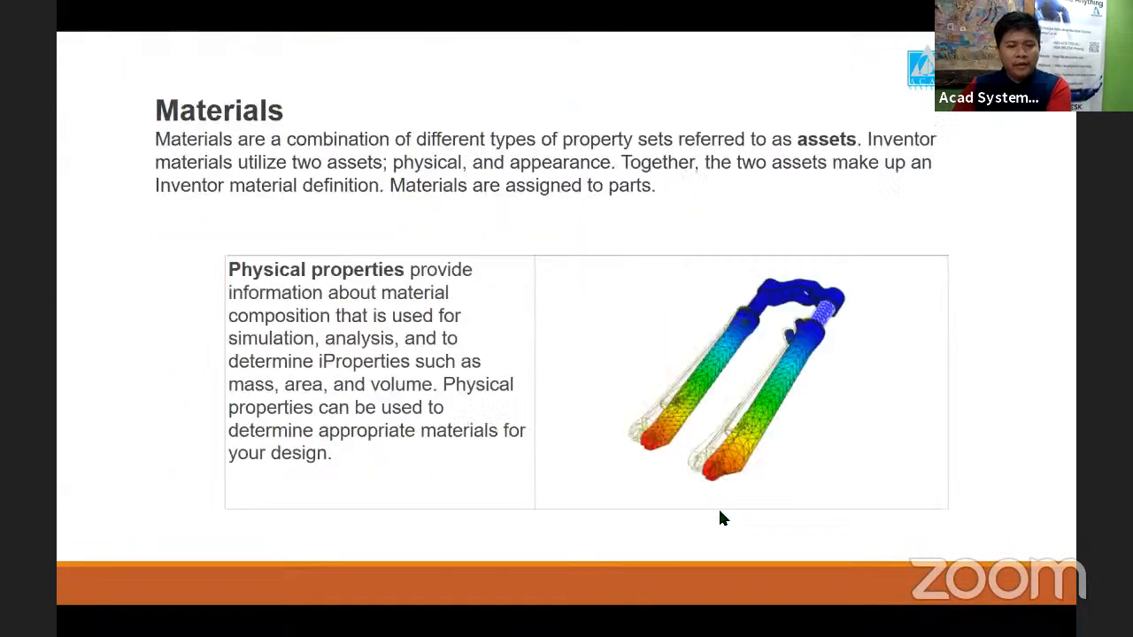